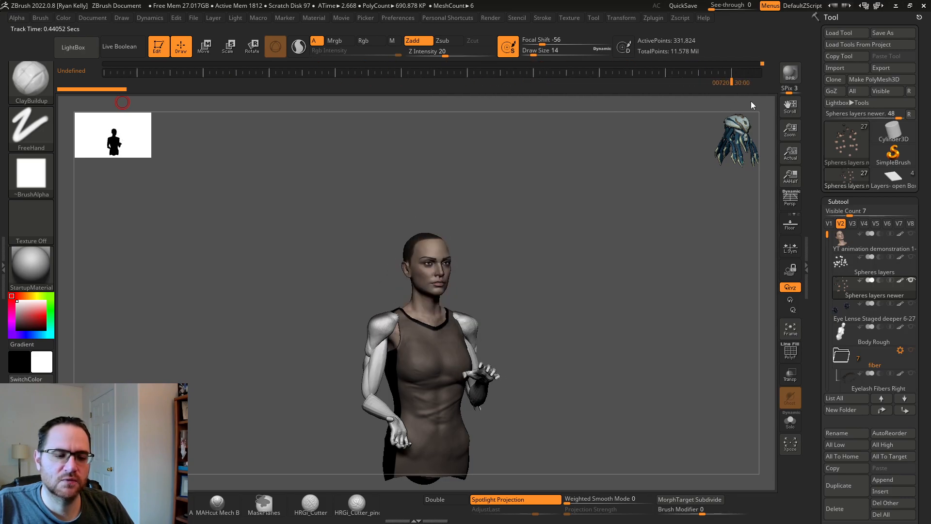
# Step: Scrub the timeline back to its start to view the sphere morph and examine the spheres subtool's layers
pyautogui.moveTo(355, 109)
pyautogui.mouseDown()
pyautogui.moveTo(110, 104)
pyautogui.moveTo(178, 108)
pyautogui.moveTo(288, 97)
pyautogui.moveTo(391, 100)
pyautogui.moveTo(117, 105)
pyautogui.moveTo(544, 107)
pyautogui.moveTo(60, 106)
pyautogui.mouseUp()
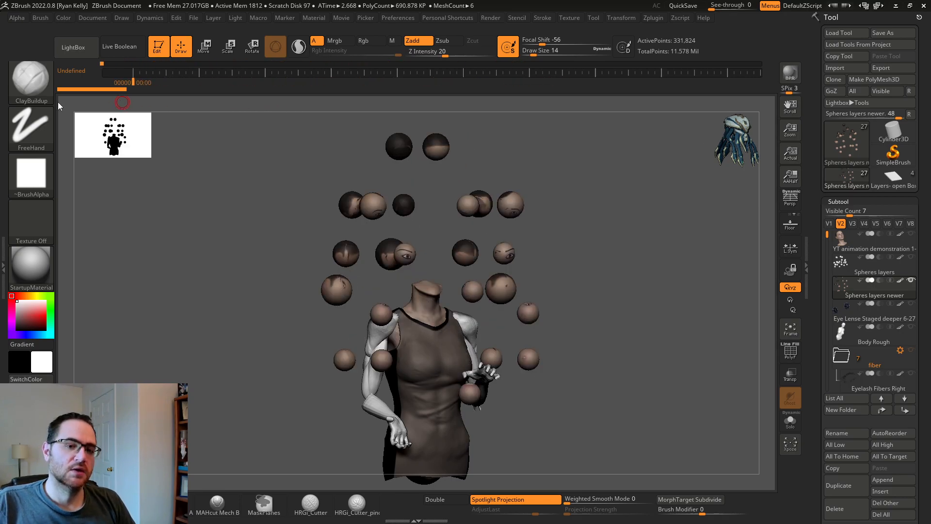
pyautogui.moveTo(211, 174); pyautogui.dragTo(225, 254)
pyautogui.moveTo(823, 228); pyautogui.dragTo(823, 95)
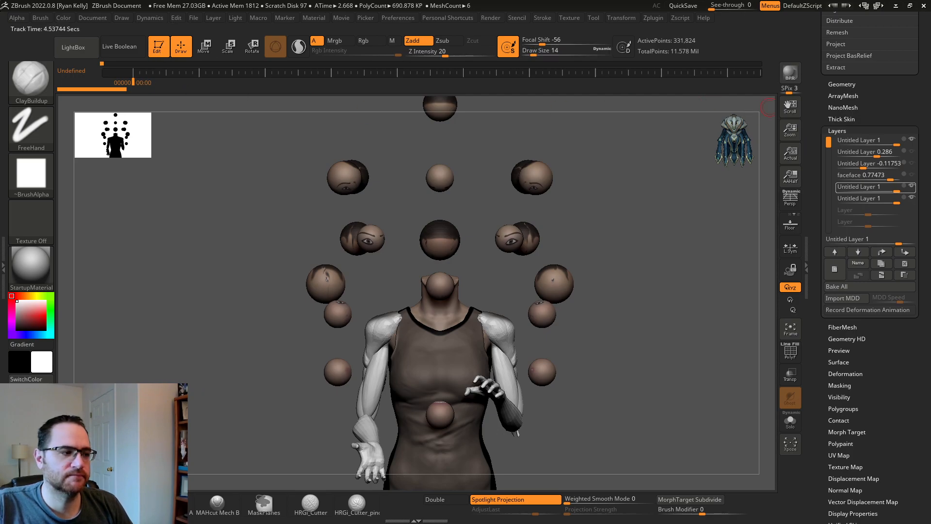
pyautogui.moveTo(816, 96); pyautogui.dragTo(815, 235)
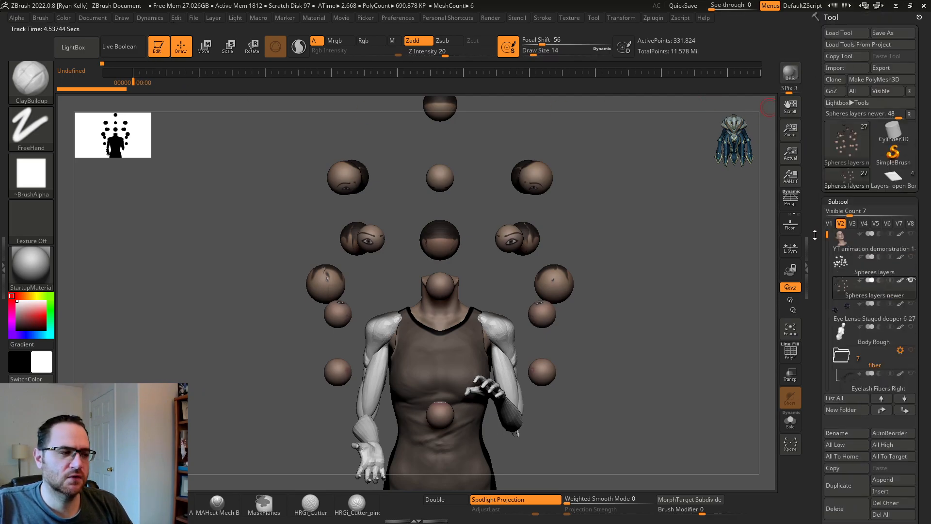
# Step: Switch to the Layers- open Box Asset tool and activate the Move gizmo at the lid's hinge edge
pyautogui.click(873, 181)
pyautogui.moveTo(613, 233); pyautogui.dragTo(583, 214)
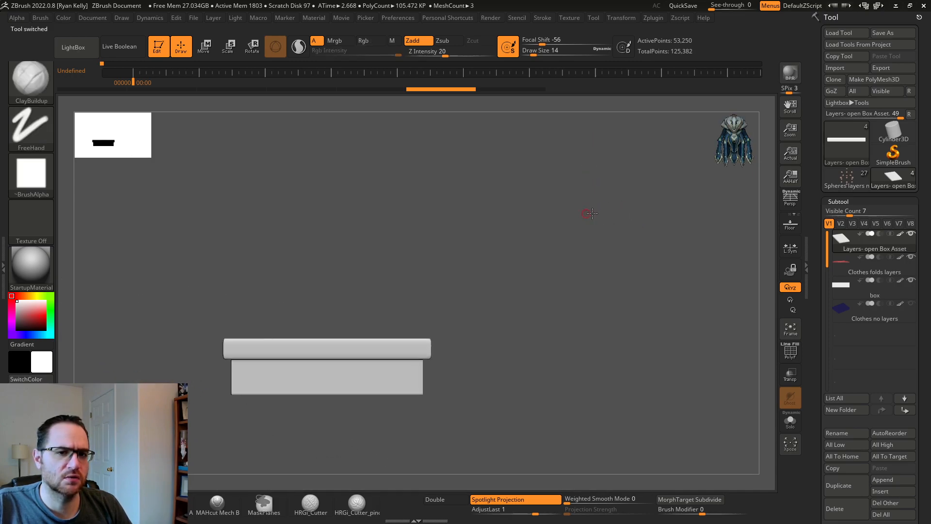
pyautogui.scroll(-10, 844, 104)
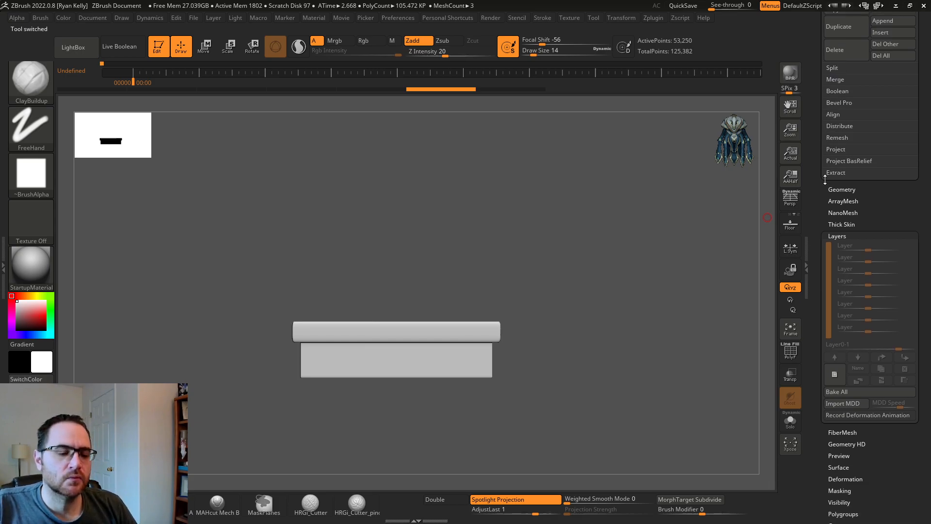
pyautogui.moveTo(681, 294); pyautogui.dragTo(578, 292)
pyautogui.keyDown('alt'); pyautogui.moveTo(590, 235); pyautogui.dragTo(551, 241); pyautogui.keyUp('alt')
pyautogui.press('w')
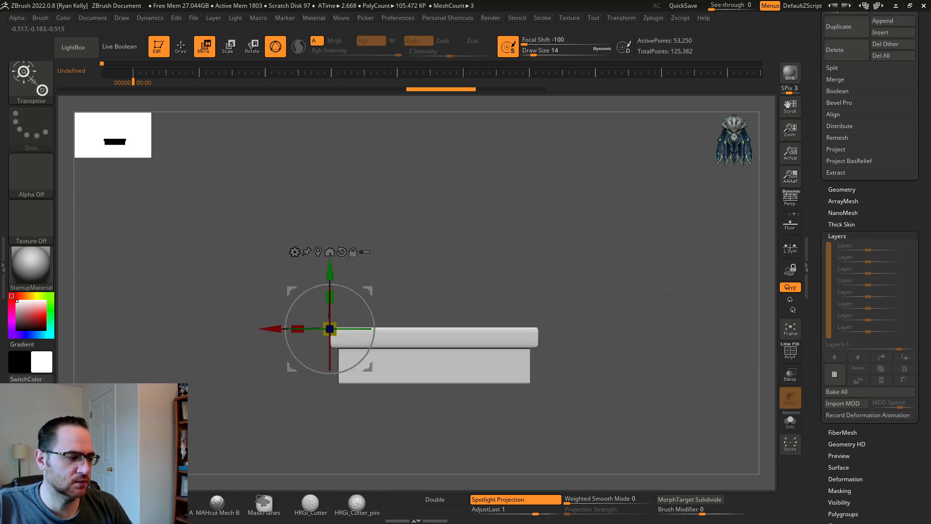
pyautogui.moveTo(669, 290); pyautogui.dragTo(669, 302)
pyautogui.moveTo(813, 103); pyautogui.dragTo(821, 137)
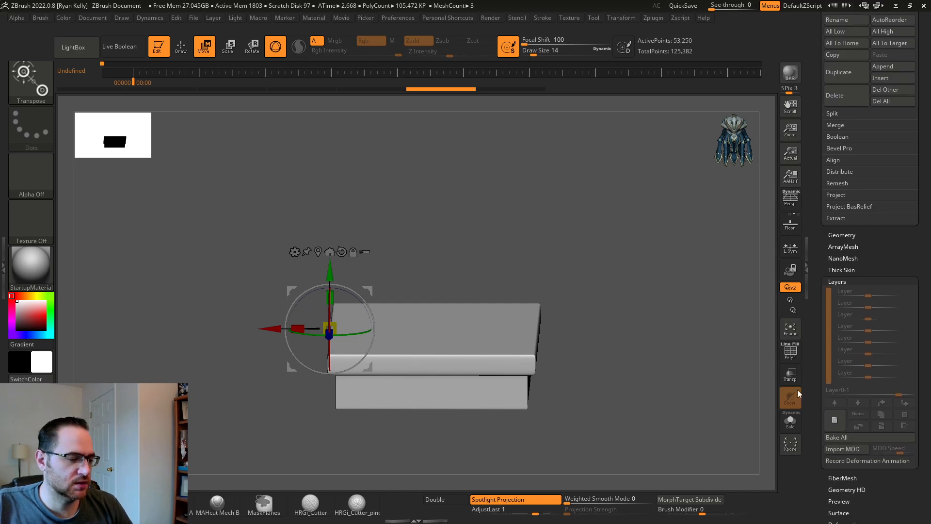
# Step: Add a new layer in record mode and slide the lid sideways partly off the box
pyautogui.click(845, 426)
pyautogui.moveTo(625, 310); pyautogui.dragTo(606, 311)
pyautogui.moveTo(242, 286); pyautogui.dragTo(268, 293)
pyautogui.moveTo(269, 328); pyautogui.dragTo(111, 328)
pyautogui.moveTo(184, 283); pyautogui.dragTo(193, 238)
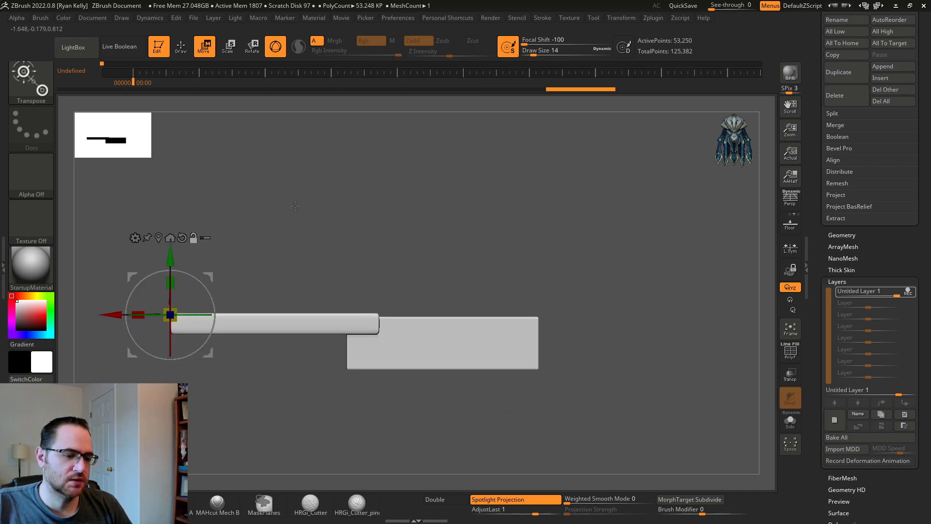
pyautogui.moveTo(294, 170); pyautogui.dragTo(297, 225)
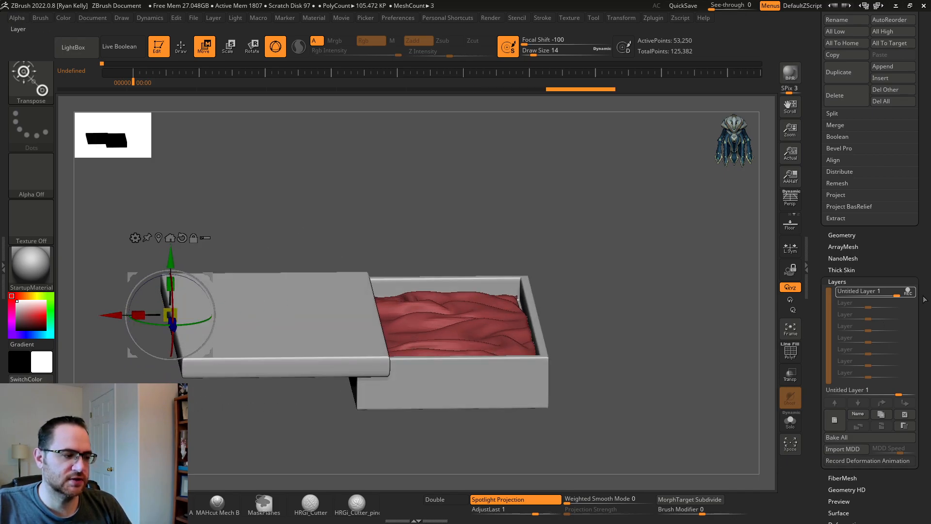
# Step: Test the layer's intensity on the slid lid, and undo the layer along with the lid's move
pyautogui.moveTo(911, 294); pyautogui.dragTo(827, 294)
pyautogui.hotkey('ctrl', 'z')
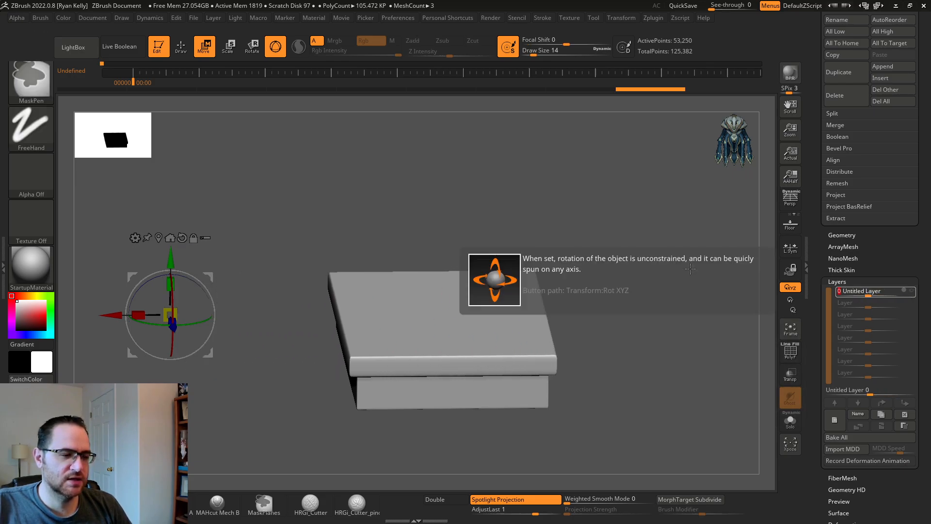
pyautogui.hotkey('ctrl', 'z')
pyautogui.hotkey('ctrl', 'shift', 'z')
pyautogui.hotkey('ctrl', 'z')
pyautogui.hotkey('ctrl', 'shift', 'z')
pyautogui.hotkey('ctrl', 'z')
# Step: Try rotating the lid about 83 degrees around its hinge edge without a layer
pyautogui.moveTo(619, 253); pyautogui.dragTo(409, 296)
pyautogui.hotkey('ctrl', 'z')
pyautogui.moveTo(292, 281); pyautogui.dragTo(281, 358)
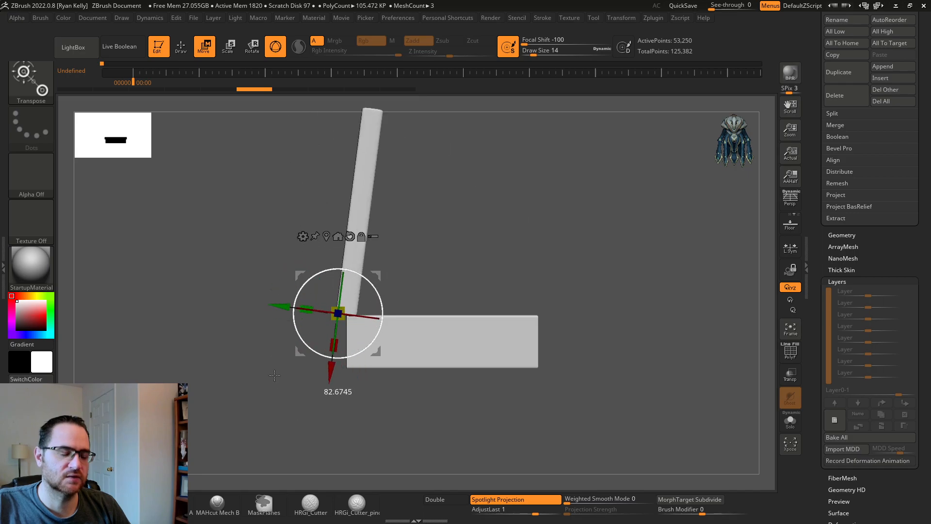
pyautogui.hotkey('ctrl', 'z')
# Step: Add a new layer in record mode and rotate the lid open past vertical around its hinge edge
pyautogui.moveTo(673, 299); pyautogui.dragTo(718, 330)
pyautogui.keyDown('shift'); pyautogui.moveTo(592, 307); pyautogui.dragTo(677, 326); pyautogui.keyUp('shift')
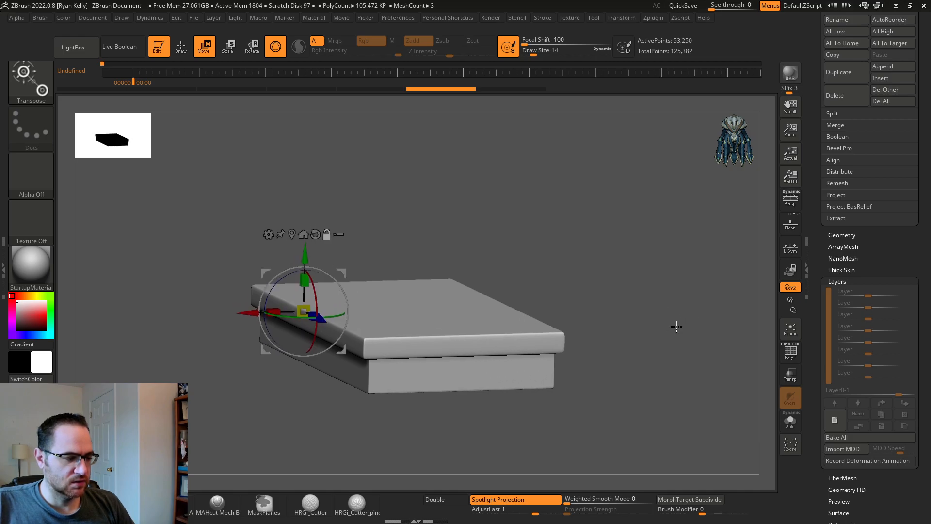
pyautogui.click(832, 420)
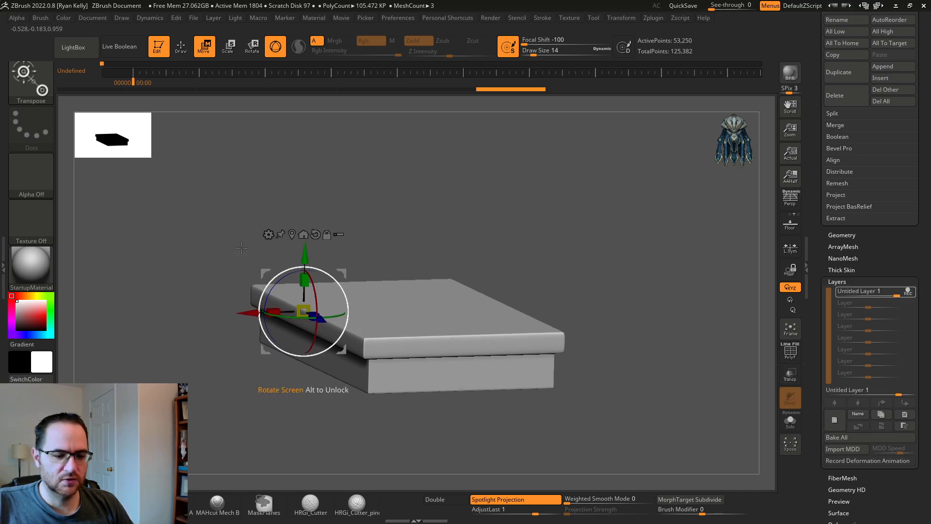
pyautogui.moveTo(259, 263); pyautogui.dragTo(199, 233)
pyautogui.moveTo(160, 276); pyautogui.dragTo(203, 284)
pyautogui.moveTo(376, 245)
pyautogui.mouseDown()
pyautogui.moveTo(391, 235)
pyautogui.moveTo(381, 242)
pyautogui.mouseUp()
pyautogui.moveTo(298, 286); pyautogui.dragTo(304, 342)
pyautogui.keyDown('shift'); pyautogui.moveTo(575, 183); pyautogui.dragTo(540, 166); pyautogui.keyUp('shift')
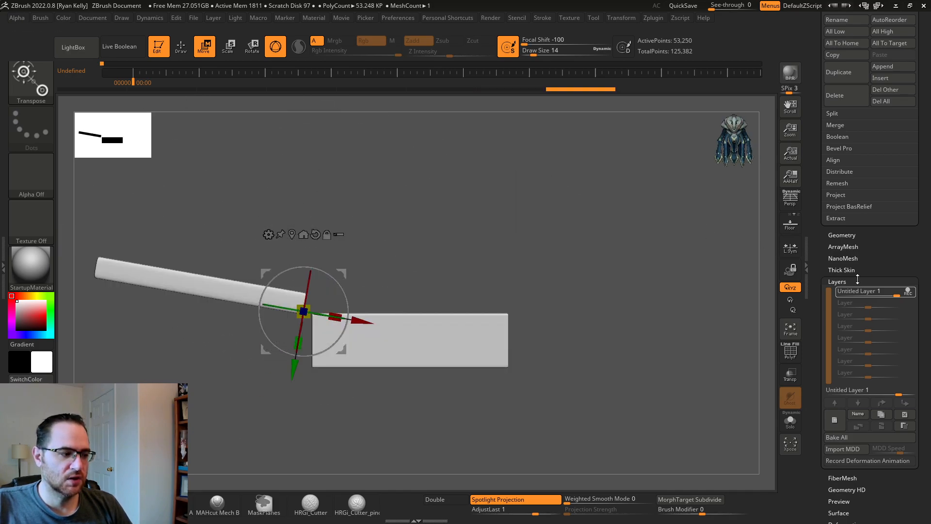
# Step: Stop recording the layer and vary its intensity to check how the lid moves between closed and open
pyautogui.click(909, 291)
pyautogui.moveTo(898, 295)
pyautogui.mouseDown()
pyautogui.moveTo(855, 295)
pyautogui.moveTo(897, 294)
pyautogui.mouseUp()
pyautogui.moveTo(553, 246); pyautogui.dragTo(572, 270)
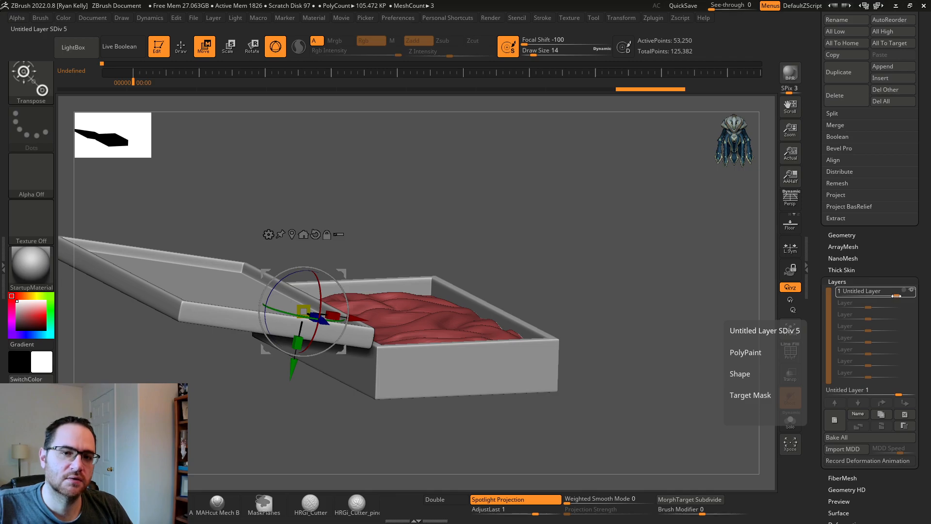
pyautogui.moveTo(898, 296)
pyautogui.mouseDown()
pyautogui.moveTo(867, 294)
pyautogui.moveTo(898, 291)
pyautogui.mouseUp()
pyautogui.moveTo(669, 238)
pyautogui.keyDown('shift'); pyautogui.mouseDown()
pyautogui.moveTo(640, 222)
pyautogui.moveTo(662, 249)
pyautogui.mouseUp(); pyautogui.keyUp('shift')
pyautogui.keyDown('ctrl'); pyautogui.moveTo(662, 249); pyautogui.dragTo(668, 237, button='right'); pyautogui.keyUp('ctrl')
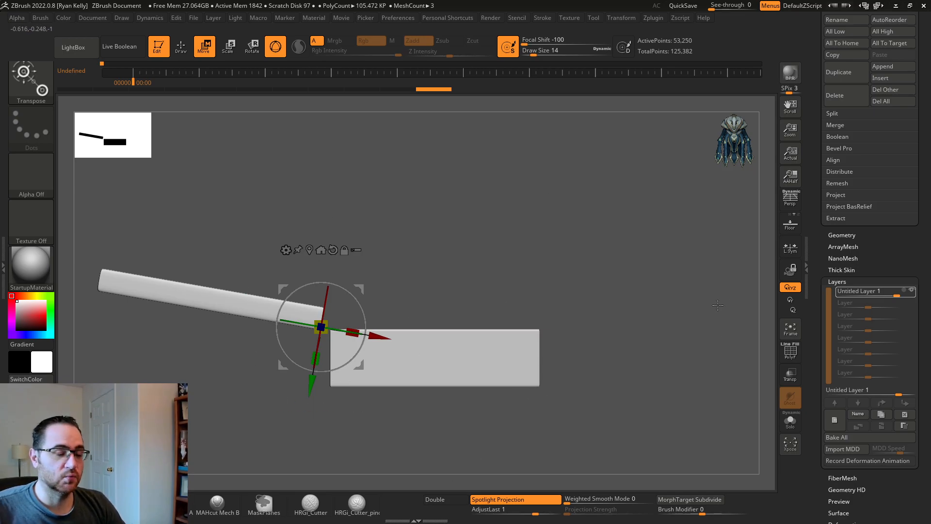
pyautogui.moveTo(718, 317); pyautogui.dragTo(637, 292, button='right')
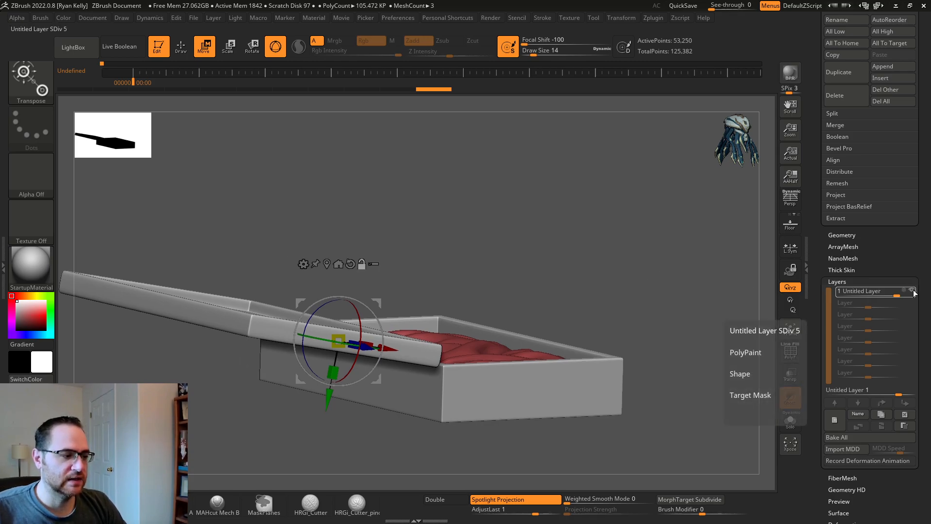
pyautogui.moveTo(674, 262); pyautogui.dragTo(642, 226, button='right')
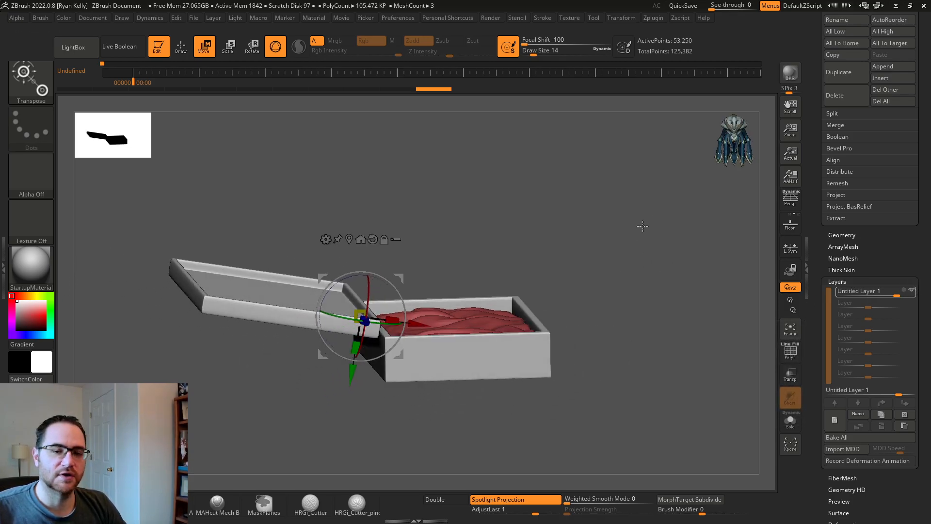
# Step: Undo the layer and the lid's rotation to return to the closed box without layers
pyautogui.hotkey('ctrl', 'z')
pyautogui.hotkey('ctrl', 'z')
pyautogui.hotkey('ctrl', 'z')
pyautogui.hotkey('ctrl', 'z')
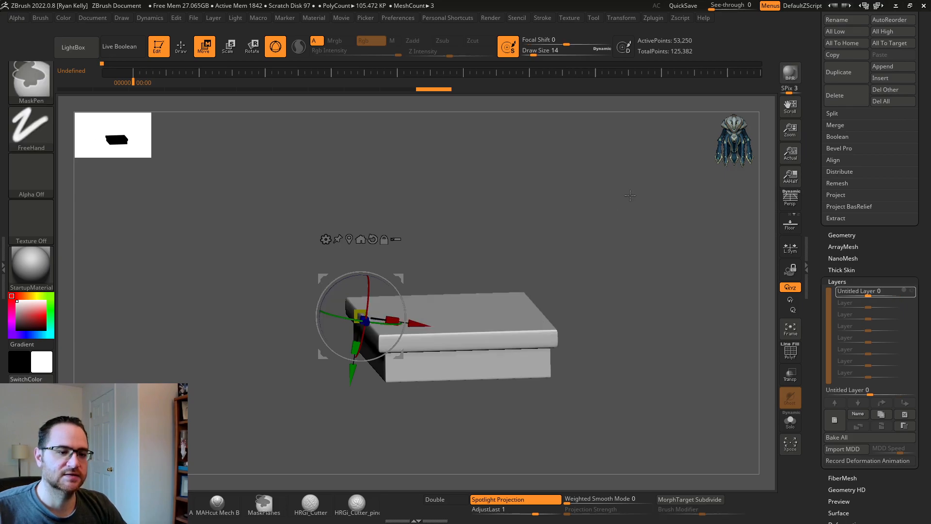
pyautogui.moveTo(550, 209); pyautogui.dragTo(569, 233, button='right')
pyautogui.hotkey('ctrl', 'shift', 'z')
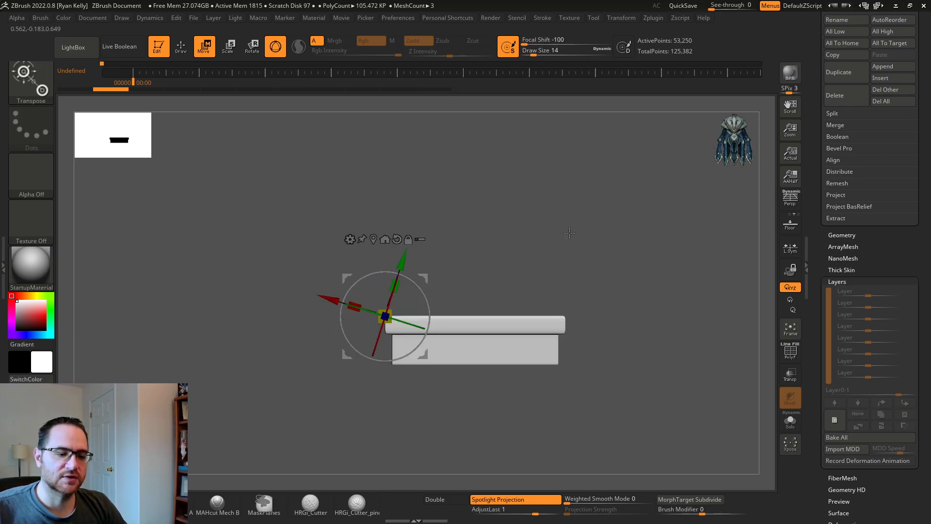
pyautogui.hotkey('ctrl', 'shift', 'z')
# Step: Start Record Deformation Animation and rotate the lid open past vertical around its hinge edge
pyautogui.moveTo(818, 302); pyautogui.dragTo(819, 270)
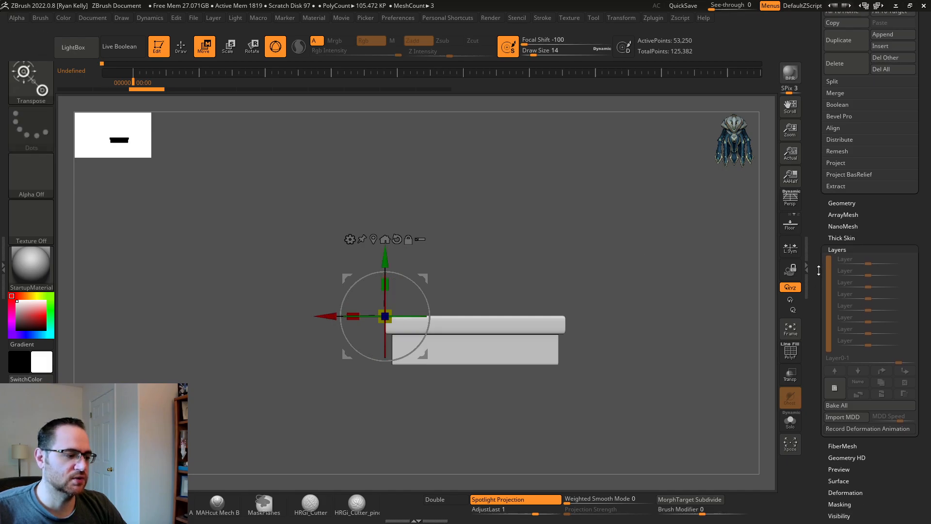
pyautogui.click(836, 428)
pyautogui.moveTo(281, 326); pyautogui.dragTo(286, 343)
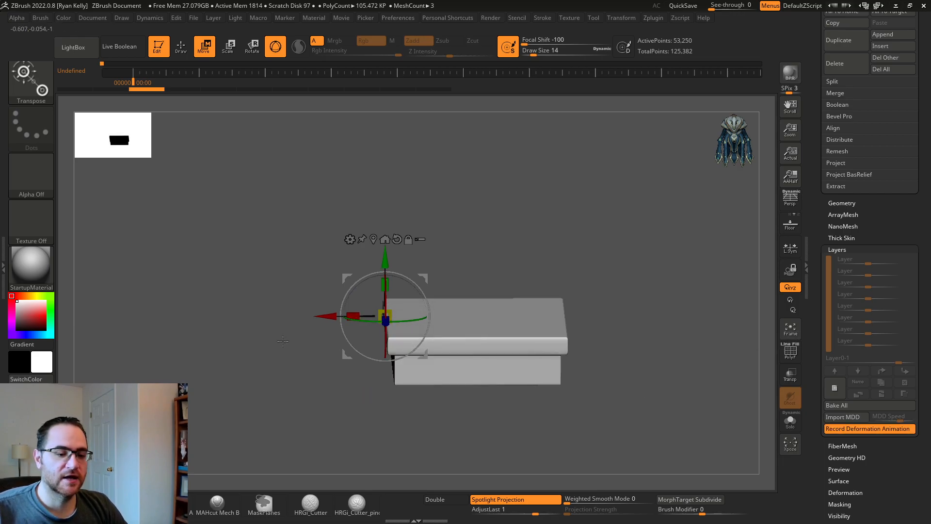
pyautogui.moveTo(350, 297); pyautogui.dragTo(358, 296)
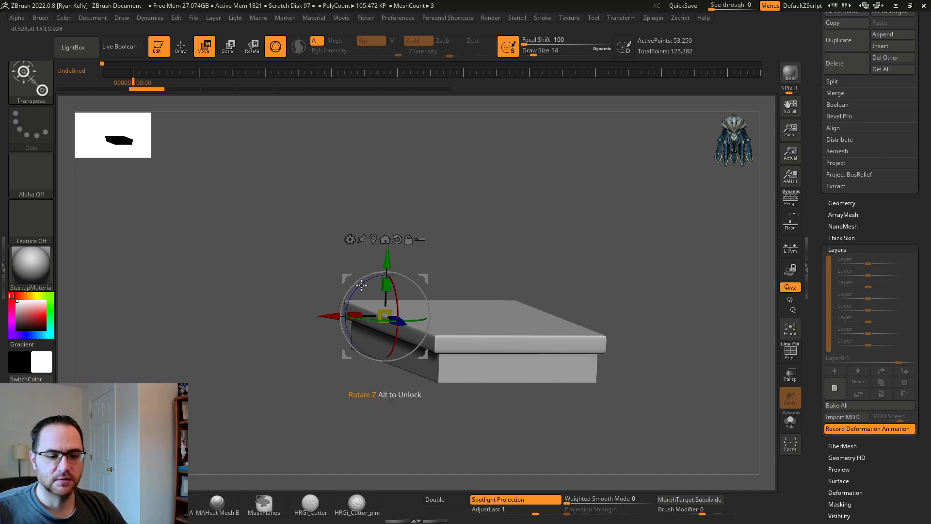
pyautogui.moveTo(362, 285); pyautogui.dragTo(480, 471)
pyautogui.keyDown('shift'); pyautogui.moveTo(590, 240); pyautogui.dragTo(572, 236); pyautogui.keyUp('shift')
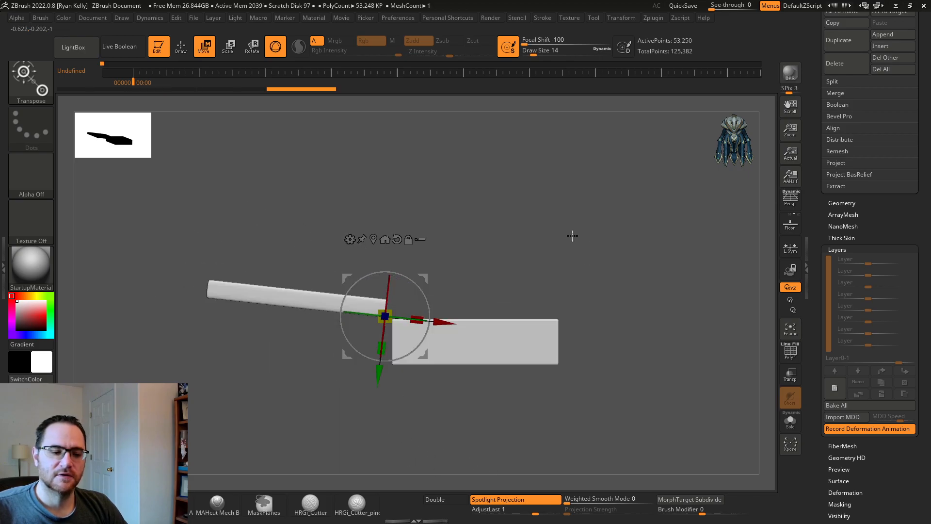
# Step: Stop the deformation recording and save it as the MDD file "Box lid Animation3.mdd" in YT Video Assets
pyautogui.click(833, 430)
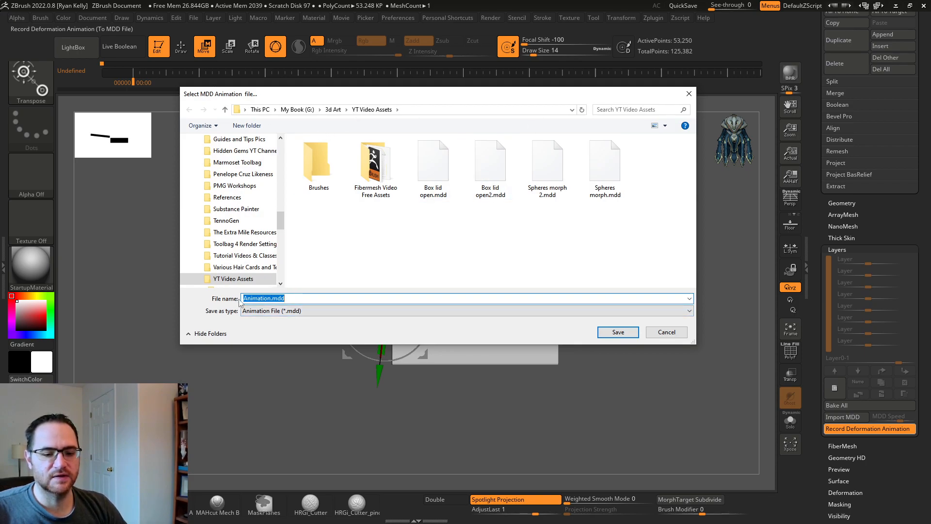
pyautogui.write('Box lid Animation')
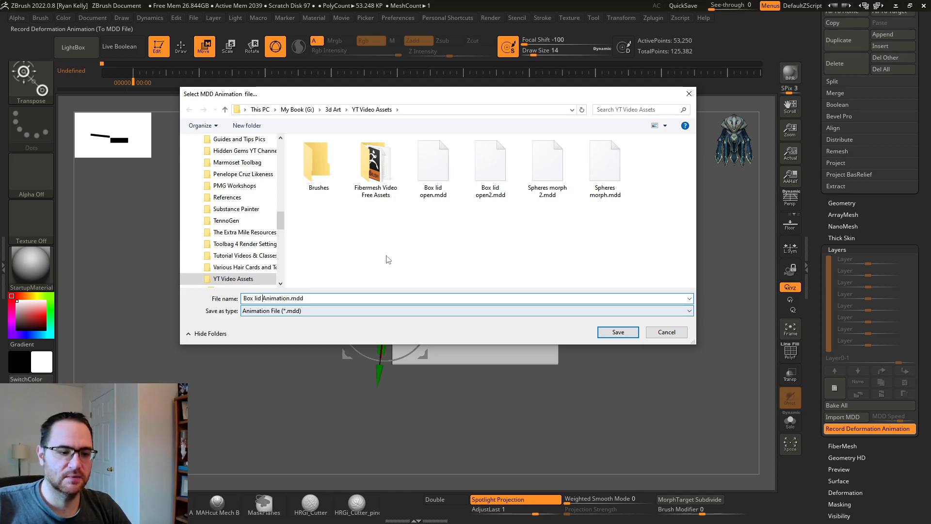
pyautogui.write('3')
pyautogui.press('Return')
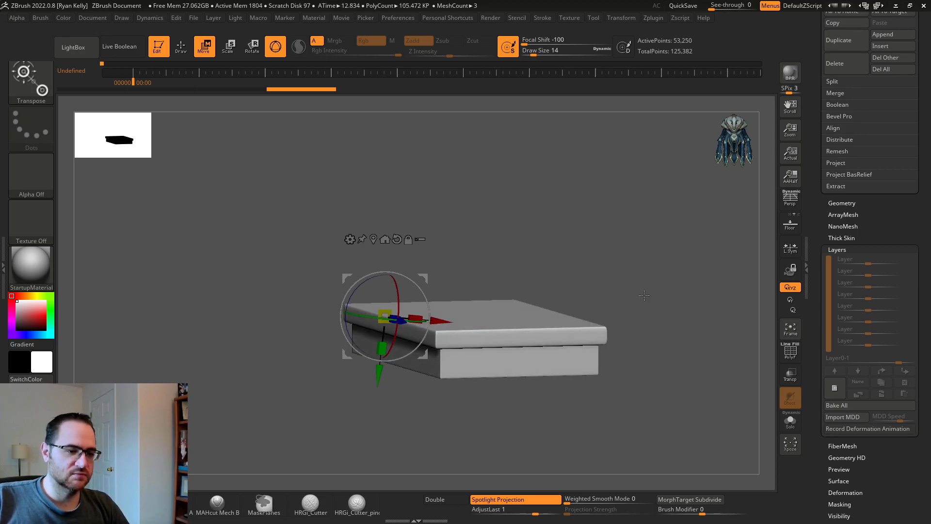
# Step: Import Box lid Animation3.mdd as an MDD layer on the lid and test the layer's intensity
pyautogui.click(833, 417)
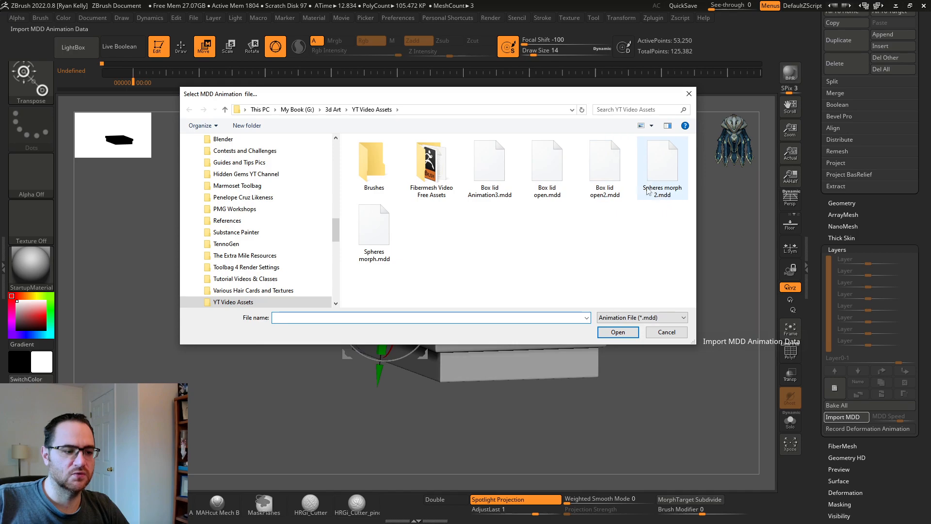
pyautogui.click(506, 178)
pyautogui.click(618, 332)
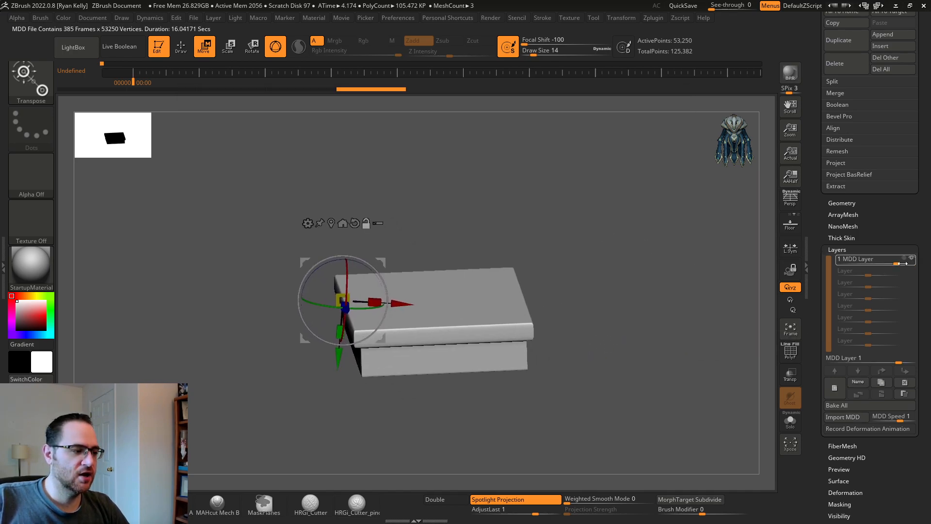
pyautogui.moveTo(895, 265); pyautogui.dragTo(842, 261)
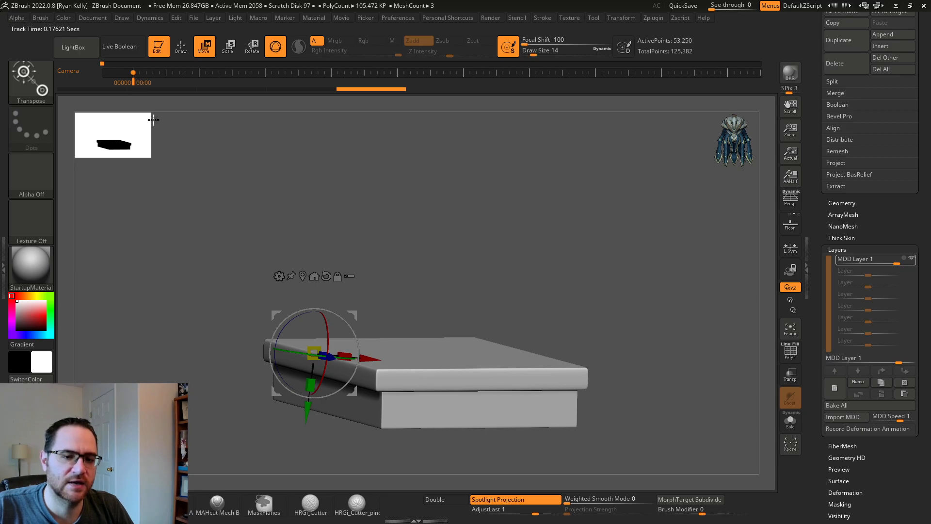
# Step: Make the MDD layer the active timeline track and place a keyframe for it at the timeline's start
pyautogui.moveTo(211, 155)
pyautogui.mouseDown()
pyautogui.moveTo(201, 161)
pyautogui.moveTo(216, 164)
pyautogui.moveTo(203, 158)
pyautogui.mouseUp()
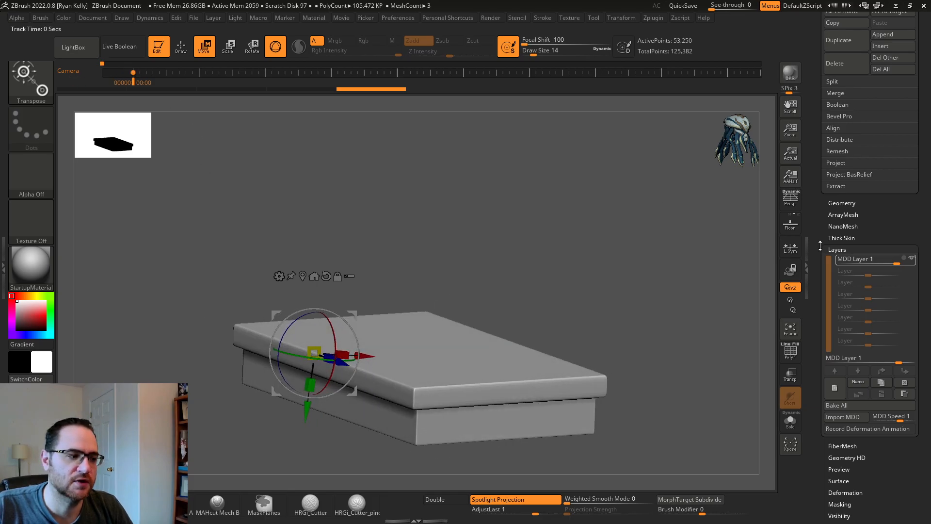
pyautogui.click(857, 259)
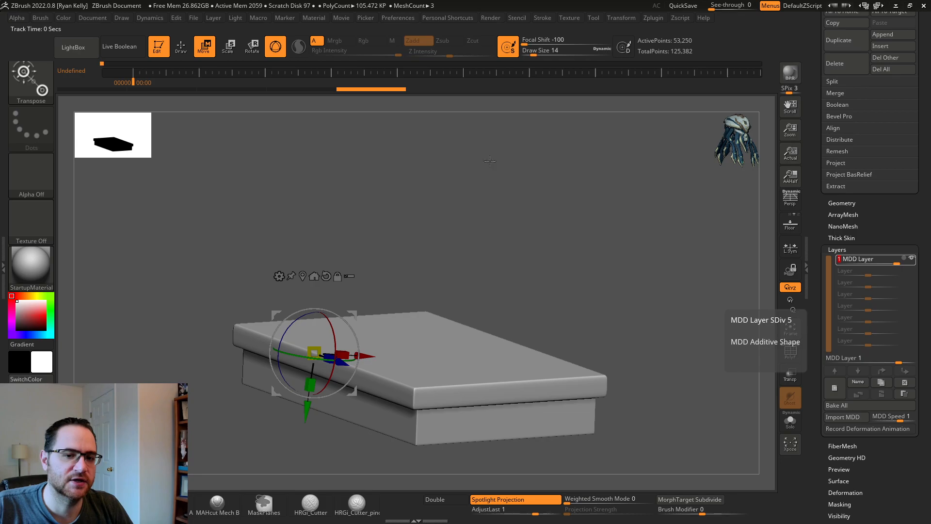
pyautogui.click(134, 75)
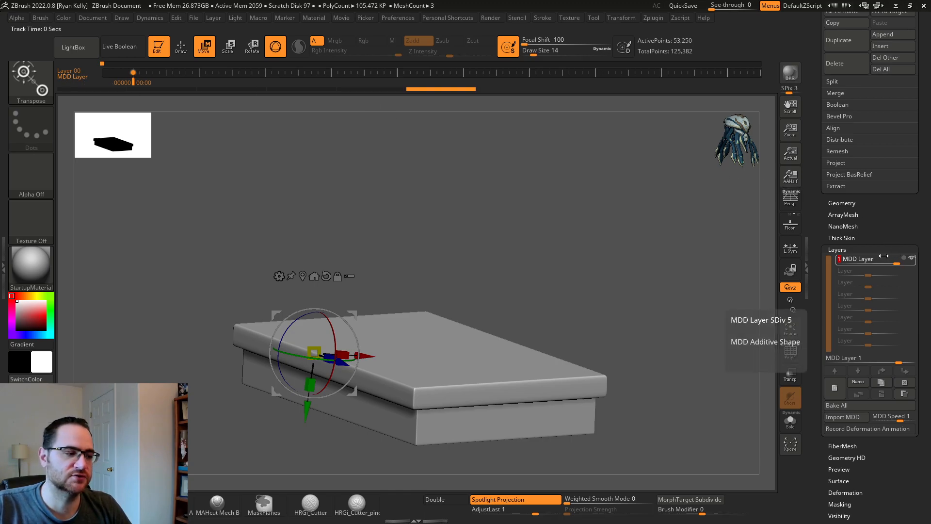
pyautogui.moveTo(896, 263); pyautogui.dragTo(918, 264)
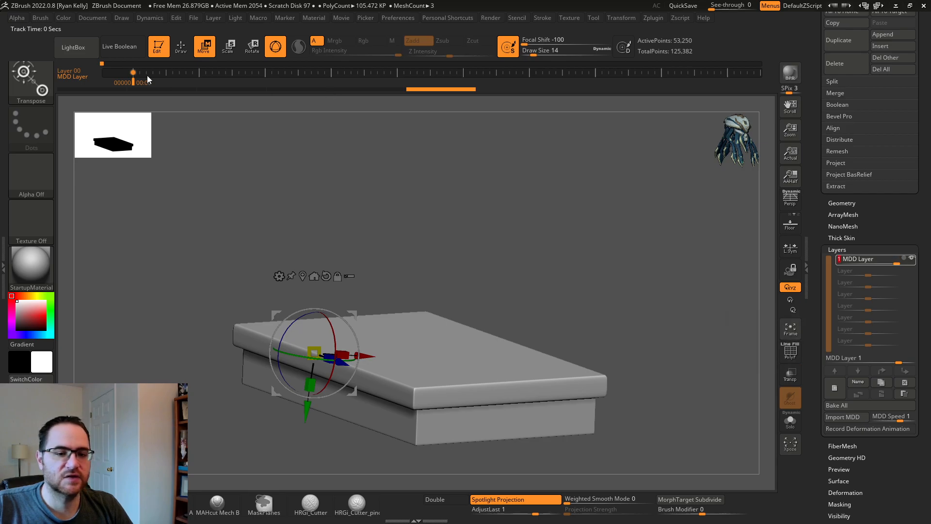
# Step: Scrub the timeline from the start to about frame 218 to preview the lid's recorded opening
pyautogui.moveTo(138, 85)
pyautogui.mouseDown()
pyautogui.moveTo(333, 83)
pyautogui.moveTo(496, 100)
pyautogui.moveTo(123, 80)
pyautogui.moveTo(529, 108)
pyautogui.moveTo(209, 97)
pyautogui.moveTo(125, 88)
pyautogui.moveTo(487, 95)
pyautogui.moveTo(105, 75)
pyautogui.moveTo(134, 77)
pyautogui.mouseUp()
pyautogui.moveTo(244, 147); pyautogui.dragTo(229, 165)
pyautogui.moveTo(134, 86)
pyautogui.mouseDown()
pyautogui.moveTo(126, 84)
pyautogui.moveTo(360, 92)
pyautogui.moveTo(323, 91)
pyautogui.moveTo(348, 94)
pyautogui.moveTo(325, 94)
pyautogui.moveTo(333, 92)
pyautogui.moveTo(351, 174)
pyautogui.moveTo(357, 118)
pyautogui.moveTo(371, 107)
pyautogui.moveTo(371, 116)
pyautogui.mouseUp()
pyautogui.moveTo(333, 82)
pyautogui.mouseDown()
pyautogui.moveTo(348, 83)
pyautogui.moveTo(334, 83)
pyautogui.mouseUp()
pyautogui.moveTo(552, 227); pyautogui.dragTo(387, 119)
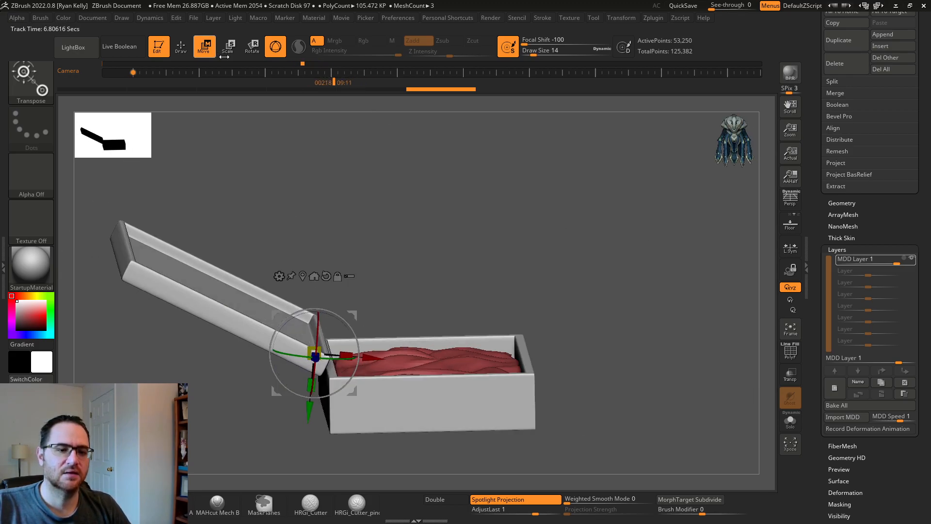
# Step: Make the lid's MDD layer the active timeline track and scrub the timeline back to the start
pyautogui.moveTo(887, 263); pyautogui.dragTo(915, 262)
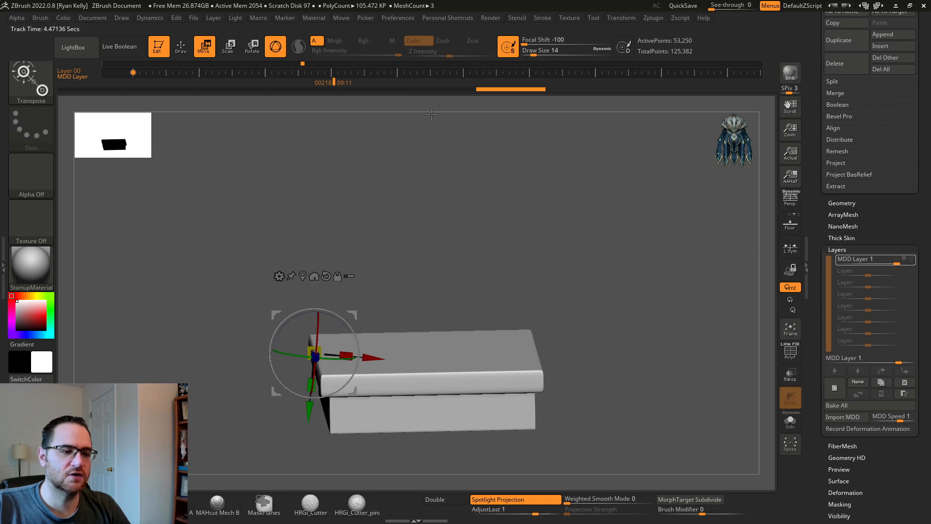
pyautogui.moveTo(345, 83); pyautogui.dragTo(2, 81)
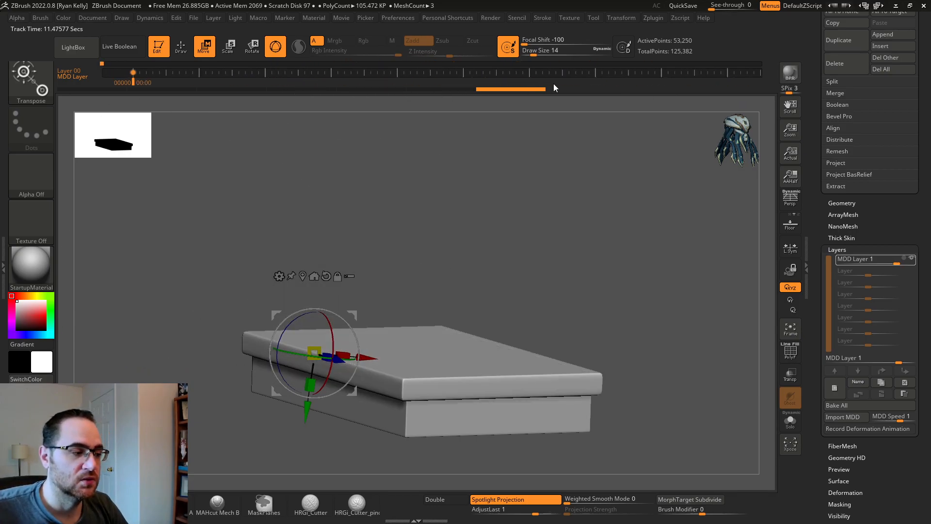
pyautogui.press('ctrl')
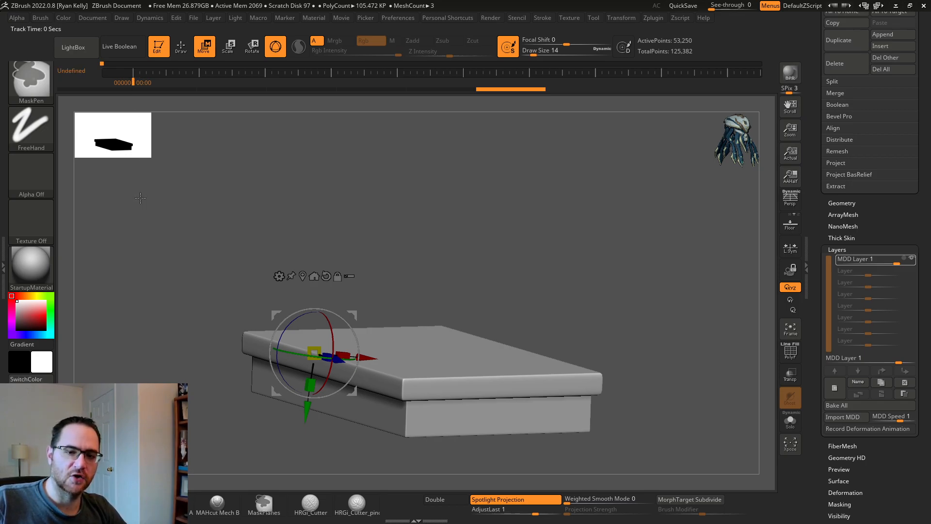
pyautogui.moveTo(136, 83)
pyautogui.mouseDown()
pyautogui.moveTo(277, 88)
pyautogui.moveTo(151, 95)
pyautogui.moveTo(301, 87)
pyautogui.moveTo(17, 84)
pyautogui.mouseUp()
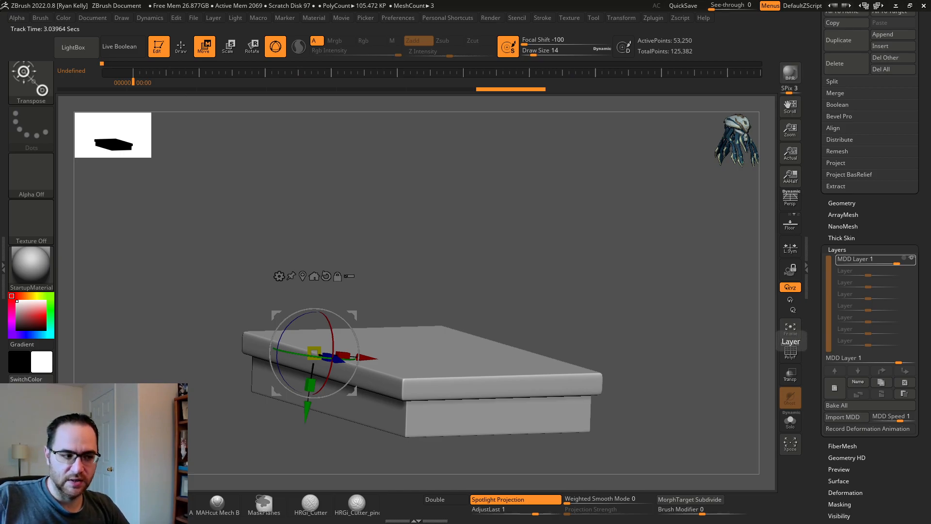
# Step: Switch from the box asset to the tool with the character bust and its surrounding spheres
pyautogui.moveTo(810, 91); pyautogui.dragTo(816, 119)
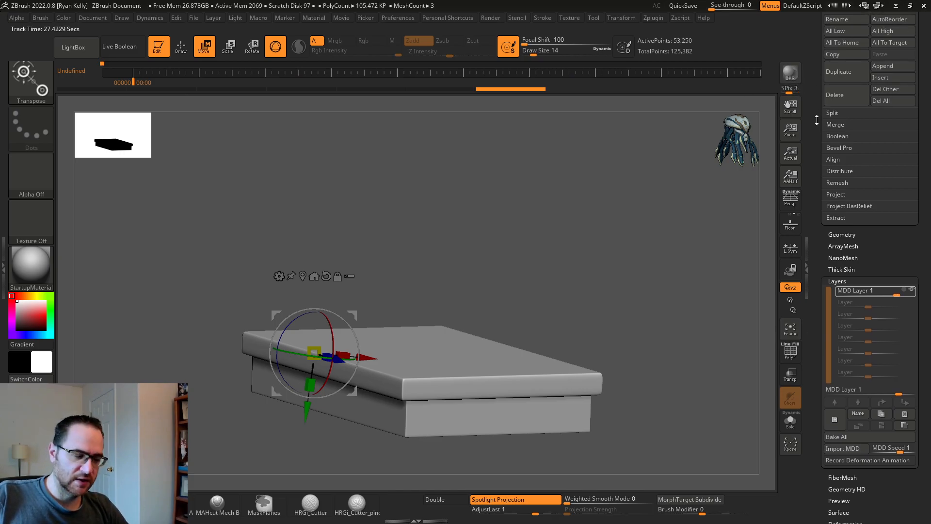
pyautogui.moveTo(522, 251); pyautogui.dragTo(503, 254)
pyautogui.moveTo(391, 299); pyautogui.dragTo(451, 302)
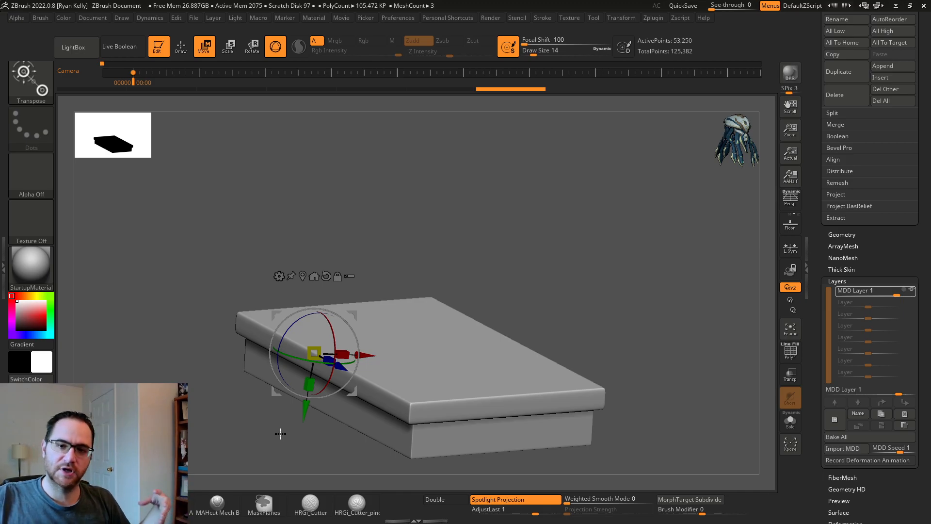
pyautogui.moveTo(489, 235); pyautogui.dragTo(763, 117)
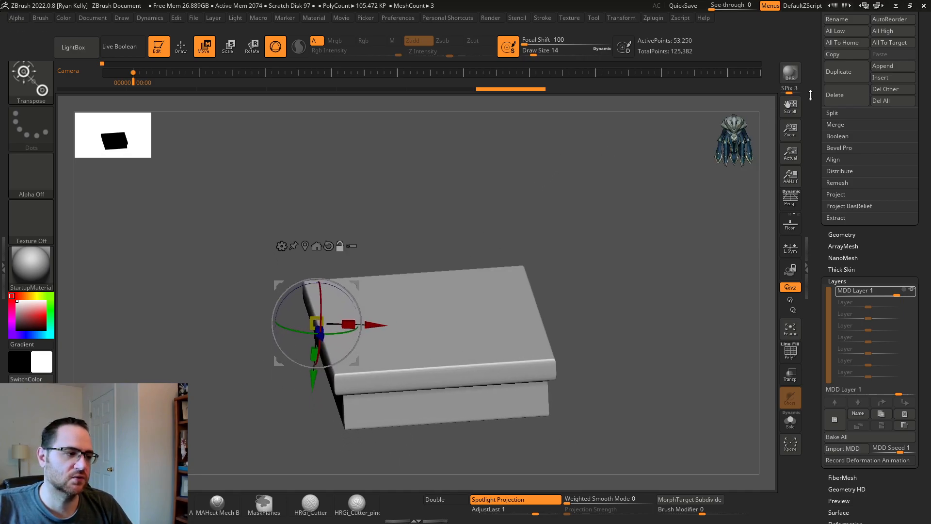
pyautogui.moveTo(810, 95); pyautogui.dragTo(811, 120)
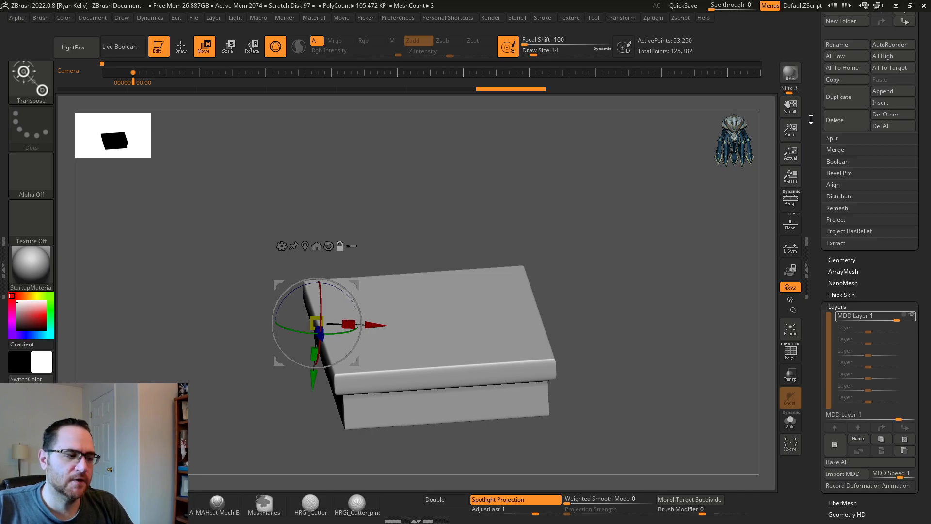
pyautogui.moveTo(811, 119); pyautogui.dragTo(832, 232)
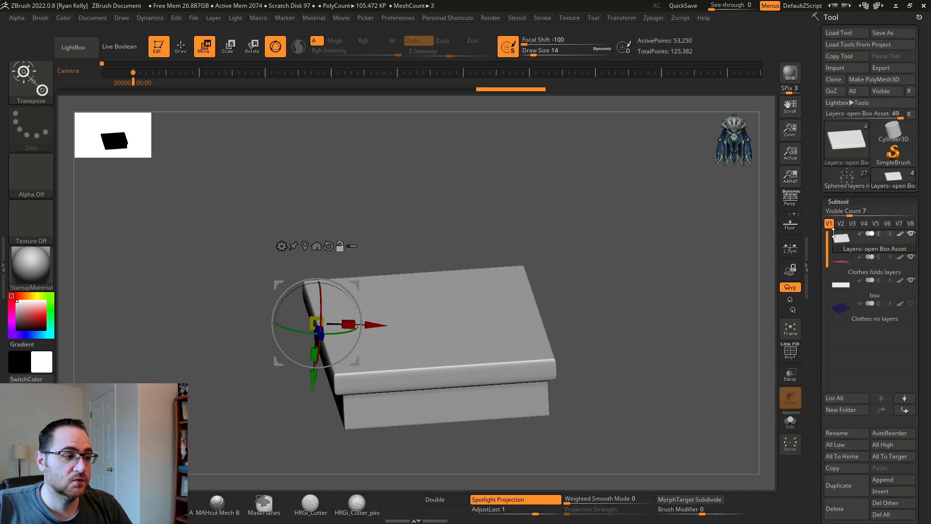
pyautogui.click(853, 183)
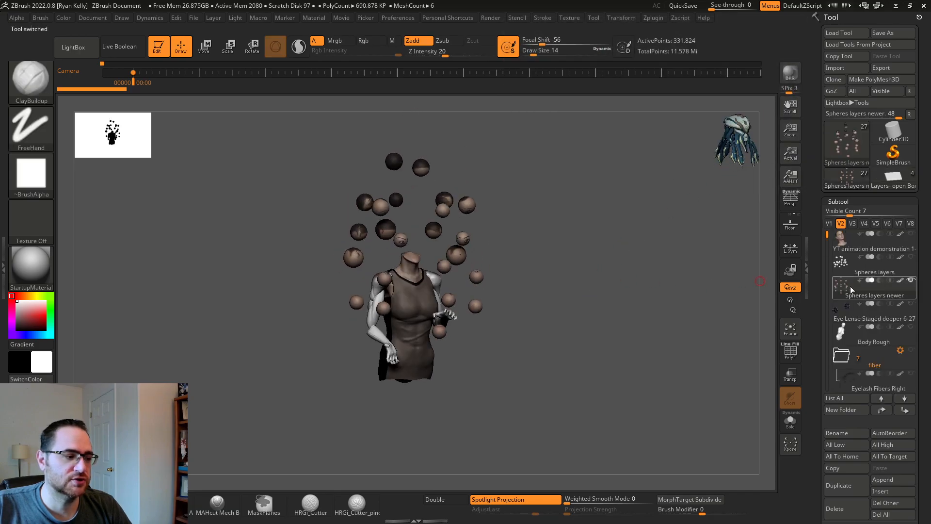
# Step: Select the Spheres layers subtool, hide Spheres layers newer, and scrub the timeline to about frame 647
pyautogui.click(835, 267)
pyautogui.keyDown('alt'); pyautogui.moveTo(655, 229); pyautogui.dragTo(621, 317); pyautogui.keyUp('alt')
pyautogui.click(910, 281)
pyautogui.moveTo(135, 81)
pyautogui.mouseDown()
pyautogui.moveTo(233, 91)
pyautogui.moveTo(110, 89)
pyautogui.mouseUp()
pyautogui.moveTo(225, 182)
pyautogui.keyDown('alt'); pyautogui.mouseDown()
pyautogui.moveTo(255, 280)
pyautogui.moveTo(226, 200)
pyautogui.moveTo(228, 349)
pyautogui.moveTo(197, 306)
pyautogui.moveTo(212, 317)
pyautogui.mouseUp(); pyautogui.keyUp('alt')
pyautogui.moveTo(133, 81)
pyautogui.mouseDown()
pyautogui.moveTo(593, 122)
pyautogui.moveTo(731, 125)
pyautogui.mouseUp()
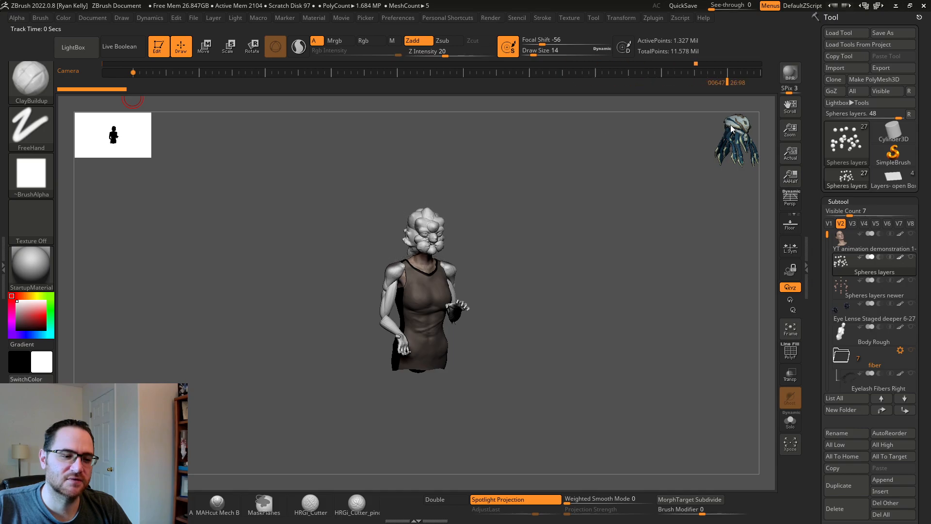
# Step: Select the YT animation demonstration subtool and examine the bust's head and body from the front and side
pyautogui.keyDown('alt'); pyautogui.moveTo(620, 186); pyautogui.dragTo(631, 258); pyautogui.keyUp('alt')
pyautogui.click(859, 247)
pyautogui.keyDown('alt'); pyautogui.moveTo(682, 272); pyautogui.dragTo(683, 331); pyautogui.keyUp('alt')
pyautogui.moveTo(621, 262); pyautogui.dragTo(664, 261)
pyautogui.moveTo(644, 228)
pyautogui.keyDown('alt'); pyautogui.mouseDown()
pyautogui.moveTo(645, 264)
pyautogui.moveTo(654, 199)
pyautogui.moveTo(656, 286)
pyautogui.moveTo(619, 266)
pyautogui.moveTo(603, 273)
pyautogui.moveTo(624, 286)
pyautogui.moveTo(622, 300)
pyautogui.moveTo(642, 247)
pyautogui.moveTo(639, 199)
pyautogui.moveTo(628, 197)
pyautogui.moveTo(540, 338)
pyautogui.moveTo(527, 295)
pyautogui.mouseUp(); pyautogui.keyUp('alt')
pyautogui.keyDown('alt'); pyautogui.moveTo(582, 250); pyautogui.dragTo(397, 350); pyautogui.keyUp('alt')
pyautogui.keyDown('alt'); pyautogui.moveTo(558, 252); pyautogui.dragTo(540, 262); pyautogui.keyUp('alt')
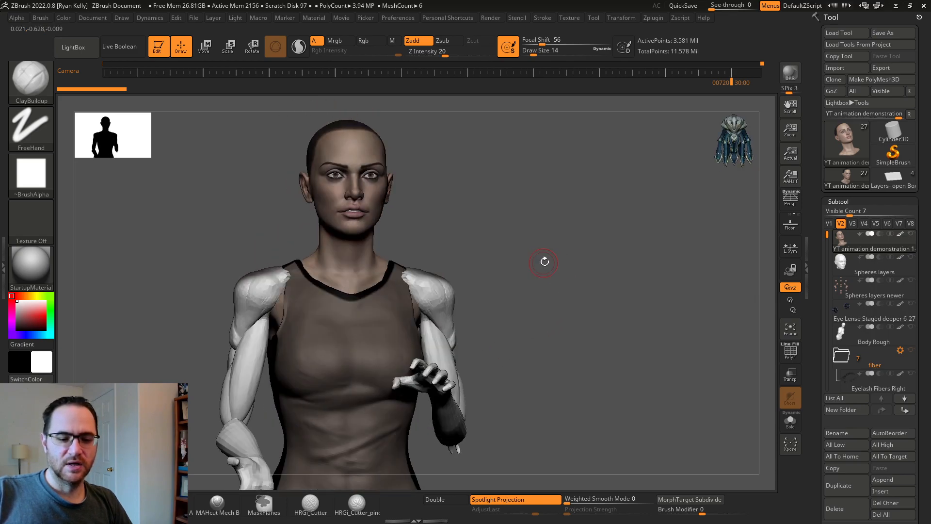
pyautogui.keyDown('shift'); pyautogui.moveTo(136, 322); pyautogui.dragTo(219, 314); pyautogui.keyUp('shift')
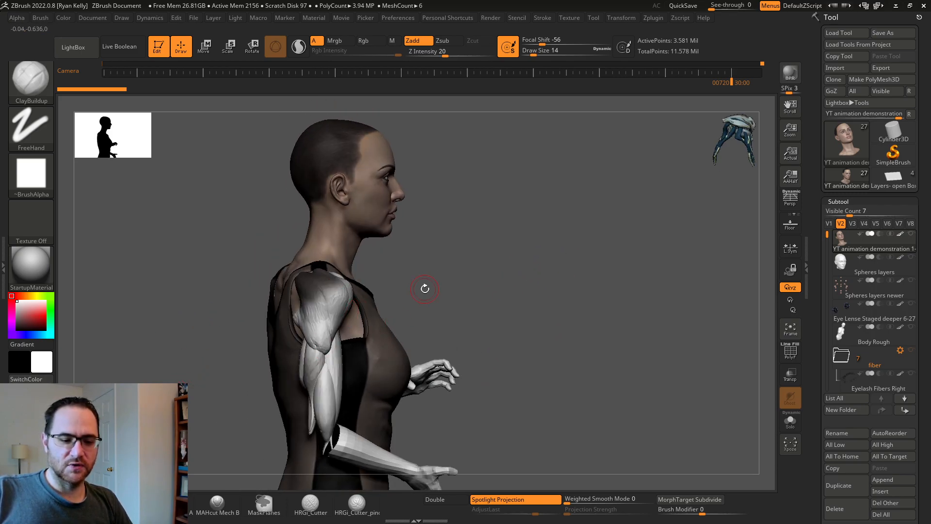
pyautogui.moveTo(425, 289); pyautogui.dragTo(400, 323)
pyautogui.keyDown('shift'); pyautogui.moveTo(504, 288); pyautogui.dragTo(412, 285); pyautogui.keyUp('shift')
pyautogui.keyDown('alt'); pyautogui.moveTo(514, 240); pyautogui.dragTo(586, 222); pyautogui.keyUp('alt')
# Step: Select the Spheres layers newer subtool and bring its list of layers into view
pyautogui.click(848, 290)
pyautogui.moveTo(686, 255); pyautogui.dragTo(709, 273)
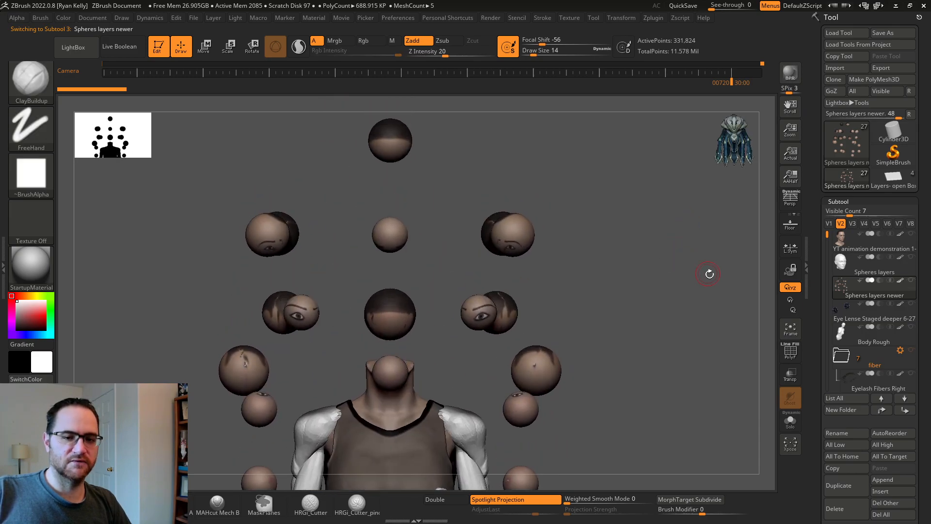
pyautogui.click(147, 18)
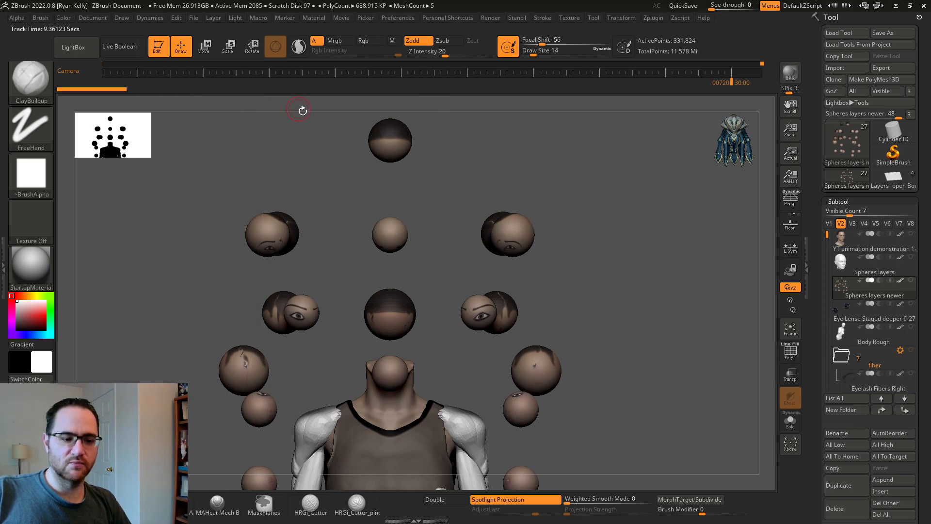
pyautogui.scroll(-3, 818, 197)
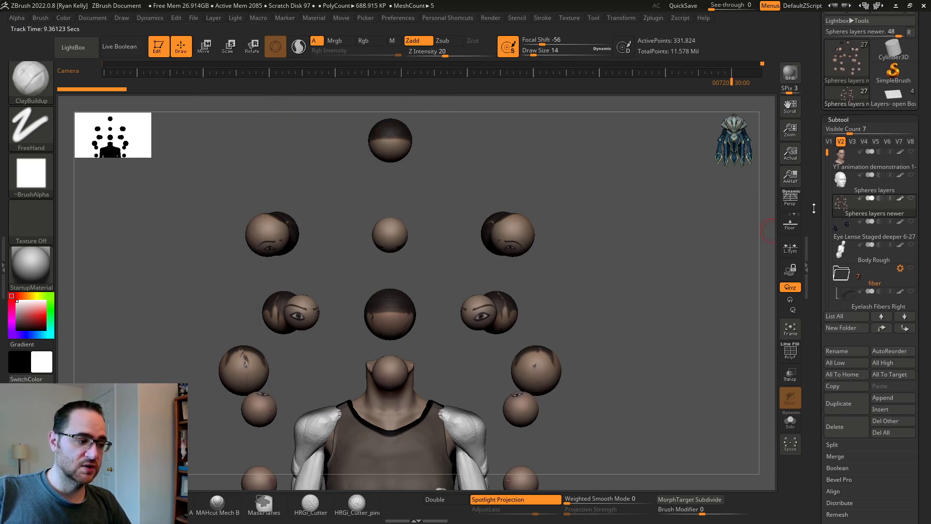
pyautogui.keyDown('alt'); pyautogui.moveTo(652, 179); pyautogui.dragTo(657, 205); pyautogui.keyUp('alt')
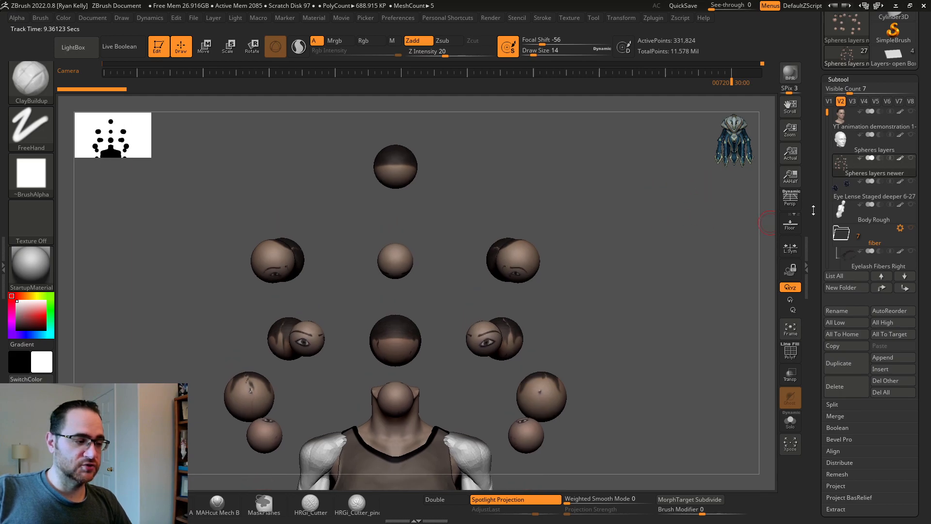
pyautogui.scroll(-10, 817, 198)
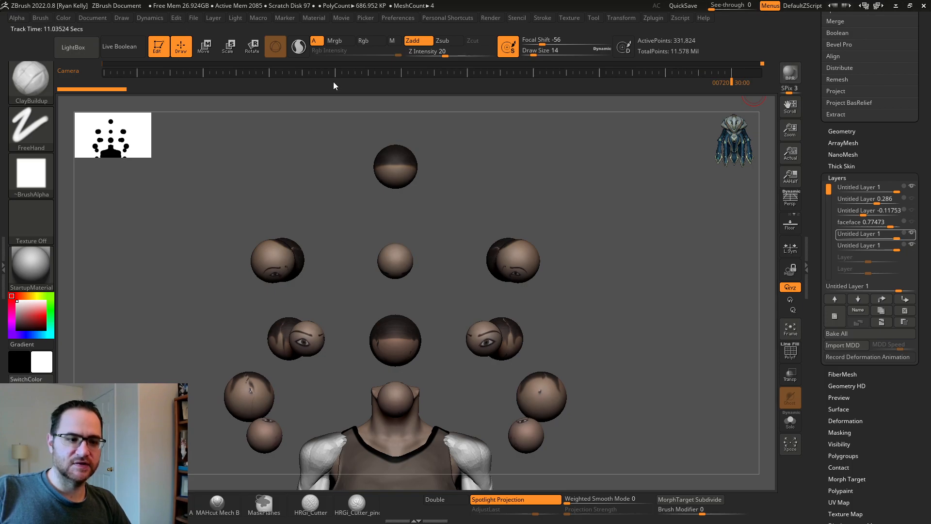
# Step: Make the topmost layer the active timeline track and scrub the timeline from its end back to the start
pyautogui.click(847, 187)
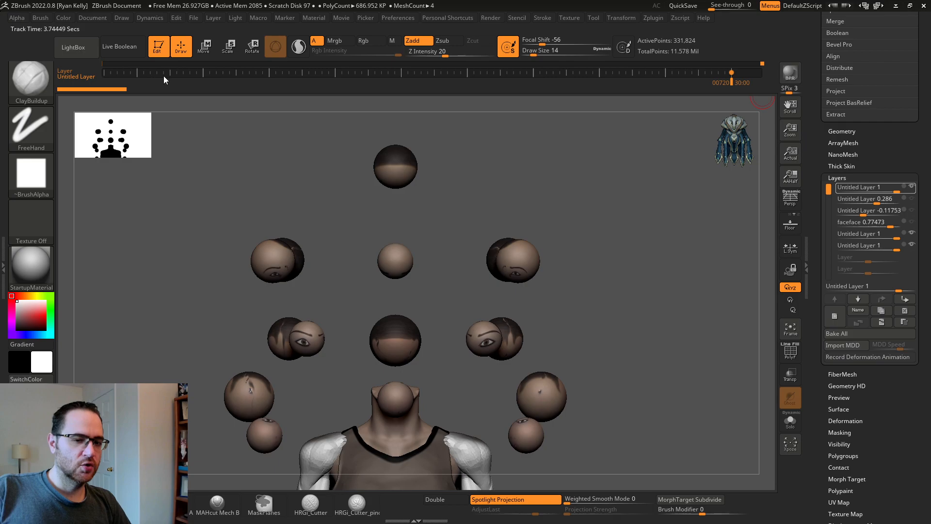
pyautogui.moveTo(731, 80); pyautogui.dragTo(757, 86)
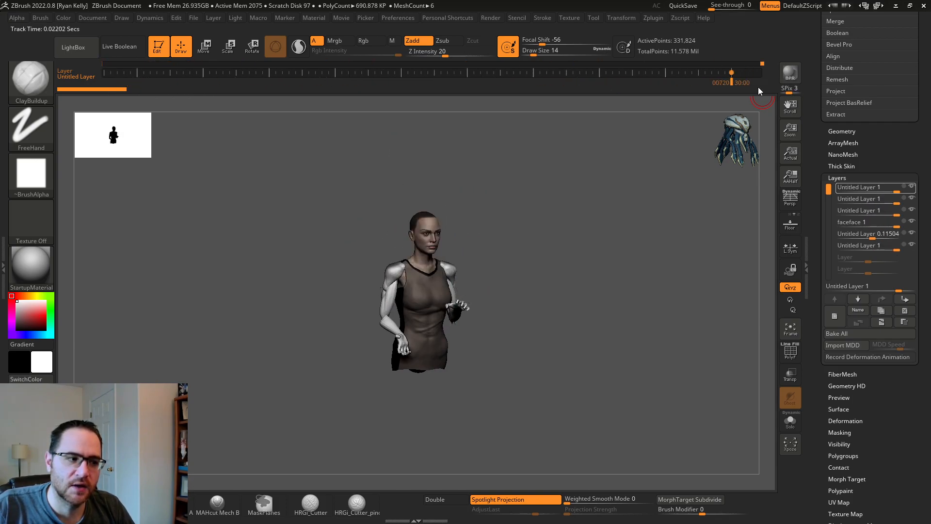
pyautogui.moveTo(519, 91); pyautogui.dragTo(0, 102)
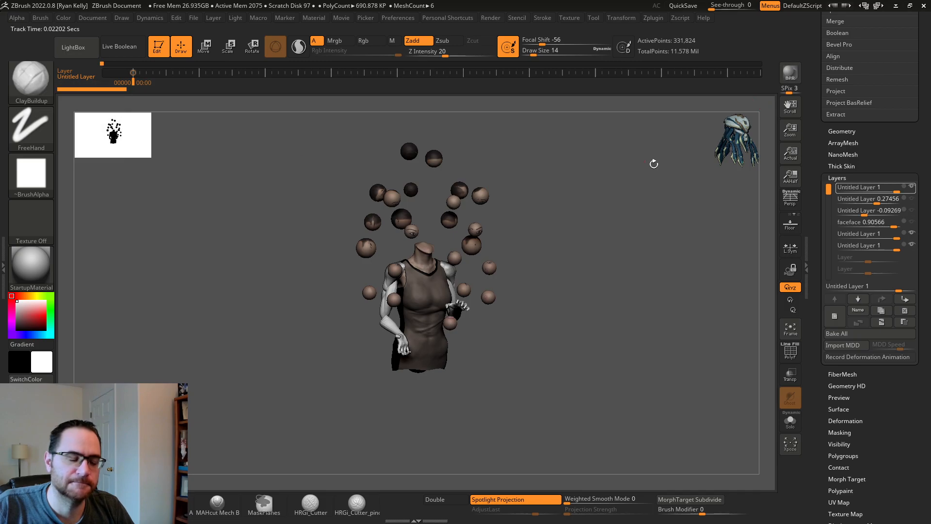
# Step: Activate the second and third layers' timeline tracks in turn to compare their keyframes, then return to the topmost layer
pyautogui.click(871, 198)
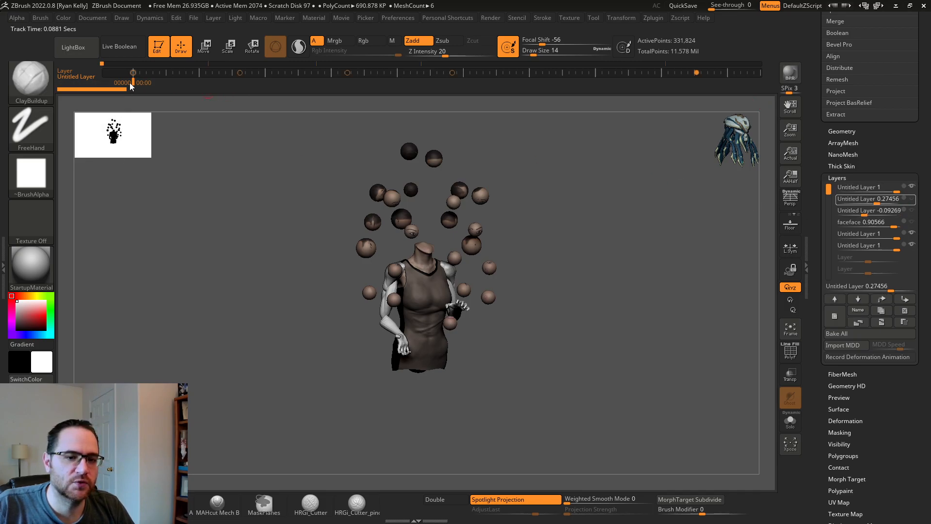
pyautogui.moveTo(135, 85); pyautogui.dragTo(50, 73)
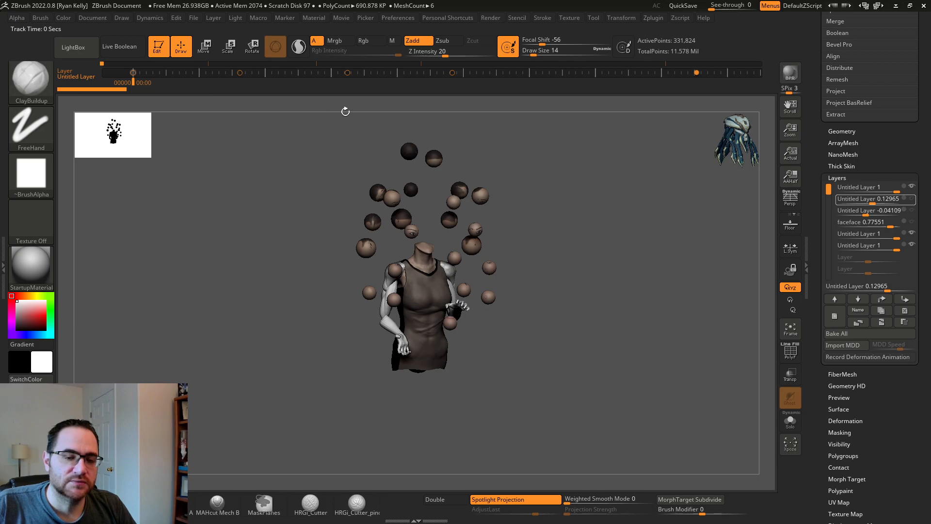
pyautogui.click(882, 210)
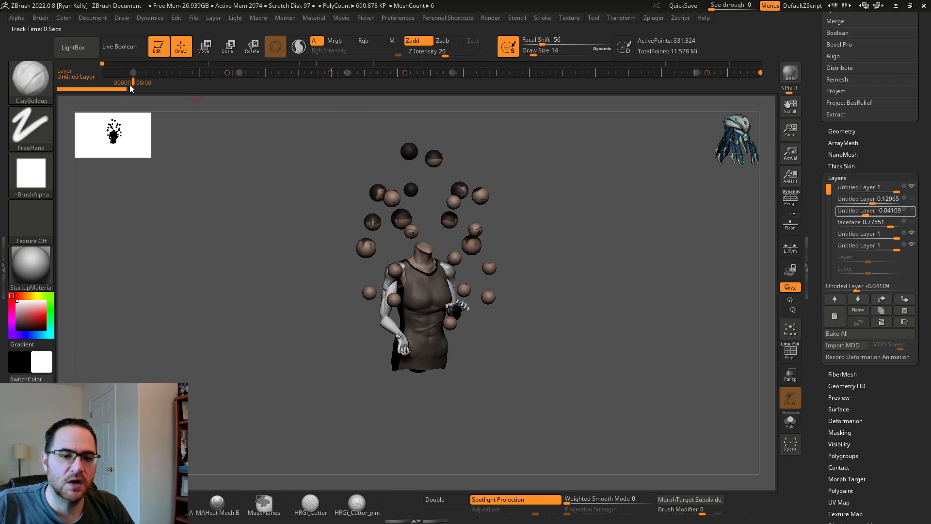
pyautogui.moveTo(134, 83)
pyautogui.mouseDown()
pyautogui.moveTo(160, 83)
pyautogui.moveTo(130, 83)
pyautogui.mouseUp()
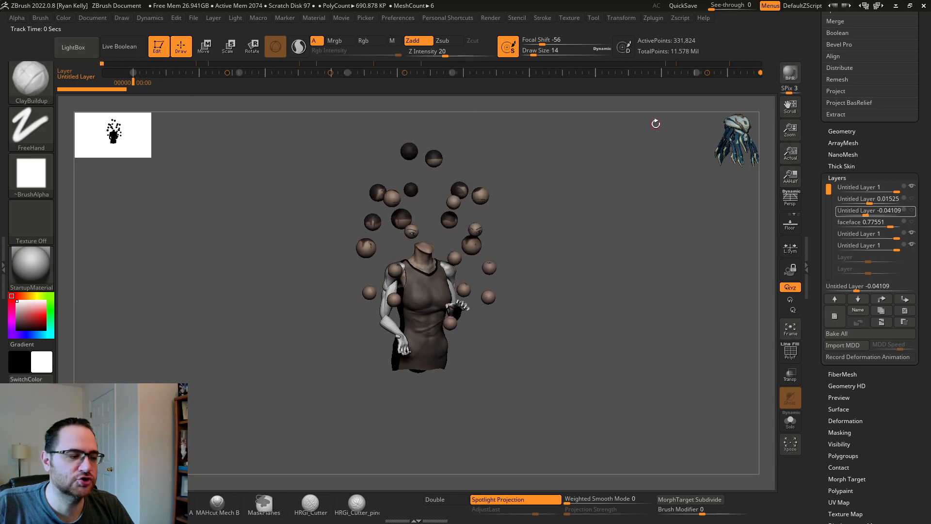
pyautogui.click(845, 198)
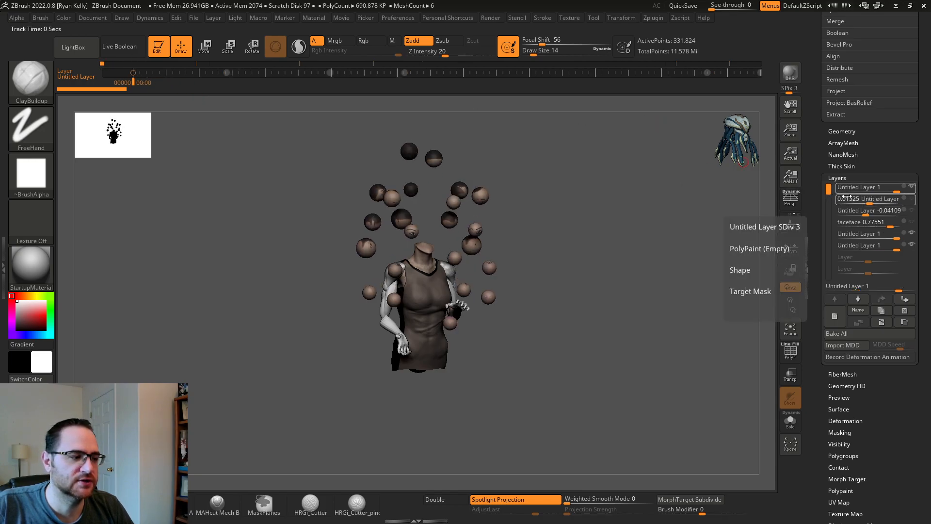
pyautogui.click(856, 187)
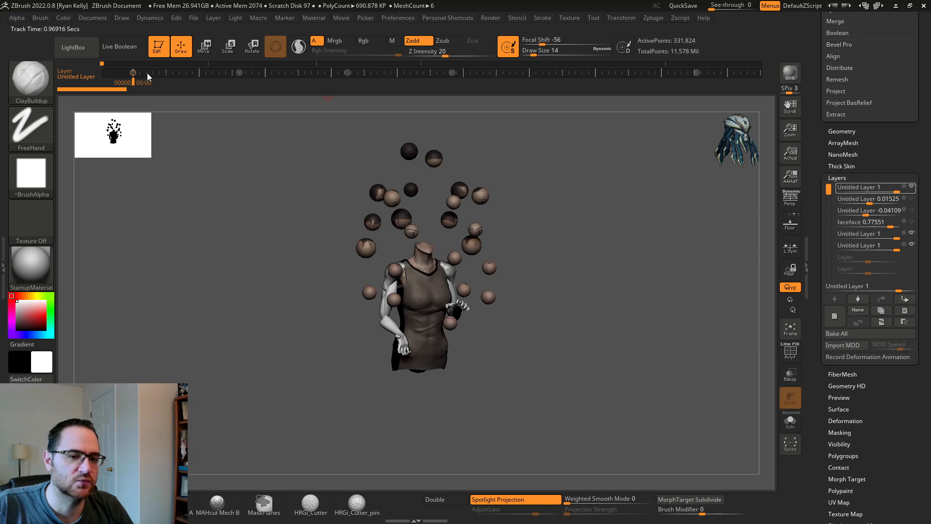
# Step: Set the second layer's intensity to about -0.22 and make the third layer the active timeline track
pyautogui.moveTo(858, 193); pyautogui.dragTo(859, 196)
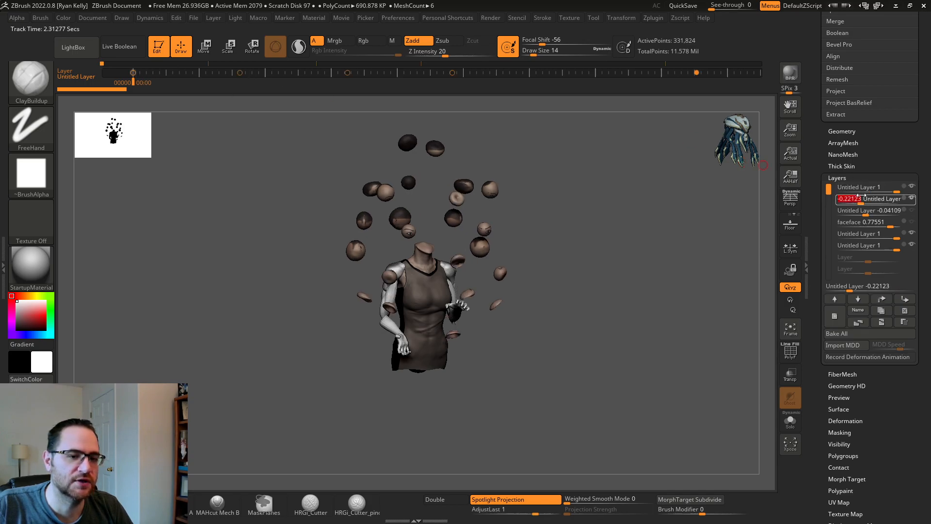
pyautogui.click(255, 92)
pyautogui.click(854, 211)
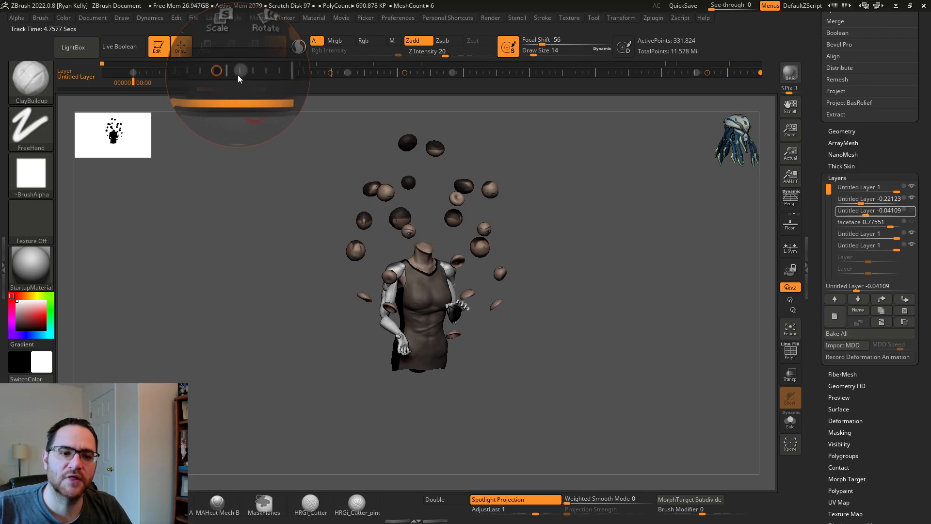
pyautogui.press('shift')
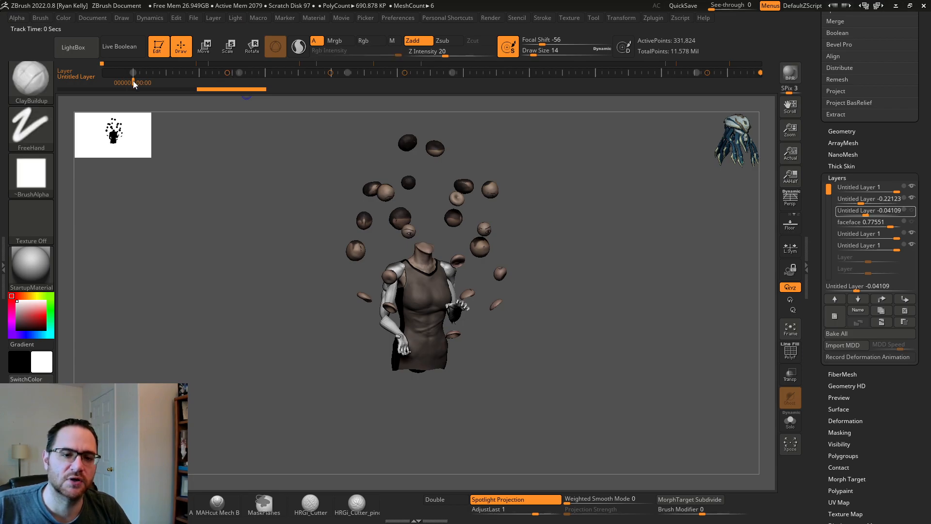
# Step: Scrub the timeline forward past frame 116 and back to the start to preview the combined layer animation
pyautogui.moveTo(133, 85)
pyautogui.mouseDown()
pyautogui.moveTo(277, 84)
pyautogui.moveTo(144, 69)
pyautogui.moveTo(219, 70)
pyautogui.moveTo(120, 71)
pyautogui.moveTo(245, 71)
pyautogui.mouseUp()
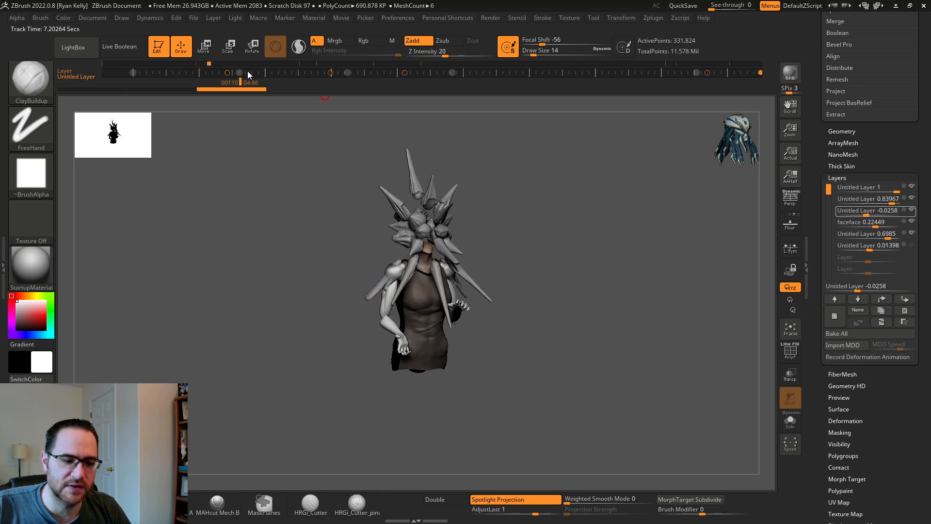
pyautogui.moveTo(314, 84)
pyautogui.mouseDown()
pyautogui.moveTo(475, 92)
pyautogui.moveTo(127, 81)
pyautogui.moveTo(236, 83)
pyautogui.moveTo(174, 83)
pyautogui.moveTo(208, 83)
pyautogui.mouseUp()
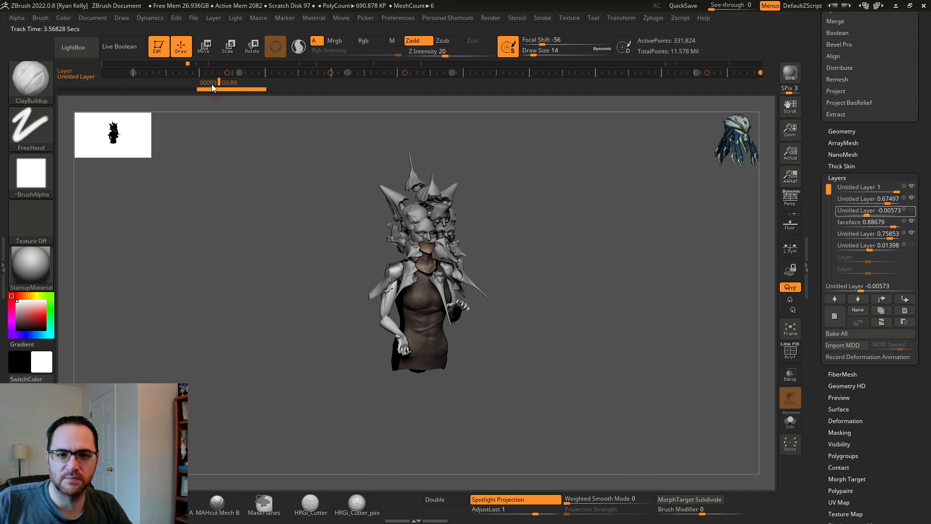
pyautogui.moveTo(214, 214); pyautogui.dragTo(149, 148)
pyautogui.moveTo(226, 80); pyautogui.dragTo(117, 80)
# Step: Try to play back the animation from the timeline's start on the Camera track, viewing the spheres and bust closer
pyautogui.keyDown('alt'); pyautogui.moveTo(243, 188); pyautogui.dragTo(196, 136); pyautogui.keyUp('alt')
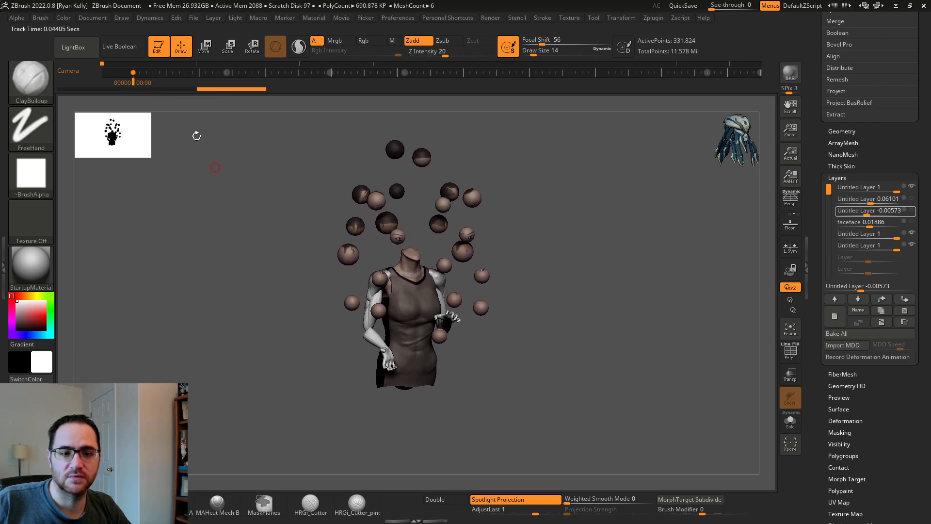
pyautogui.press('shift')
pyautogui.keyDown('shift'); pyautogui.click(133, 84); pyautogui.keyUp('shift')
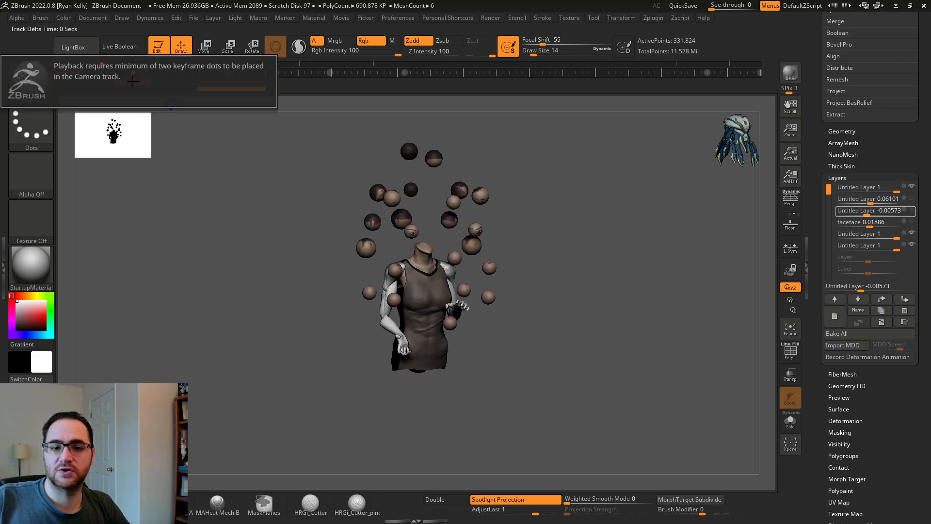
pyautogui.moveTo(213, 145)
pyautogui.mouseDown()
pyautogui.moveTo(221, 221)
pyautogui.moveTo(178, 105)
pyautogui.mouseUp()
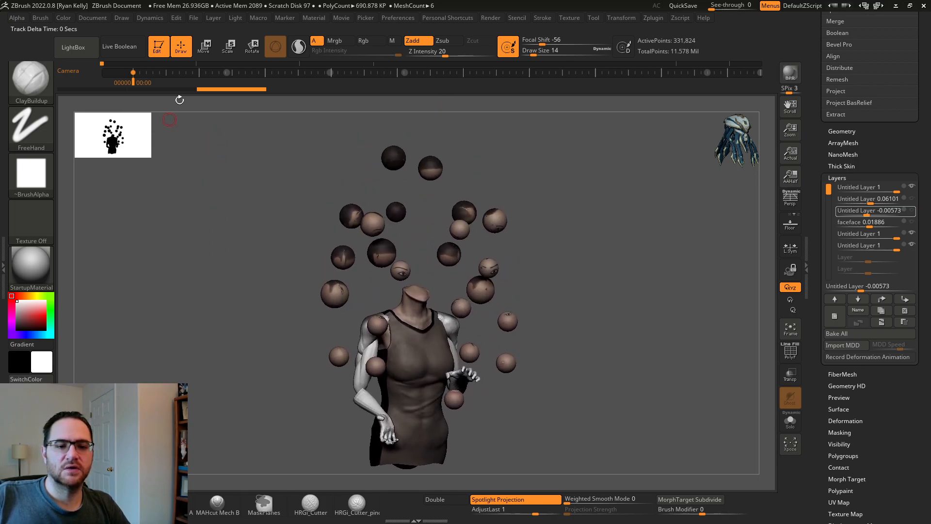
# Step: Play the animation from the timeline's start and frame the spheres and bust closer in a straight front view
pyautogui.keyDown('shift'); pyautogui.click(132, 83); pyautogui.keyUp('shift')
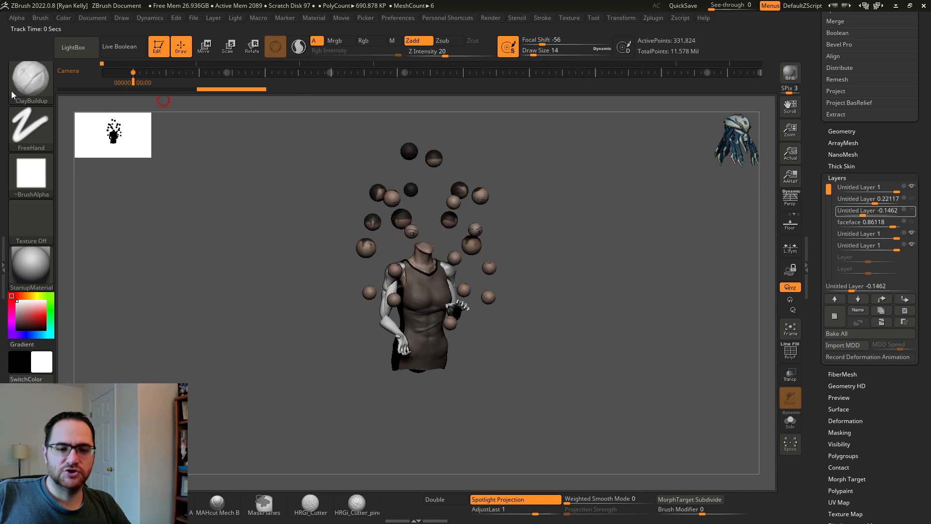
pyautogui.moveTo(188, 184); pyautogui.dragTo(217, 217)
pyautogui.keyDown('shift'); pyautogui.moveTo(158, 136); pyautogui.dragTo(207, 272); pyautogui.keyUp('shift')
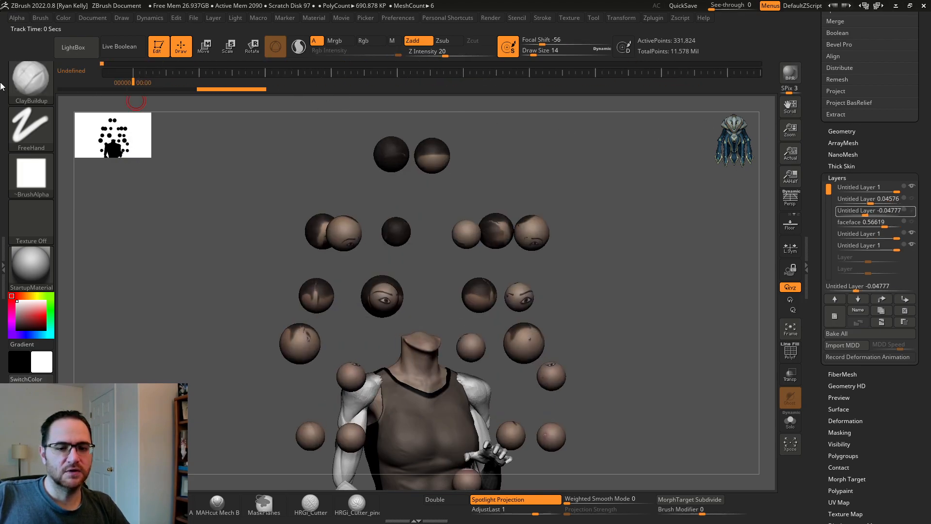
# Step: Scrub the timeline to its 30-second end and back to the start, and play the animation from there
pyautogui.moveTo(134, 74); pyautogui.dragTo(795, 117)
pyautogui.click(734, 76)
pyautogui.moveTo(719, 82); pyautogui.dragTo(39, 60)
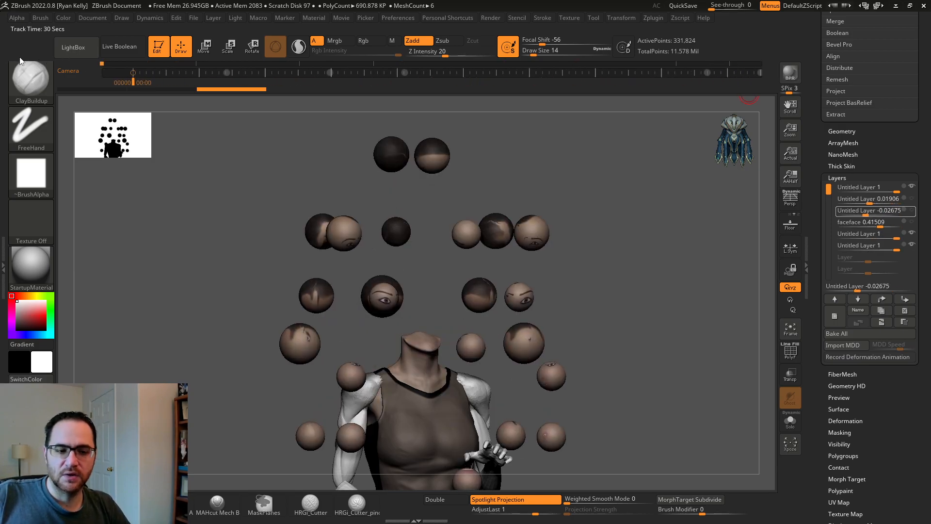
pyautogui.moveTo(140, 79); pyautogui.dragTo(103, 73)
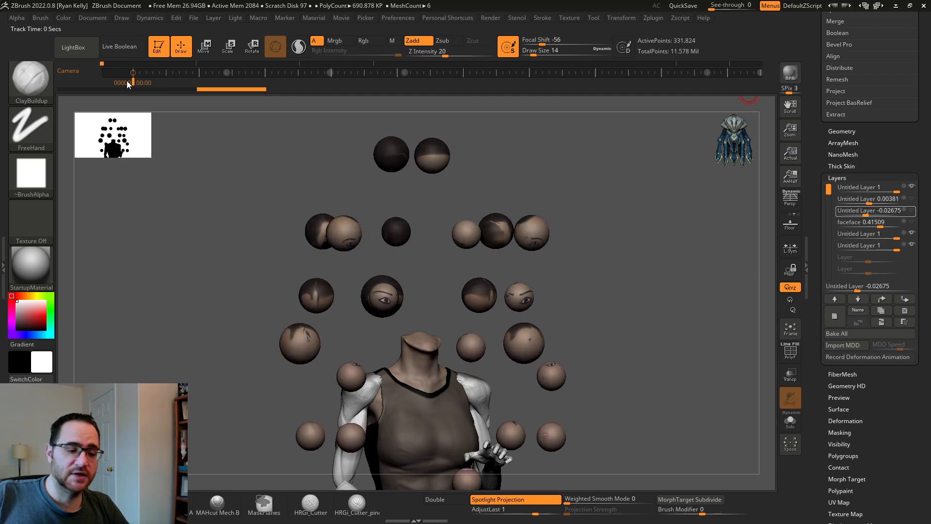
pyautogui.press('shift')
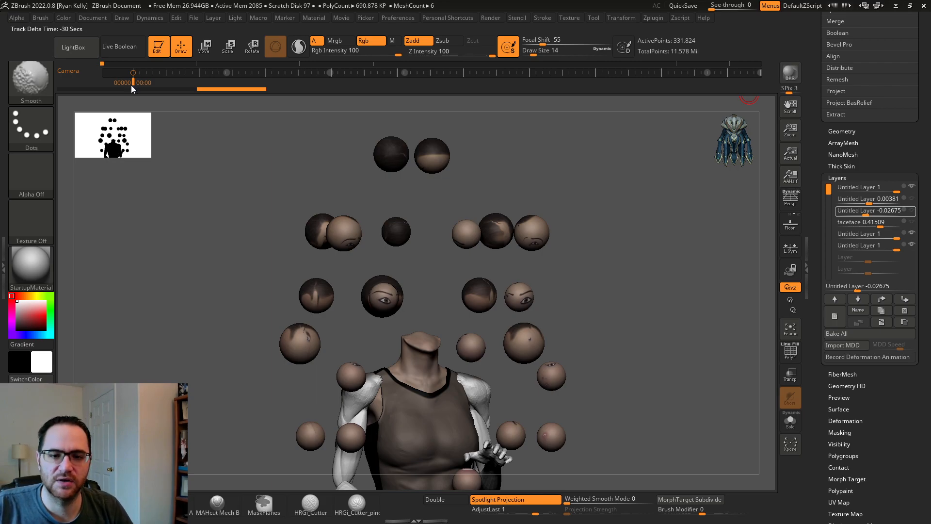
pyautogui.keyDown('shift'); pyautogui.click(133, 81); pyautogui.keyUp('shift')
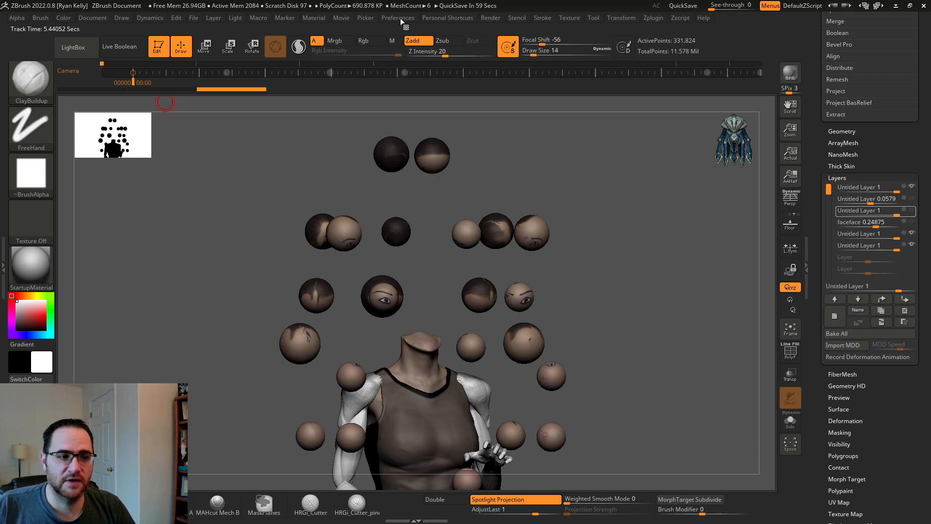
# Step: Configure movie recording to capture only the document at Large size
pyautogui.click(341, 17)
pyautogui.press('shift')
pyautogui.keyDown('shift'); pyautogui.click(365, 174); pyautogui.keyUp('shift')
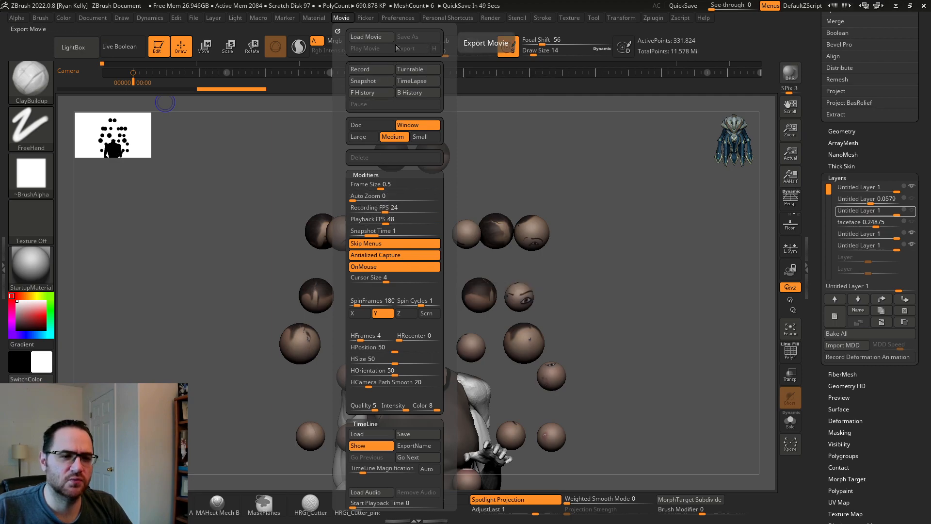
pyautogui.click(363, 139)
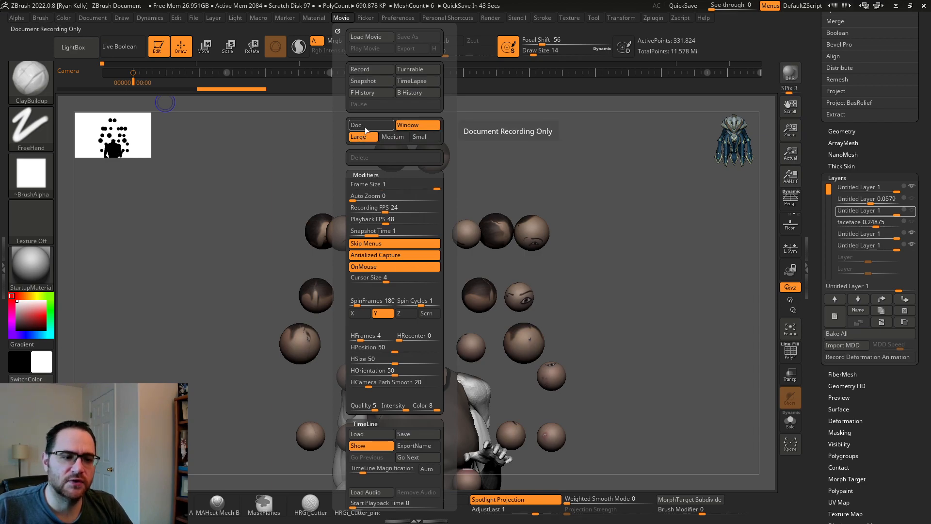
pyautogui.click(364, 127)
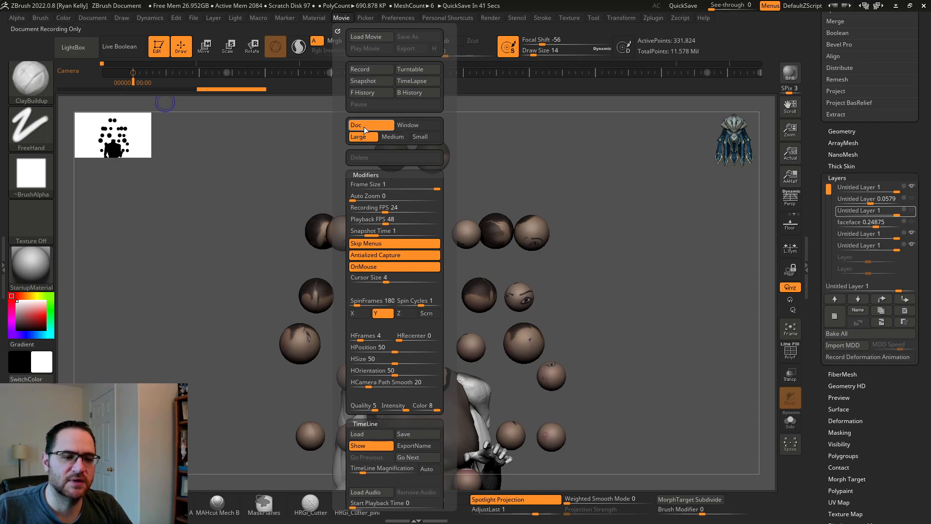
pyautogui.click(340, 17)
pyautogui.moveTo(340, 151); pyautogui.dragTo(355, 126)
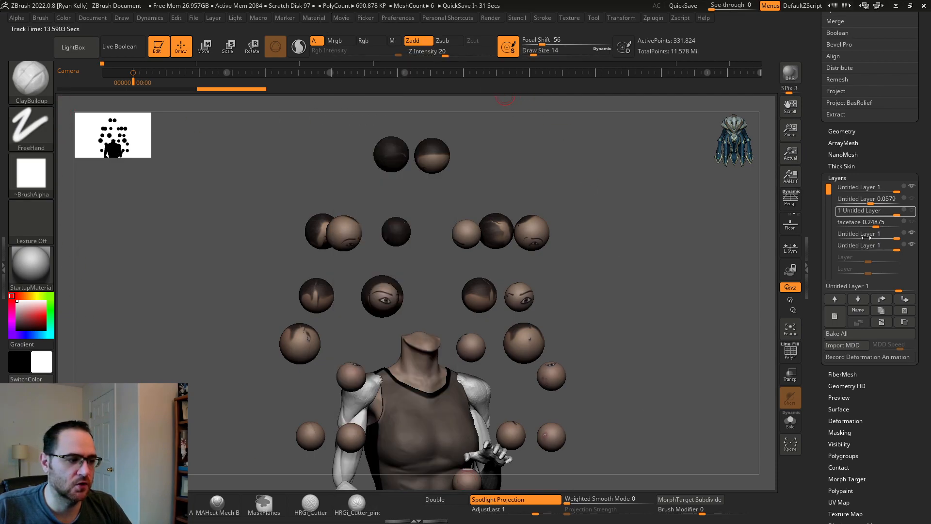
# Step: Set the timeline duration to 12 seconds and return the playhead to the start
pyautogui.click(342, 18)
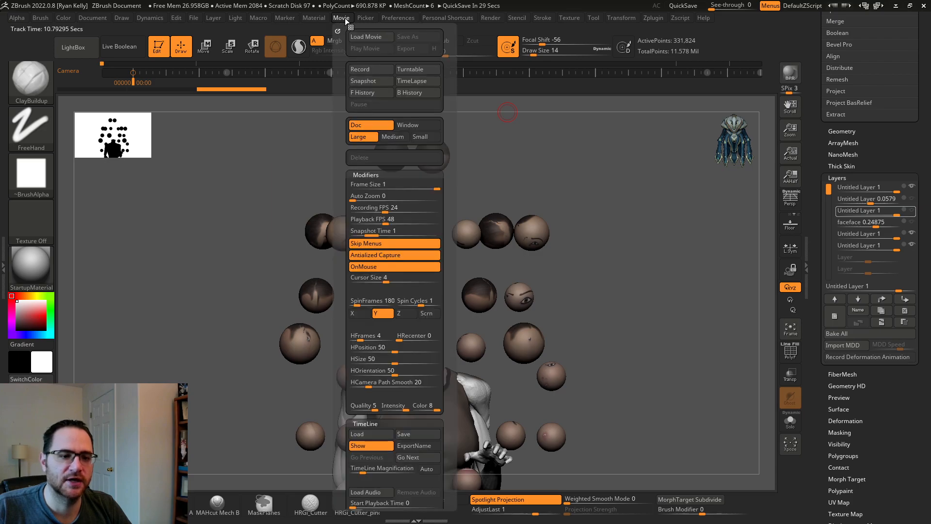
pyautogui.scroll(-3, 342, 91)
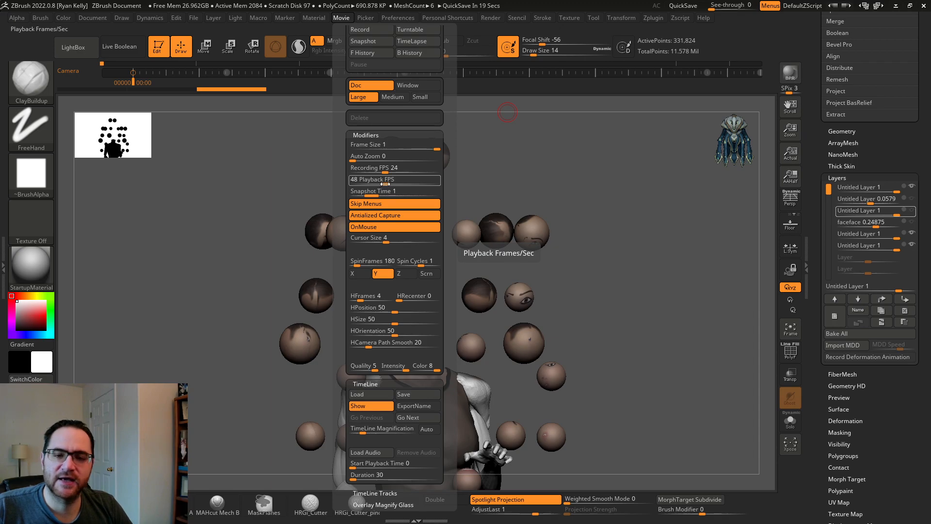
pyautogui.press('ctrl')
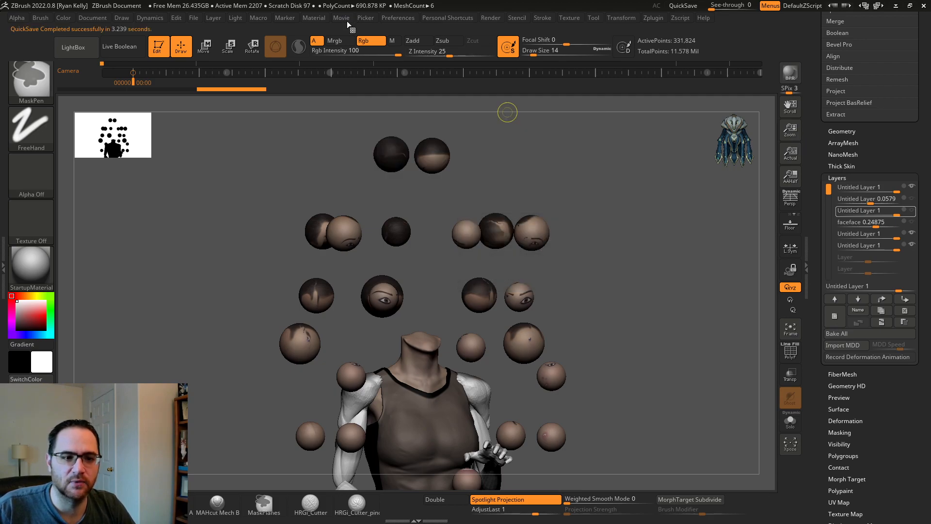
pyautogui.click(345, 19)
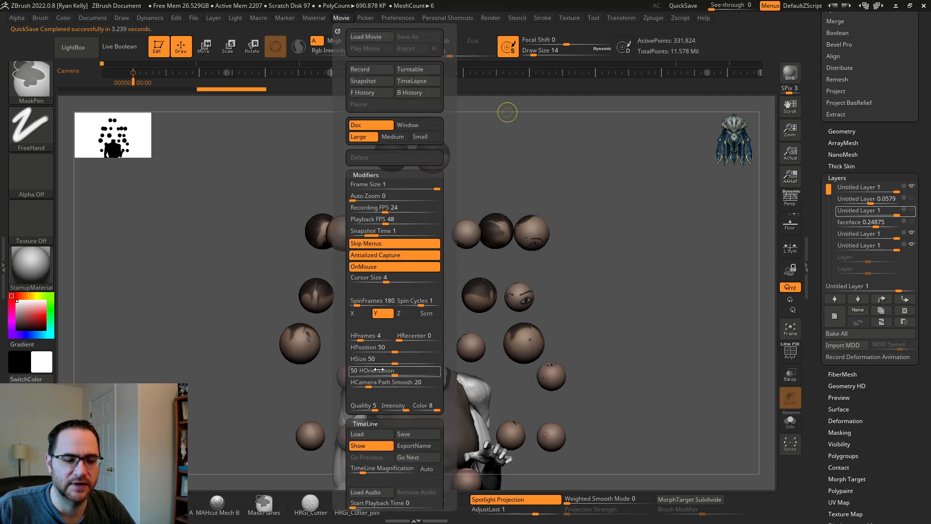
pyautogui.scroll(-2, 345, 342)
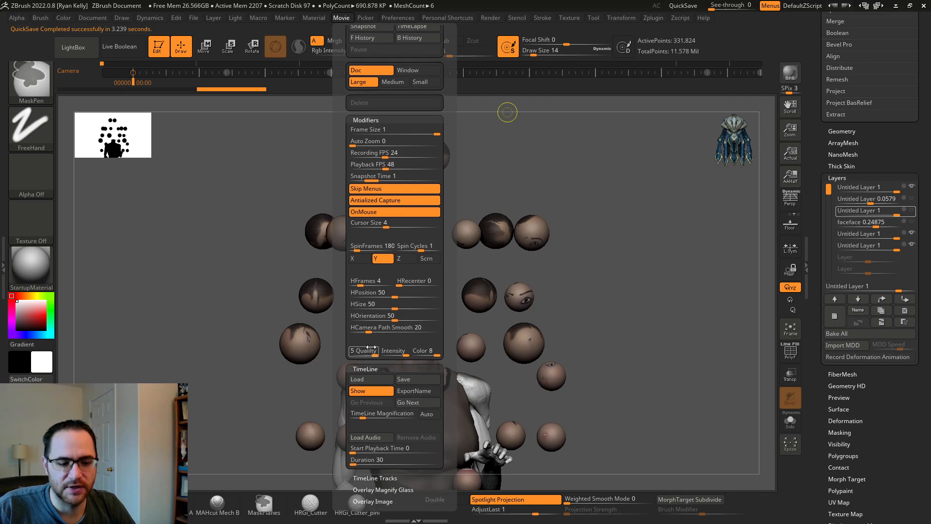
pyautogui.click(361, 460)
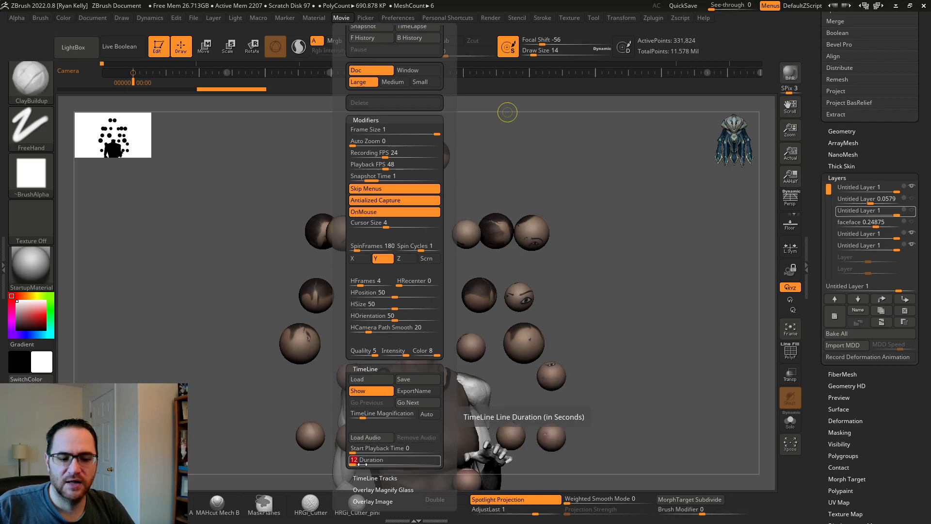
pyautogui.write('12')
pyautogui.press('Return')
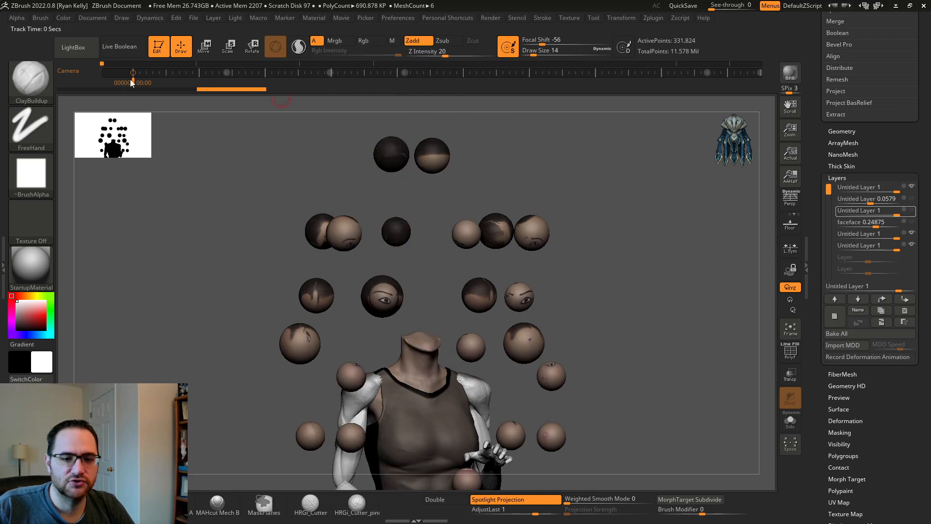
pyautogui.moveTo(174, 84); pyautogui.dragTo(56, 83)
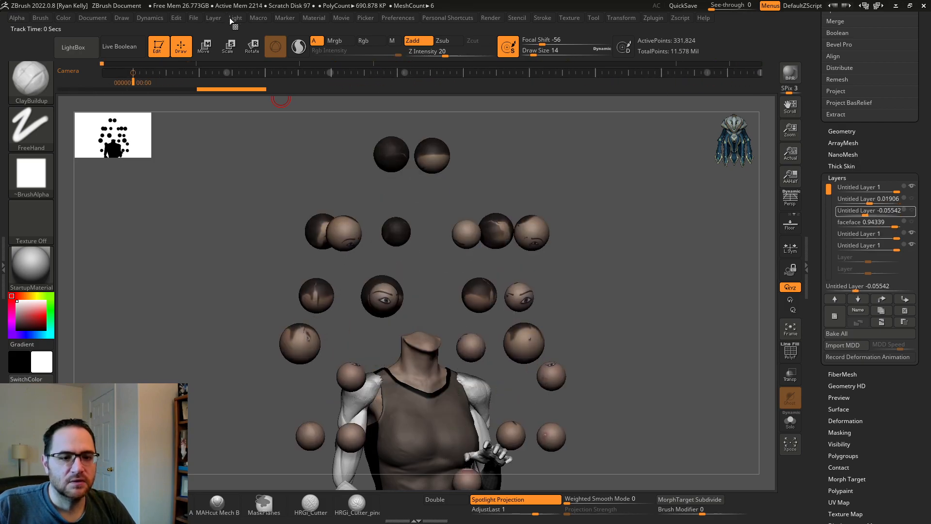
# Step: Set both the movie's Recording FPS and Playback FPS to 60
pyautogui.click(345, 18)
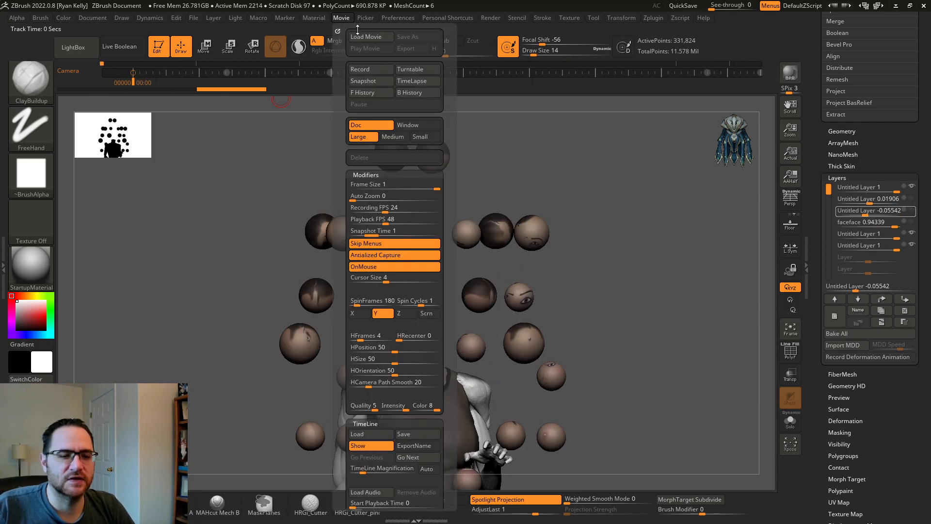
pyautogui.click(371, 219)
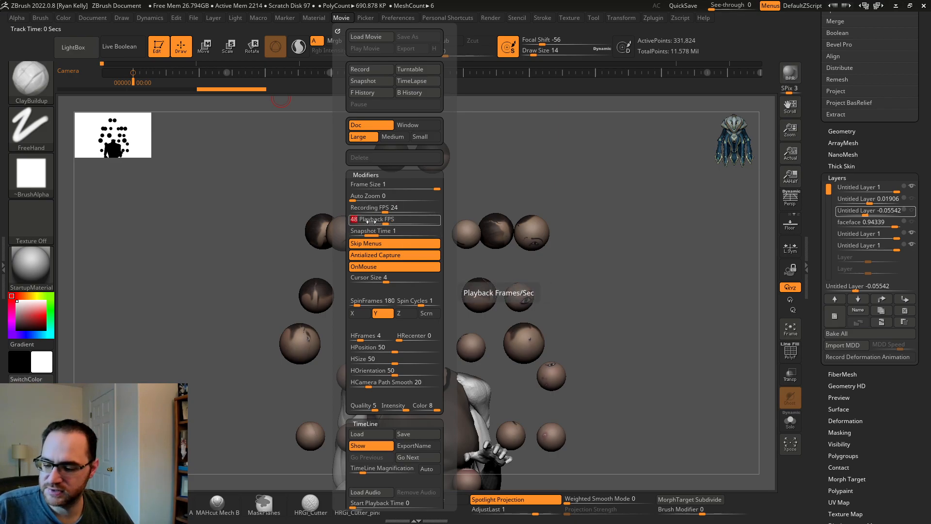
pyautogui.write('60')
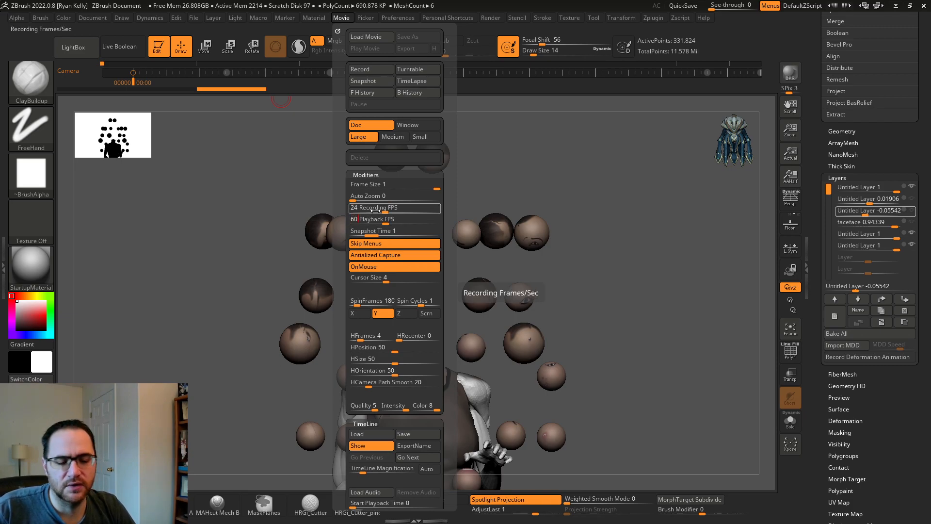
pyautogui.click(377, 209)
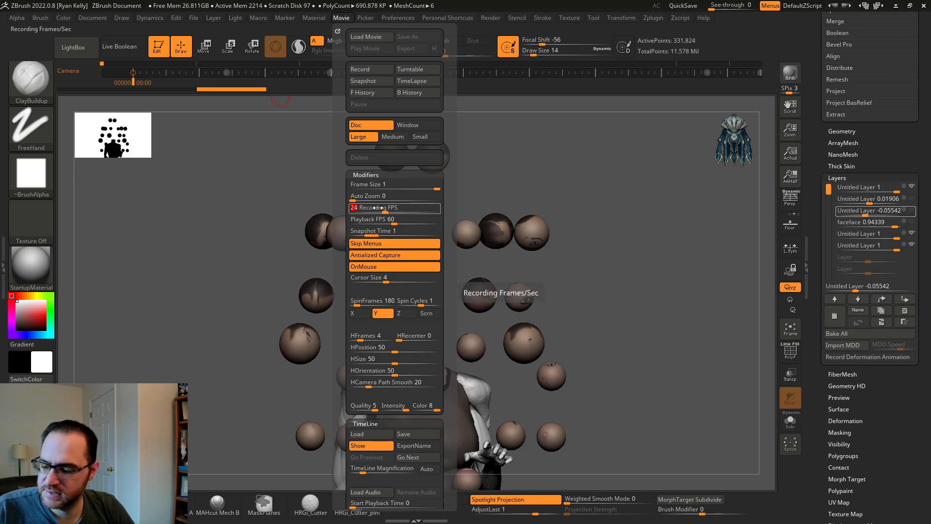
pyautogui.write('60')
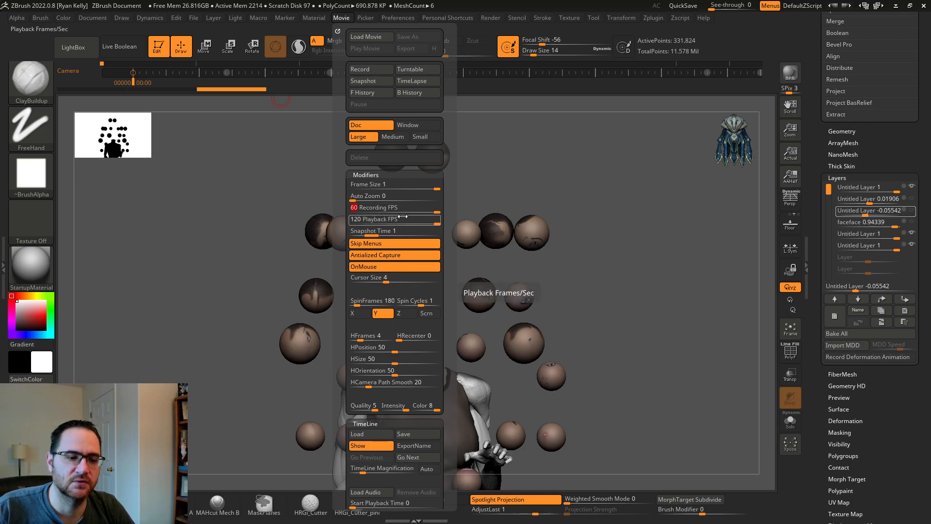
pyautogui.moveTo(413, 219); pyautogui.dragTo(387, 219)
pyautogui.write('60')
pyautogui.press('Return')
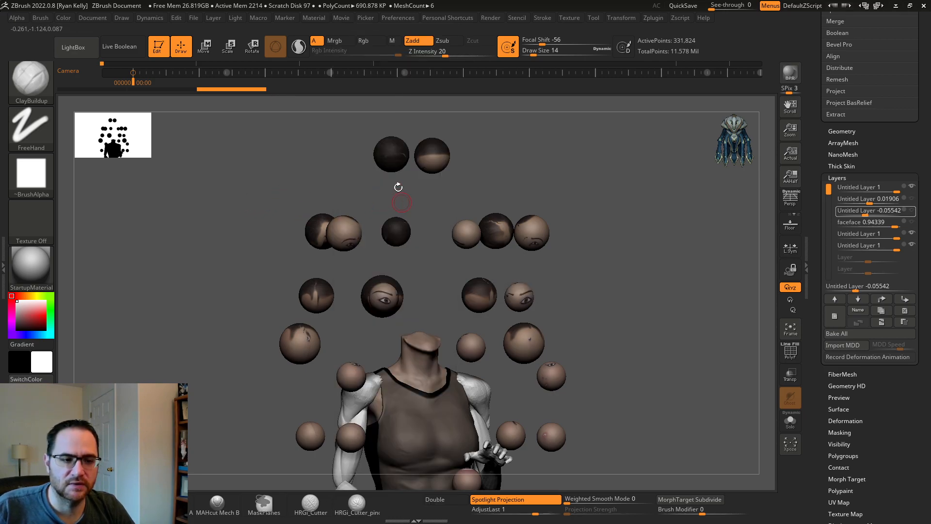
# Step: Check the Snapshot Time and Skip Menus movie options and play the animation from the timeline's start
pyautogui.click(340, 18)
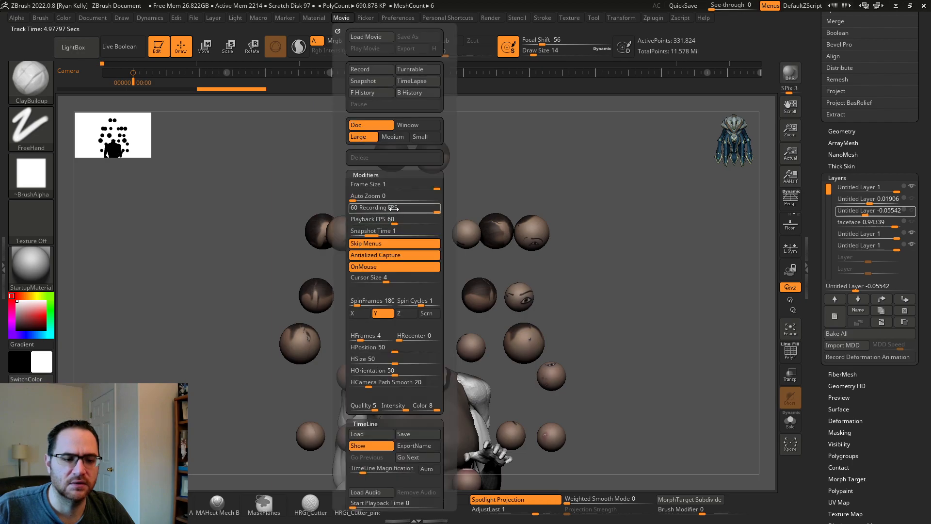
pyautogui.press('ctrl')
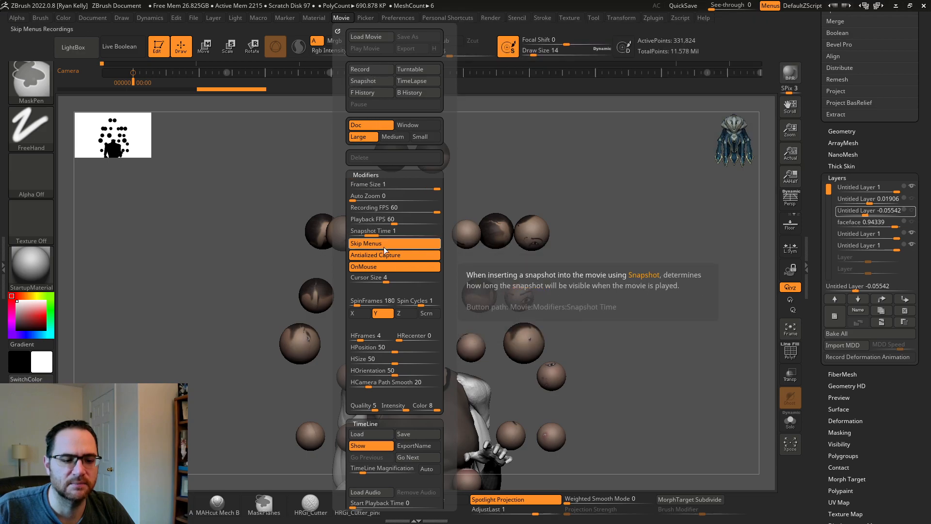
pyautogui.moveTo(343, 254)
pyautogui.mouseDown()
pyautogui.moveTo(352, 188)
pyautogui.moveTo(358, 247)
pyautogui.mouseUp()
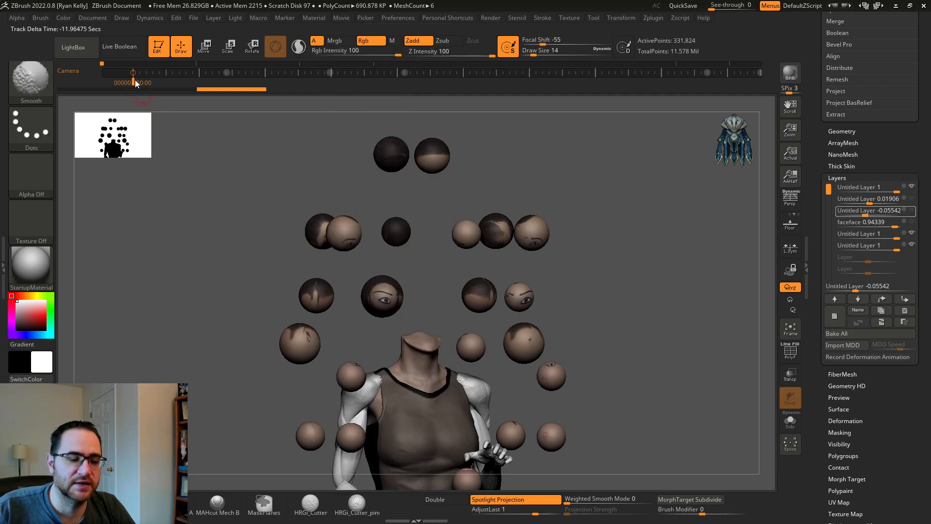
pyautogui.keyDown('shift'); pyautogui.click(135, 80); pyautogui.keyUp('shift')
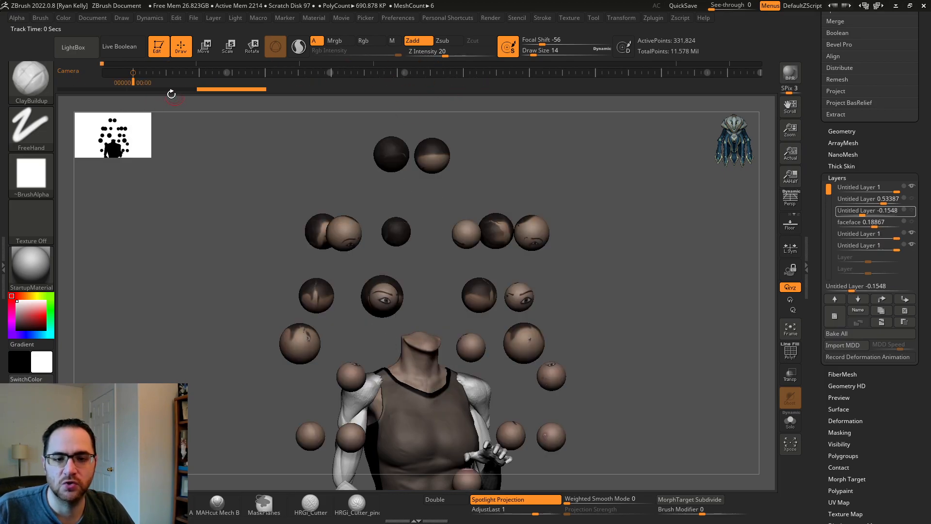
pyautogui.hotkey('ctrl', 'shift')
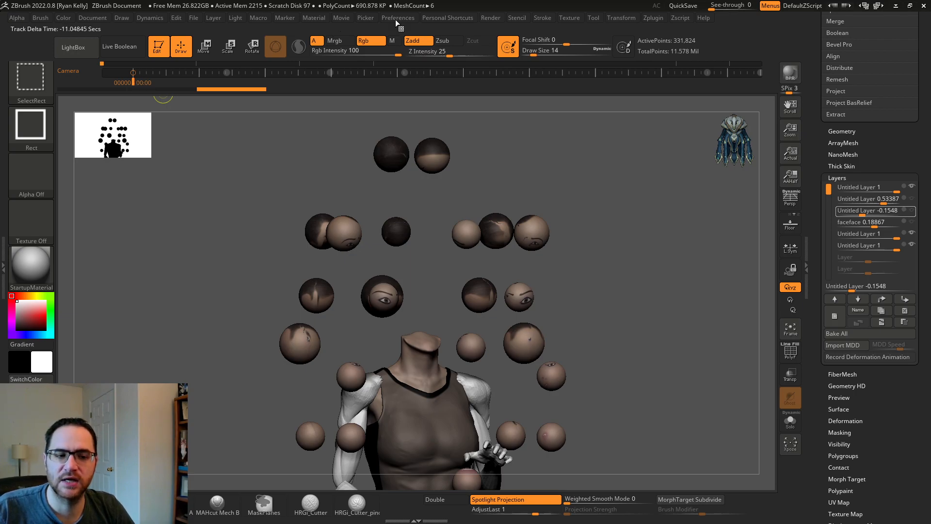
# Step: Record a movie of the animation while scrubbing the timeline from its start to the 12-second end
pyautogui.click(348, 19)
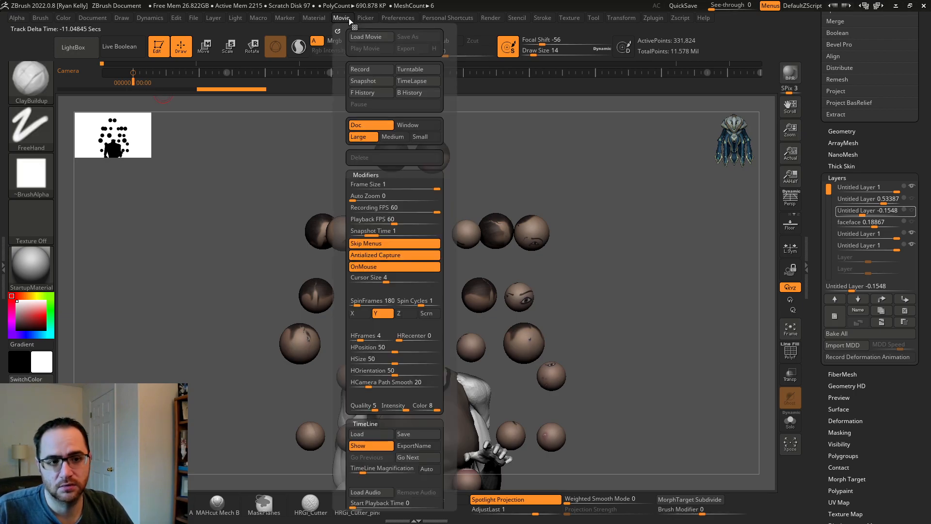
pyautogui.click(341, 18)
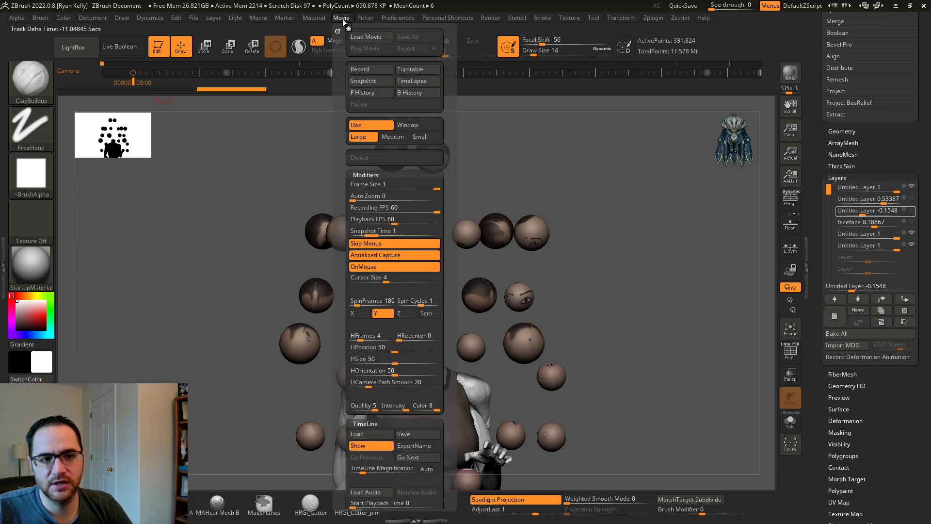
pyautogui.click(365, 70)
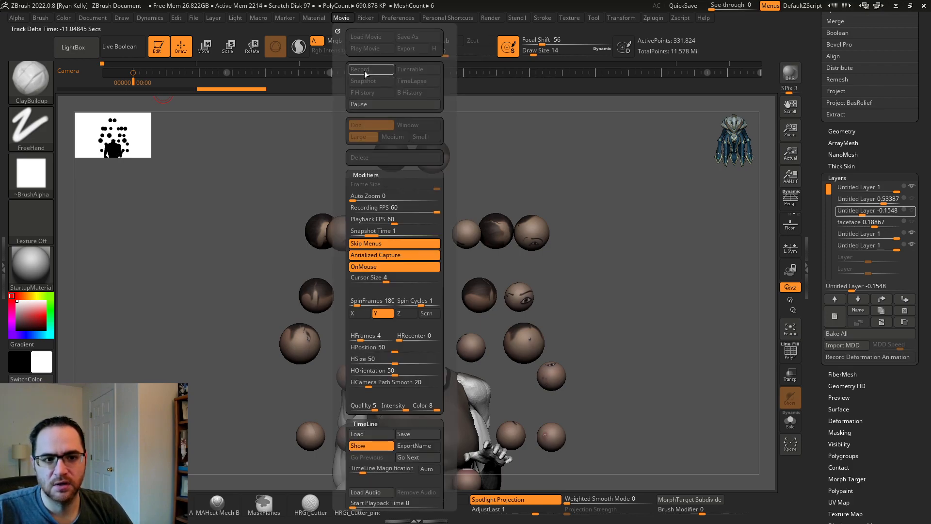
pyautogui.moveTo(135, 81); pyautogui.dragTo(383, 88)
pyautogui.moveTo(518, 95); pyautogui.dragTo(890, 98)
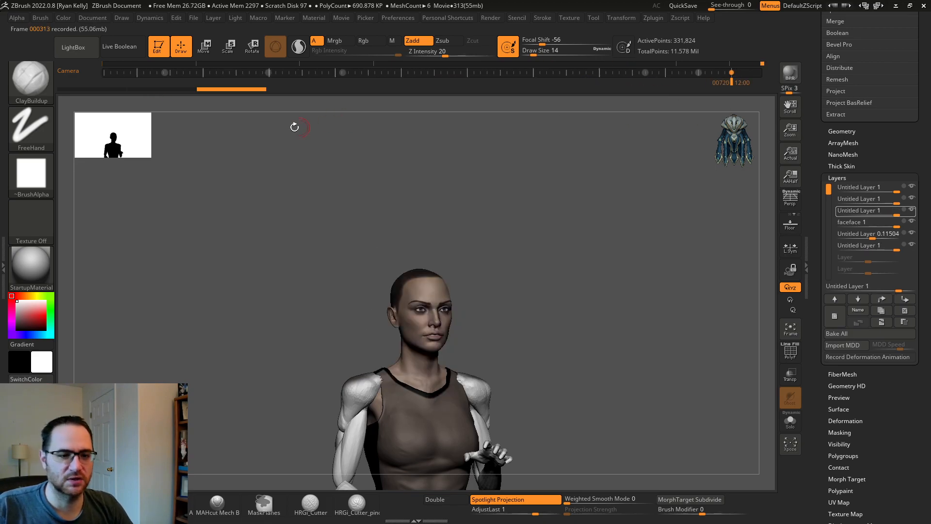
# Step: Play back the recorded movie of the spheres assembling into the character's head
pyautogui.click(343, 18)
pyautogui.moveTo(341, 18)
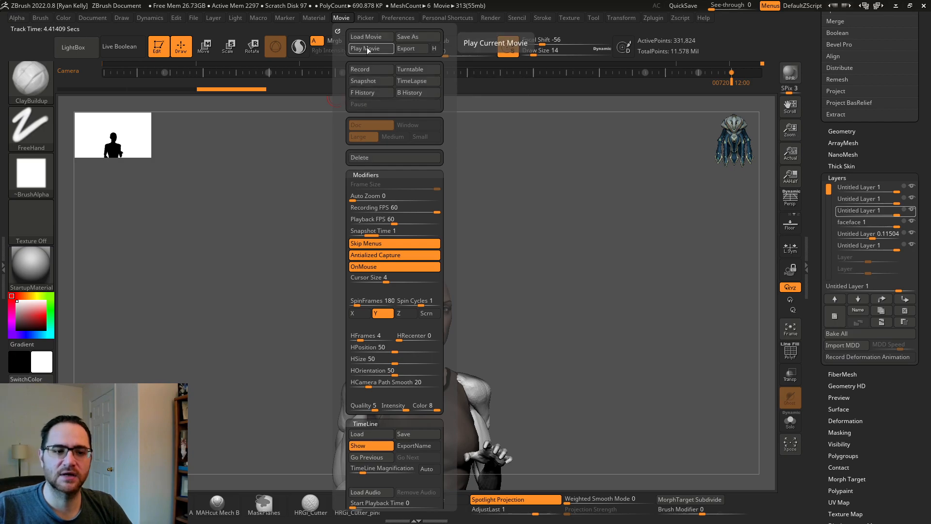
pyautogui.click(367, 49)
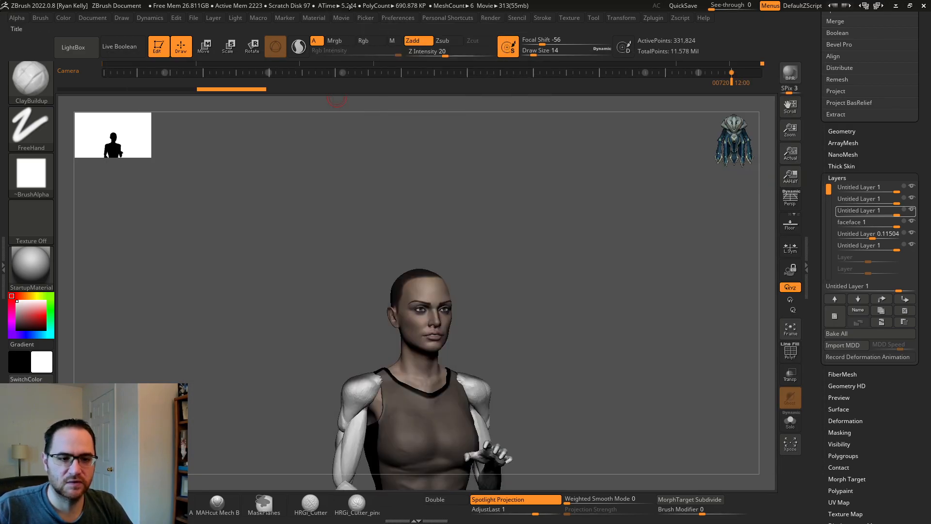
# Step: Delete the recorded movie without saving it
pyautogui.click(347, 20)
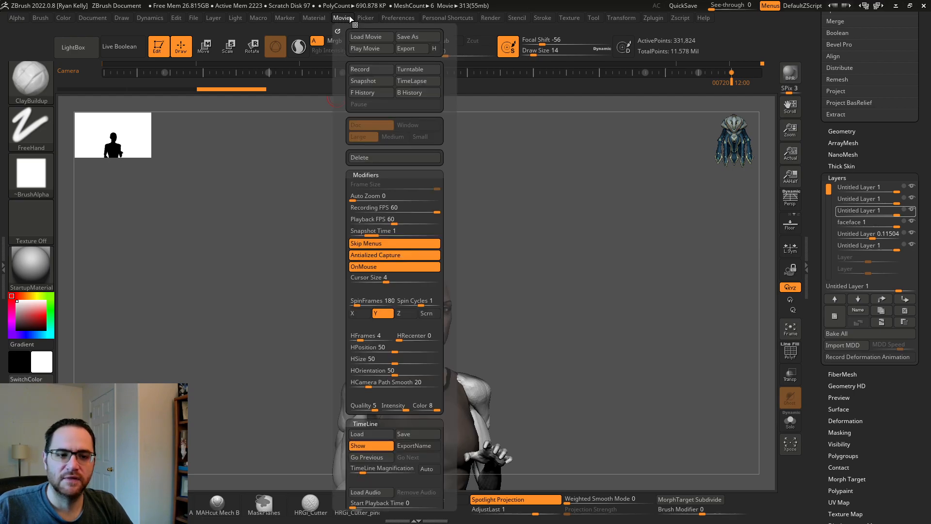
pyautogui.click(369, 159)
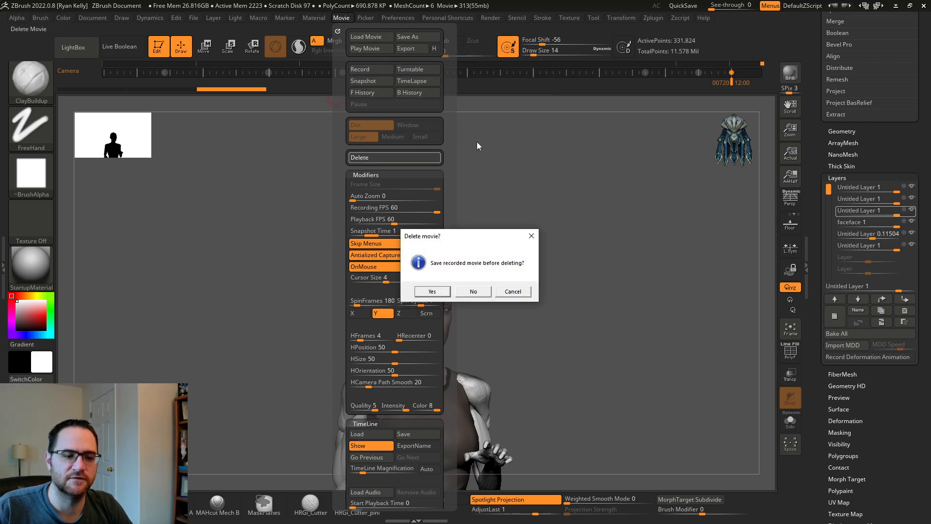
pyautogui.click(474, 292)
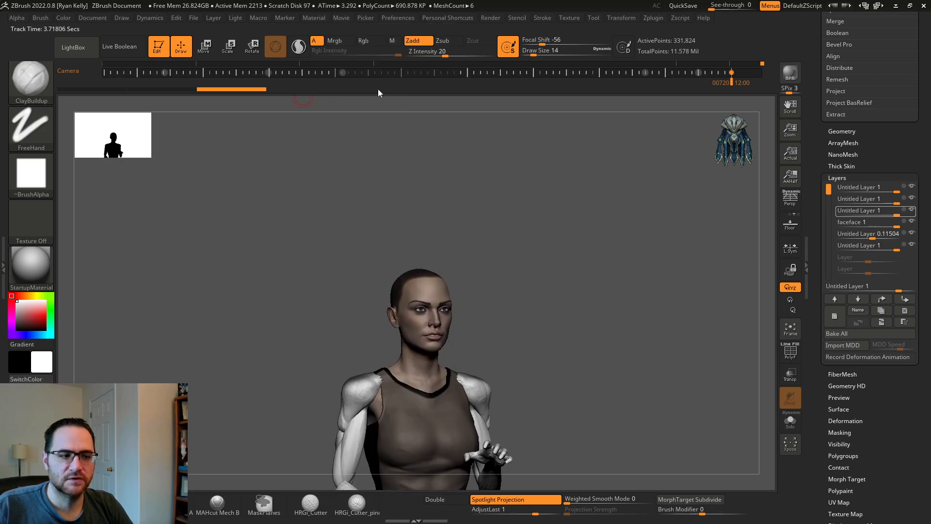
# Step: Rewind the timeline to its start and render the whole 12-second animation frame by frame into a new movie
pyautogui.moveTo(479, 77); pyautogui.dragTo(66, 87)
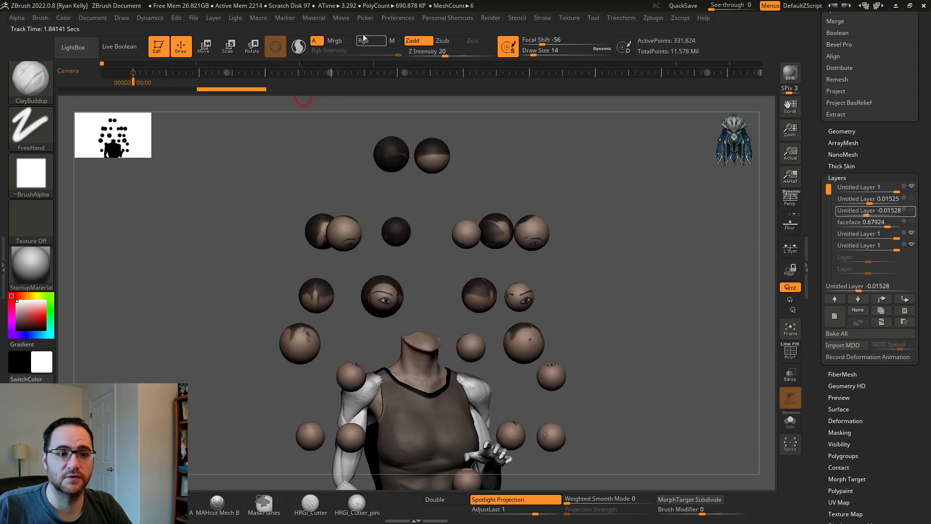
pyautogui.hotkey('ctrl', 'shift')
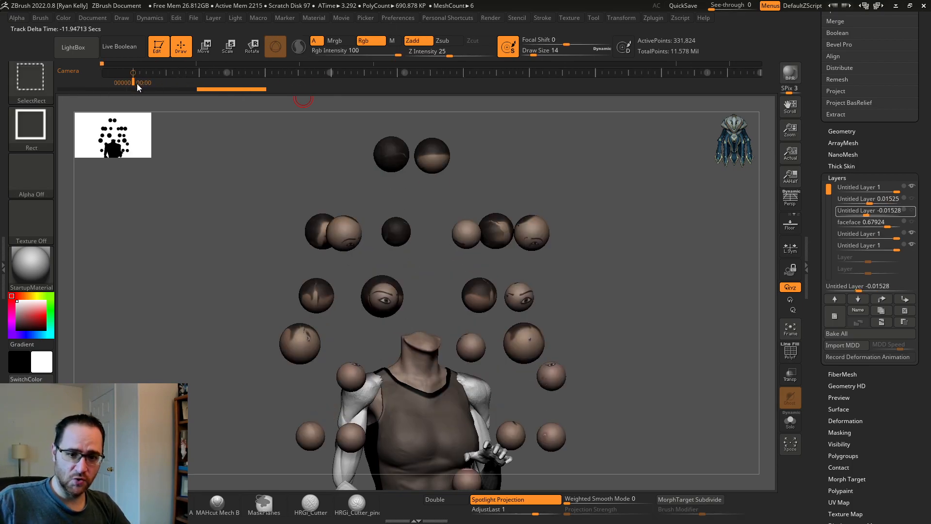
pyautogui.keyDown('ctrl'); pyautogui.keyDown('shift'); pyautogui.click(132, 82); pyautogui.keyUp('shift'); pyautogui.keyUp('ctrl')
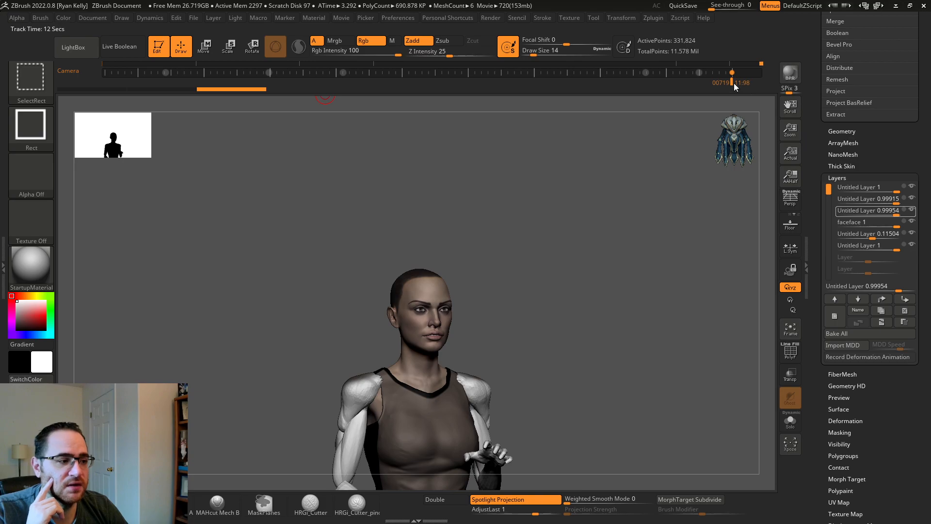
# Step: Play back the rendered movie and export it as ZBrush Movie.mpg in the YT Video Assets folder
pyautogui.click(338, 18)
pyautogui.click(369, 48)
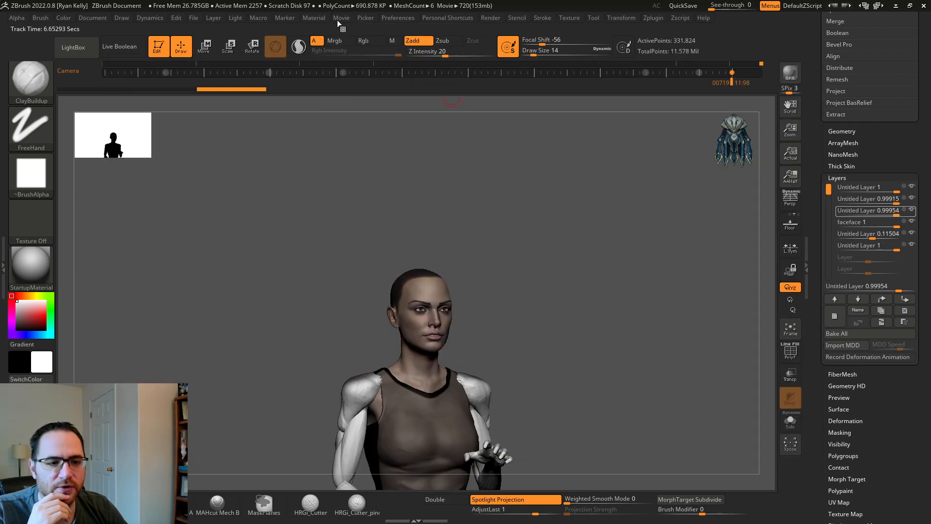
pyautogui.click(340, 19)
pyautogui.moveTo(337, 183); pyautogui.dragTo(357, 210)
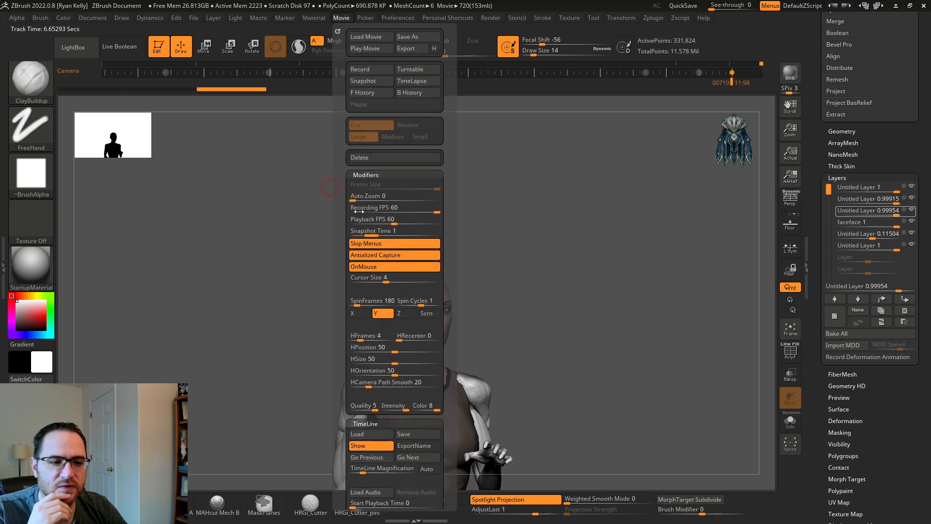
pyautogui.click(409, 49)
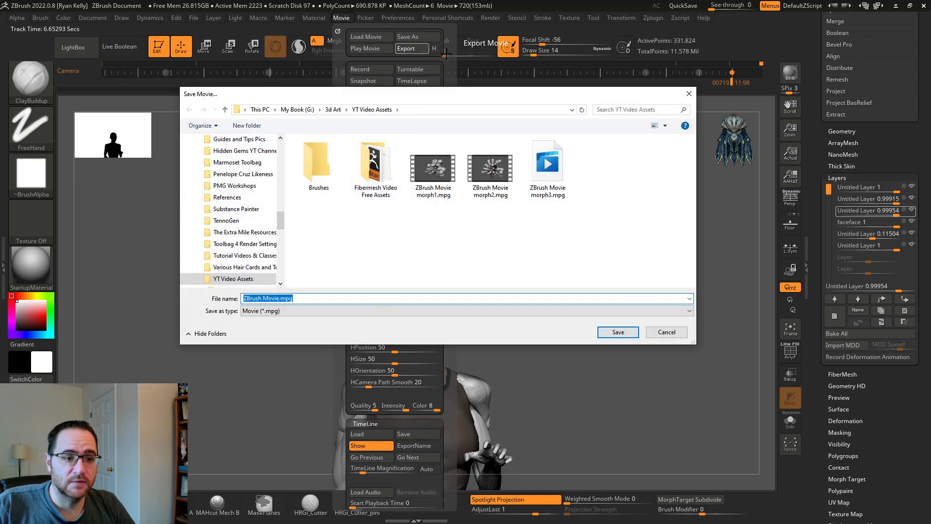
pyautogui.click(618, 332)
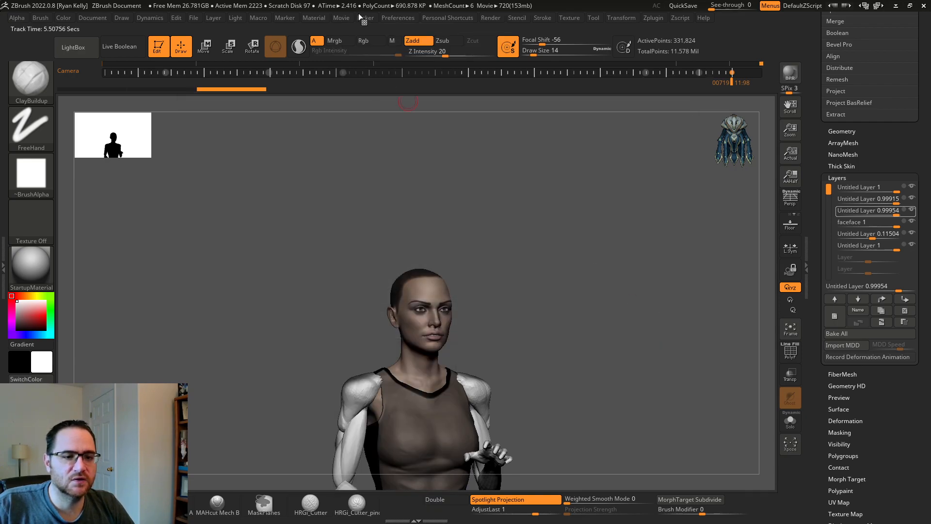
pyautogui.click(344, 17)
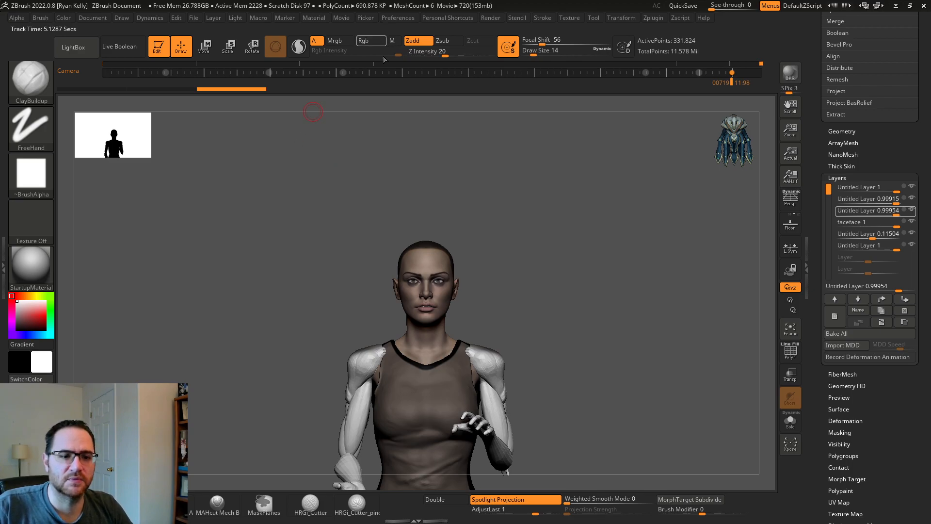
# Step: Return the timeline to its start and turn off the layers still active on the spheres, with the character facing front
pyautogui.moveTo(731, 82); pyautogui.dragTo(69, 84)
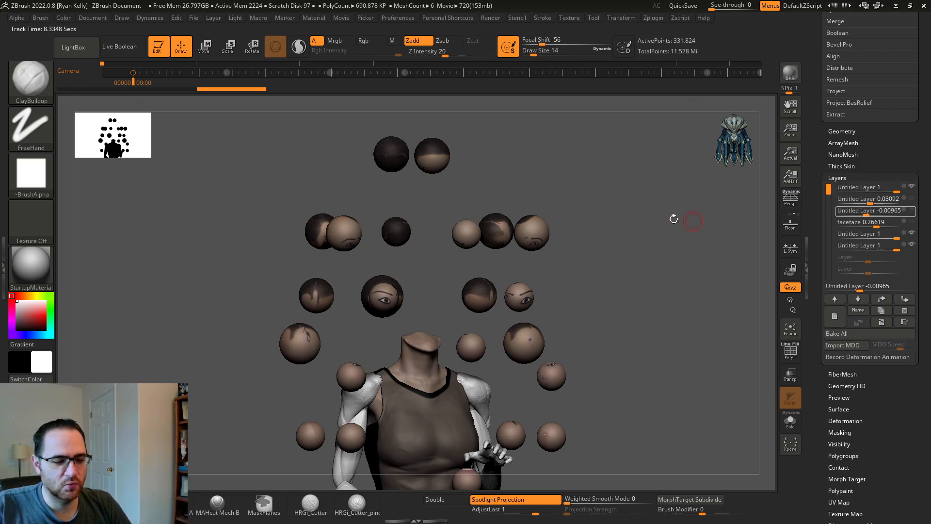
pyautogui.moveTo(696, 196); pyautogui.dragTo(663, 193)
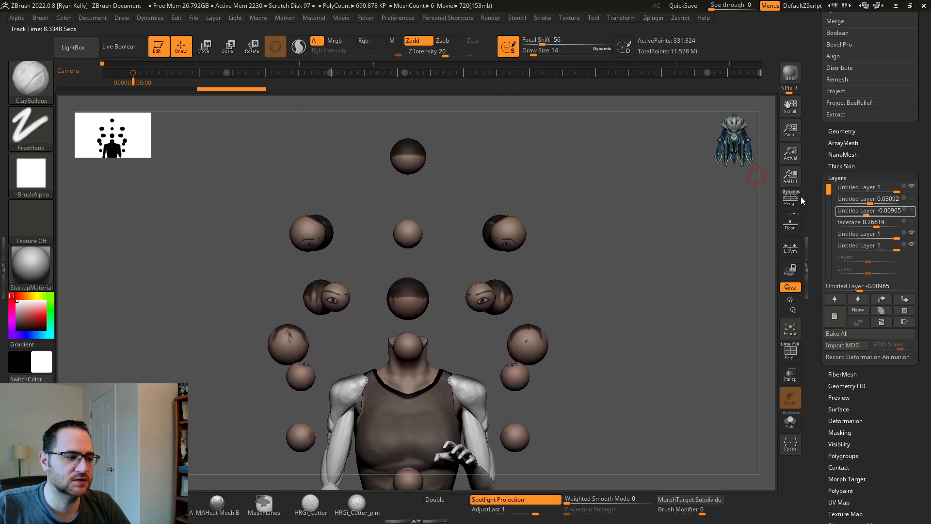
pyautogui.moveTo(676, 235); pyautogui.dragTo(689, 232)
pyautogui.moveTo(681, 297); pyautogui.dragTo(652, 295)
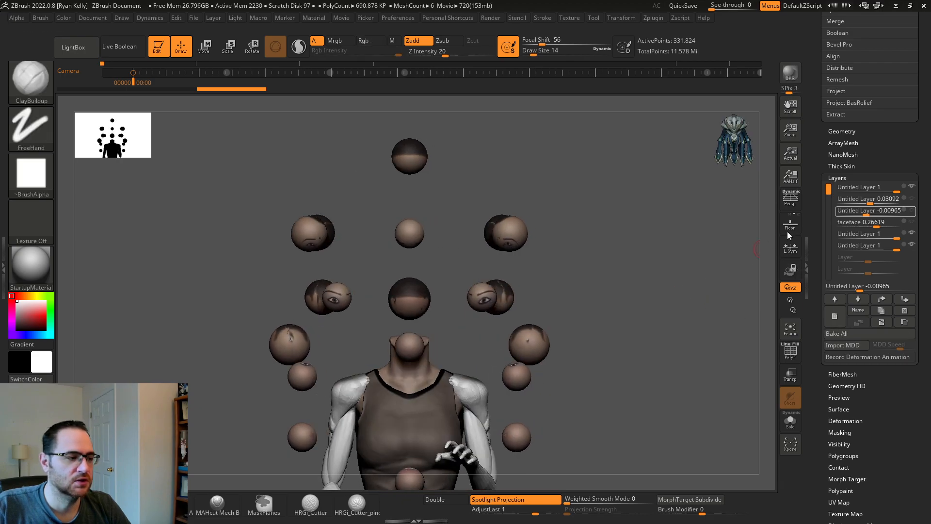
pyautogui.click(913, 235)
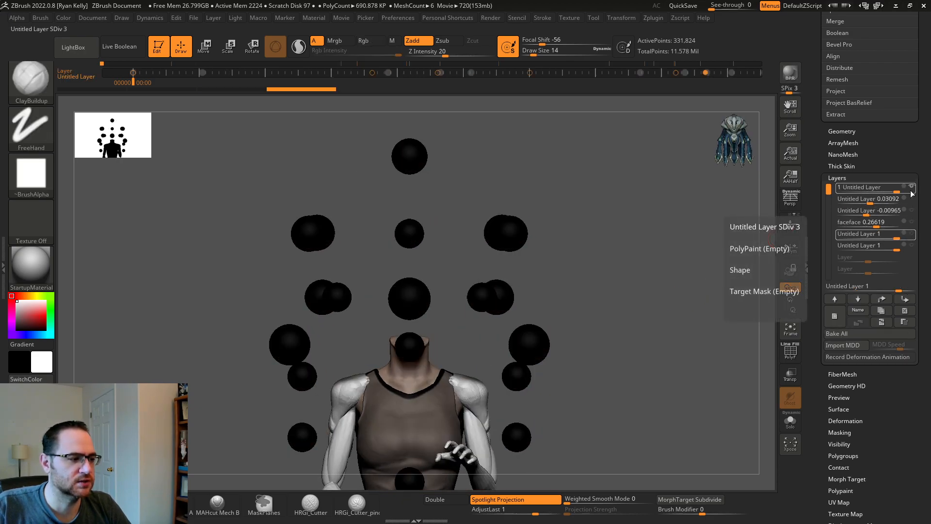
pyautogui.click(912, 192)
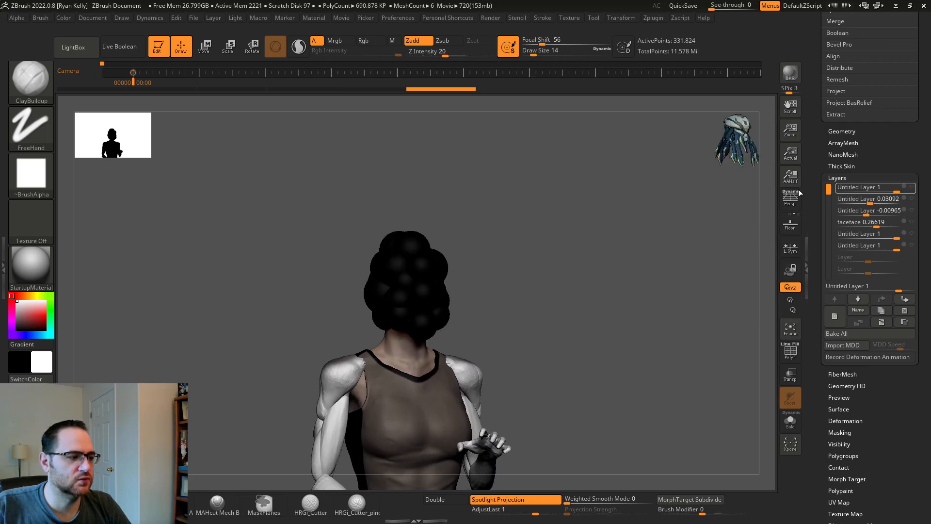
pyautogui.keyDown('shift'); pyautogui.moveTo(524, 262); pyautogui.dragTo(525, 257); pyautogui.keyUp('shift')
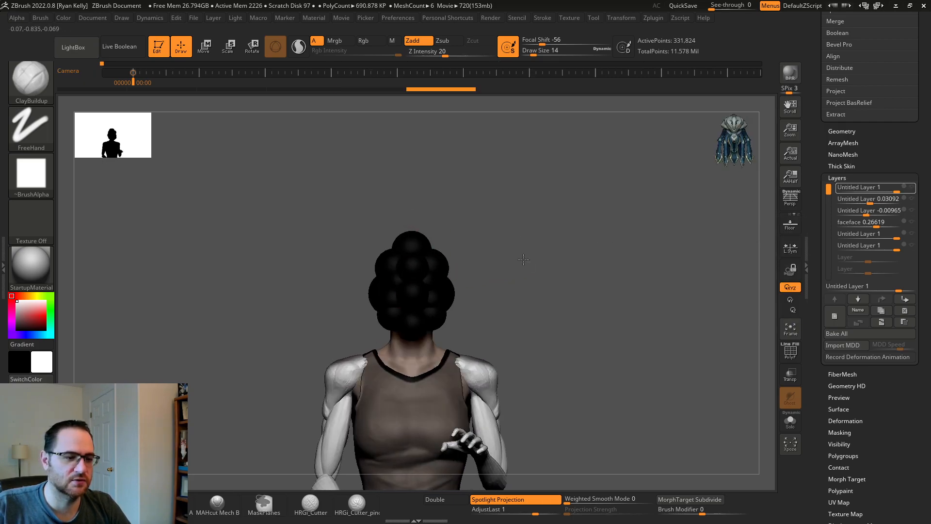
# Step: Bake all layers of the spheres and turn off polypaint on the Spheres layers newer subtool
pyautogui.click(837, 333)
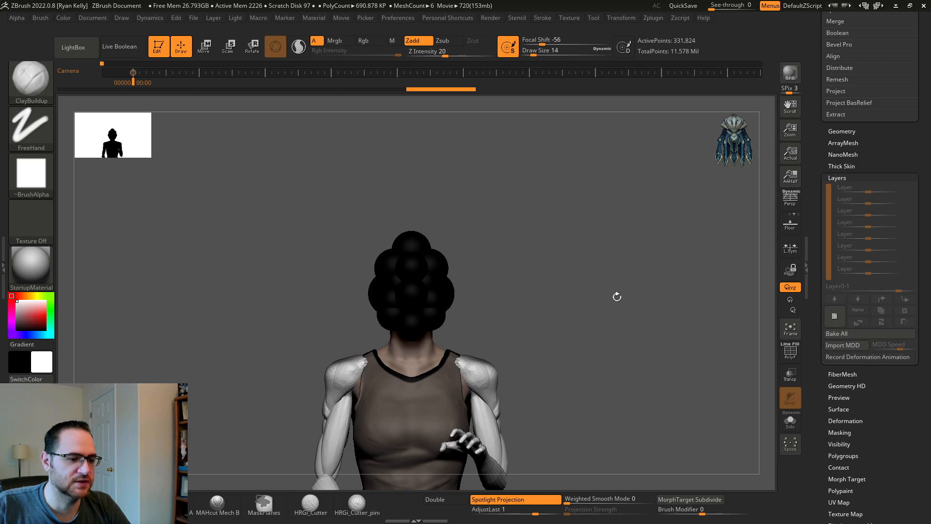
pyautogui.moveTo(810, 138); pyautogui.dragTo(819, 266)
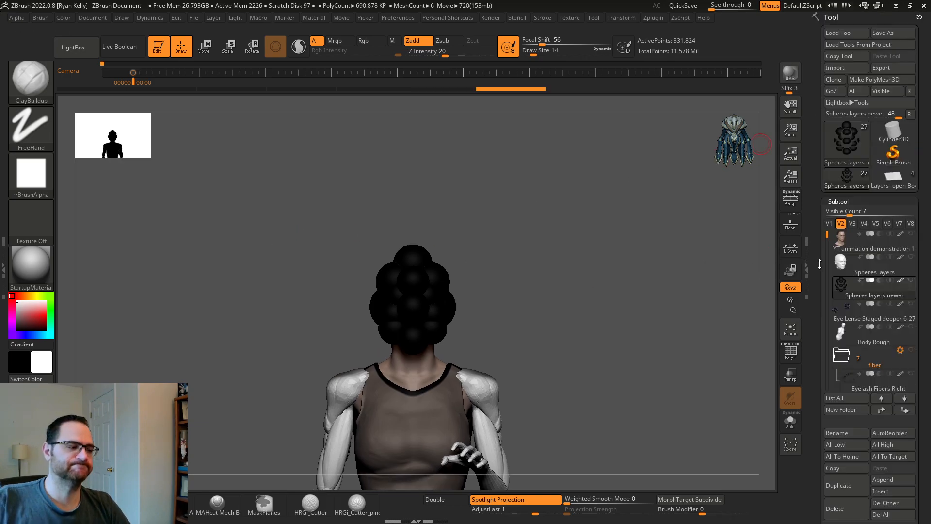
pyautogui.moveTo(612, 260)
pyautogui.mouseDown()
pyautogui.moveTo(643, 271)
pyautogui.moveTo(657, 304)
pyautogui.mouseUp()
pyautogui.click(900, 280)
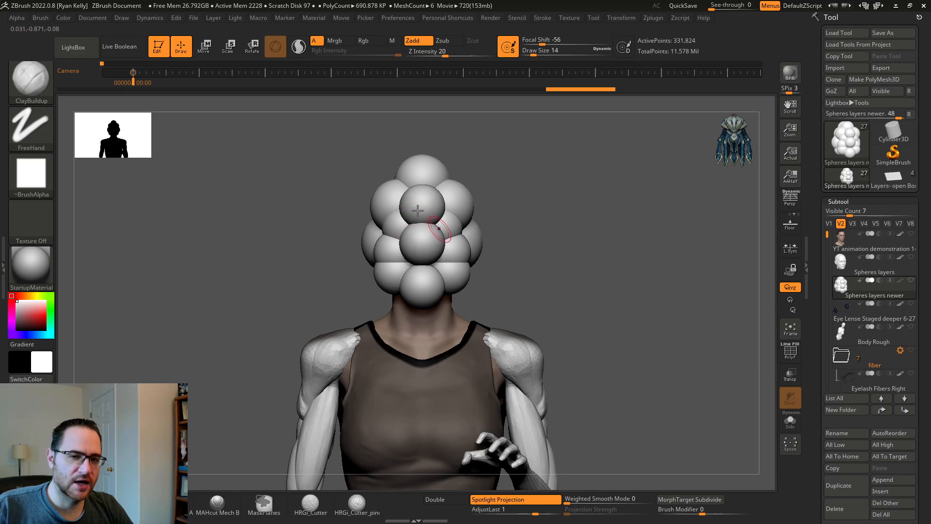
# Step: Hide every subtool except Spheres layers newer and view the cluster of spheres from the front
pyautogui.moveTo(546, 238); pyautogui.dragTo(568, 238)
pyautogui.moveTo(590, 120); pyautogui.dragTo(574, 243)
pyautogui.moveTo(586, 212); pyautogui.dragTo(564, 223)
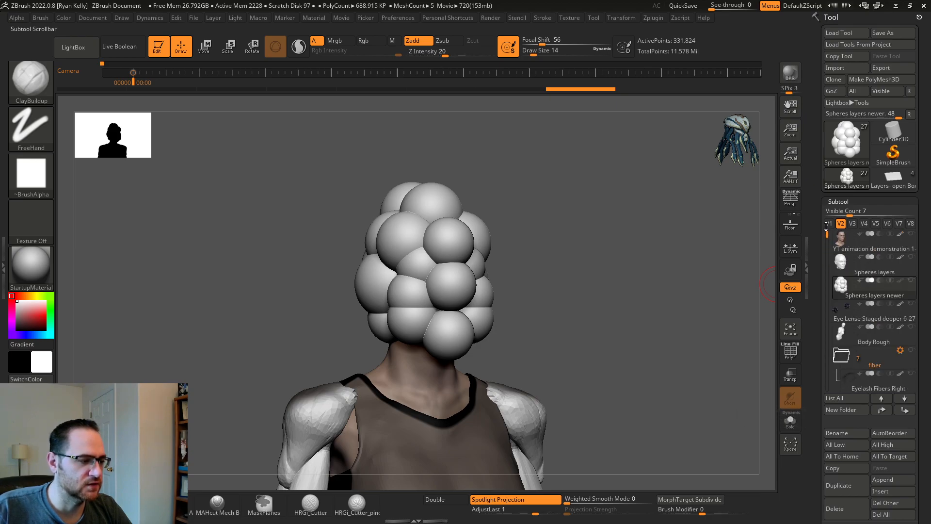
pyautogui.click(910, 282)
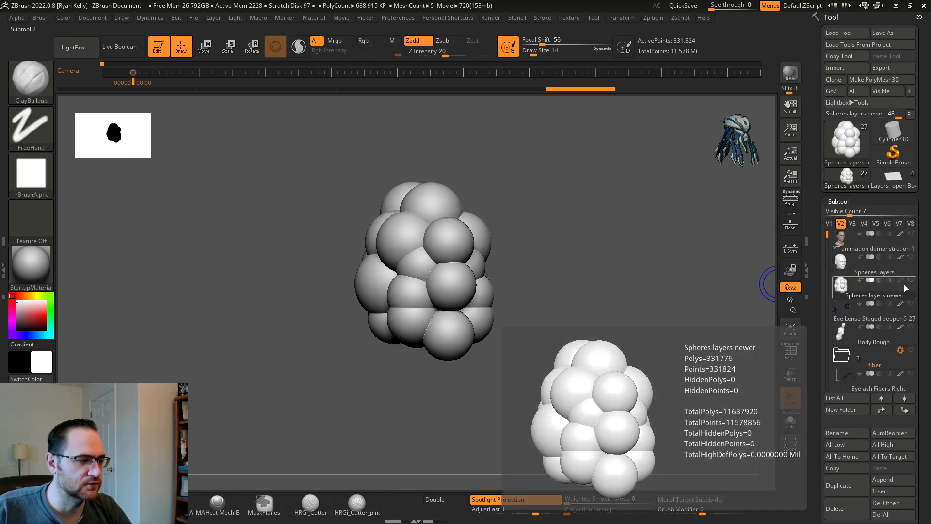
pyautogui.moveTo(658, 285); pyautogui.dragTo(605, 304)
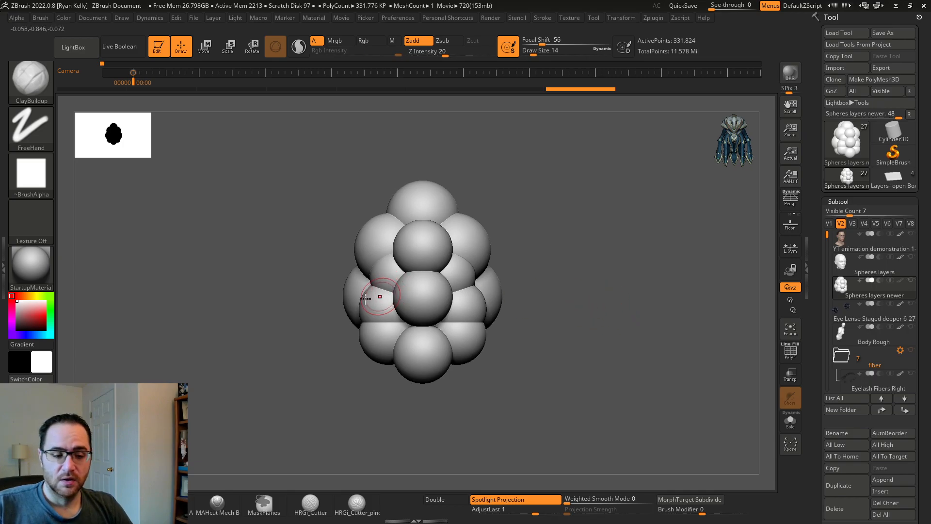
pyautogui.moveTo(561, 260); pyautogui.dragTo(582, 279)
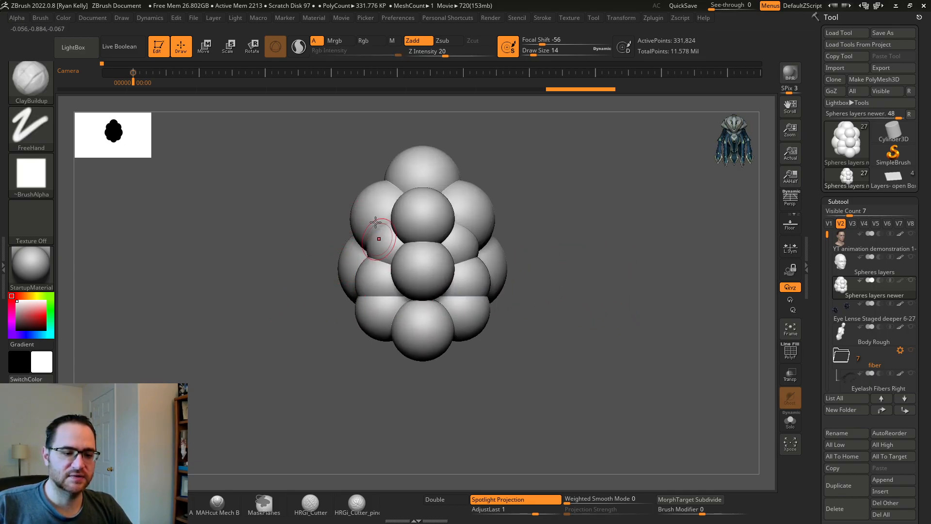
# Step: Show the head subtool again and turn on the PolyFrame display of the spheres
pyautogui.click(910, 235)
pyautogui.moveTo(577, 265); pyautogui.dragTo(694, 211)
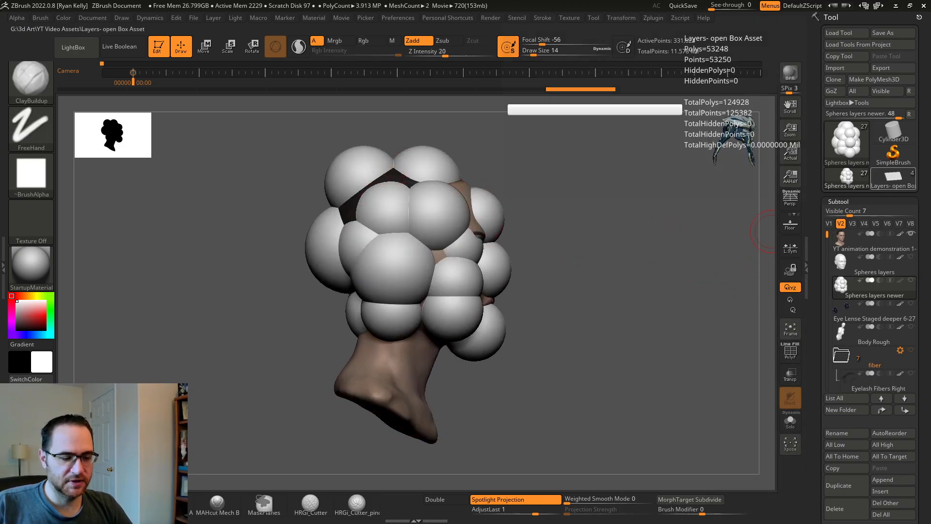
pyautogui.click(790, 350)
# Step: Isolate individual sphere polygroups, such as the cheek pair and the eye pair, and show all the spheres again
pyautogui.moveTo(628, 279)
pyautogui.keyDown('alt'); pyautogui.mouseDown()
pyautogui.moveTo(594, 341)
pyautogui.moveTo(520, 312)
pyautogui.mouseUp(); pyautogui.keyUp('alt')
pyautogui.moveTo(591, 177)
pyautogui.keyDown('alt'); pyautogui.mouseDown()
pyautogui.moveTo(597, 249)
pyautogui.moveTo(600, 259)
pyautogui.moveTo(609, 253)
pyautogui.moveTo(612, 286)
pyautogui.moveTo(626, 260)
pyautogui.moveTo(578, 247)
pyautogui.mouseUp(); pyautogui.keyUp('alt')
pyautogui.moveTo(528, 221); pyautogui.dragTo(485, 261)
pyautogui.keyDown('ctrl'); pyautogui.keyDown('shift'); pyautogui.click(413, 289); pyautogui.keyUp('shift'); pyautogui.keyUp('ctrl')
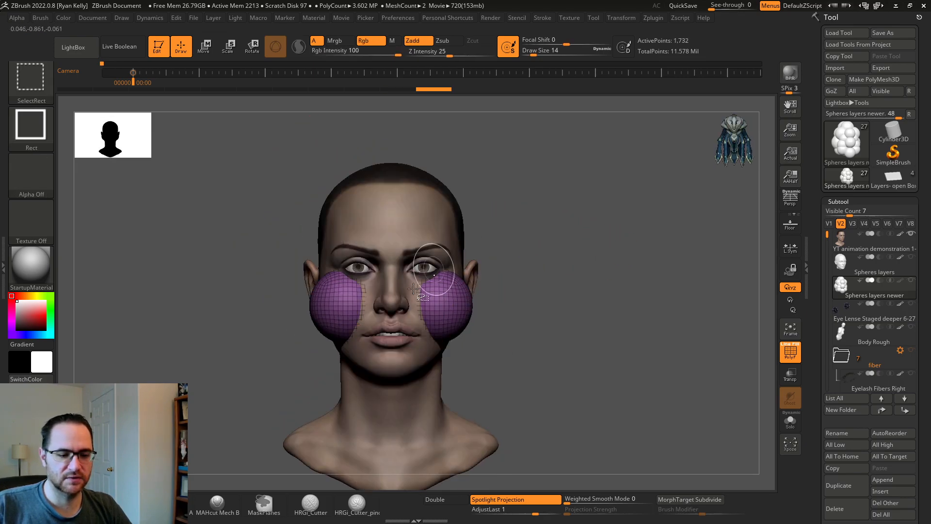
pyautogui.keyDown('ctrl'); pyautogui.keyDown('shift'); pyautogui.click(333, 302); pyautogui.keyUp('shift'); pyautogui.keyUp('ctrl')
pyautogui.keyDown('ctrl'); pyautogui.keyDown('shift'); pyautogui.click(416, 290); pyautogui.keyUp('shift'); pyautogui.keyUp('ctrl')
pyautogui.keyDown('ctrl'); pyautogui.keyDown('shift'); pyautogui.moveTo(608, 223); pyautogui.dragTo(569, 166); pyautogui.keyUp('shift'); pyautogui.keyUp('ctrl')
pyautogui.keyDown('ctrl'); pyautogui.keyDown('shift'); pyautogui.click(596, 256); pyautogui.keyUp('shift'); pyautogui.keyUp('ctrl')
pyautogui.keyDown('ctrl'); pyautogui.keyDown('shift'); pyautogui.click(453, 263); pyautogui.keyUp('shift'); pyautogui.keyUp('ctrl')
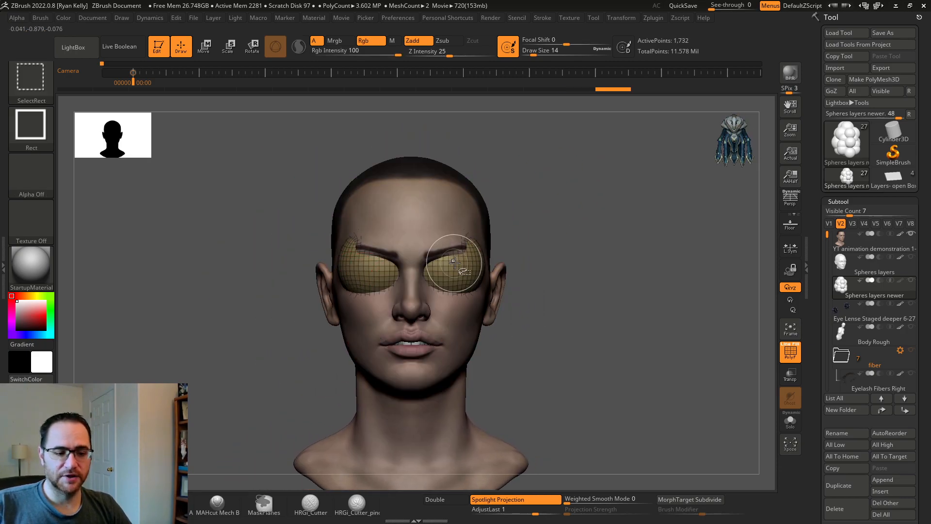
pyautogui.keyDown('ctrl'); pyautogui.keyDown('shift'); pyautogui.click(577, 233); pyautogui.keyUp('shift'); pyautogui.keyUp('ctrl')
pyautogui.moveTo(616, 214)
pyautogui.keyDown('alt'); pyautogui.mouseDown()
pyautogui.moveTo(606, 236)
pyautogui.moveTo(617, 216)
pyautogui.mouseUp(); pyautogui.keyUp('alt')
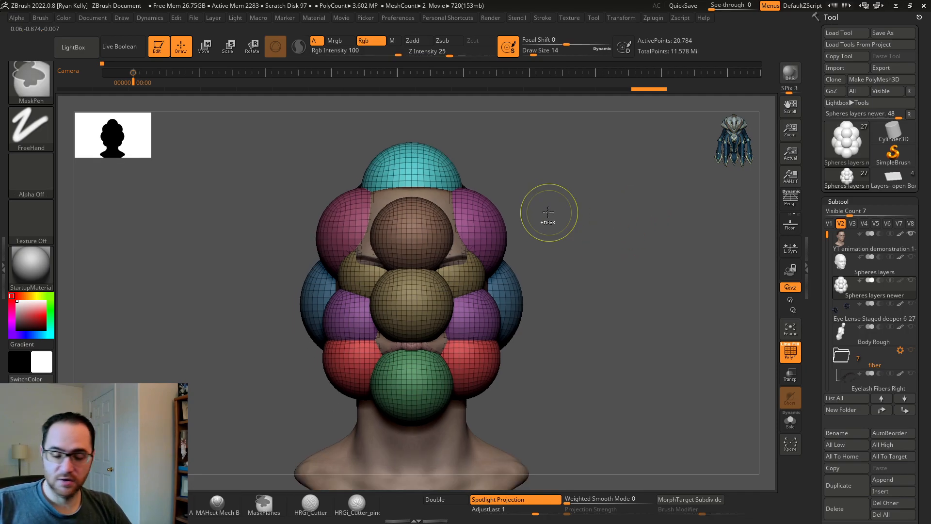
# Step: Activate the Move gizmo on the spheres and turn off the PolyFrame display
pyautogui.press('w')
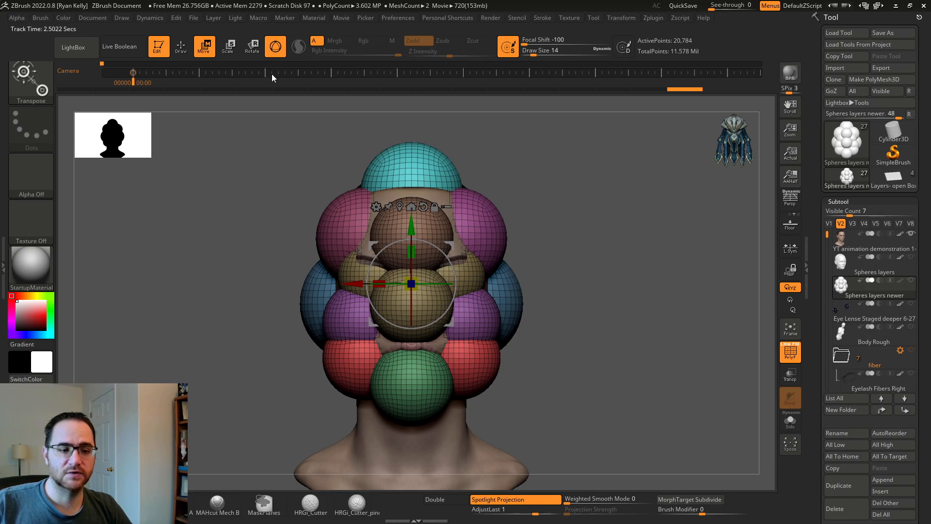
pyautogui.click(797, 358)
pyautogui.moveTo(638, 296)
pyautogui.mouseDown()
pyautogui.moveTo(665, 291)
pyautogui.moveTo(657, 306)
pyautogui.moveTo(638, 288)
pyautogui.mouseUp()
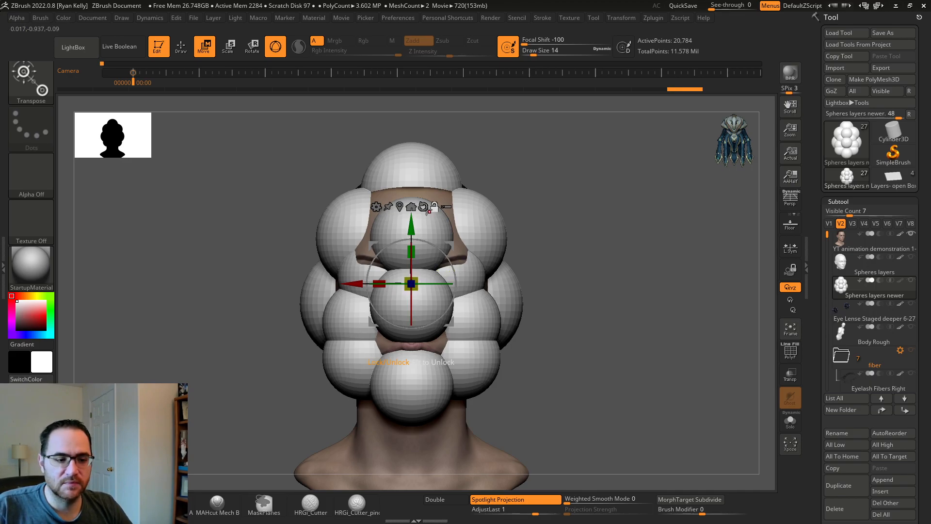
# Step: Place the gizmo on the forehead sphere, clear the mask, and recenter the gizmo on the whole sphere mesh
pyautogui.moveTo(666, 258); pyautogui.dragTo(791, 90)
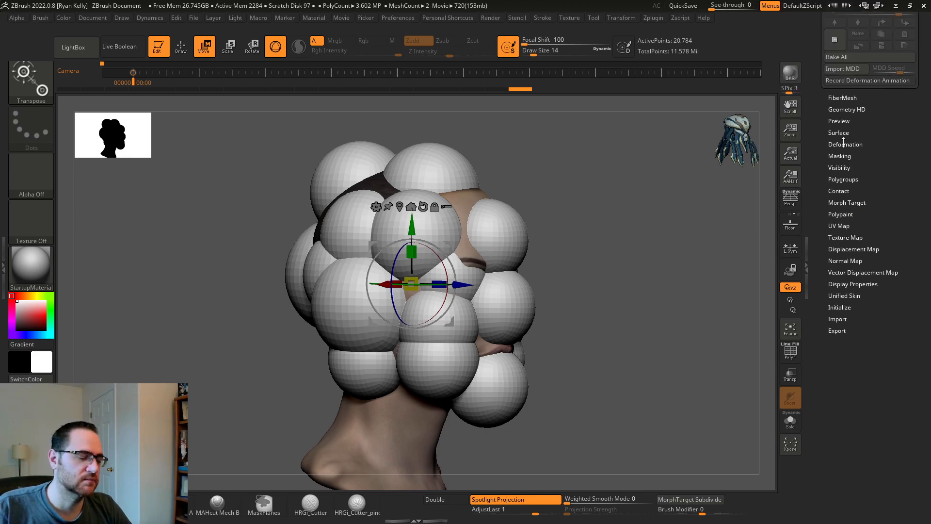
pyautogui.moveTo(578, 189)
pyautogui.mouseDown()
pyautogui.moveTo(570, 185)
pyautogui.moveTo(654, 191)
pyautogui.moveTo(679, 180)
pyautogui.mouseUp()
pyautogui.keyDown('alt'); pyautogui.click(499, 212); pyautogui.keyUp('alt')
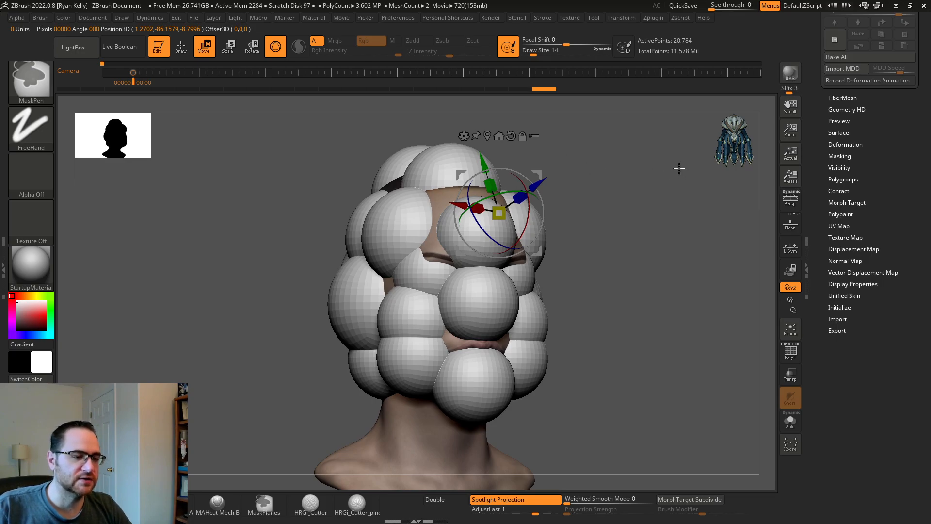
pyautogui.keyDown('ctrl'); pyautogui.moveTo(679, 168); pyautogui.dragTo(650, 169); pyautogui.keyUp('ctrl')
pyautogui.click(454, 208)
pyautogui.keyDown('shift'); pyautogui.moveTo(587, 173); pyautogui.dragTo(588, 170); pyautogui.keyUp('shift')
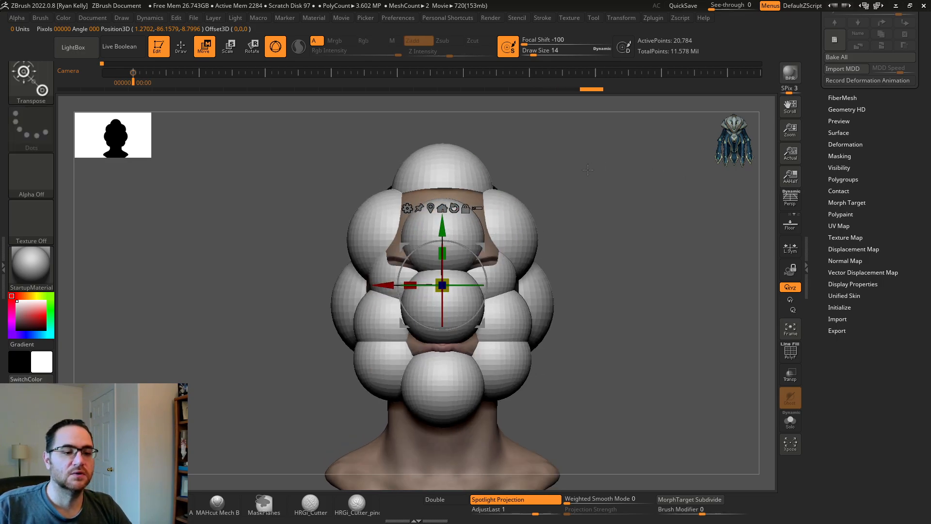
pyautogui.click(845, 144)
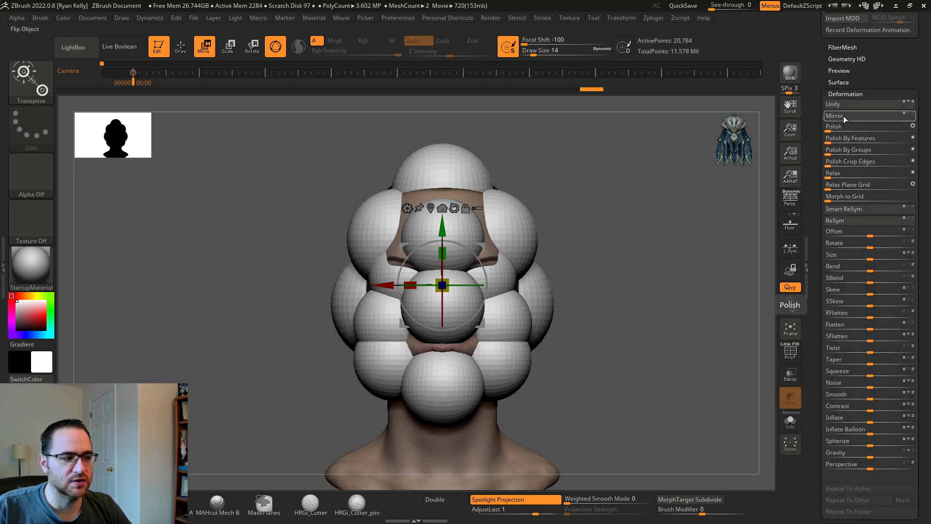
pyautogui.click(833, 93)
pyautogui.moveTo(822, 88); pyautogui.dragTo(821, 81)
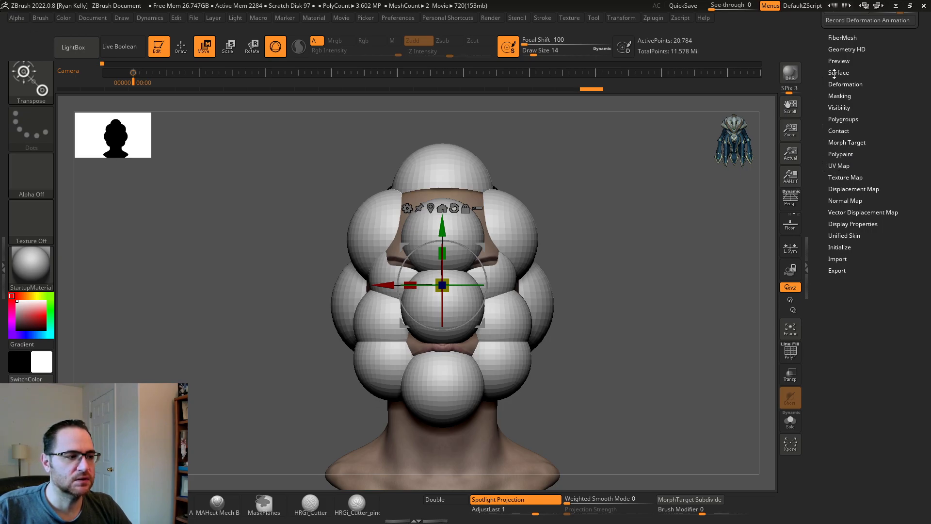
# Step: Open the Masking options for the spheres and send the gizmo to the unmasked center
pyautogui.moveTo(825, 71); pyautogui.dragTo(824, 106)
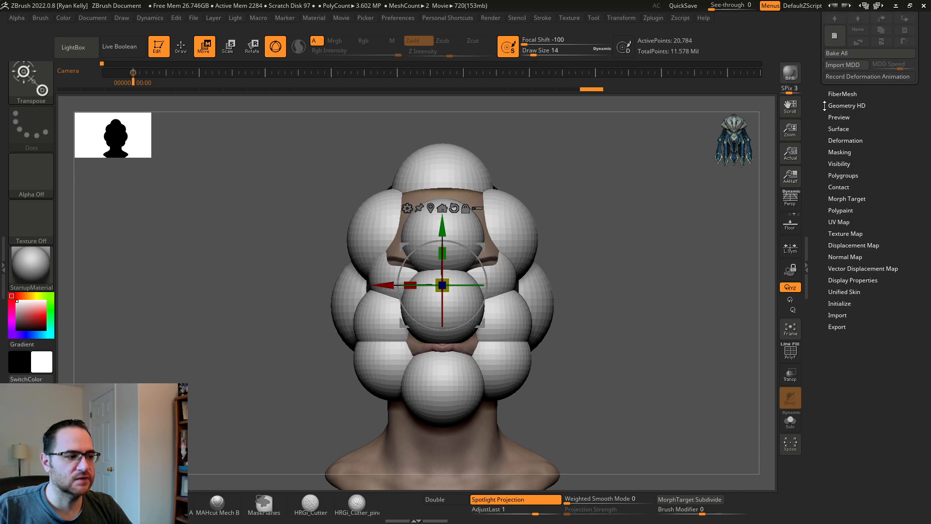
pyautogui.click(838, 141)
pyautogui.click(833, 94)
pyautogui.moveTo(824, 117); pyautogui.dragTo(825, 154)
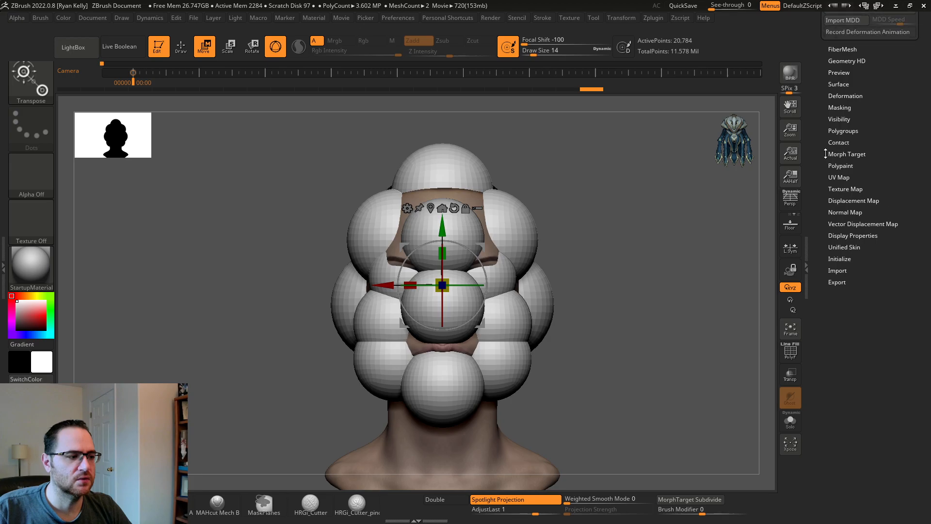
pyautogui.click(863, 107)
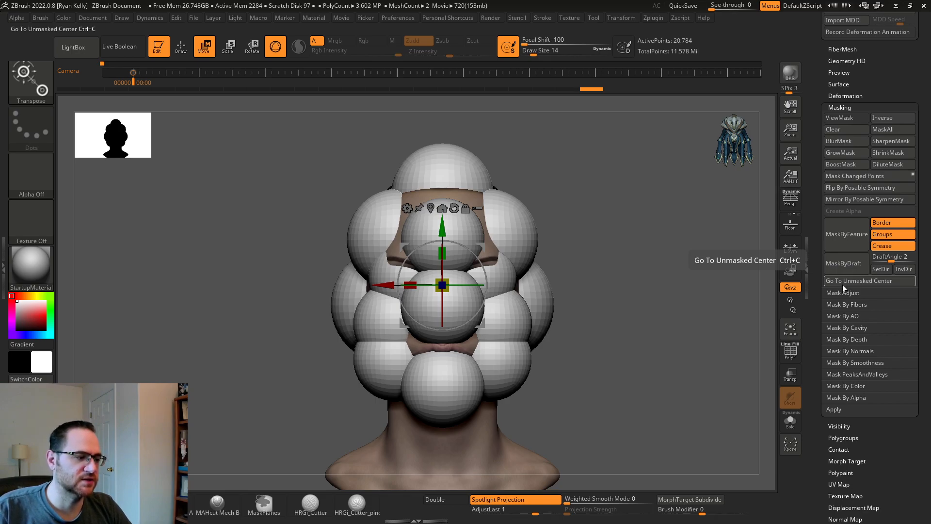
pyautogui.click(844, 282)
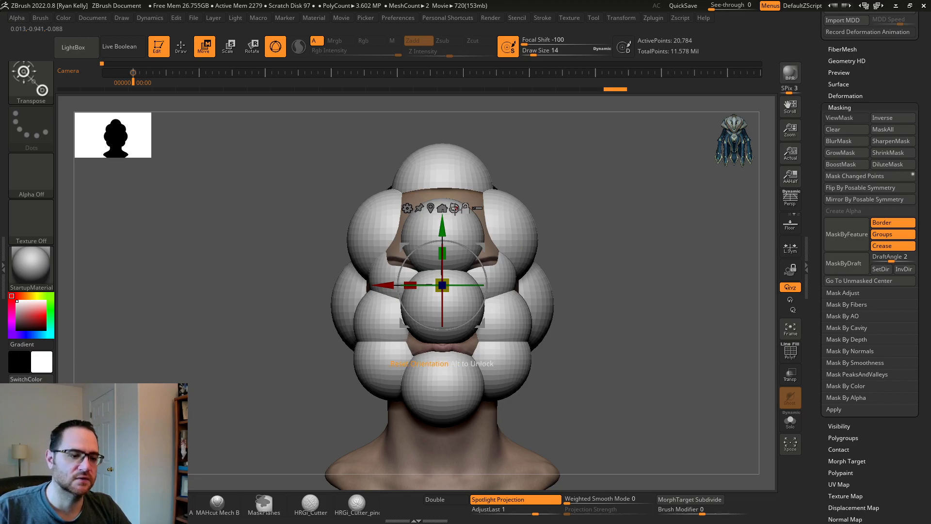
# Step: Undo the trial gizmo manipulations and tilt the gizmo's orientation without changing the spheres
pyautogui.moveTo(461, 281)
pyautogui.mouseDown()
pyautogui.moveTo(484, 272)
pyautogui.moveTo(489, 283)
pyautogui.moveTo(459, 283)
pyautogui.moveTo(483, 284)
pyautogui.moveTo(471, 239)
pyautogui.mouseUp()
pyautogui.hotkey('ctrl', 'z')
pyautogui.hotkey('ctrl', 'z')
pyautogui.hotkey('ctrl', 'z')
pyautogui.hotkey('ctrl', 'z')
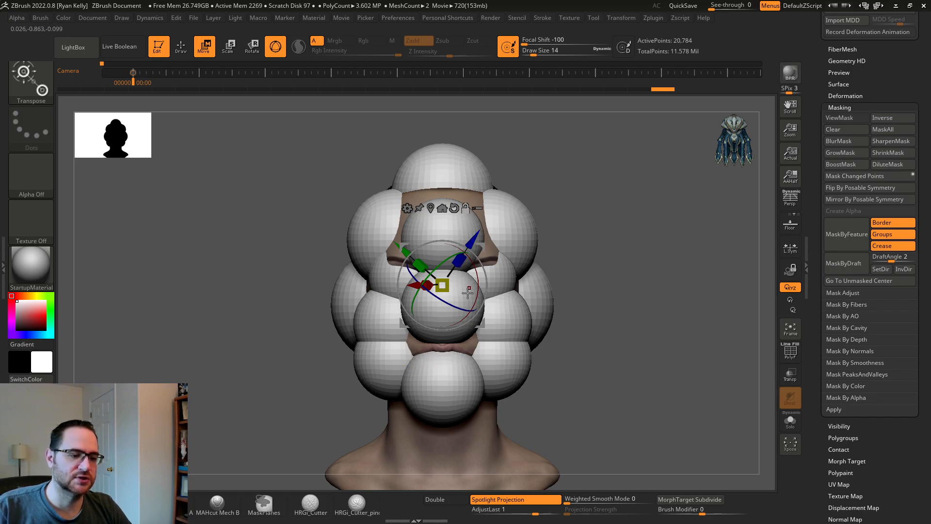
pyautogui.keyDown('alt'); pyautogui.moveTo(480, 281); pyautogui.dragTo(458, 195); pyautogui.keyUp('alt')
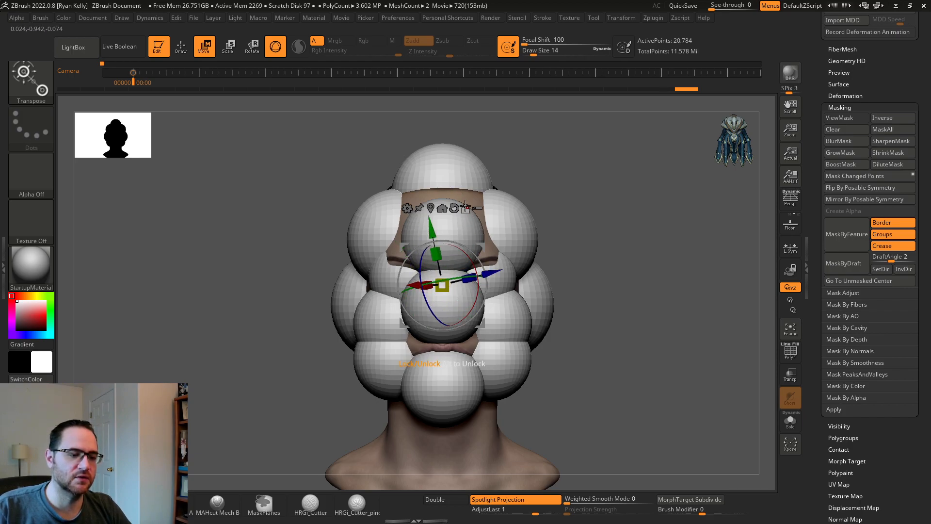
pyautogui.moveTo(586, 222); pyautogui.dragTo(605, 212)
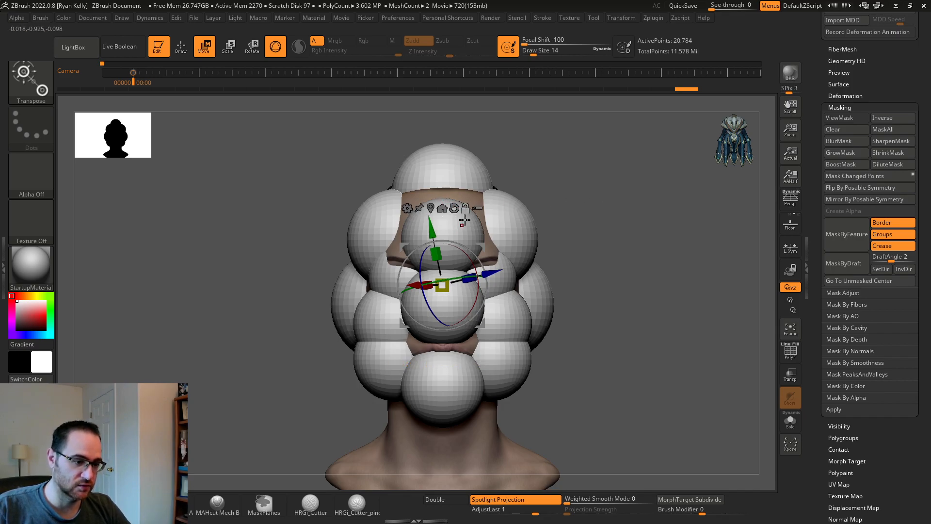
# Step: Reset the gizmo's orientation so its axes are straight again
pyautogui.click(454, 208)
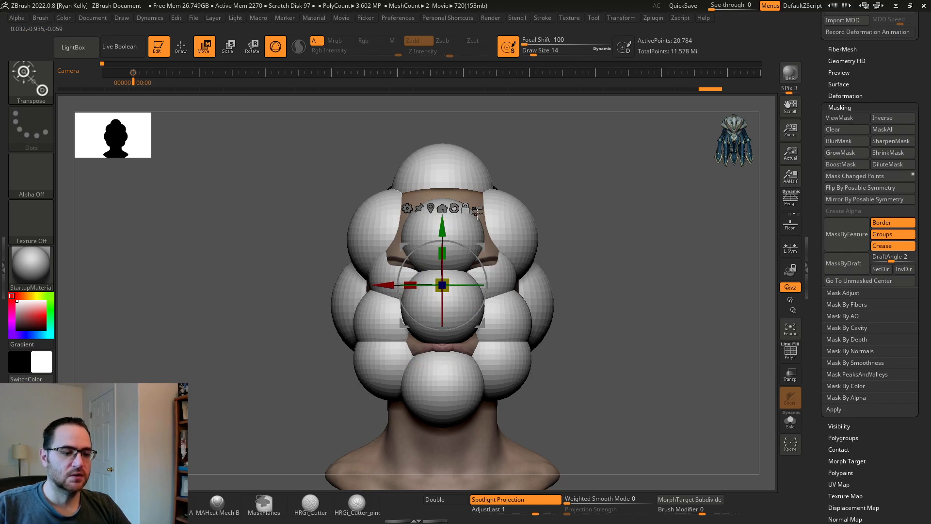
pyautogui.hotkey('ctrl', 'z')
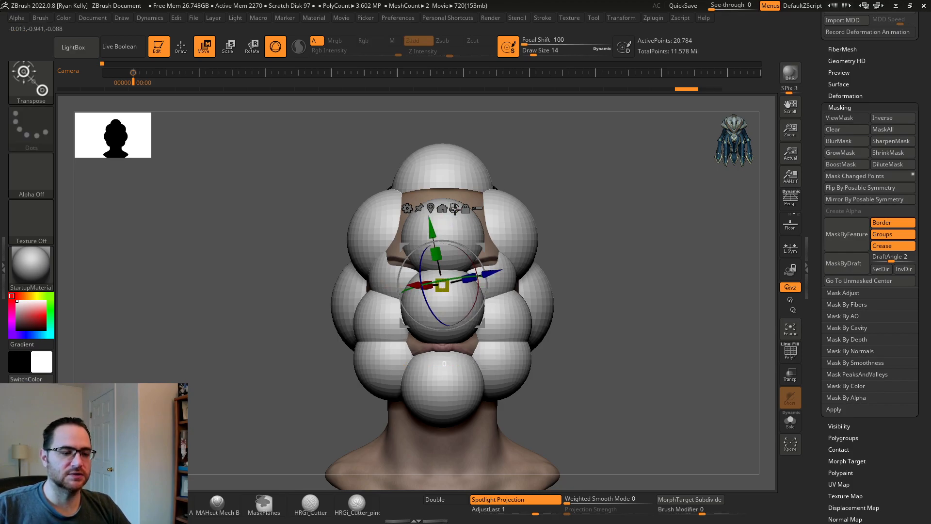
pyautogui.click(456, 211)
pyautogui.hotkey('ctrl', 'z')
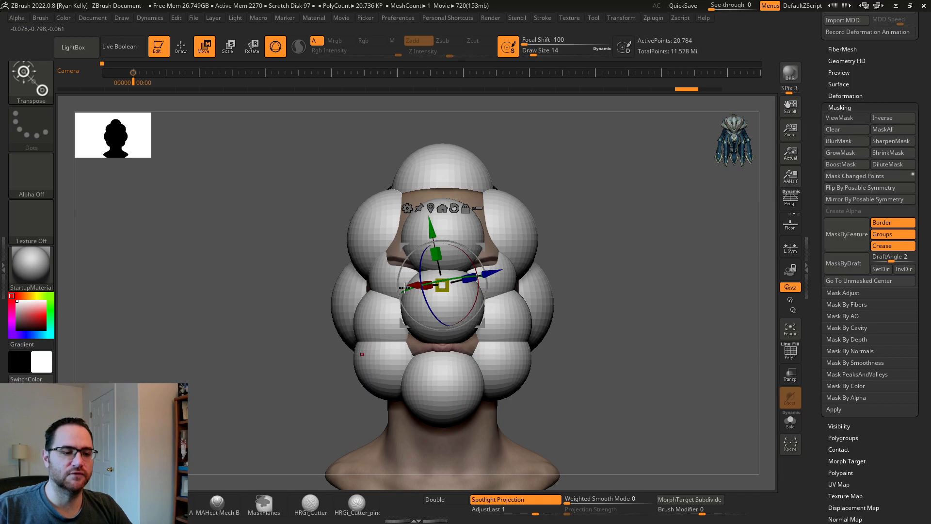
pyautogui.keyDown('alt'); pyautogui.click(454, 208); pyautogui.keyUp('alt')
pyautogui.moveTo(619, 207)
pyautogui.mouseDown()
pyautogui.moveTo(628, 208)
pyautogui.moveTo(606, 208)
pyautogui.mouseUp()
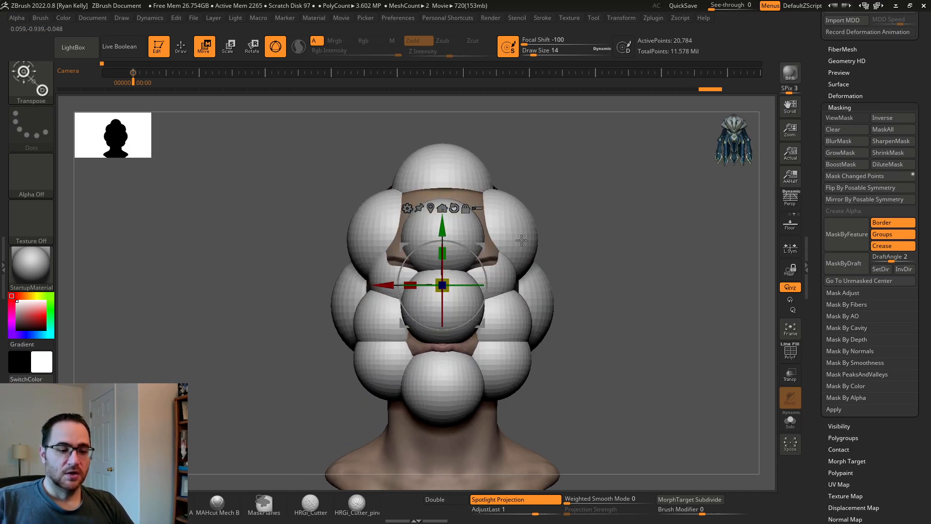
# Step: Try scaling the whole sphere mesh from the gizmo's center and undo the change
pyautogui.moveTo(446, 276); pyautogui.dragTo(581, 222)
pyautogui.hotkey('ctrl', 'z')
pyautogui.press('b')
pyautogui.press('Escape')
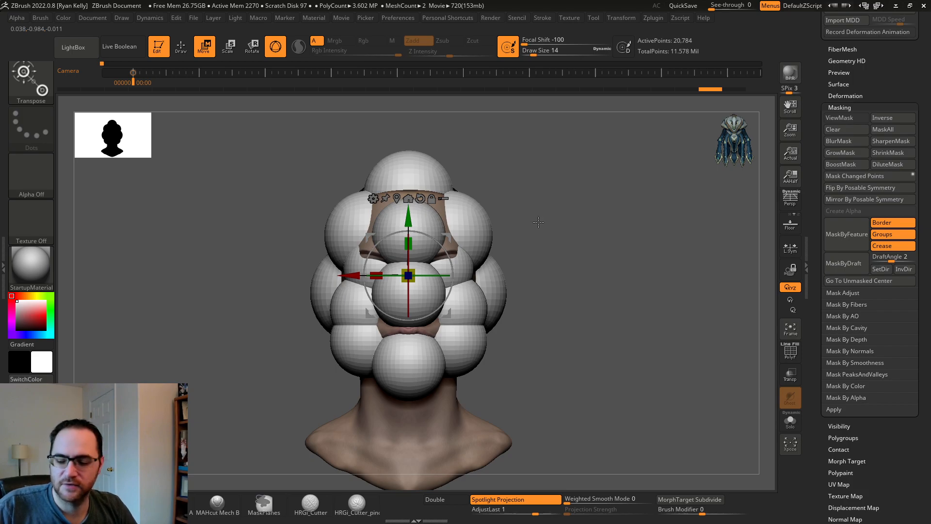
# Step: Isolate the cheek sphere pair and activate the Move gizmo on it
pyautogui.press('q')
pyautogui.hotkey('ctrl', 'shift')
pyautogui.keyDown('ctrl'); pyautogui.keyDown('shift'); pyautogui.click(468, 300); pyautogui.keyUp('shift'); pyautogui.keyUp('ctrl')
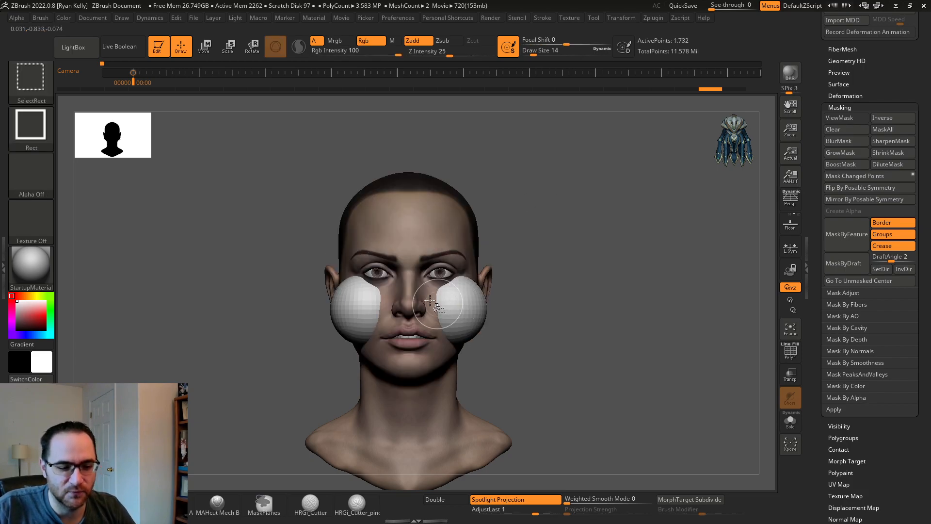
pyautogui.press('w')
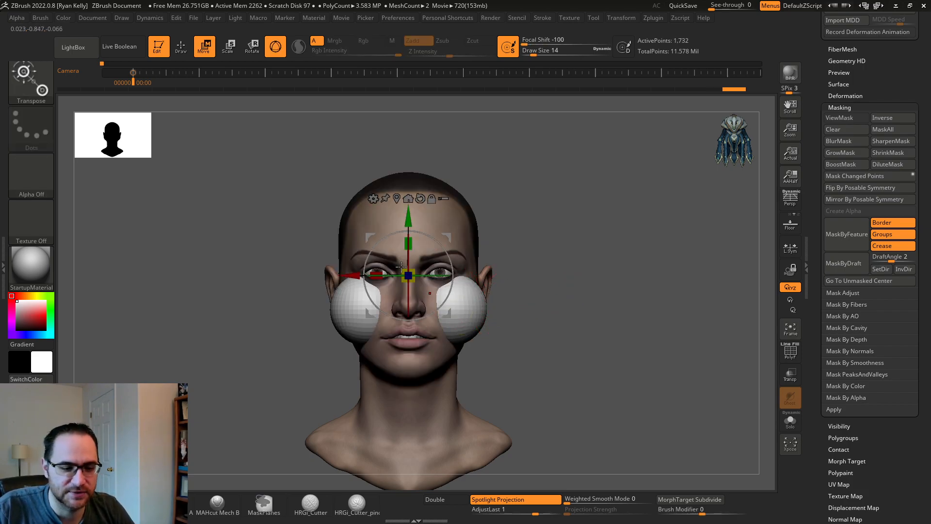
pyautogui.moveTo(345, 275)
pyautogui.mouseDown()
pyautogui.moveTo(321, 275)
pyautogui.moveTo(348, 278)
pyautogui.mouseUp()
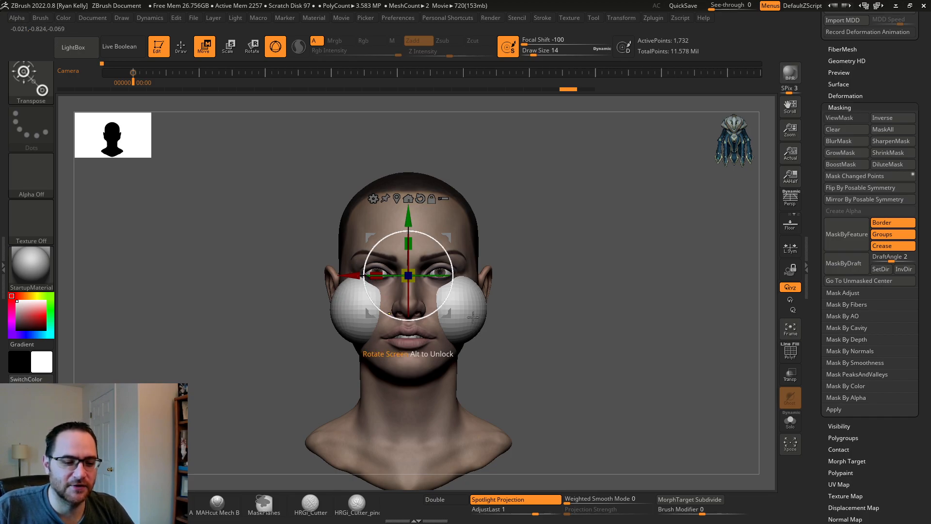
# Step: Solo the cheek spheres, mask one of them, move the other sideways, and clear the mask
pyautogui.press('q')
pyautogui.keyDown('ctrl'); pyautogui.keyDown('shift'); pyautogui.click(458, 300); pyautogui.keyUp('shift'); pyautogui.keyUp('ctrl')
pyautogui.hotkey('ctrl', 'z')
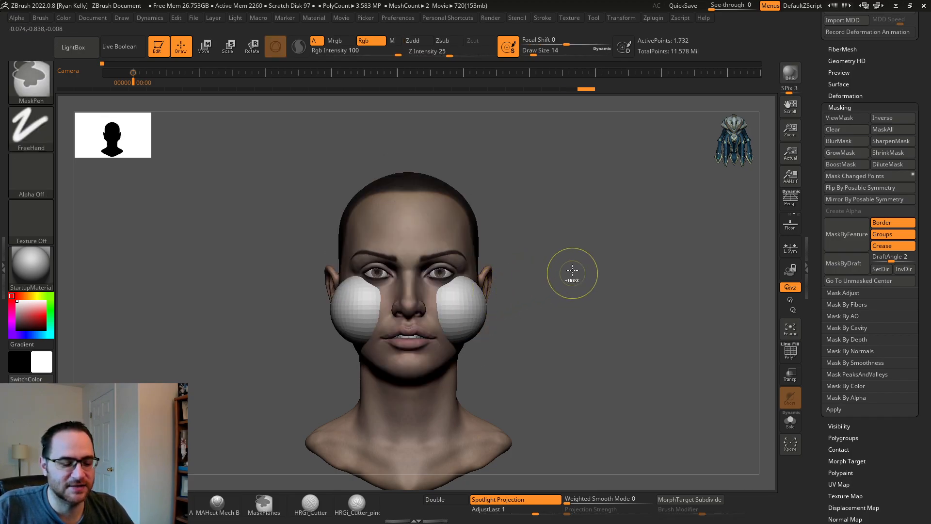
pyautogui.click(784, 426)
pyautogui.keyDown('ctrl'); pyautogui.moveTo(549, 218); pyautogui.dragTo(409, 400); pyautogui.keyUp('ctrl')
pyautogui.press('w')
pyautogui.moveTo(349, 275); pyautogui.dragTo(278, 275)
pyautogui.keyDown('ctrl'); pyautogui.click(543, 330); pyautogui.keyUp('ctrl')
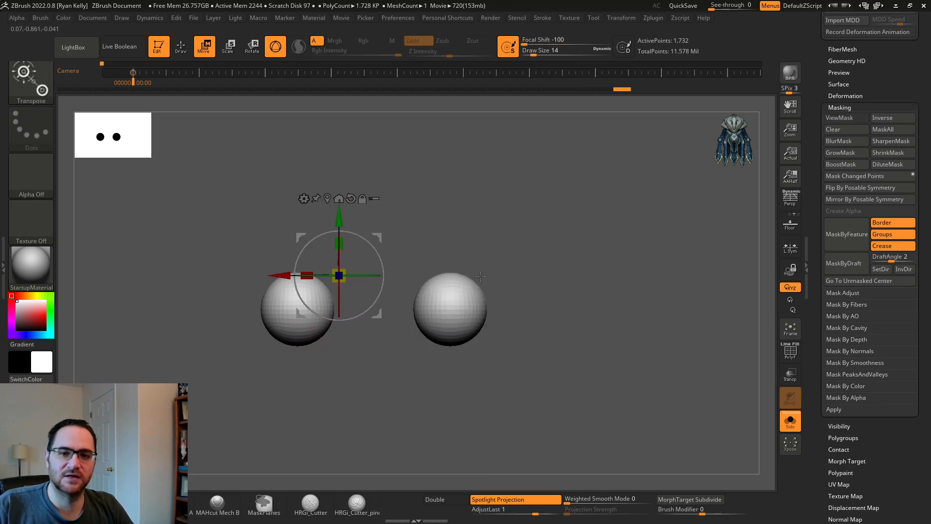
# Step: Undo the cheek sphere move and masking, leave solo mode, and bring back all the spheres
pyautogui.hotkey('ctrl', 'z')
pyautogui.hotkey('ctrl', 'z')
pyautogui.hotkey('ctrl', 'z')
pyautogui.moveTo(573, 271); pyautogui.dragTo(612, 292)
pyautogui.click(790, 421)
pyautogui.keyDown('shift'); pyautogui.moveTo(725, 377); pyautogui.dragTo(685, 331); pyautogui.keyUp('shift')
pyautogui.hotkey('ctrl', 'z')
pyautogui.hotkey('ctrl', 'z')
pyautogui.hotkey('ctrl', 'z')
# Step: Select the TransposeCloth brush for the spheres
pyautogui.press('b')
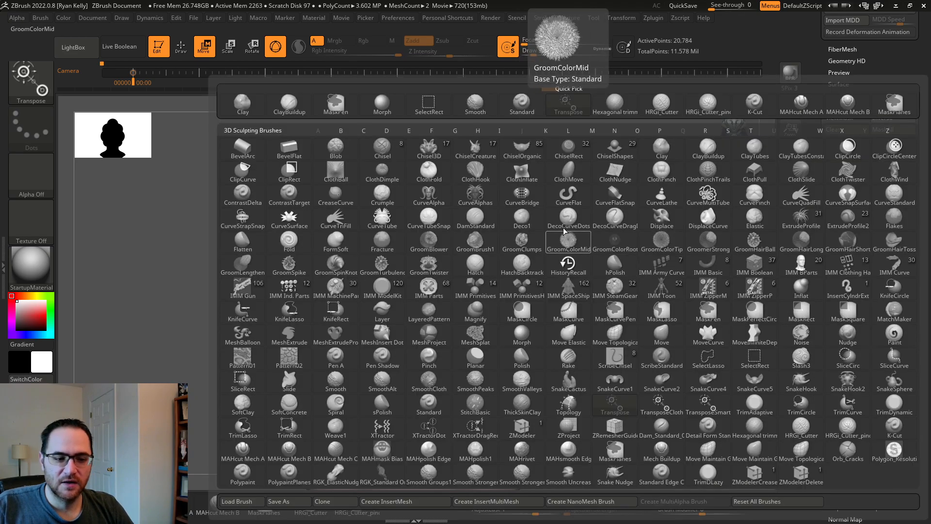
pyautogui.press('t')
pyautogui.press('b')
pyautogui.press('t')
pyautogui.press('c')
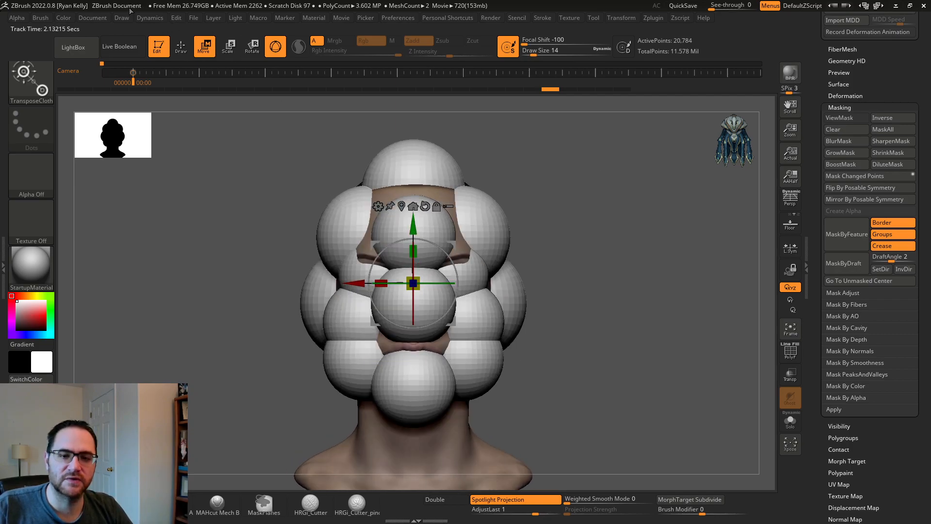
# Step: Try scaling the spheres with TransposeCloth, undo it, and check the Dynamics settings
pyautogui.moveTo(419, 277); pyautogui.dragTo(534, 207)
pyautogui.hotkey('ctrl', 'z')
pyautogui.keyDown('alt'); pyautogui.moveTo(615, 214); pyautogui.dragTo(616, 190); pyautogui.keyUp('alt')
pyautogui.click(140, 16)
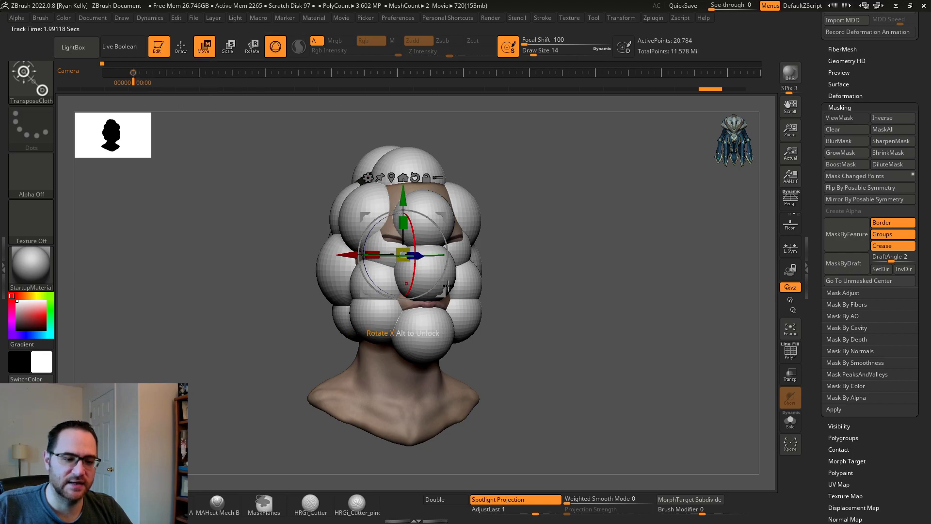
# Step: Try scaling the spheres outward to about 1.96 with TransposeCloth from the front view, then return to the Dynamics settings
pyautogui.hotkey('ctrl', 'space')
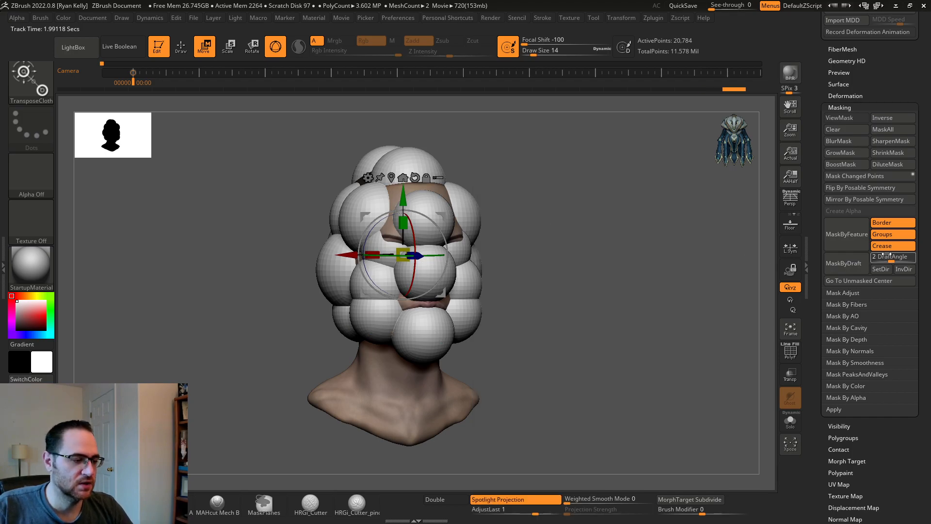
pyautogui.moveTo(822, 284); pyautogui.dragTo(812, 198)
pyautogui.press('space')
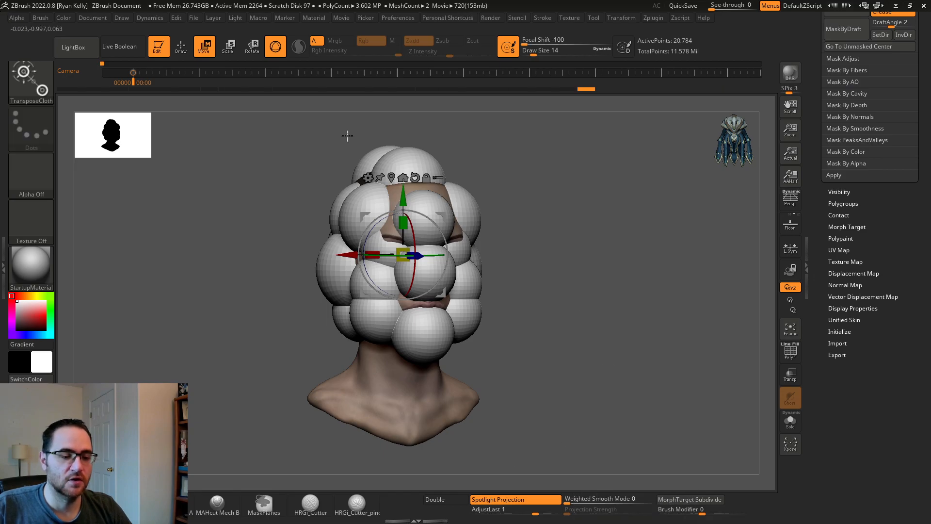
pyautogui.moveTo(505, 203); pyautogui.dragTo(552, 202)
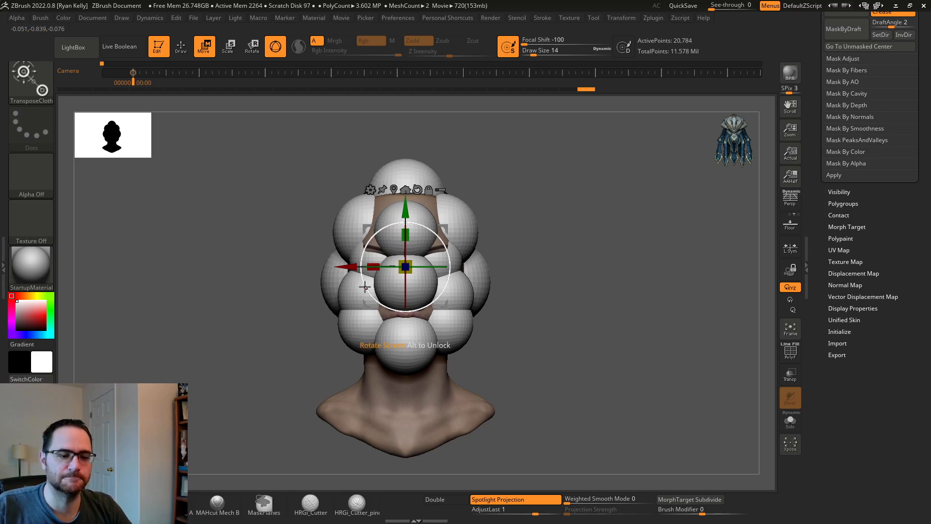
pyautogui.moveTo(406, 266); pyautogui.dragTo(439, 244)
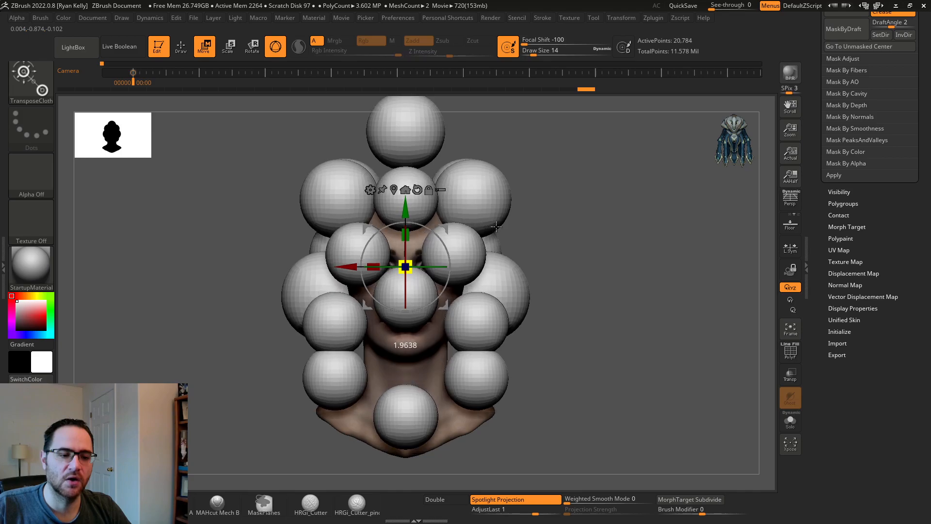
pyautogui.click(151, 17)
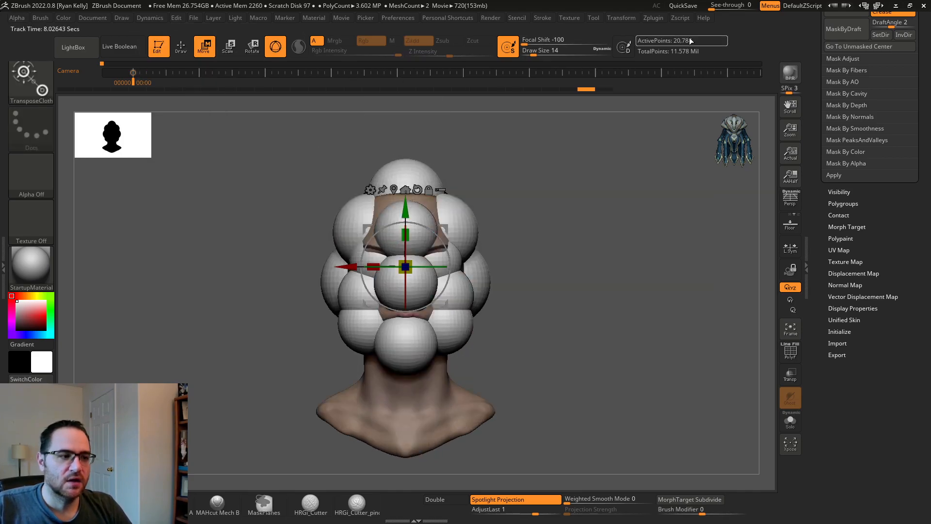
# Step: Store a morph target for the sphere mesh
pyautogui.press('ctrl')
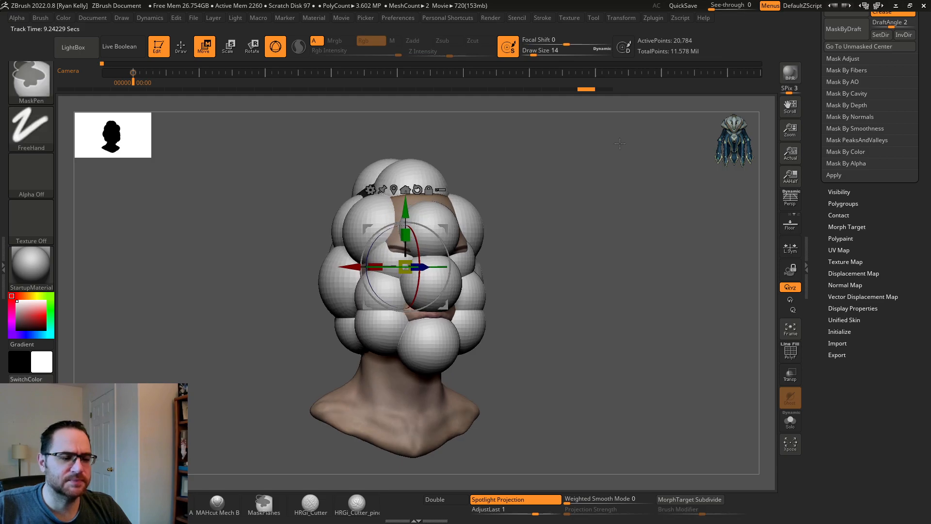
pyautogui.hotkey('ctrl', '2')
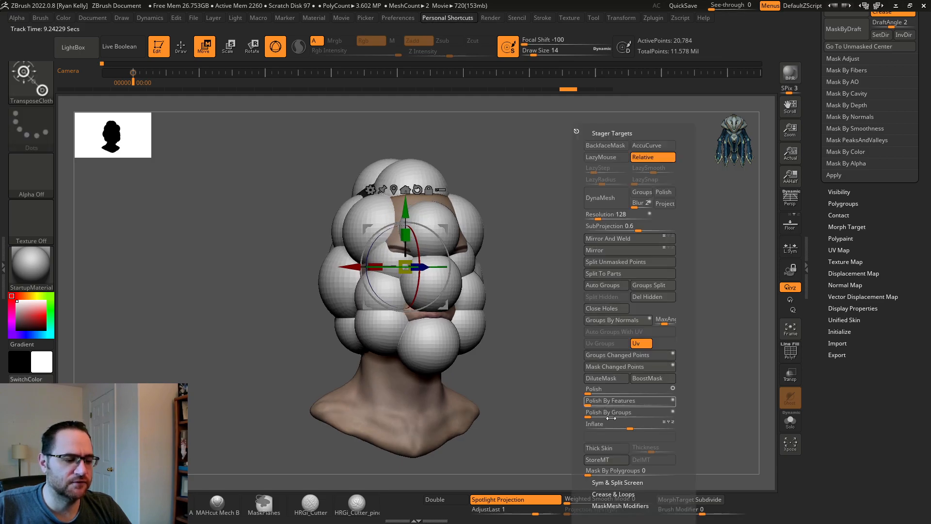
pyautogui.click(599, 460)
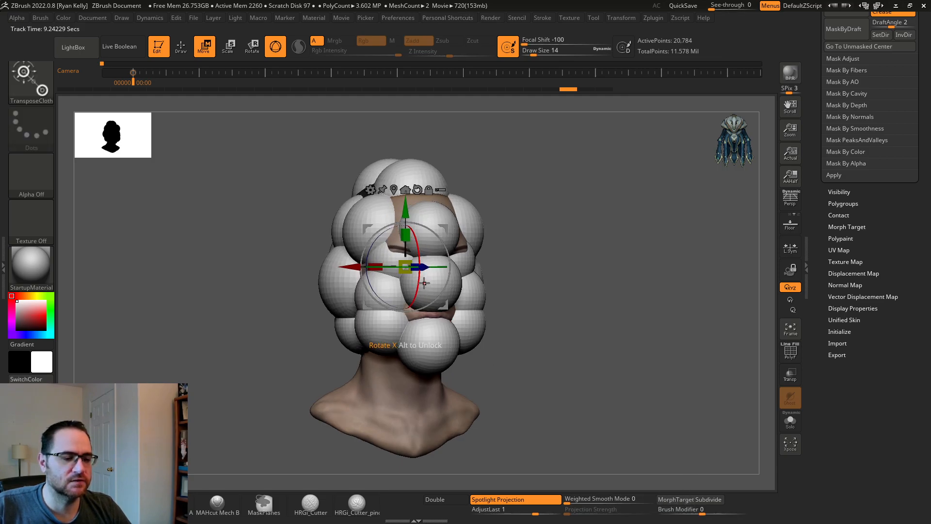
pyautogui.moveTo(582, 250)
pyautogui.mouseDown()
pyautogui.moveTo(570, 257)
pyautogui.moveTo(580, 248)
pyautogui.moveTo(572, 242)
pyautogui.moveTo(590, 239)
pyautogui.mouseUp()
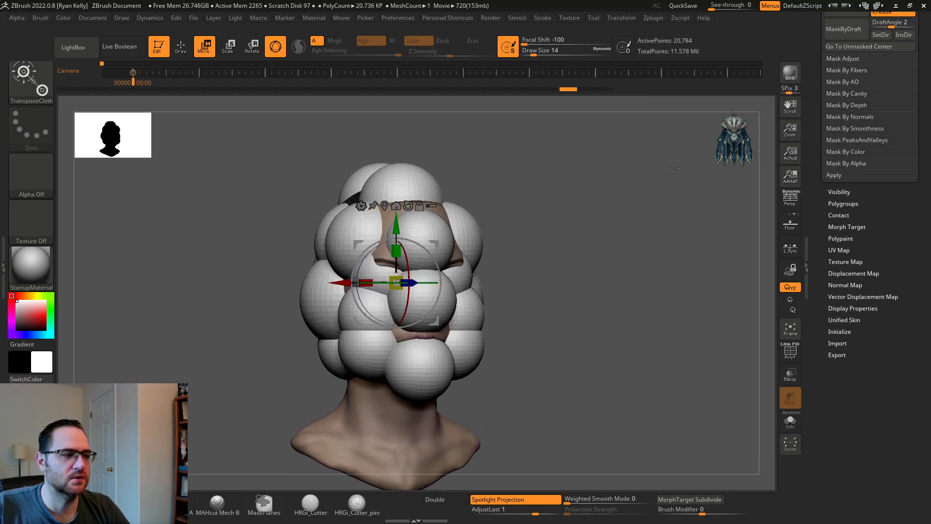
# Step: Divide the sphere mesh to SDiv 2 and delete its lower subdivision level
pyautogui.moveTo(817, 104); pyautogui.dragTo(816, 206)
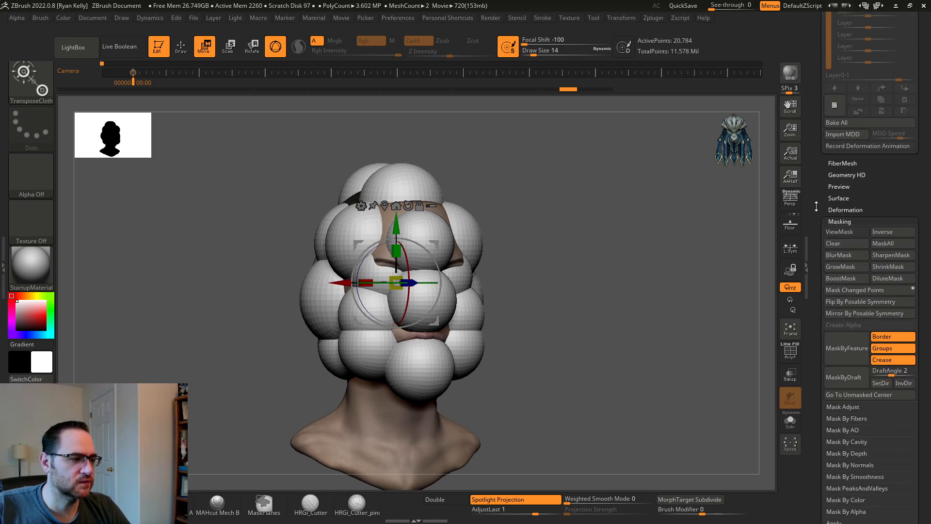
pyautogui.moveTo(813, 158); pyautogui.dragTo(859, 280)
pyautogui.click(834, 264)
pyautogui.moveTo(854, 281); pyautogui.dragTo(845, 281)
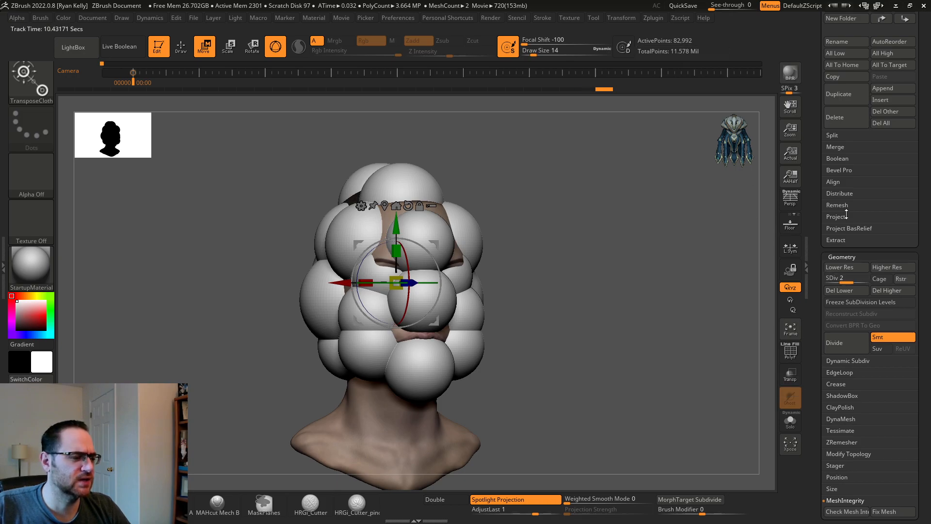
pyautogui.click(876, 291)
pyautogui.click(854, 290)
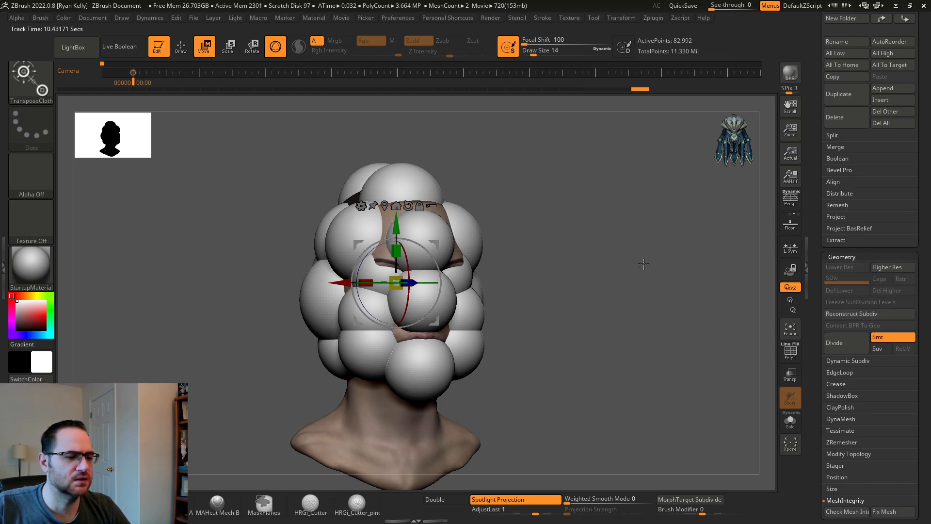
# Step: Store a morph target for the denser sphere mesh and open the Dynamics settings
pyautogui.keyDown('shift'); pyautogui.moveTo(645, 259); pyautogui.dragTo(620, 258); pyautogui.keyUp('shift')
pyautogui.press('space')
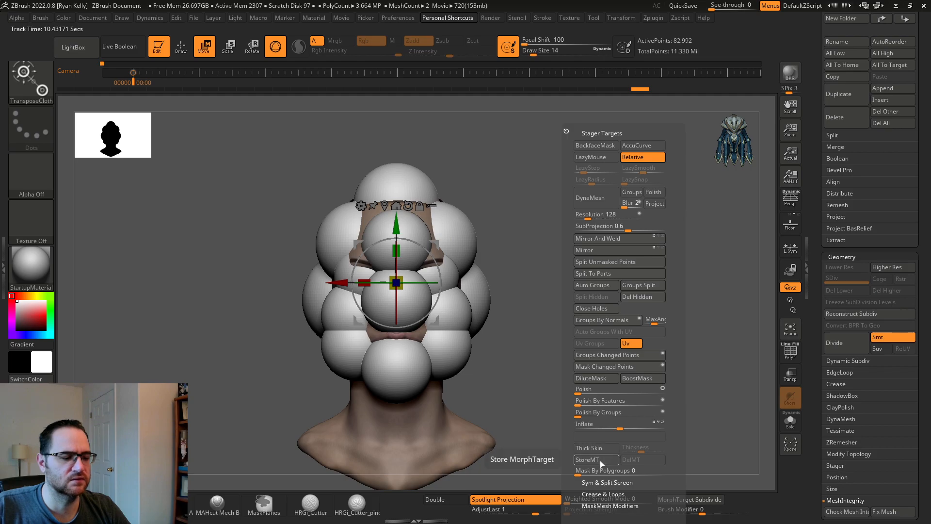
pyautogui.keyDown('alt'); pyautogui.moveTo(610, 318); pyautogui.dragTo(620, 260); pyautogui.keyUp('alt')
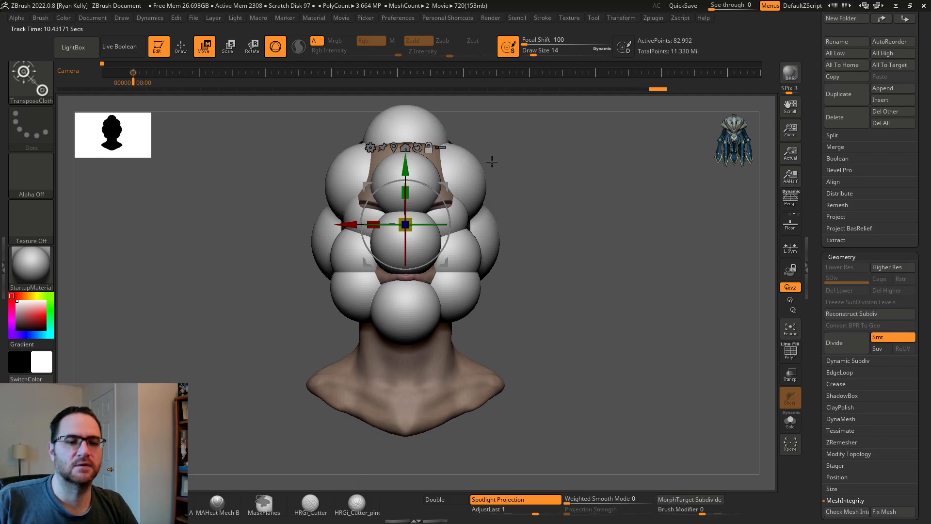
pyautogui.click(148, 18)
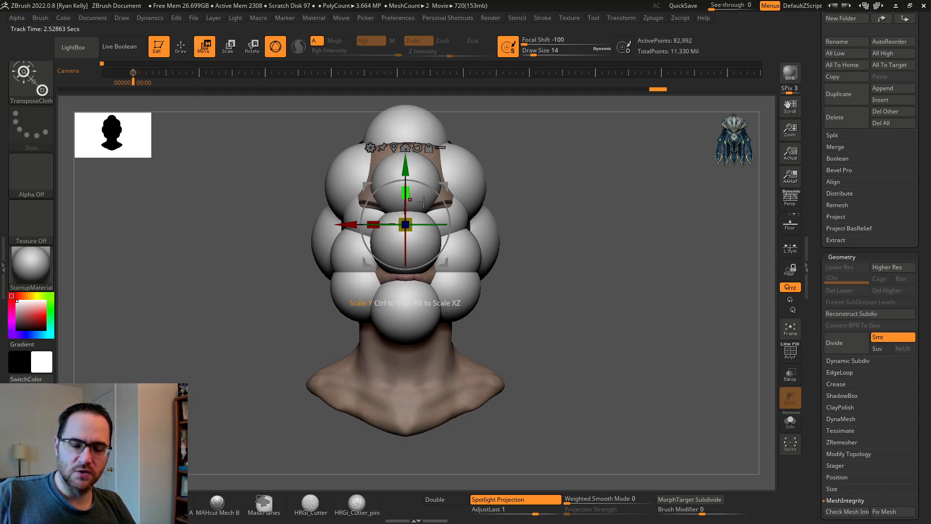
# Step: Try pushing the spheres outward from the head with TransposeCloth on the dense sphere mesh, then undo it
pyautogui.keyDown('alt'); pyautogui.moveTo(546, 224); pyautogui.dragTo(534, 264); pyautogui.keyUp('alt')
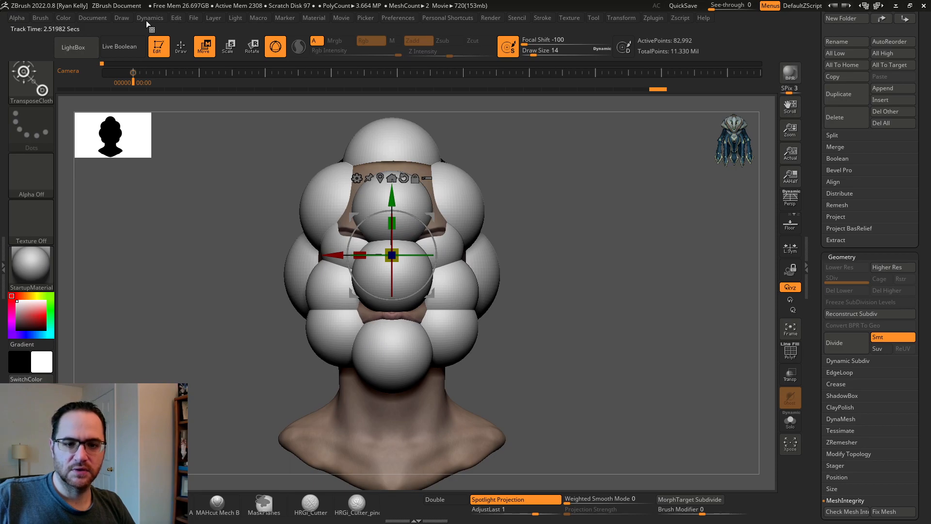
pyautogui.click(148, 18)
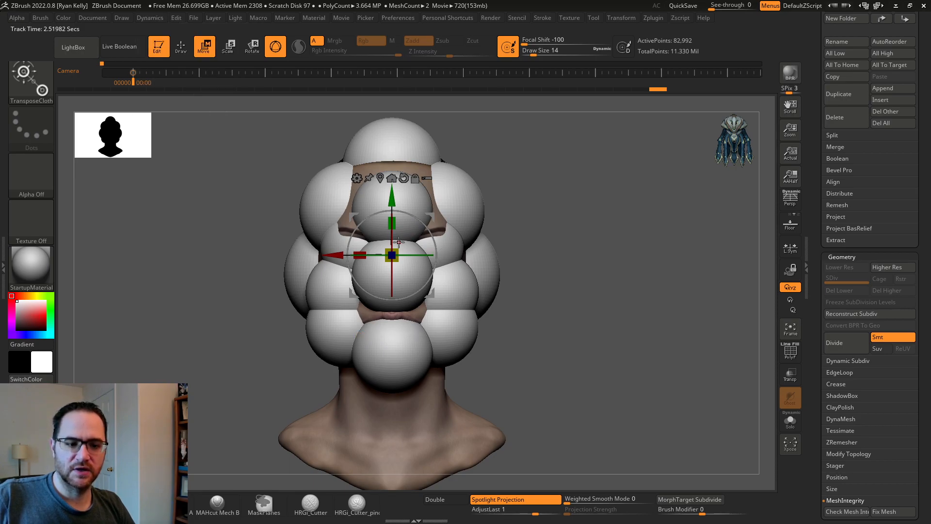
pyautogui.moveTo(394, 253); pyautogui.dragTo(476, 212)
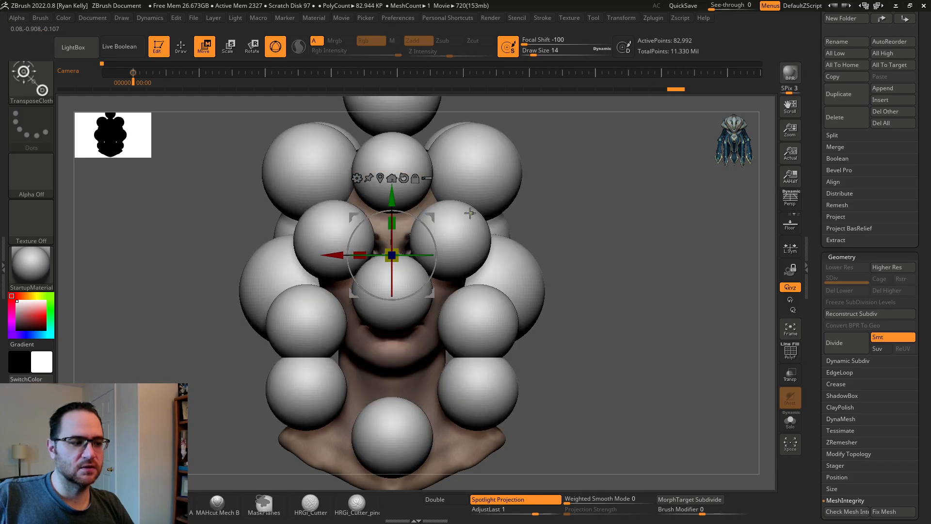
pyautogui.hotkey('ctrl', 'z')
# Step: Reconstruct a lower subdivision level for the sphere mesh and replace its stored morph target at SDiv 1
pyautogui.click(839, 314)
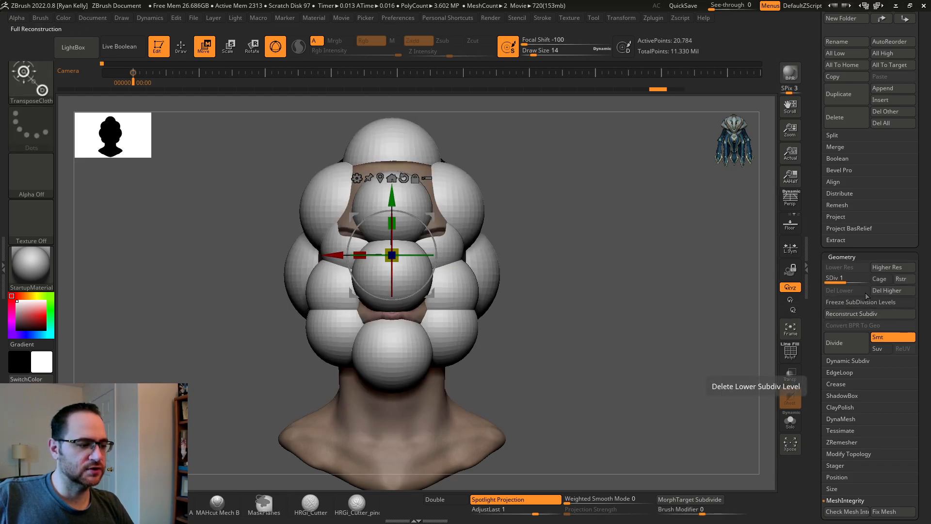
pyautogui.hotkey('ctrl', 'space')
pyautogui.click(690, 459)
pyautogui.click(632, 459)
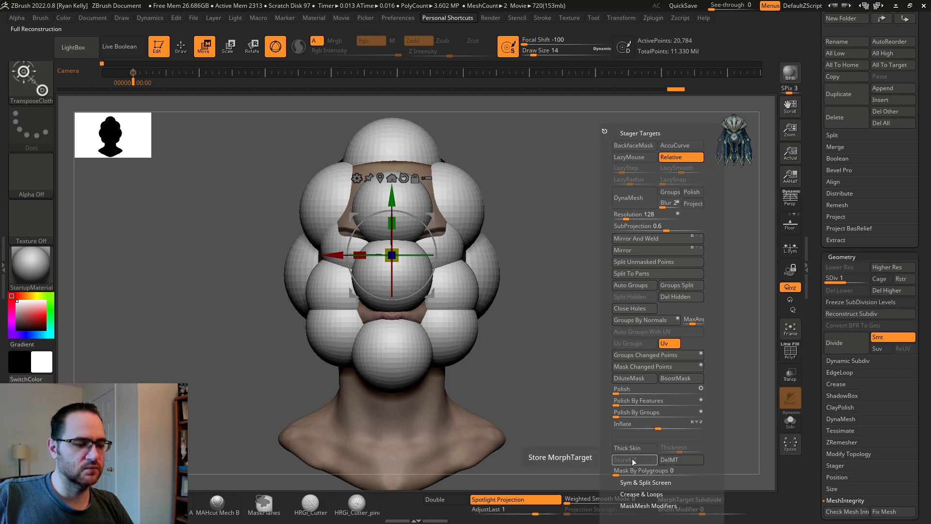
pyautogui.press('d')
pyautogui.hotkey('ctrl', 'space')
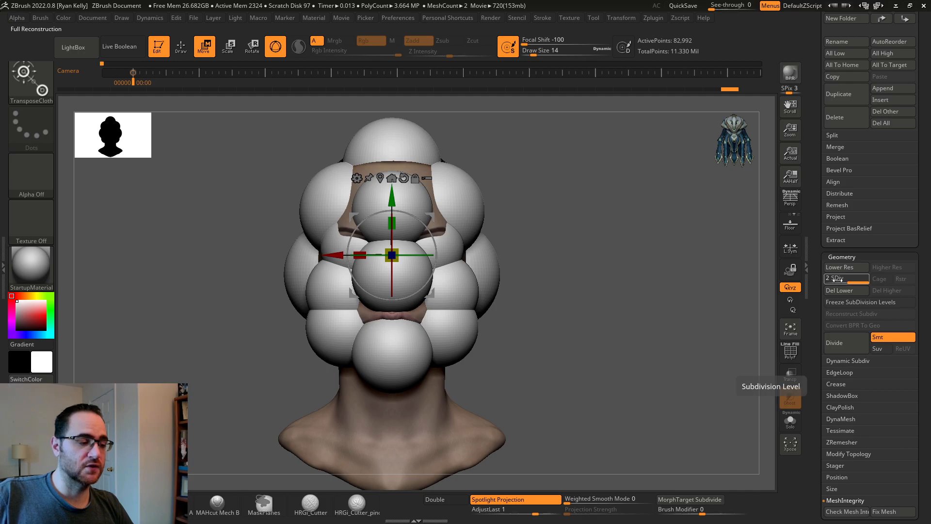
# Step: Scale the spheres far outward from the head with TransposeCloth simulation at SDiv 1
pyautogui.moveTo(657, 266); pyautogui.dragTo(672, 258)
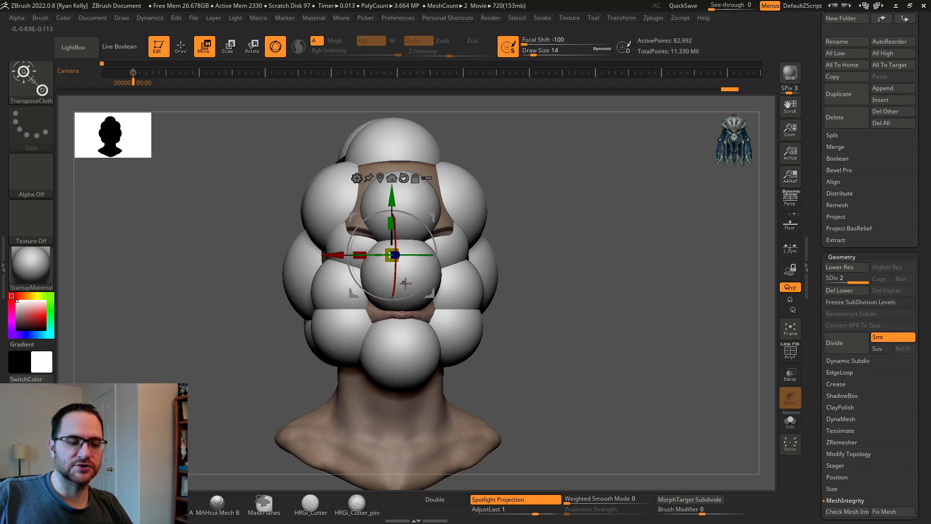
pyautogui.moveTo(578, 242)
pyautogui.keyDown('shift'); pyautogui.mouseDown()
pyautogui.moveTo(591, 249)
pyautogui.moveTo(571, 245)
pyautogui.mouseUp(); pyautogui.keyUp('shift')
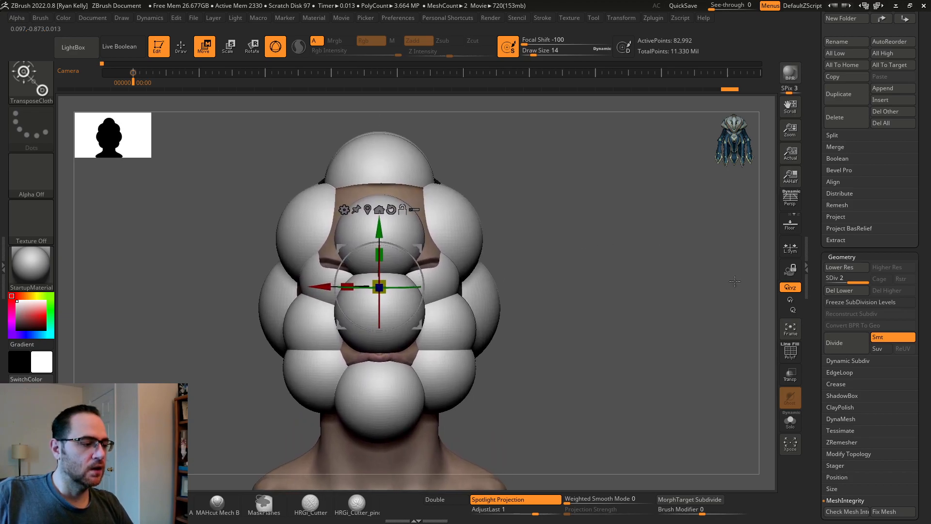
pyautogui.moveTo(699, 258); pyautogui.dragTo(686, 261)
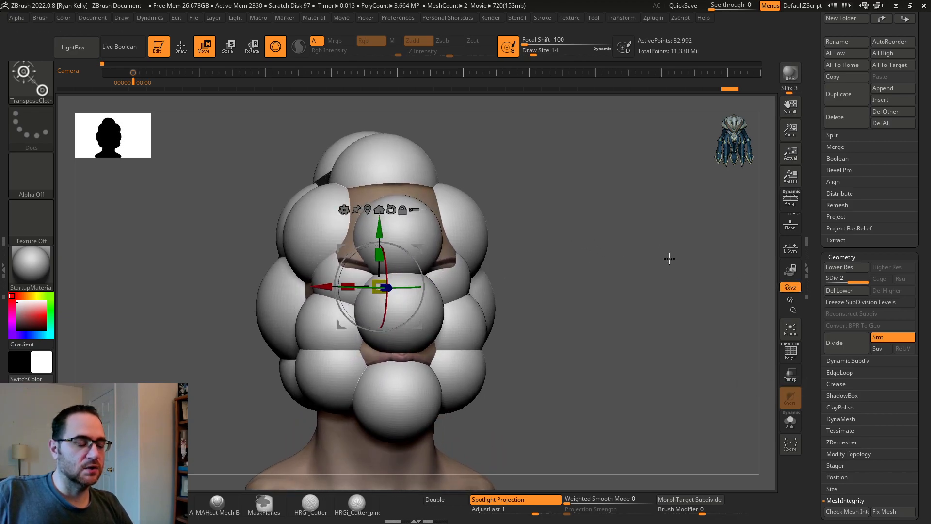
pyautogui.hotkey('shift', 'd')
pyautogui.keyDown('shift'); pyautogui.moveTo(543, 246); pyautogui.dragTo(517, 249); pyautogui.keyUp('shift')
pyautogui.press('space')
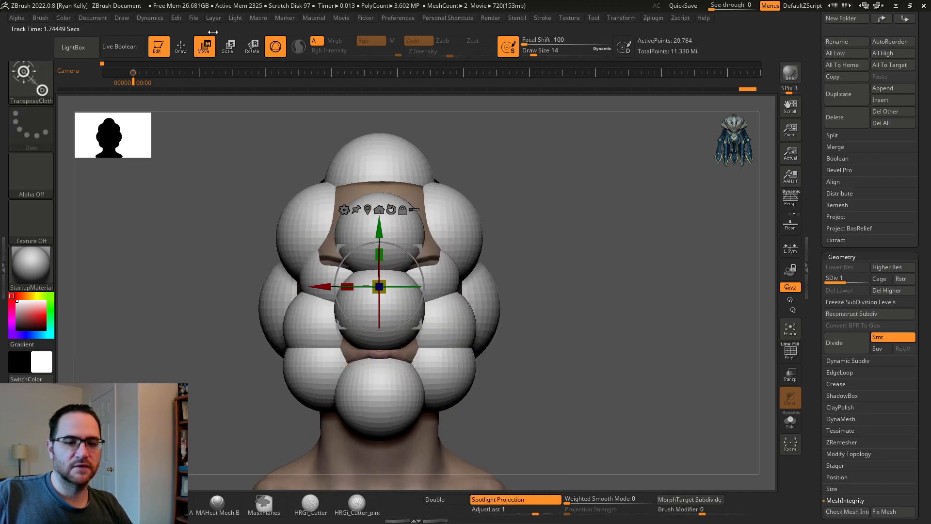
pyautogui.click(161, 18)
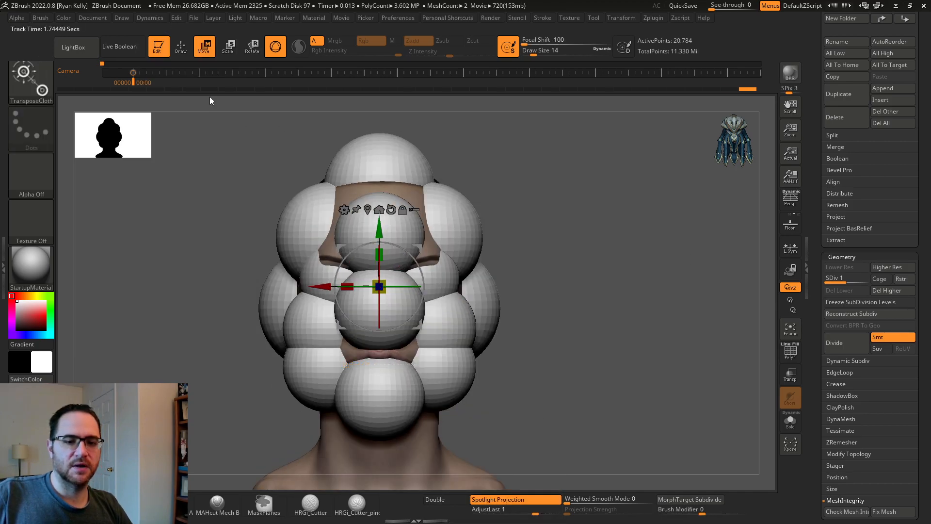
pyautogui.moveTo(390, 271); pyautogui.dragTo(921, 72)
pyautogui.keyDown('alt'); pyautogui.moveTo(530, 319); pyautogui.dragTo(618, 240); pyautogui.keyUp('alt')
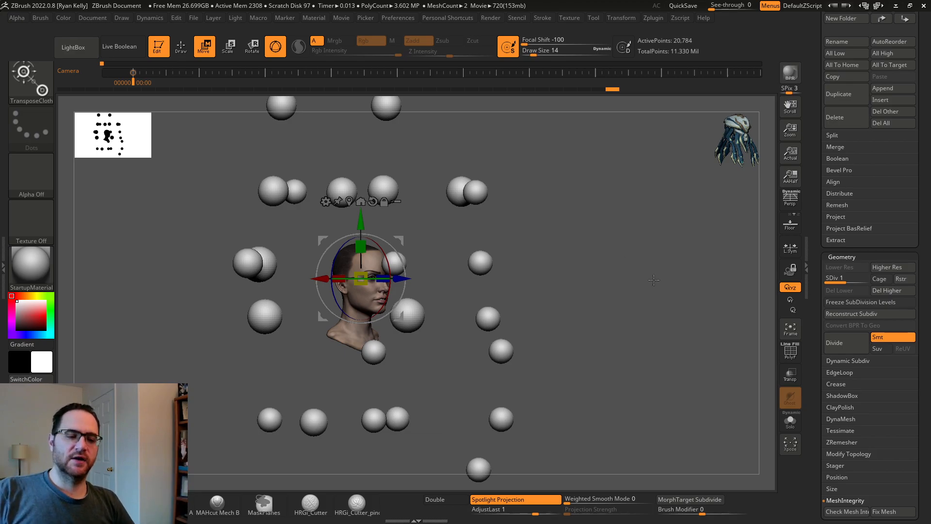
pyautogui.moveTo(662, 280); pyautogui.dragTo(618, 272)
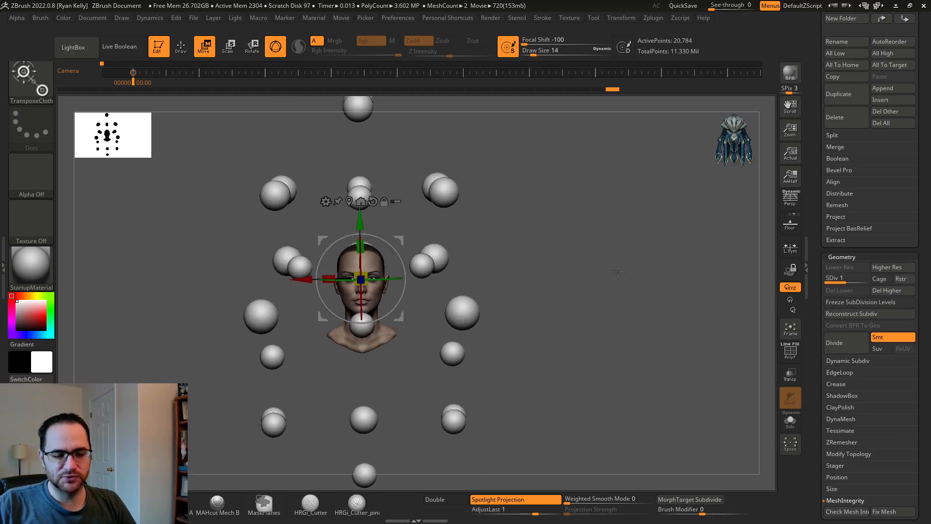
pyautogui.moveTo(594, 262); pyautogui.dragTo(626, 267)
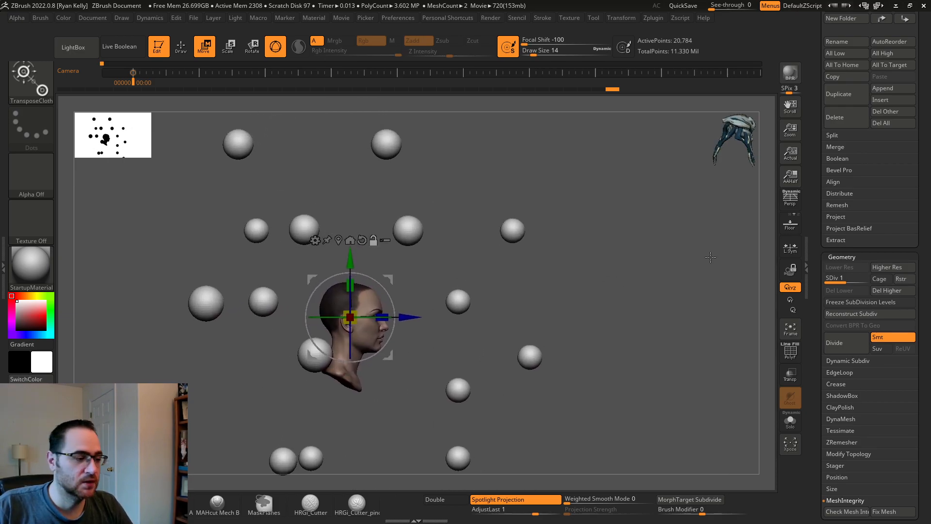
# Step: Switch to the Morph brush and bring the sphere mesh's Layers settings into view
pyautogui.moveTo(814, 259); pyautogui.dragTo(827, 194)
pyautogui.moveTo(686, 273); pyautogui.dragTo(651, 196)
pyautogui.press('b')
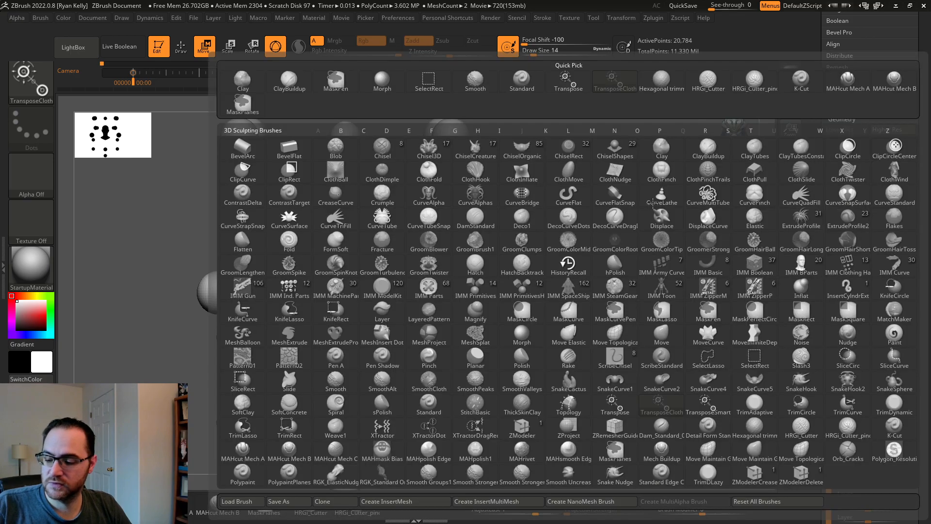
pyautogui.press('m')
pyautogui.press('o')
pyautogui.click(370, 42)
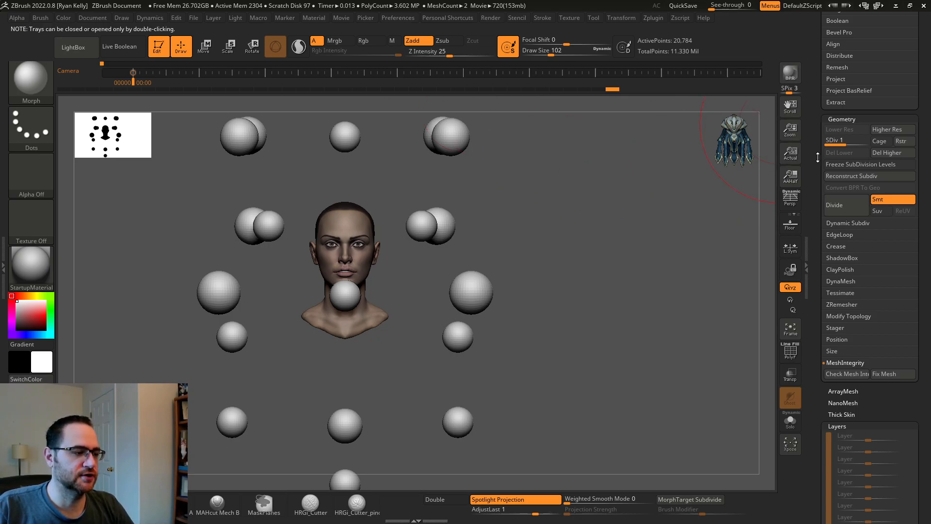
pyautogui.scroll(-5, 818, 160)
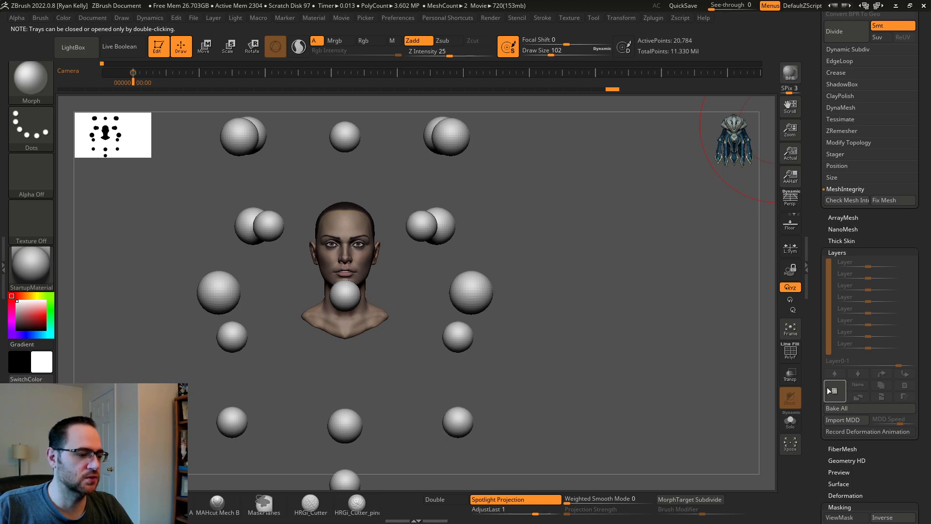
# Step: Scrub the camera timeline from frame 0 to preview positions along the track, then return to a front view
pyautogui.keyDown('shift'); pyautogui.click(136, 82); pyautogui.keyUp('shift')
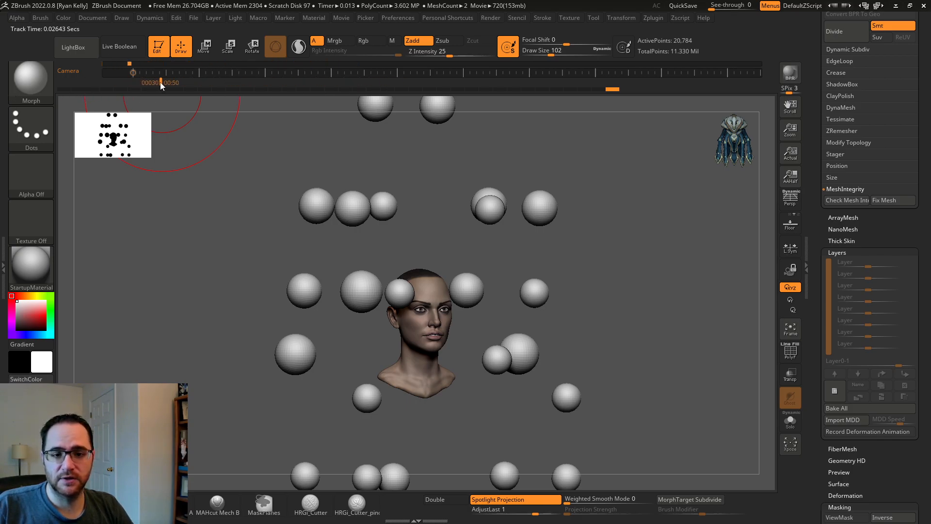
pyautogui.moveTo(181, 156); pyautogui.dragTo(176, 146)
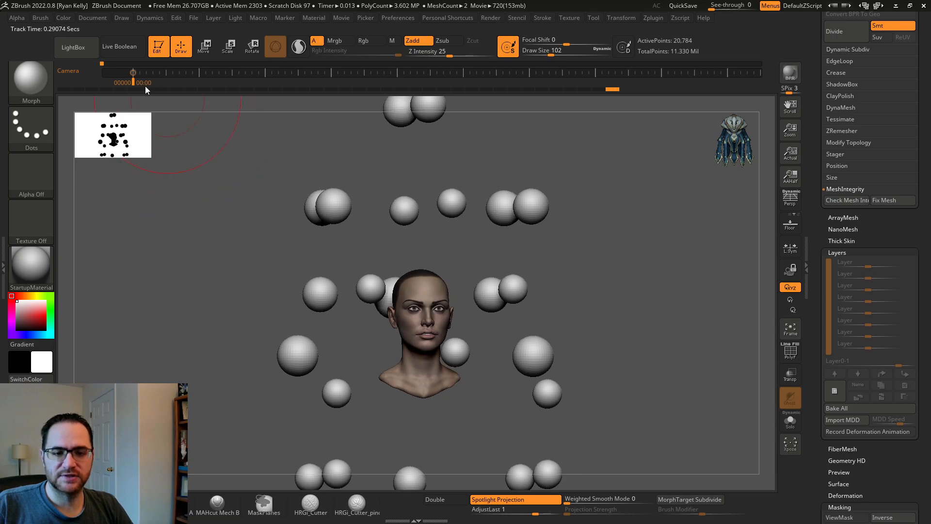
pyautogui.moveTo(136, 83); pyautogui.dragTo(213, 82)
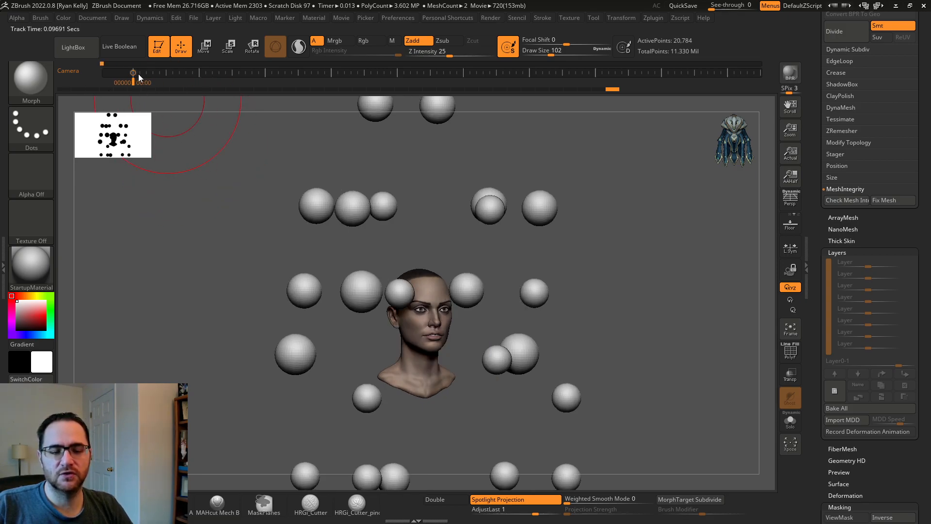
pyautogui.moveTo(131, 85); pyautogui.dragTo(212, 83)
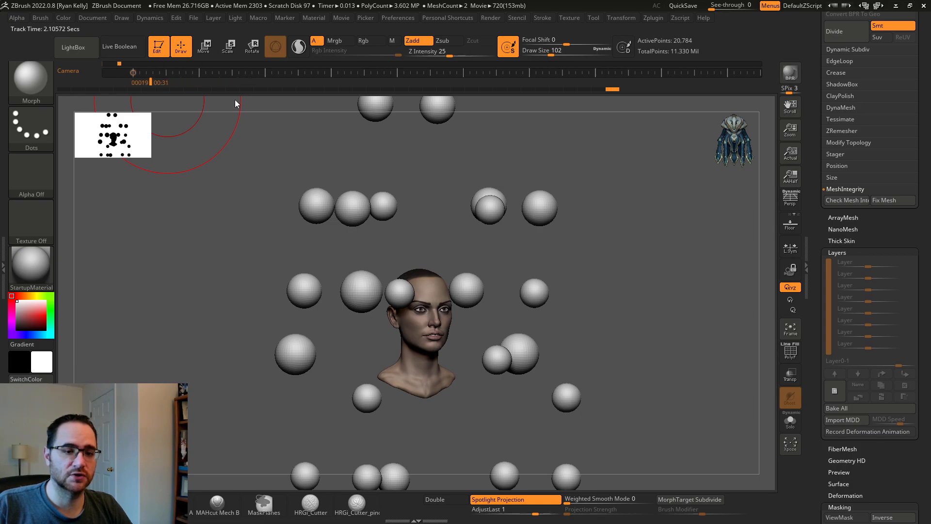
pyautogui.keyDown('shift'); pyautogui.moveTo(242, 133); pyautogui.dragTo(229, 146); pyautogui.keyUp('shift')
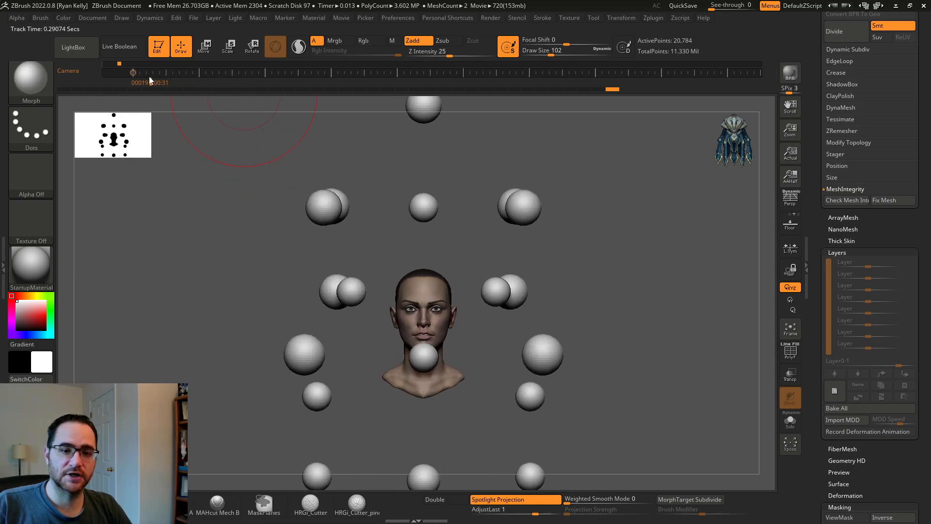
# Step: Widen the timeline's spacing and add camera keyframes at frames 75 and 116 with different views of the head
pyautogui.moveTo(153, 82)
pyautogui.mouseDown()
pyautogui.moveTo(238, 83)
pyautogui.moveTo(126, 83)
pyautogui.moveTo(926, 100)
pyautogui.moveTo(338, 93)
pyautogui.moveTo(761, 74)
pyautogui.moveTo(490, 69)
pyautogui.moveTo(1, 82)
pyautogui.moveTo(369, 81)
pyautogui.mouseUp()
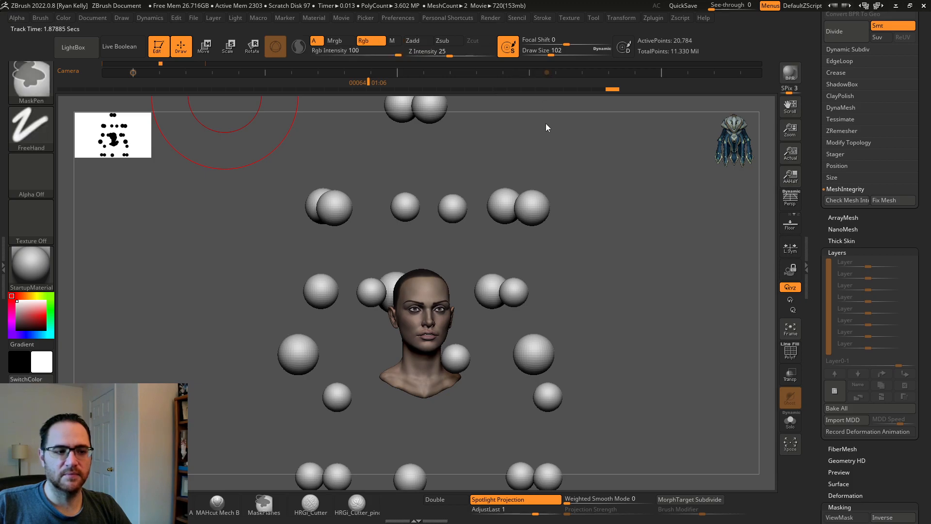
pyautogui.moveTo(370, 82); pyautogui.dragTo(239, 79)
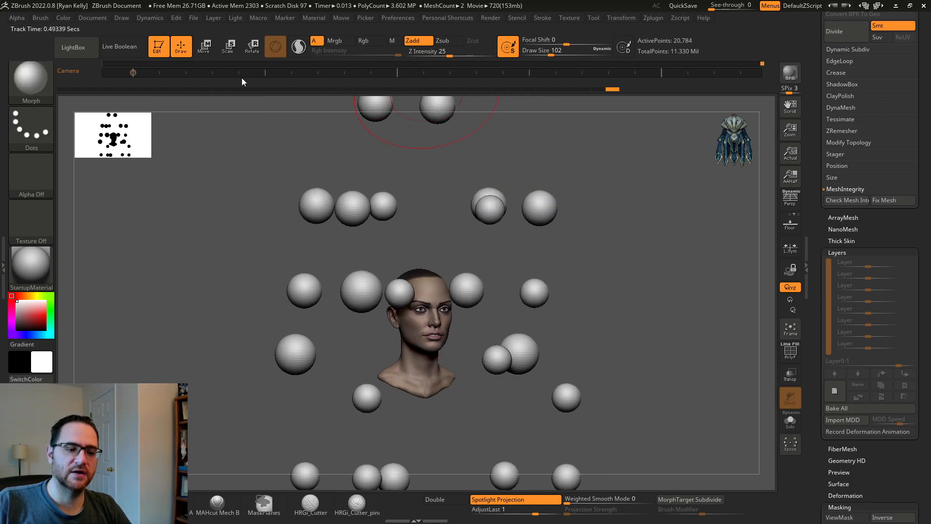
pyautogui.moveTo(432, 153); pyautogui.dragTo(460, 148)
pyautogui.click(560, 72)
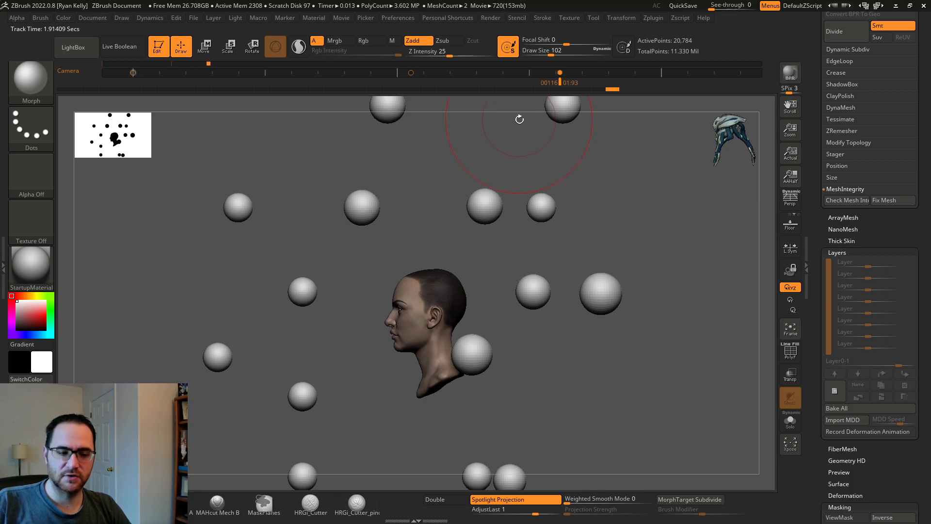
# Step: Step back and forth between the two camera keyframes to compare the stored views
pyautogui.press('Left')
pyautogui.press('Left')
pyautogui.press('Right')
pyautogui.press('Right')
pyautogui.press('Left')
pyautogui.press('Left')
pyautogui.press('Right')
pyautogui.press('Right')
pyautogui.press('Left')
pyautogui.press('Left')
pyautogui.press('Right')
pyautogui.press('Right')
pyautogui.press('Left')
pyautogui.press('Left')
pyautogui.press('Right')
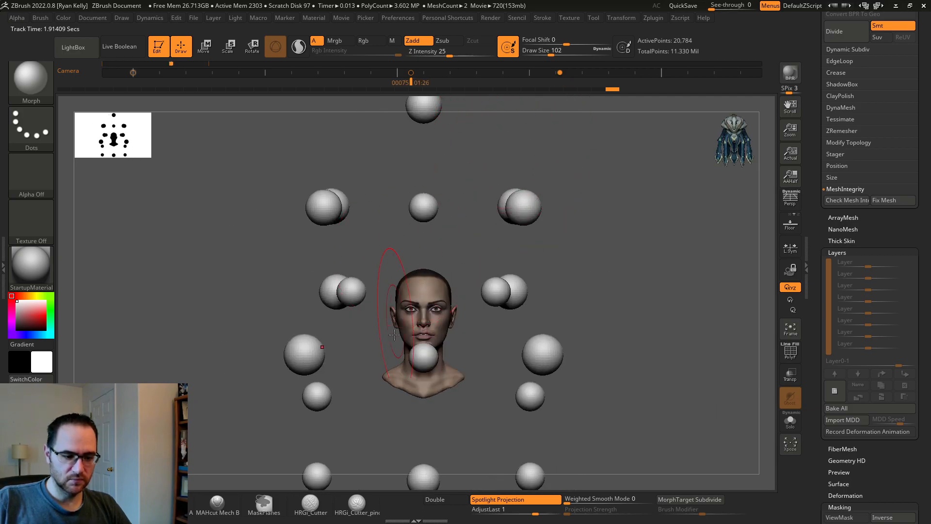
pyautogui.press('Right')
pyautogui.press('Left')
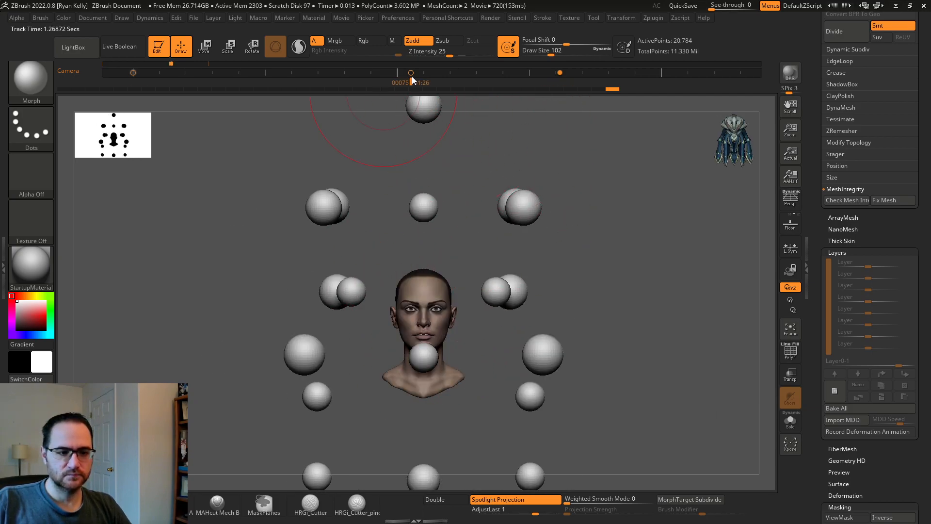
# Step: Remove the camera keyframes at frames 75 and 116 and return the timeline to frame 0
pyautogui.press('ctrl')
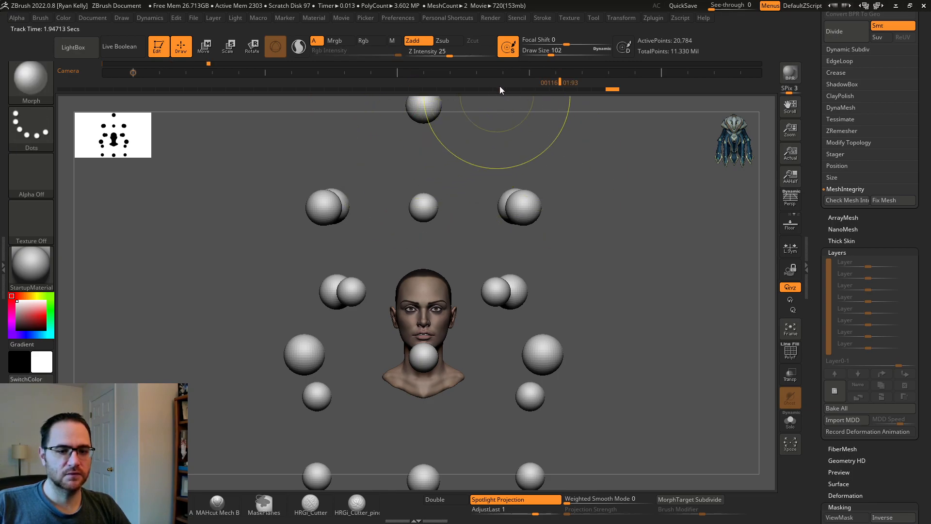
pyautogui.moveTo(547, 88); pyautogui.dragTo(133, 80)
pyautogui.moveTo(220, 158); pyautogui.dragTo(242, 138)
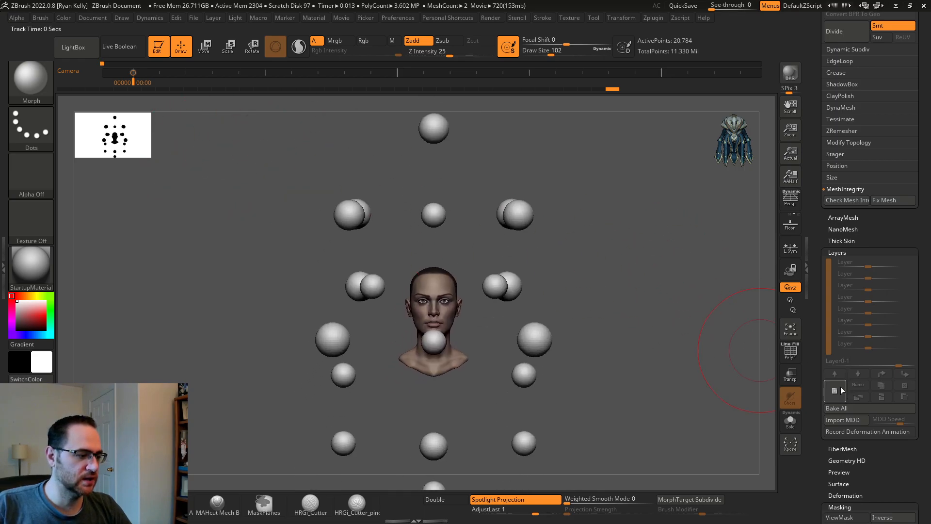
# Step: Raise the sphere mesh to SDiv 2 and create a new recording layer for it
pyautogui.moveTo(679, 325)
pyautogui.mouseDown()
pyautogui.moveTo(698, 325)
pyautogui.moveTo(690, 333)
pyautogui.mouseUp()
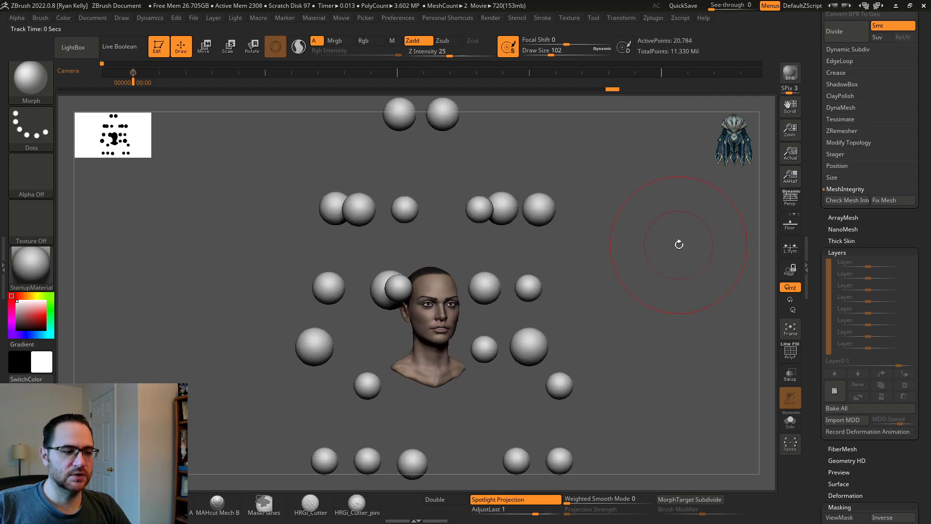
pyautogui.press('d')
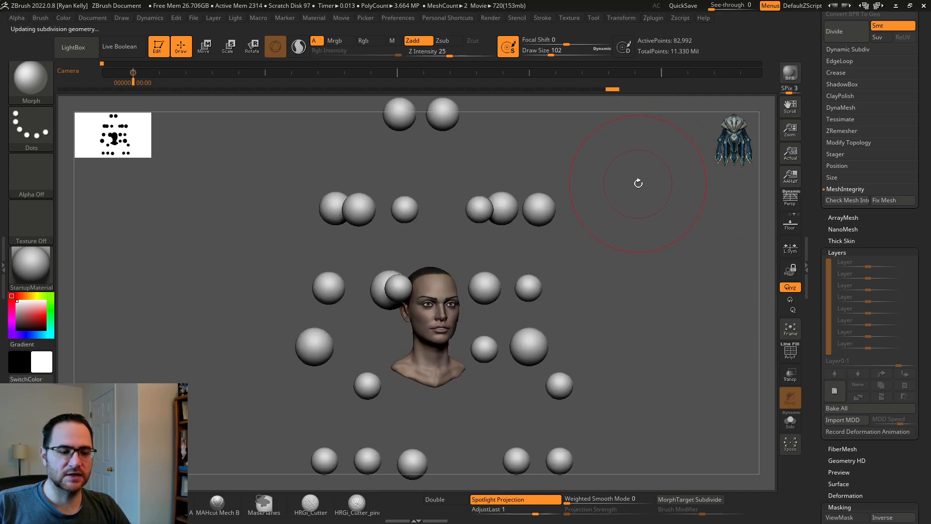
pyautogui.keyDown('alt'); pyautogui.moveTo(606, 194); pyautogui.dragTo(613, 204); pyautogui.keyUp('alt')
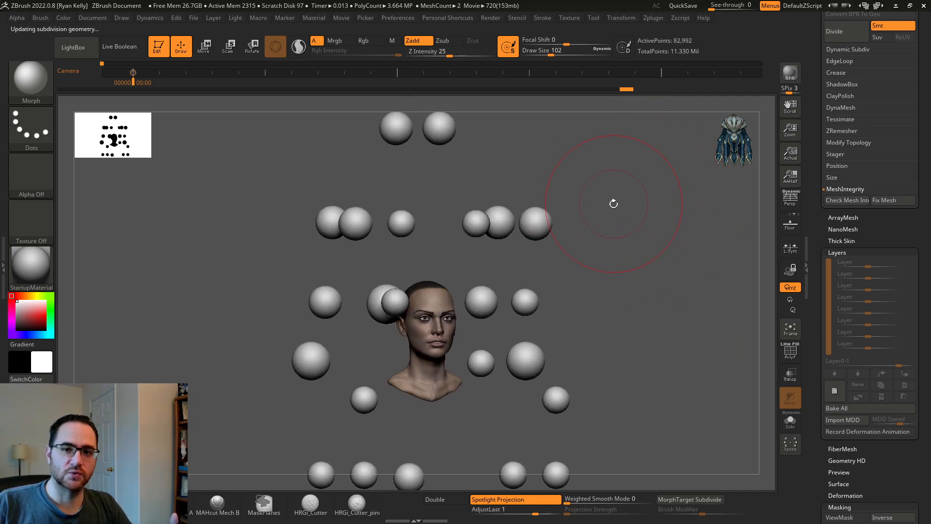
pyautogui.click(834, 391)
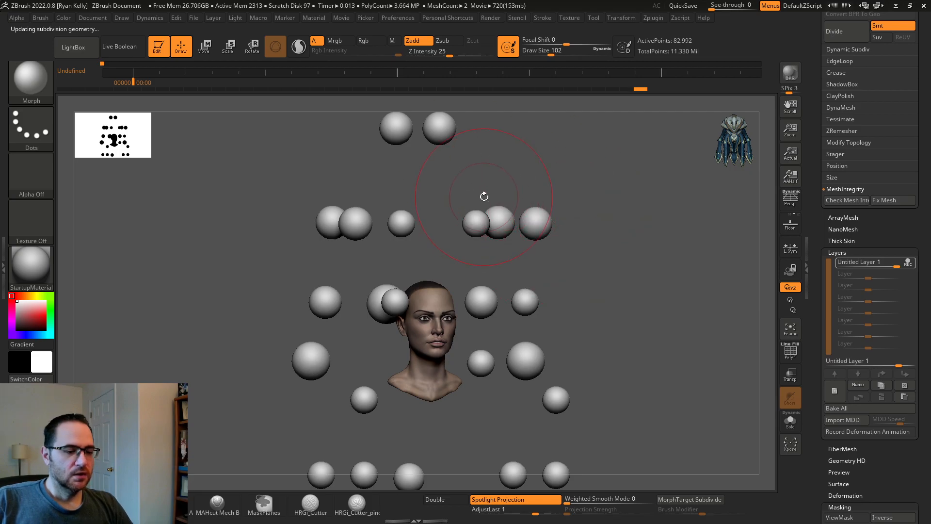
# Step: Try brushing some spheres toward their stored morph target, then undo the strokes
pyautogui.moveTo(474, 225)
pyautogui.mouseDown()
pyautogui.moveTo(438, 268)
pyautogui.moveTo(459, 254)
pyautogui.mouseUp()
pyautogui.moveTo(584, 270)
pyautogui.mouseDown()
pyautogui.moveTo(506, 259)
pyautogui.moveTo(548, 286)
pyautogui.moveTo(595, 247)
pyautogui.moveTo(556, 231)
pyautogui.mouseUp()
pyautogui.hotkey('ctrl', 'z')
pyautogui.hotkey('ctrl', 'z')
# Step: Brush all spheres back to their stored morph target around the head using the Morph brush at Draw Size 278
pyautogui.moveTo(276, 210)
pyautogui.mouseDown()
pyautogui.moveTo(246, 202)
pyautogui.moveTo(259, 212)
pyautogui.mouseUp()
pyautogui.press(']')
pyautogui.moveTo(398, 197)
pyautogui.mouseDown()
pyautogui.moveTo(417, 254)
pyautogui.moveTo(470, 171)
pyautogui.mouseUp()
pyautogui.moveTo(493, 265)
pyautogui.mouseDown()
pyautogui.moveTo(467, 213)
pyautogui.moveTo(514, 291)
pyautogui.mouseUp()
pyautogui.moveTo(562, 250); pyautogui.dragTo(559, 276)
pyautogui.hotkey('ctrl', 'z')
pyautogui.moveTo(482, 289)
pyautogui.mouseDown()
pyautogui.moveTo(601, 408)
pyautogui.moveTo(600, 437)
pyautogui.moveTo(509, 315)
pyautogui.moveTo(435, 312)
pyautogui.mouseUp()
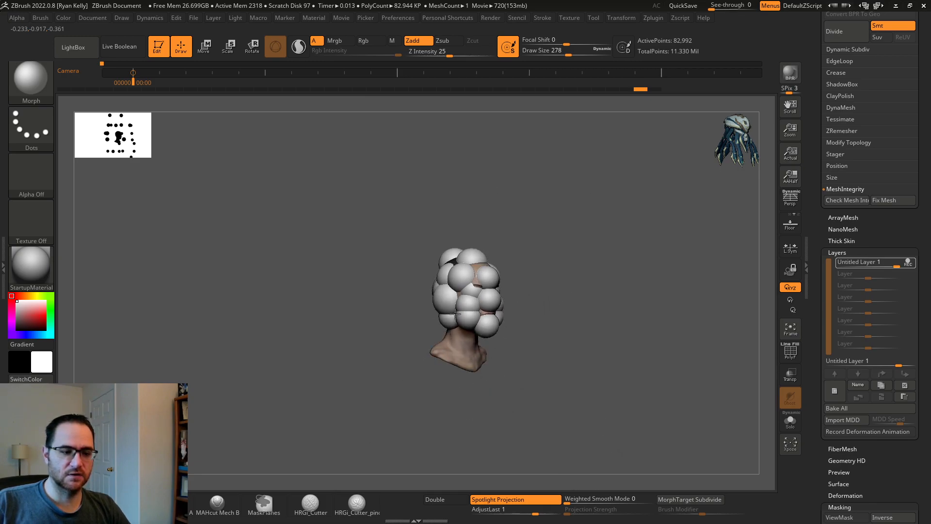
pyautogui.moveTo(538, 327); pyautogui.dragTo(587, 302)
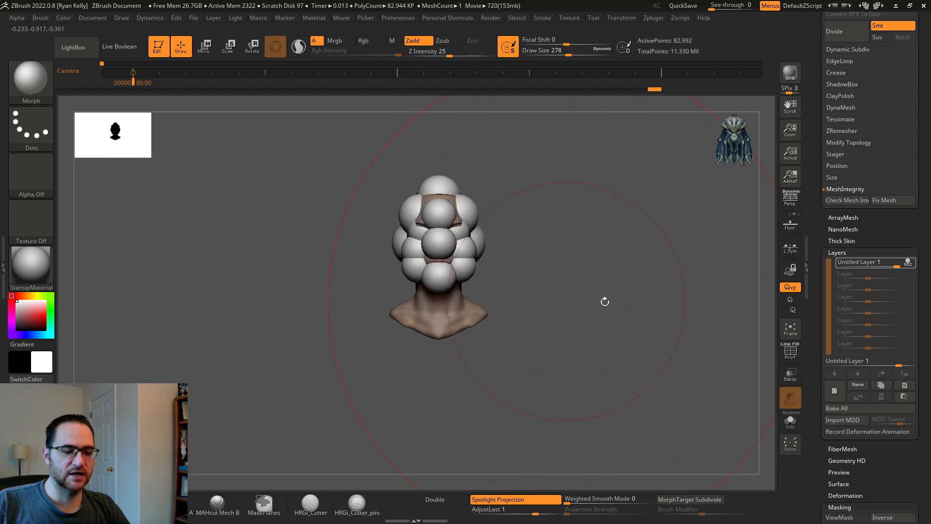
# Step: Stop recording the layer that gathers the spheres around the head and hide it so the spheres spread out
pyautogui.keyDown('alt'); pyautogui.moveTo(567, 250); pyautogui.dragTo(570, 289); pyautogui.keyUp('alt')
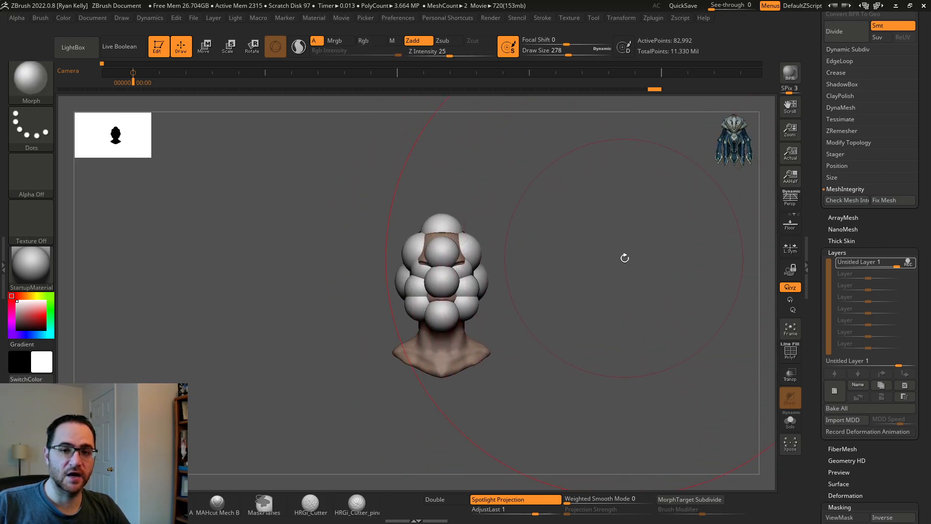
pyautogui.moveTo(906, 265); pyautogui.dragTo(877, 266)
pyautogui.moveTo(890, 266)
pyautogui.mouseDown()
pyautogui.moveTo(910, 265)
pyautogui.moveTo(868, 263)
pyautogui.moveTo(907, 265)
pyautogui.mouseUp()
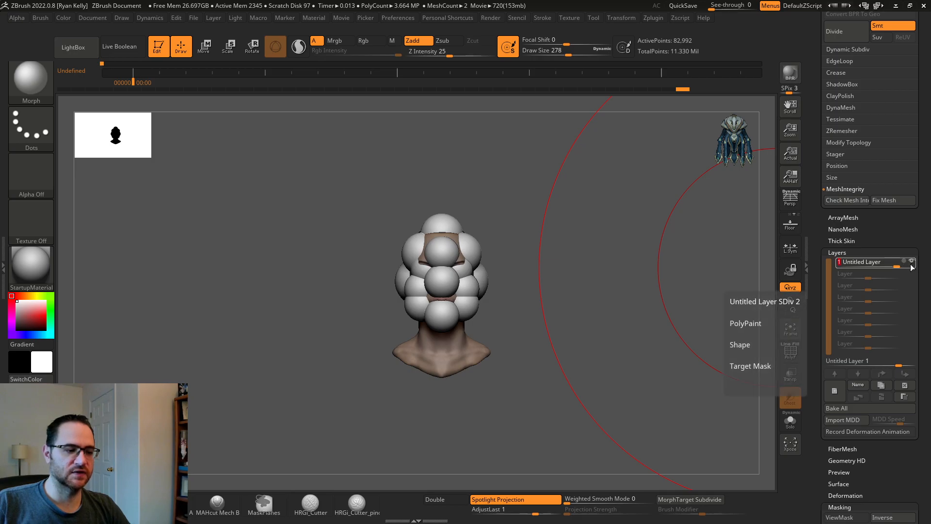
pyautogui.moveTo(732, 248)
pyautogui.mouseDown()
pyautogui.moveTo(770, 255)
pyautogui.moveTo(783, 229)
pyautogui.moveTo(736, 257)
pyautogui.mouseUp()
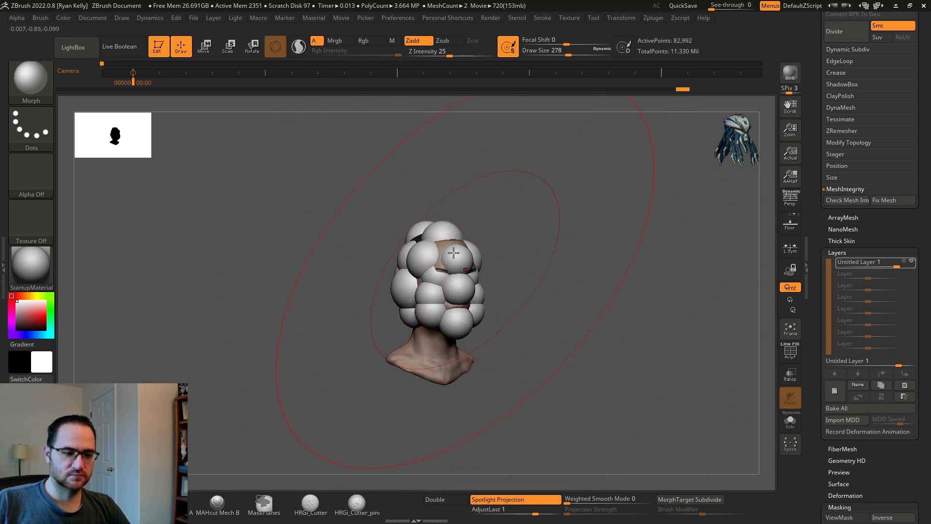
pyautogui.click(913, 261)
pyautogui.moveTo(686, 258)
pyautogui.keyDown('alt'); pyautogui.mouseDown()
pyautogui.moveTo(657, 218)
pyautogui.moveTo(656, 241)
pyautogui.moveTo(627, 159)
pyautogui.moveTo(632, 207)
pyautogui.moveTo(635, 171)
pyautogui.mouseUp(); pyautogui.keyUp('alt')
pyautogui.keyDown('alt'); pyautogui.moveTo(626, 243); pyautogui.dragTo(641, 257); pyautogui.keyUp('alt')
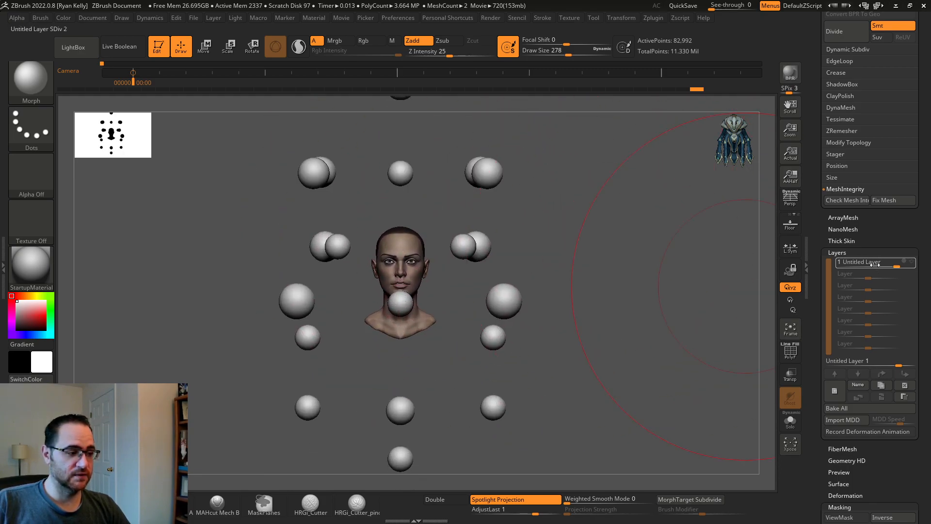
# Step: Rename the layer to Position 2 and create a new recording layer
pyautogui.click(859, 385)
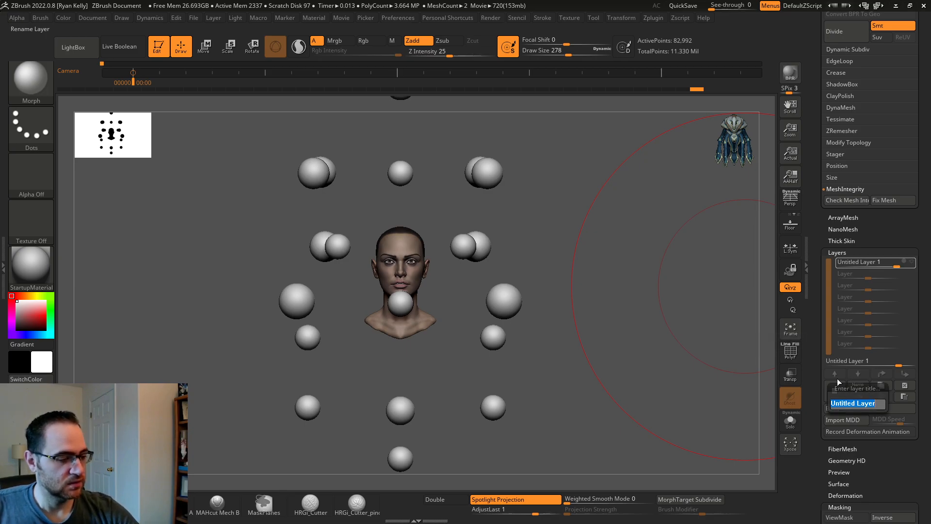
pyautogui.press('shift')
pyautogui.write('Position 2')
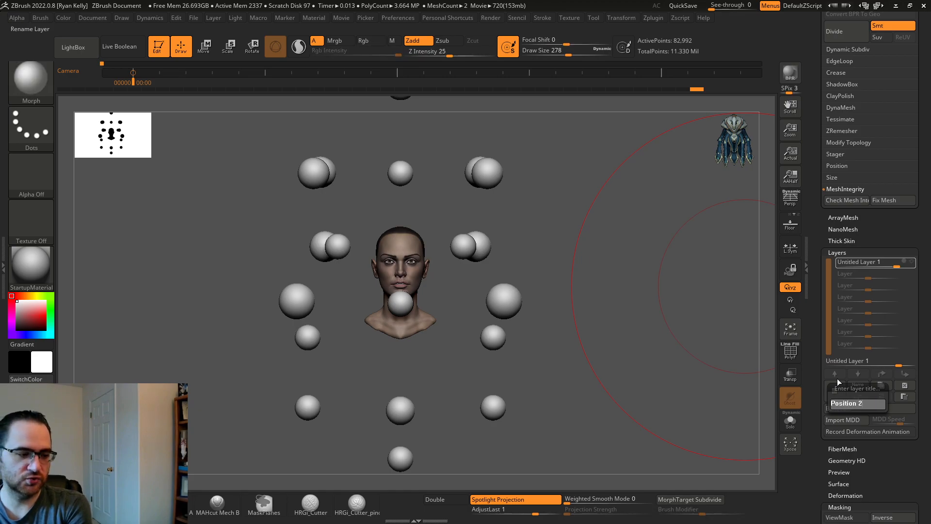
pyautogui.press('Return')
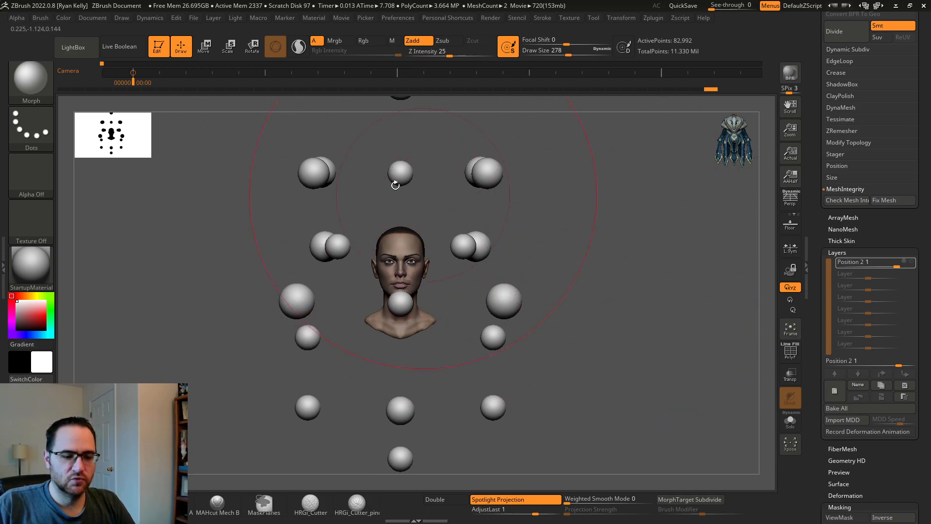
pyautogui.click(835, 391)
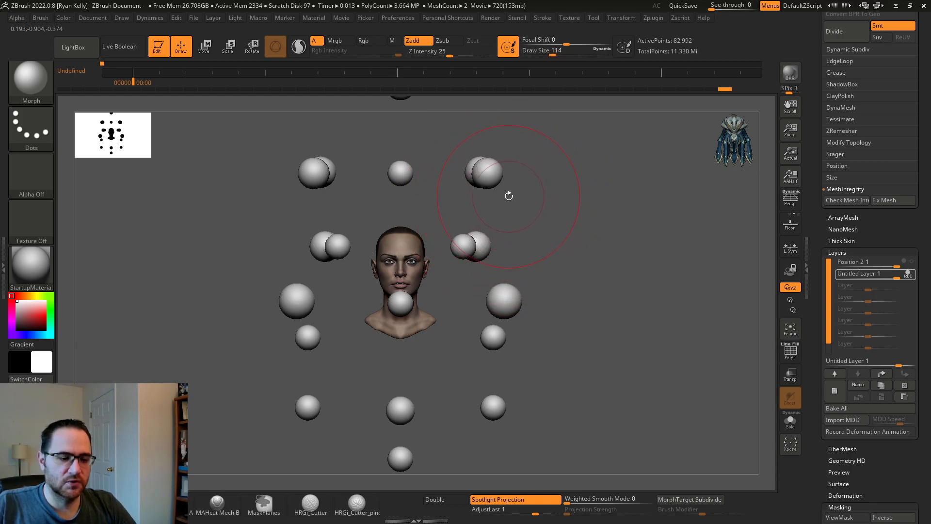
# Step: Mask several outer spheres above and behind the head with the MaskPen brush at Draw Size 58
pyautogui.keyDown('alt'); pyautogui.moveTo(508, 194); pyautogui.dragTo(534, 252); pyautogui.keyUp('alt')
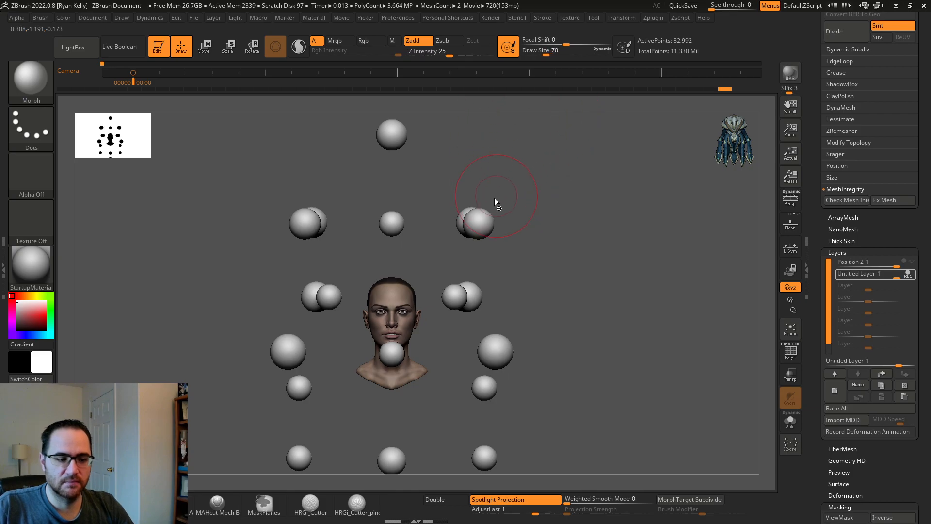
pyautogui.moveTo(490, 212)
pyautogui.mouseDown()
pyautogui.moveTo(480, 223)
pyautogui.moveTo(490, 218)
pyautogui.mouseUp()
pyautogui.keyDown('ctrl'); pyautogui.click(356, 230); pyautogui.keyUp('ctrl')
pyautogui.moveTo(347, 199)
pyautogui.mouseDown()
pyautogui.moveTo(379, 211)
pyautogui.moveTo(356, 225)
pyautogui.mouseUp()
pyautogui.moveTo(303, 135)
pyautogui.mouseDown()
pyautogui.moveTo(332, 216)
pyautogui.moveTo(360, 204)
pyautogui.mouseUp()
pyautogui.moveTo(225, 125); pyautogui.dragTo(285, 216)
pyautogui.keyDown('ctrl'); pyautogui.click(372, 186); pyautogui.keyUp('ctrl')
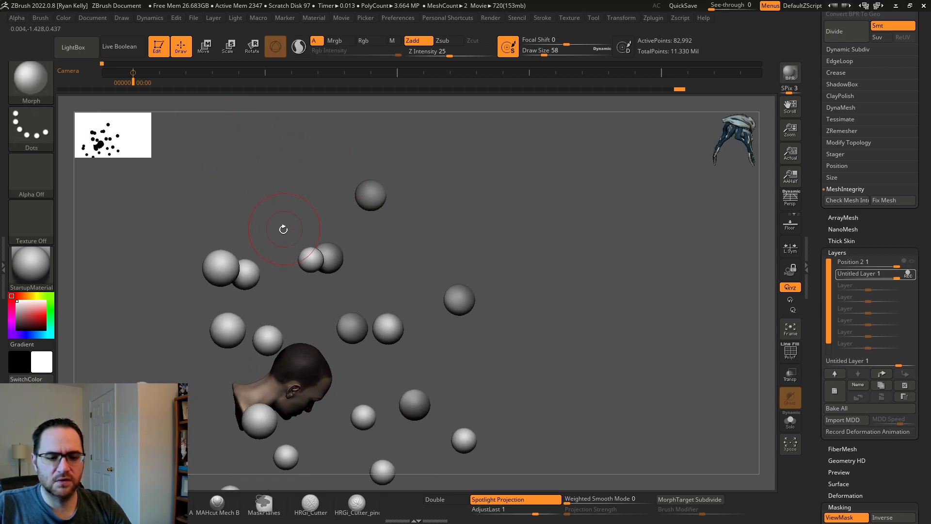
pyautogui.keyDown('ctrl'); pyautogui.click(309, 256); pyautogui.keyUp('ctrl')
pyautogui.keyDown('ctrl'); pyautogui.click(219, 267); pyautogui.keyUp('ctrl')
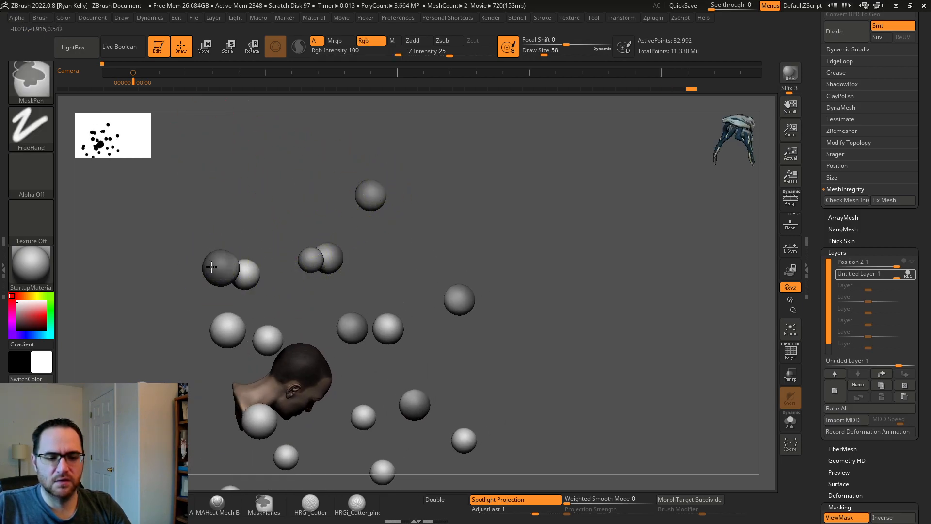
# Step: Continue masking individual spheres at the sides of the head and below it with MaskPen
pyautogui.moveTo(167, 310); pyautogui.dragTo(141, 312)
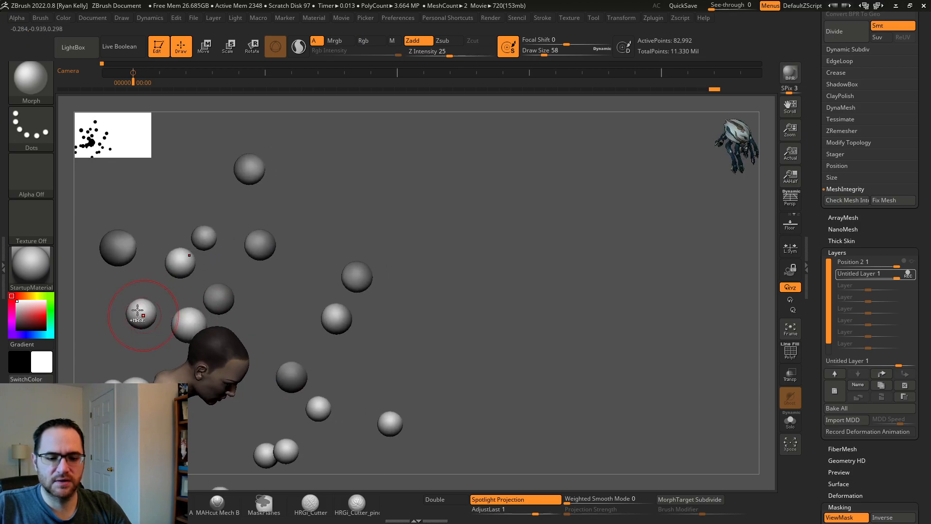
pyautogui.moveTo(110, 374); pyautogui.dragTo(199, 301)
pyautogui.keyDown('alt'); pyautogui.moveTo(77, 316); pyautogui.dragTo(228, 231); pyautogui.keyUp('alt')
pyautogui.keyDown('ctrl'); pyautogui.click(212, 246); pyautogui.keyUp('ctrl')
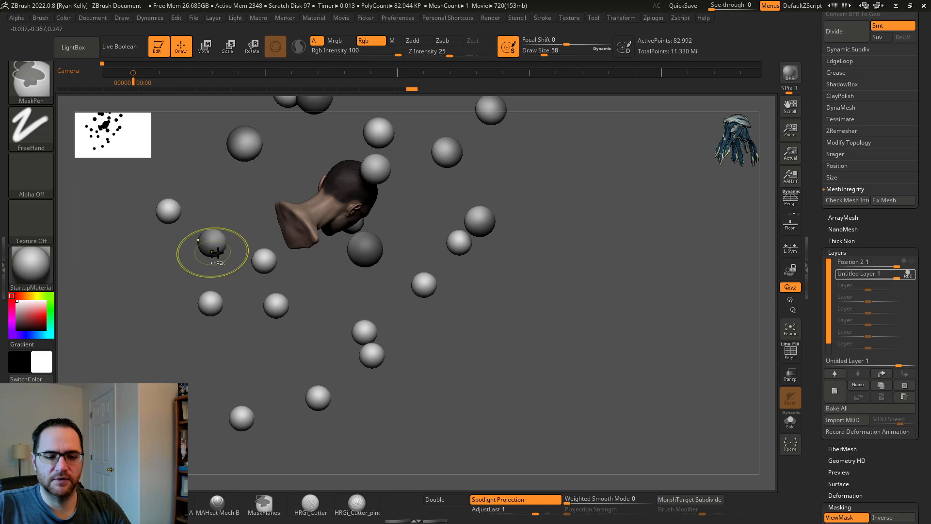
pyautogui.keyDown('ctrl'); pyautogui.click(269, 261); pyautogui.keyUp('ctrl')
pyautogui.moveTo(218, 285)
pyautogui.mouseDown()
pyautogui.moveTo(222, 301)
pyautogui.moveTo(283, 301)
pyautogui.moveTo(227, 317)
pyautogui.moveTo(235, 290)
pyautogui.mouseUp()
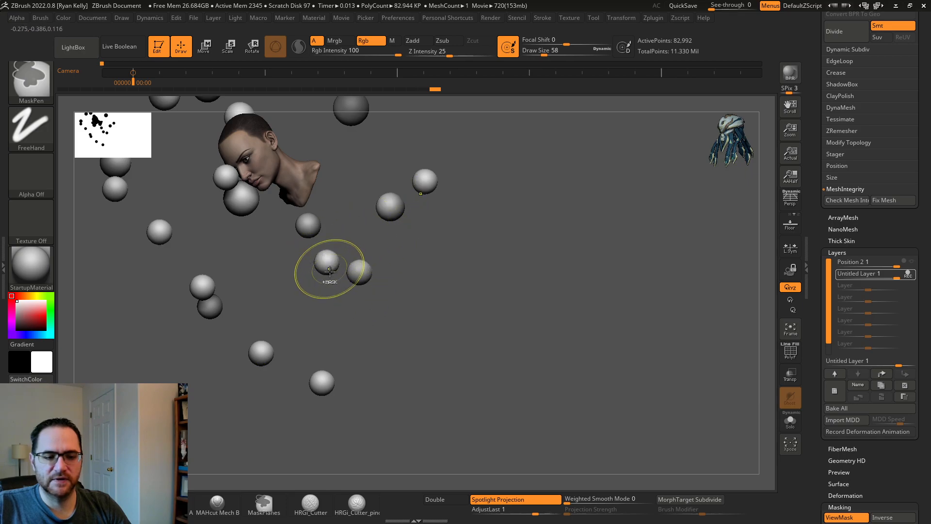
pyautogui.moveTo(350, 285); pyautogui.dragTo(340, 224)
pyautogui.press('ctrl')
pyautogui.moveTo(485, 340); pyautogui.dragTo(374, 208)
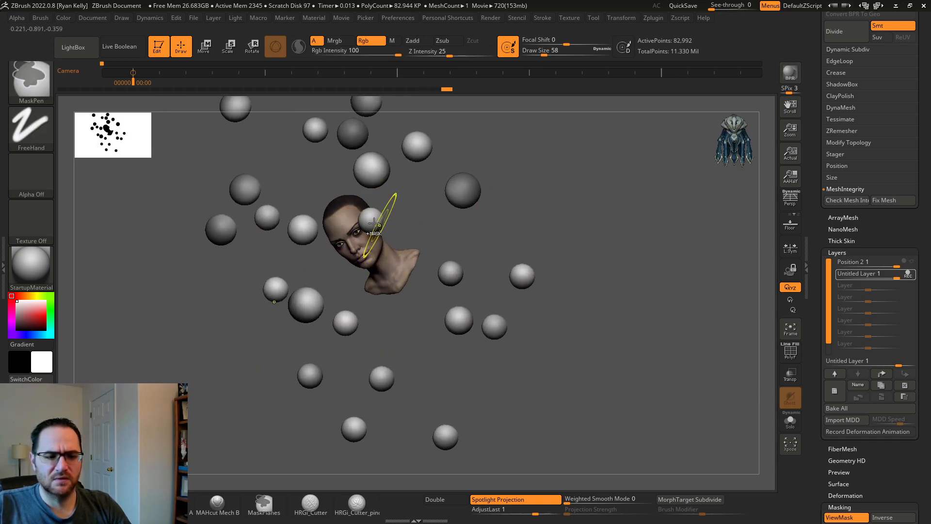
pyautogui.moveTo(385, 235); pyautogui.dragTo(350, 221, button='right')
pyautogui.moveTo(357, 167); pyautogui.dragTo(274, 217, button='right')
pyautogui.moveTo(263, 165); pyautogui.dragTo(371, 213, button='right')
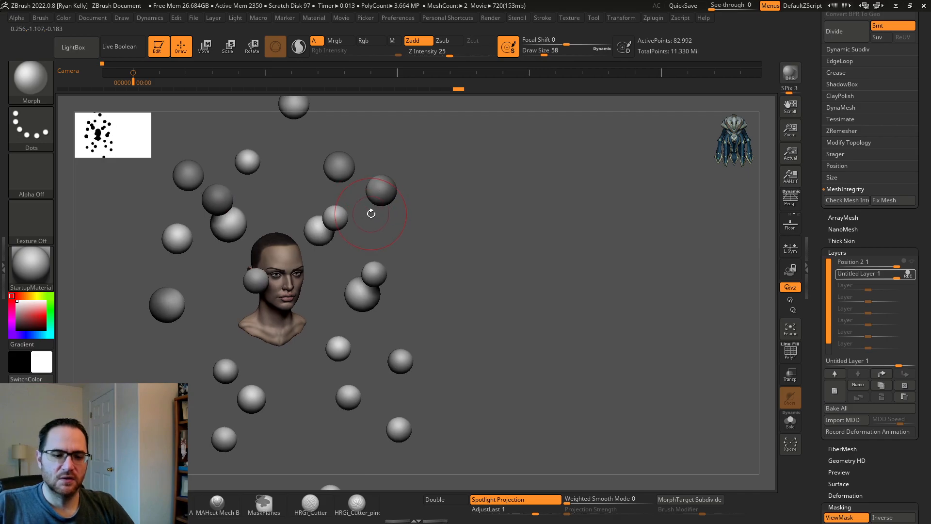
pyautogui.press('ctrl')
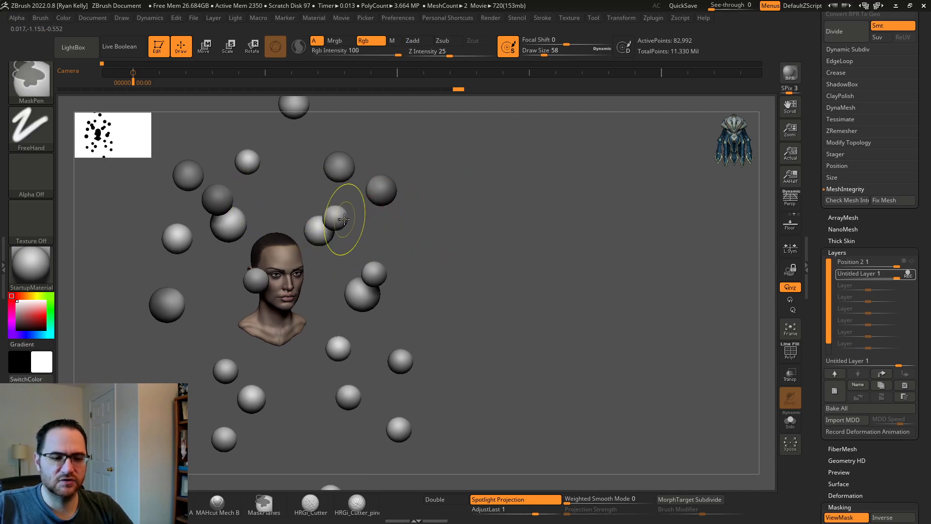
# Step: Try scaling the unmasked spheres uniformly with TransposeCloth, then undo it
pyautogui.press('w')
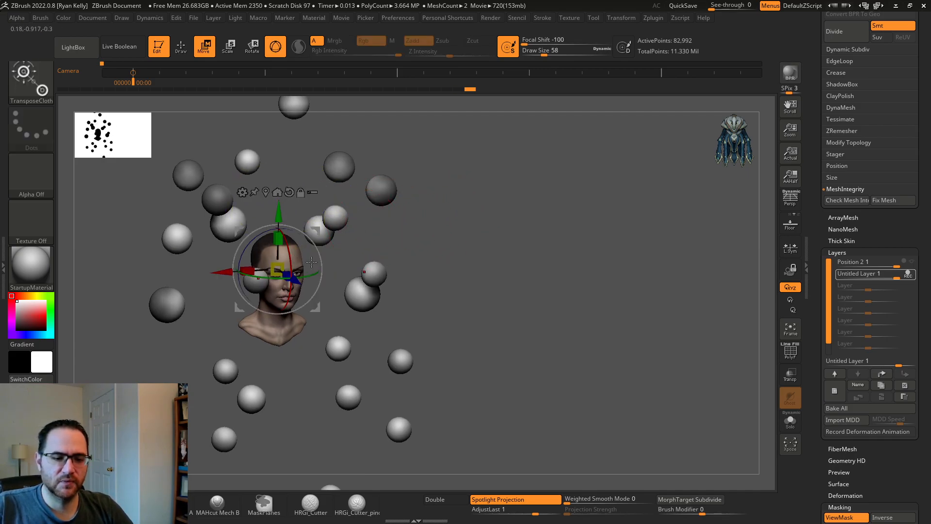
pyautogui.keyDown('shift'); pyautogui.moveTo(456, 248); pyautogui.dragTo(433, 247, button='right'); pyautogui.keyUp('shift')
pyautogui.keyDown('alt'); pyautogui.moveTo(360, 252); pyautogui.dragTo(420, 248, button='right'); pyautogui.keyUp('alt')
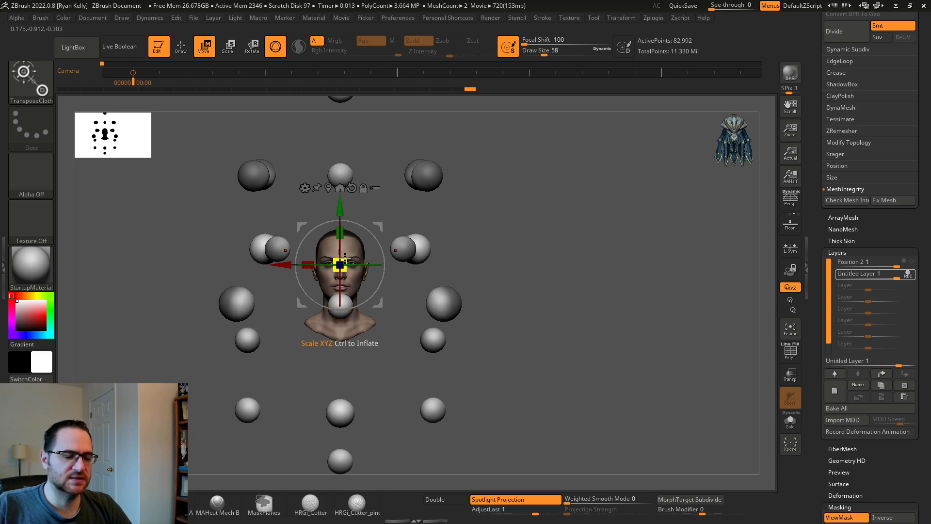
pyautogui.moveTo(345, 256); pyautogui.dragTo(309, 273)
pyautogui.hotkey('ctrl', 'z')
# Step: Lower the sphere mesh by one subdivision level, try the uniform scale again and undo it
pyautogui.hotkey('shift', 'd')
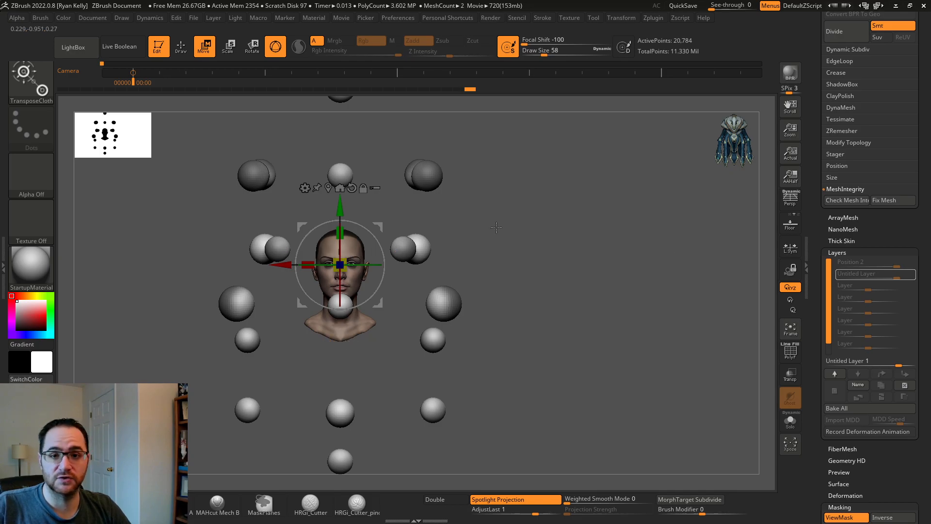
pyautogui.moveTo(345, 257); pyautogui.dragTo(291, 273)
pyautogui.hotkey('ctrl', 'z')
# Step: Touch up the mask on the spheres beside the head, then try a TransposeCloth scale and undo it
pyautogui.moveTo(470, 230); pyautogui.dragTo(519, 216)
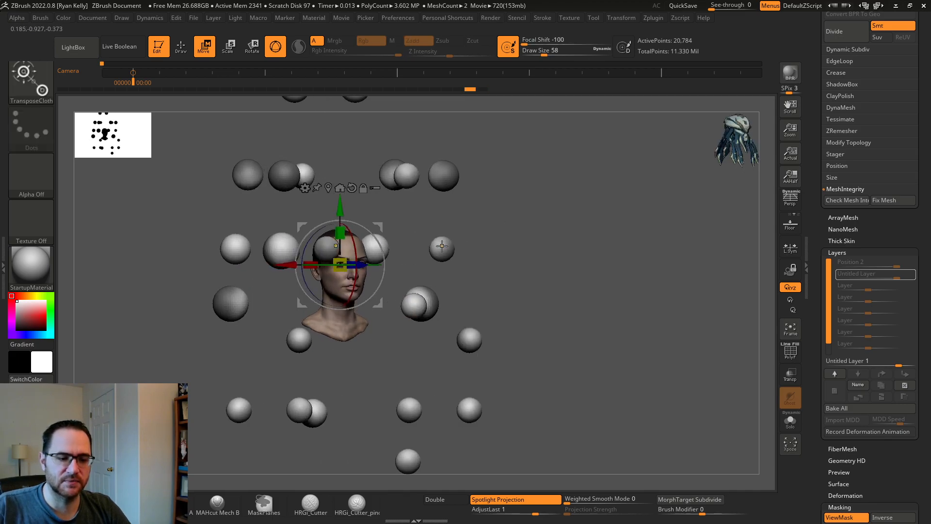
pyautogui.press('ctrl')
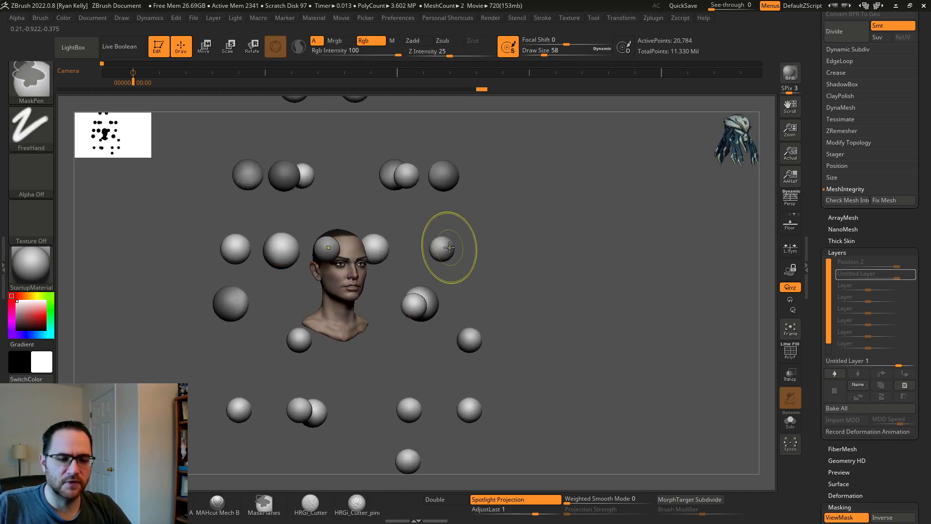
pyautogui.press('w')
pyautogui.moveTo(345, 258); pyautogui.dragTo(302, 275)
pyautogui.hotkey('ctrl', 'z')
# Step: Refine the mask on the spheres behind the head, then test the TransposeCloth transform and undo it
pyautogui.press('q')
pyautogui.moveTo(539, 209); pyautogui.dragTo(422, 221)
pyautogui.keyDown('ctrl'); pyautogui.click(440, 249); pyautogui.keyUp('ctrl')
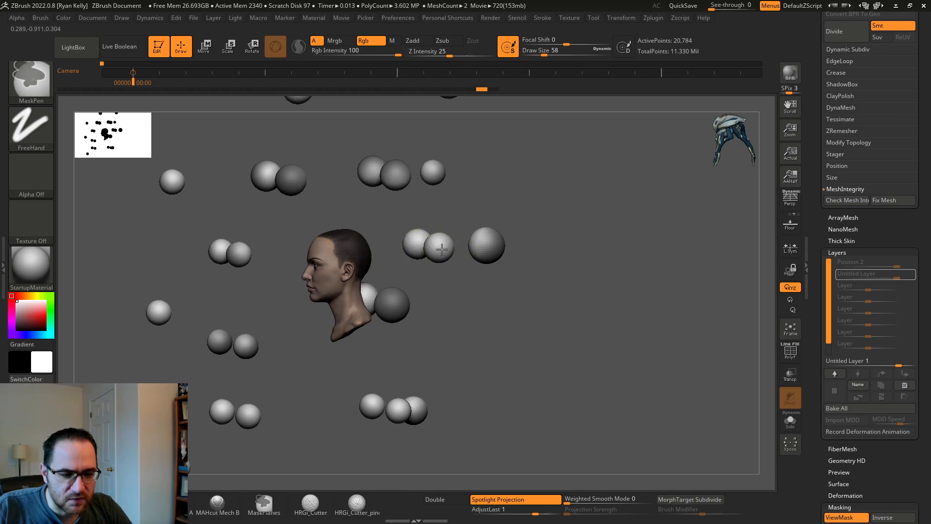
pyautogui.hotkey('ctrl', 'z')
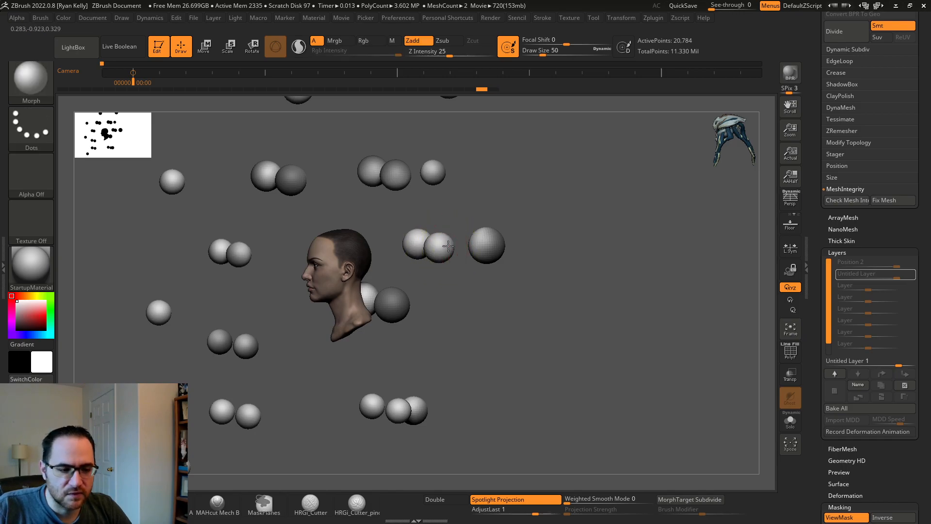
pyautogui.press('ctrl')
pyautogui.moveTo(532, 210); pyautogui.dragTo(575, 210)
pyautogui.press('w')
pyautogui.moveTo(353, 263); pyautogui.dragTo(350, 291)
pyautogui.hotkey('ctrl', 'z')
# Step: Mask more spheres in front of the face and above the head at Draw Size 30 and try scaling the rest
pyautogui.press('q')
pyautogui.moveTo(541, 247); pyautogui.dragTo(548, 250)
pyautogui.moveTo(457, 286); pyautogui.dragTo(439, 283)
pyautogui.press('ctrl')
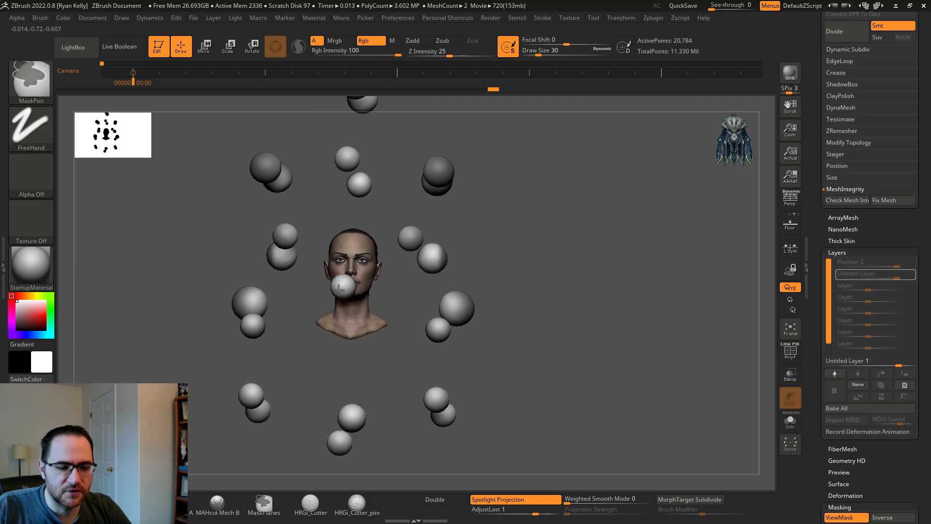
pyautogui.moveTo(356, 369); pyautogui.dragTo(342, 431)
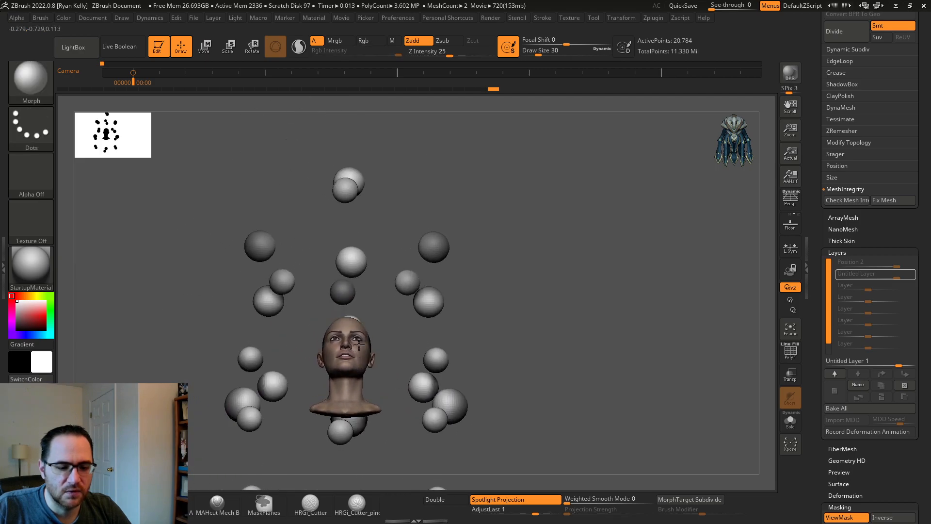
pyautogui.press('ctrl')
pyautogui.moveTo(395, 326)
pyautogui.mouseDown()
pyautogui.moveTo(585, 365)
pyautogui.moveTo(517, 348)
pyautogui.moveTo(607, 330)
pyautogui.moveTo(644, 305)
pyautogui.moveTo(655, 316)
pyautogui.moveTo(625, 319)
pyautogui.mouseUp()
pyautogui.press('ctrl')
pyautogui.press('w')
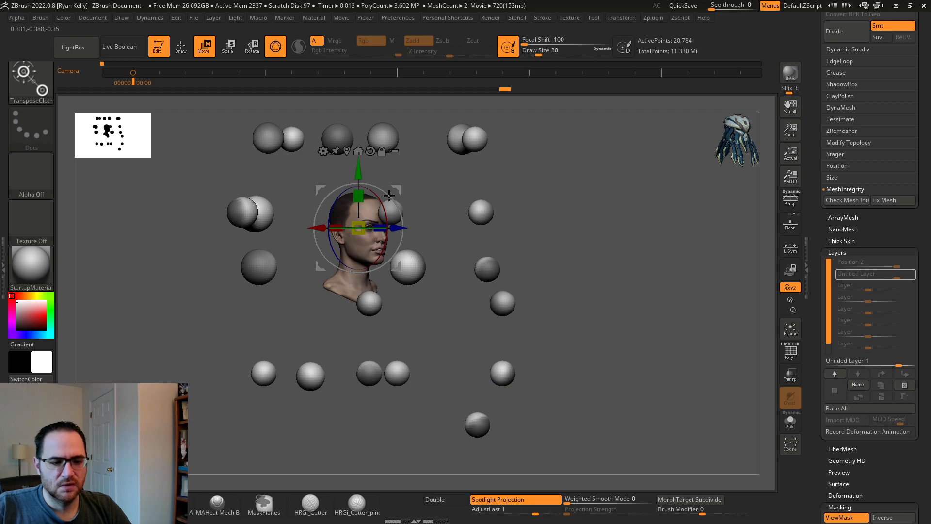
pyautogui.moveTo(358, 228); pyautogui.dragTo(228, 299)
# Step: Add a mask to a sphere below the neck, then try scaling the unmasked spheres and undo it
pyautogui.press('q')
pyautogui.moveTo(204, 337)
pyautogui.mouseDown()
pyautogui.moveTo(252, 335)
pyautogui.moveTo(286, 315)
pyautogui.mouseUp()
pyautogui.keyDown('ctrl'); pyautogui.click(301, 338); pyautogui.keyUp('ctrl')
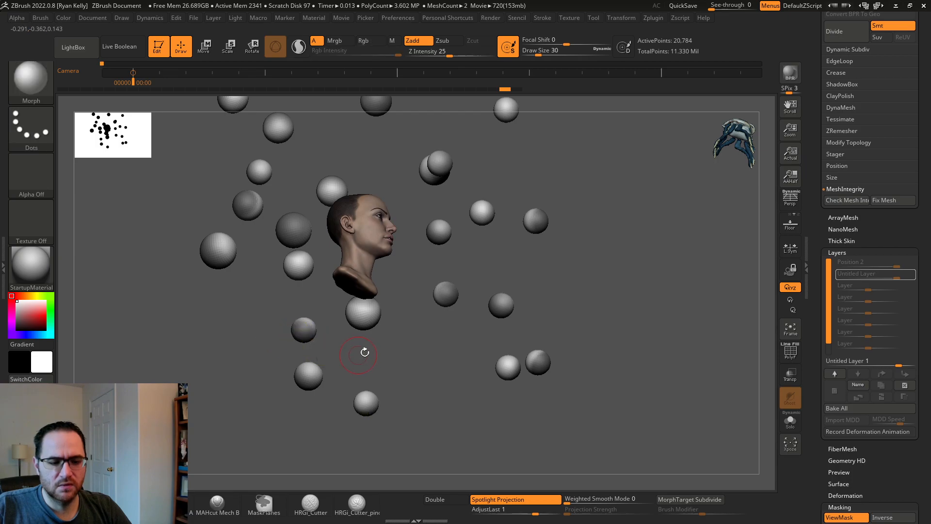
pyautogui.moveTo(361, 354); pyautogui.dragTo(341, 374)
pyautogui.press('w')
pyautogui.moveTo(439, 207); pyautogui.dragTo(396, 236)
pyautogui.hotkey('ctrl', 'z')
# Step: Extend the mask on the spheres level with the head, then retry the scale and undo it
pyautogui.press('q')
pyautogui.moveTo(597, 202); pyautogui.dragTo(562, 202)
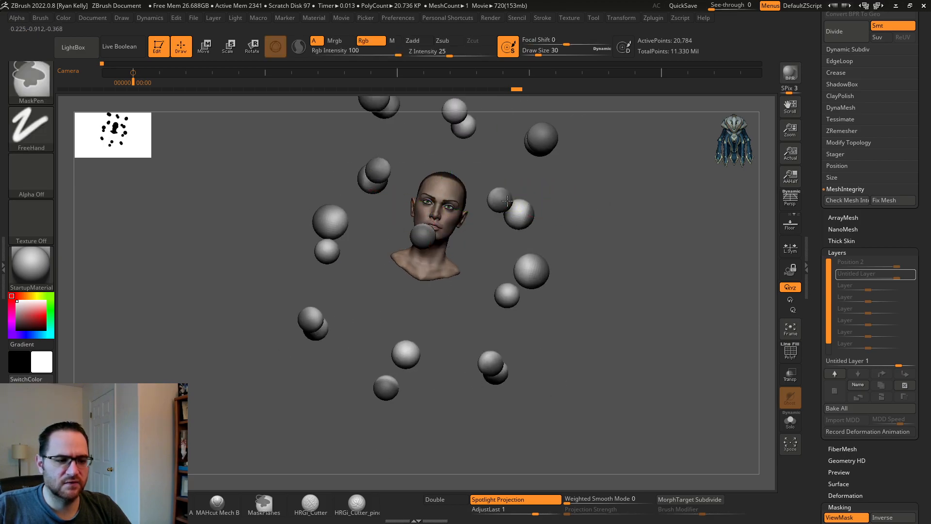
pyautogui.press('w')
pyautogui.moveTo(439, 205); pyautogui.dragTo(388, 227)
pyautogui.hotkey('ctrl', 'z')
# Step: Fill in the masks of the spheres above and behind the head from a side view
pyautogui.moveTo(543, 162)
pyautogui.keyDown('alt'); pyautogui.mouseDown()
pyautogui.moveTo(543, 230)
pyautogui.moveTo(334, 218)
pyautogui.mouseUp(); pyautogui.keyUp('alt')
pyautogui.press('q')
pyautogui.moveTo(616, 184); pyautogui.dragTo(568, 204)
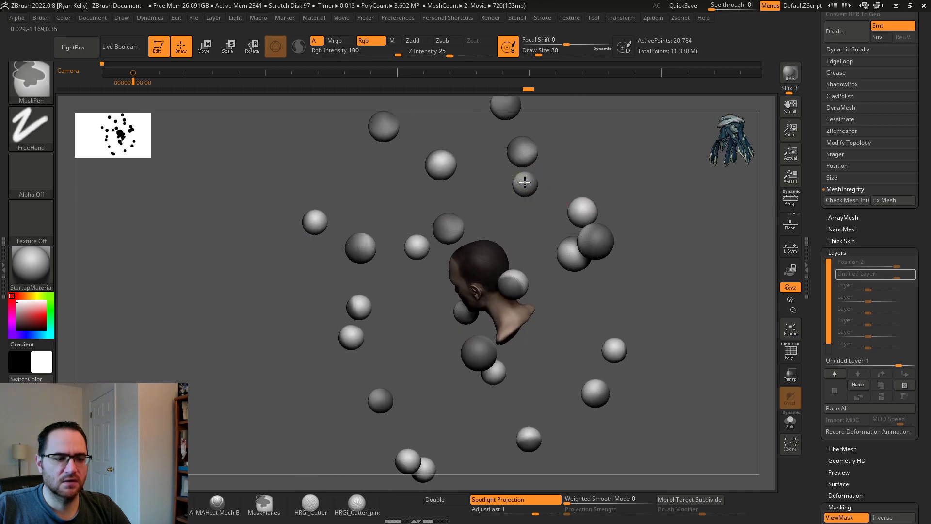
pyautogui.moveTo(586, 168)
pyautogui.mouseDown()
pyautogui.moveTo(618, 151)
pyautogui.moveTo(568, 164)
pyautogui.moveTo(589, 181)
pyautogui.mouseUp()
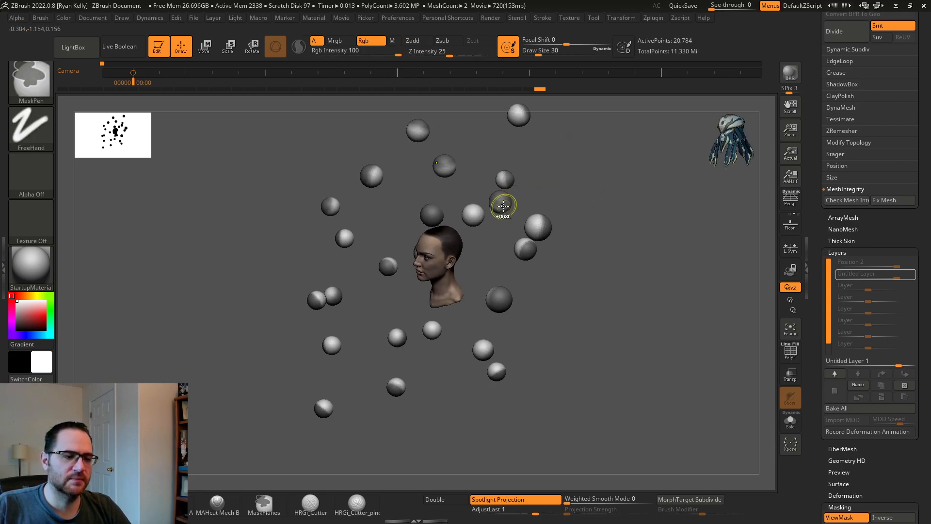
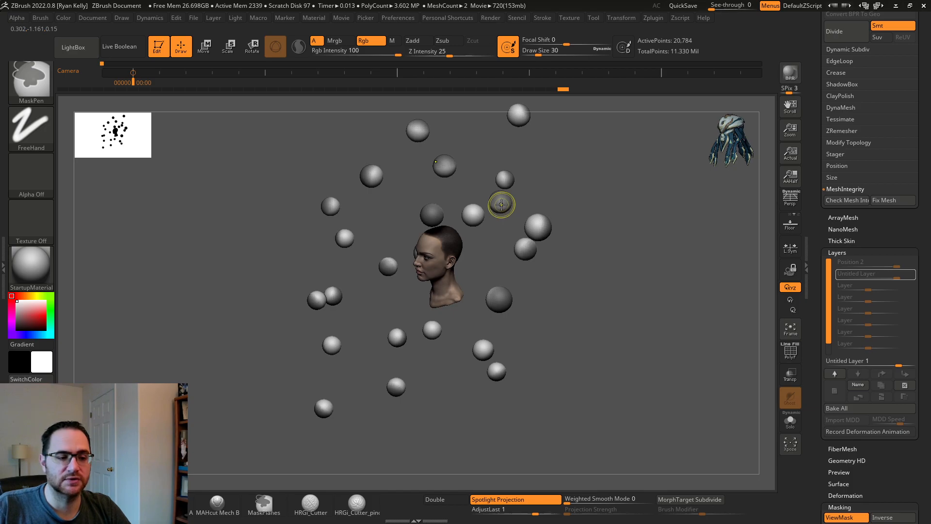
# Step: Try moving the unmasked spheres inward with TransposeCloth, then undo the attempt
pyautogui.keyDown('shift'); pyautogui.moveTo(577, 185); pyautogui.dragTo(590, 155); pyautogui.keyUp('shift')
pyautogui.press('w')
pyautogui.moveTo(431, 272); pyautogui.dragTo(391, 271)
pyautogui.hotkey('ctrl', 'z')
# Step: Lower the Firmness of the Dynamics simulation, then try scaling the spheres and undo it
pyautogui.keyDown('alt'); pyautogui.moveTo(591, 229); pyautogui.dragTo(588, 240); pyautogui.keyUp('alt')
pyautogui.click(138, 17)
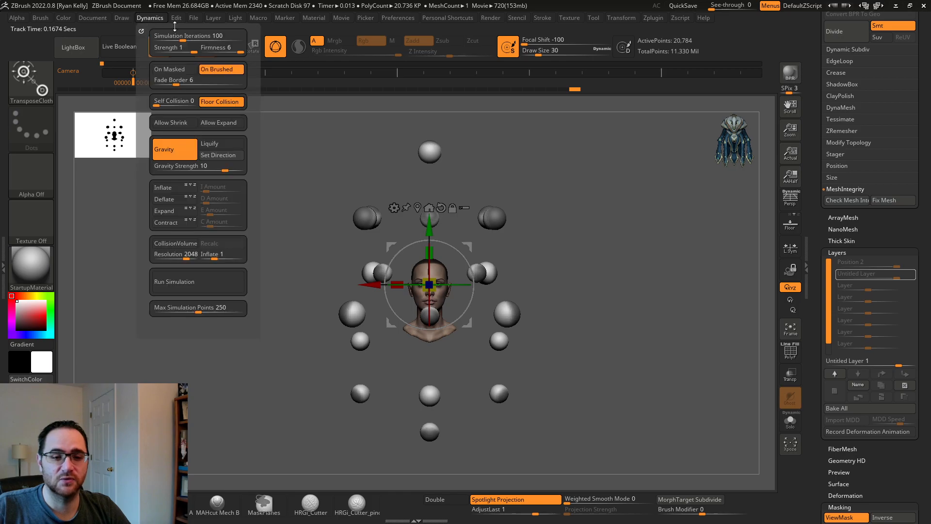
pyautogui.moveTo(235, 49); pyautogui.dragTo(214, 50)
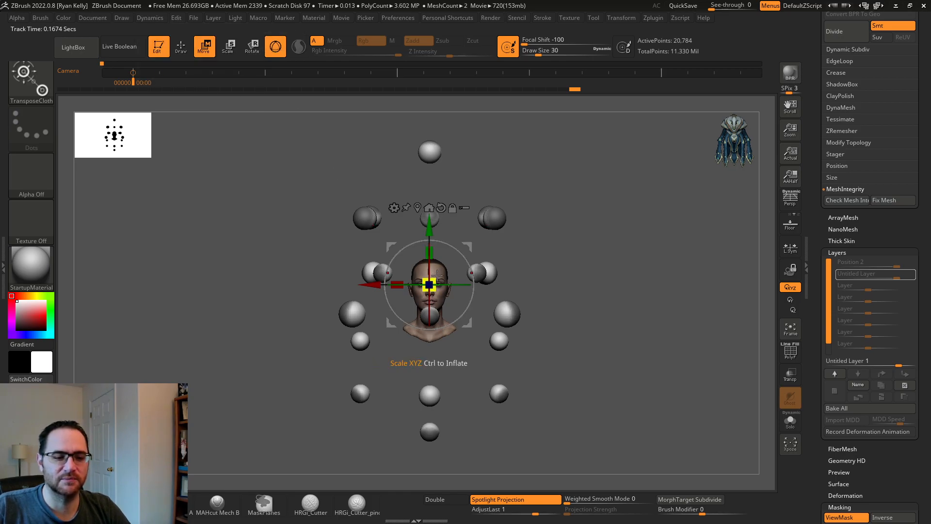
pyautogui.moveTo(434, 278); pyautogui.dragTo(273, 311)
pyautogui.hotkey('ctrl', 'z')
# Step: Try scaling the spheres down and up several times with the reduced Firmness, undoing each attempt
pyautogui.moveTo(587, 244)
pyautogui.keyDown('ctrl'); pyautogui.mouseDown(button='right')
pyautogui.moveTo(586, 286)
pyautogui.moveTo(618, 294)
pyautogui.mouseUp(button='right'); pyautogui.keyUp('ctrl')
pyautogui.moveTo(427, 286)
pyautogui.mouseDown()
pyautogui.moveTo(377, 334)
pyautogui.moveTo(335, 354)
pyautogui.mouseUp()
pyautogui.hotkey('ctrl', 'z')
pyautogui.moveTo(427, 286); pyautogui.dragTo(331, 353)
pyautogui.hotkey('ctrl', 'z')
pyautogui.moveTo(431, 281); pyautogui.dragTo(626, 269)
pyautogui.hotkey('ctrl', 'z')
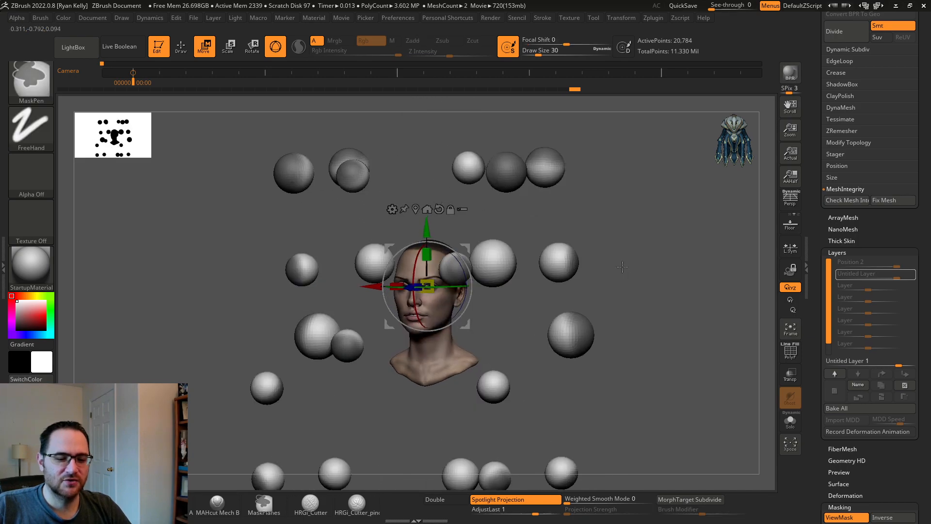
# Step: Try pulling a sphere with the SnakeHook brush, then undo the stroke
pyautogui.moveTo(373, 300); pyautogui.dragTo(360, 305)
pyautogui.moveTo(255, 357); pyautogui.dragTo(211, 314)
pyautogui.press('b')
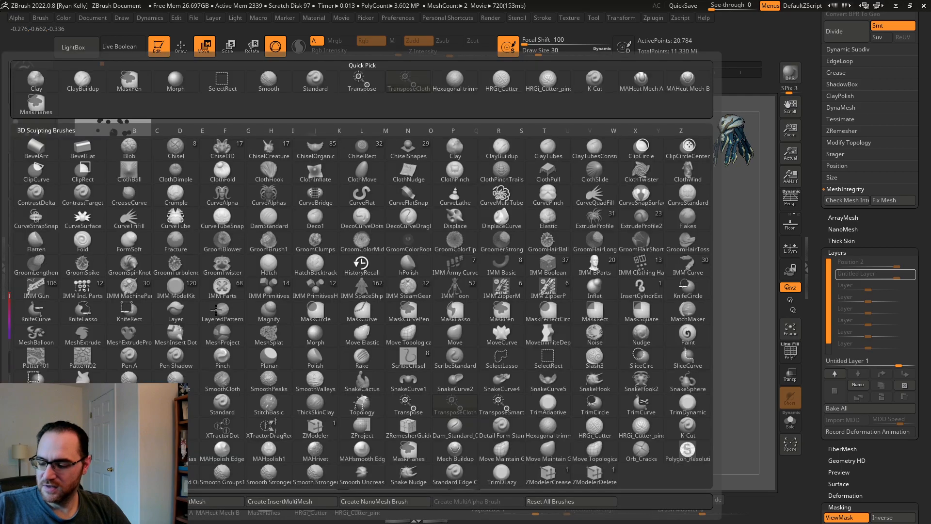
pyautogui.press('s')
pyautogui.press('h')
pyautogui.click(201, 351)
pyautogui.moveTo(179, 286)
pyautogui.keyDown('alt'); pyautogui.mouseDown()
pyautogui.moveTo(181, 245)
pyautogui.moveTo(195, 250)
pyautogui.mouseUp(); pyautogui.keyUp('alt')
pyautogui.moveTo(242, 323)
pyautogui.mouseDown()
pyautogui.moveTo(241, 292)
pyautogui.moveTo(275, 247)
pyautogui.moveTo(343, 239)
pyautogui.moveTo(378, 208)
pyautogui.moveTo(369, 220)
pyautogui.mouseUp()
pyautogui.hotkey('ctrl', 'z')
# Step: Open the brush library to choose a different sculpting brush
pyautogui.press('b')
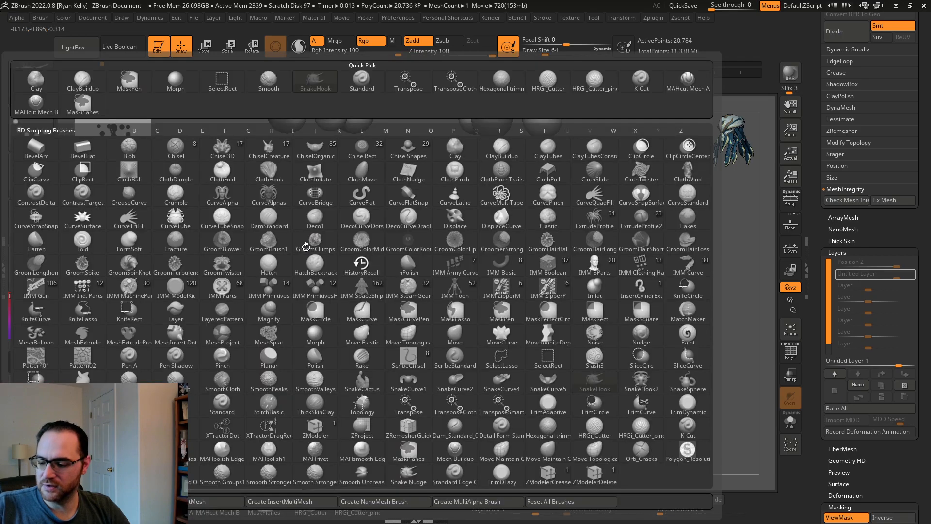
pyautogui.press('b')
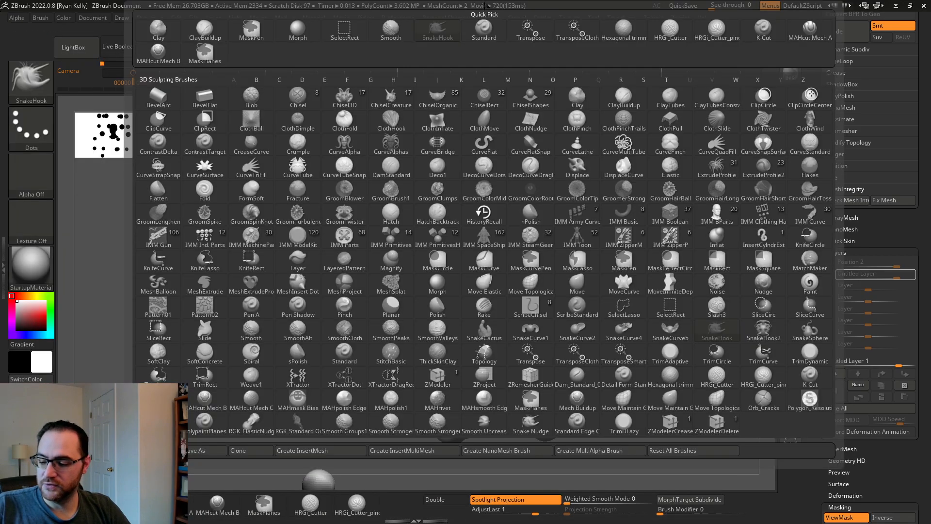
# Step: Pull the pair of spheres beside the face toward the head with the ClothHook brush
pyautogui.press('c')
pyautogui.press('h')
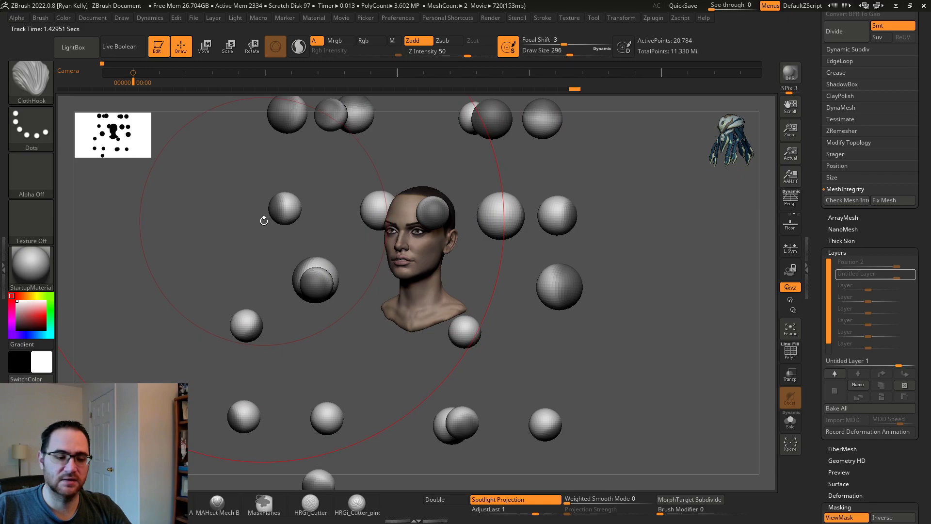
pyautogui.moveTo(507, 290)
pyautogui.mouseDown()
pyautogui.moveTo(523, 289)
pyautogui.moveTo(513, 272)
pyautogui.moveTo(390, 267)
pyautogui.moveTo(388, 243)
pyautogui.moveTo(372, 236)
pyautogui.mouseUp()
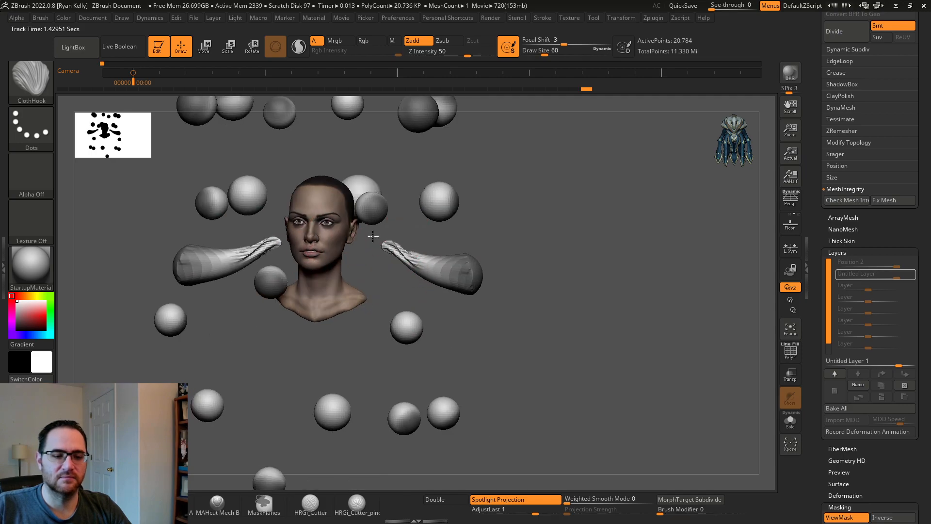
pyautogui.moveTo(241, 169)
pyautogui.mouseDown()
pyautogui.moveTo(249, 206)
pyautogui.moveTo(403, 213)
pyautogui.moveTo(243, 185)
pyautogui.moveTo(320, 228)
pyautogui.mouseUp()
pyautogui.hotkey('ctrl', 'z')
pyautogui.hotkey('ctrl', 'z')
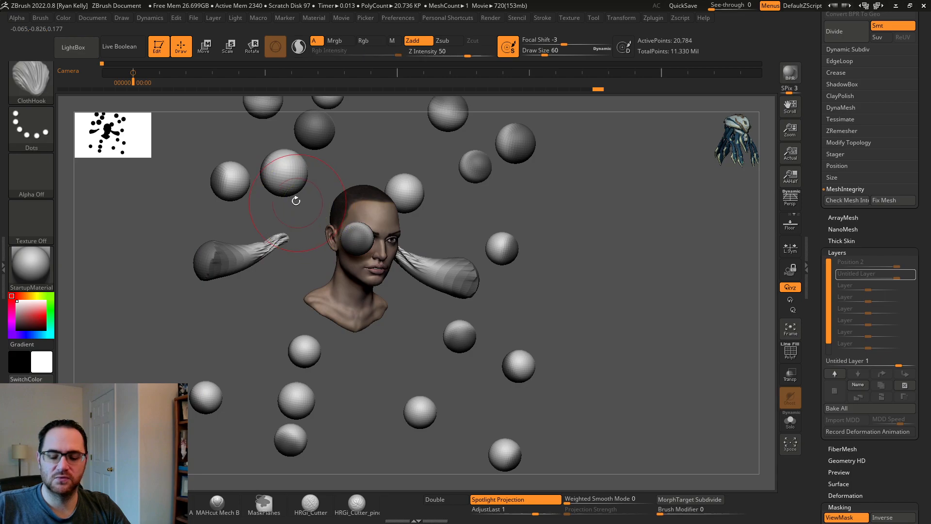
# Step: Stretch more spheres behind and above the head inward toward the scalp with ClothHook strokes
pyautogui.moveTo(249, 184); pyautogui.dragTo(305, 211)
pyautogui.moveTo(358, 232)
pyautogui.mouseDown(button='right')
pyautogui.moveTo(321, 262)
pyautogui.moveTo(319, 192)
pyautogui.moveTo(331, 163)
pyautogui.mouseUp(button='right')
pyautogui.moveTo(331, 164); pyautogui.dragTo(377, 208)
pyautogui.moveTo(378, 208)
pyautogui.mouseDown(button='right')
pyautogui.moveTo(425, 238)
pyautogui.moveTo(311, 157)
pyautogui.mouseUp(button='right')
pyautogui.moveTo(231, 132); pyautogui.dragTo(312, 201)
pyautogui.moveTo(313, 196); pyautogui.dragTo(357, 124, button='right')
# Step: Try to stretch all the spheres around the head at once with TransposeCloth
pyautogui.press('w')
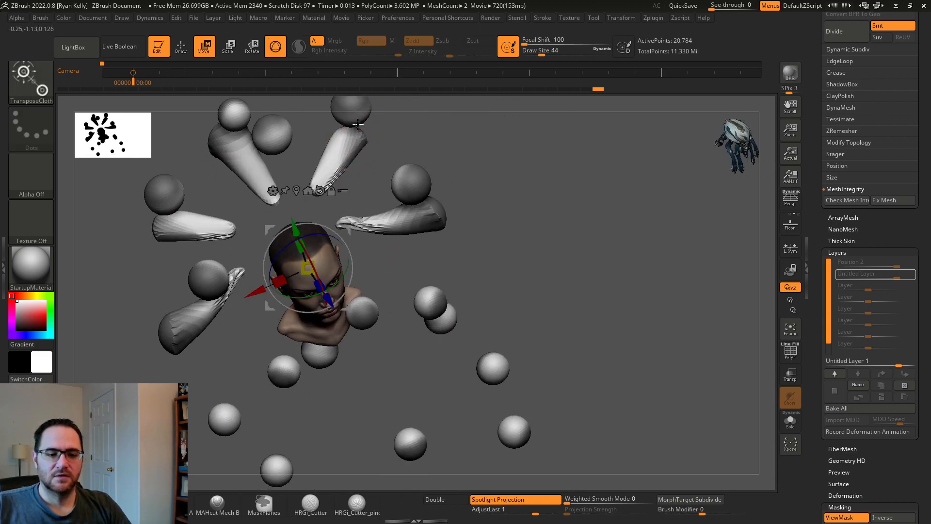
pyautogui.moveTo(307, 267); pyautogui.dragTo(0, 371)
pyautogui.moveTo(464, 285); pyautogui.dragTo(553, 237, button='right')
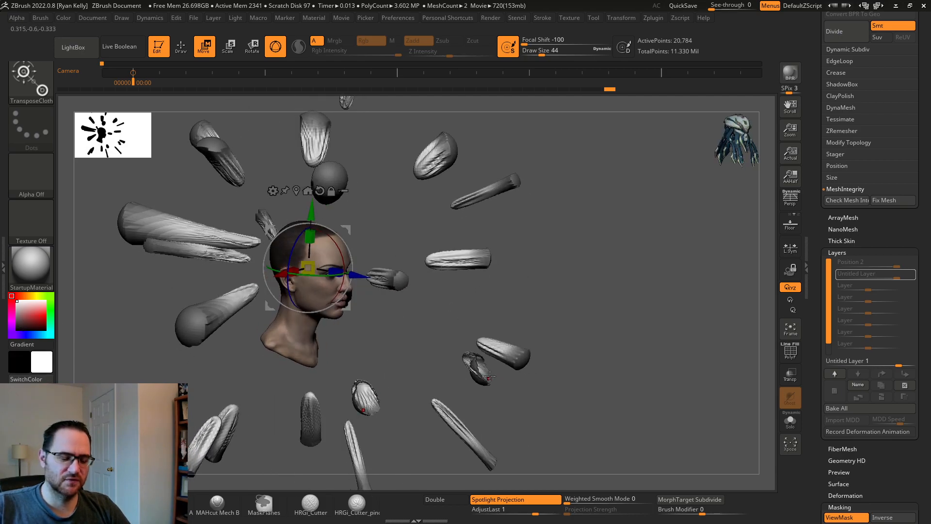
# Step: Undo the TransposeCloth deformation and the last ClothHook pulls
pyautogui.hotkey('ctrl', 'z')
pyautogui.hotkey('ctrl', 'z')
pyautogui.hotkey('ctrl', 'z')
pyautogui.hotkey('ctrl', 'z')
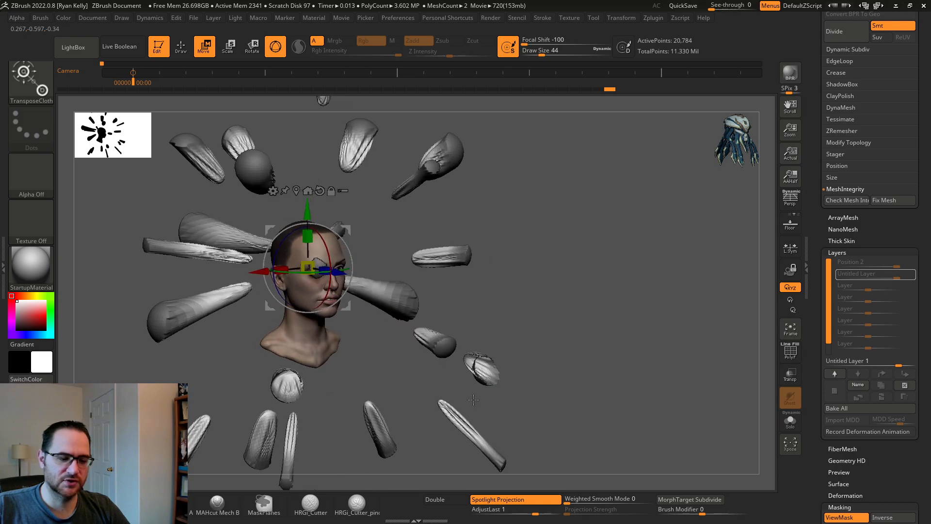
pyautogui.hotkey('ctrl', 'z')
pyautogui.hotkey('ctrl', 'z')
pyautogui.hotkey('ctrl', 'z')
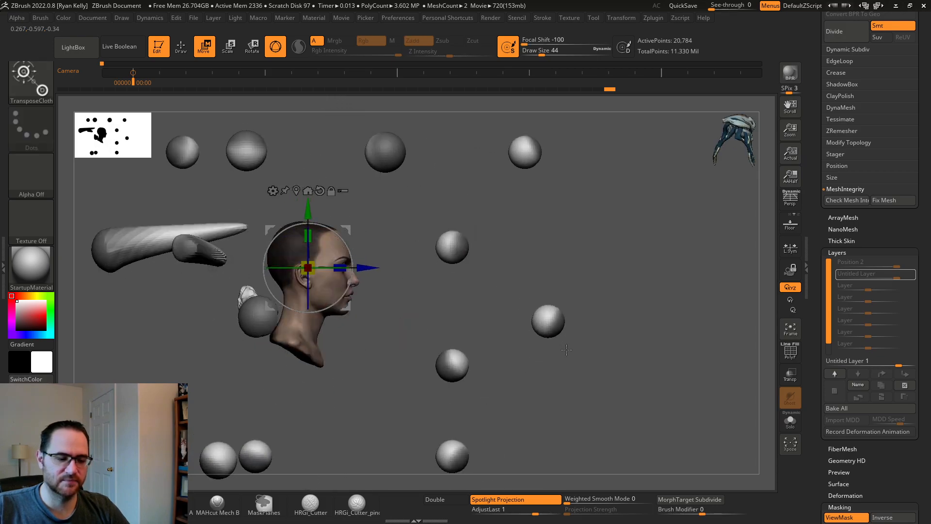
# Step: Stretch all the spheres into long tapered tentacles radiating around the head with TransposeCloth
pyautogui.press('q')
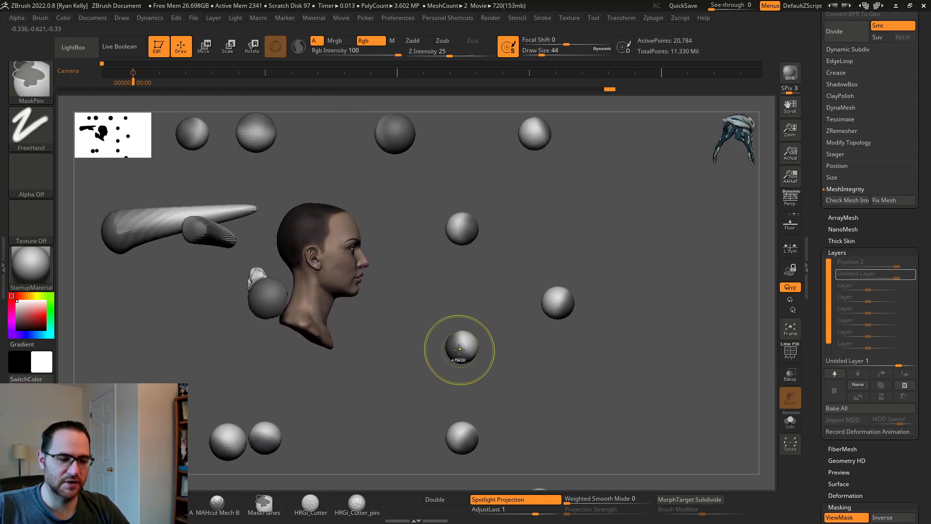
pyautogui.press('w')
pyautogui.moveTo(318, 249); pyautogui.dragTo(176, 283)
pyautogui.keyDown('shift'); pyautogui.moveTo(526, 235); pyautogui.dragTo(490, 232); pyautogui.keyUp('shift')
pyautogui.keyDown('alt'); pyautogui.moveTo(547, 225); pyautogui.dragTo(617, 226); pyautogui.keyUp('alt')
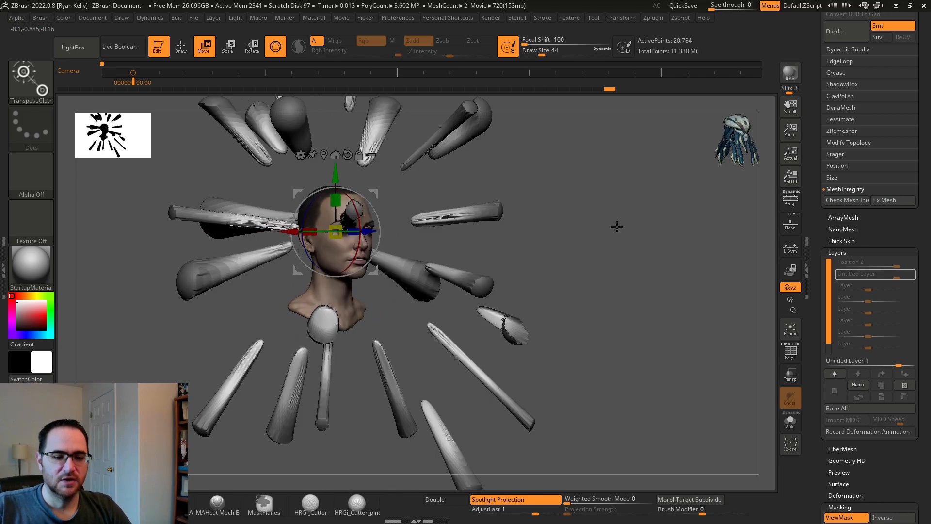
# Step: Pull the inner ends of the side and upper tentacles onto the head with the Move brush
pyautogui.press('b')
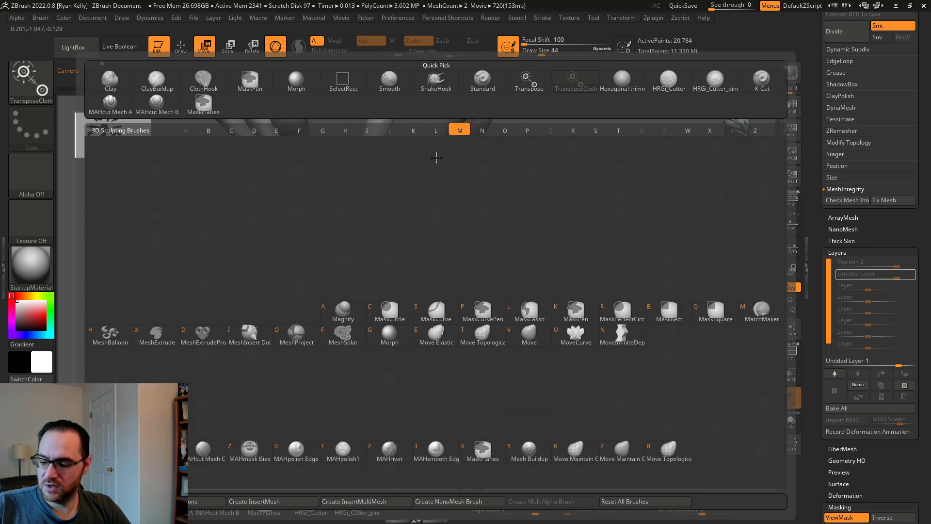
pyautogui.press('m')
pyautogui.press('v')
pyautogui.moveTo(414, 215); pyautogui.dragTo(371, 227)
pyautogui.moveTo(515, 170)
pyautogui.mouseDown()
pyautogui.moveTo(537, 158)
pyautogui.moveTo(540, 168)
pyautogui.moveTo(486, 173)
pyautogui.mouseUp()
pyautogui.moveTo(411, 186); pyautogui.dragTo(360, 204)
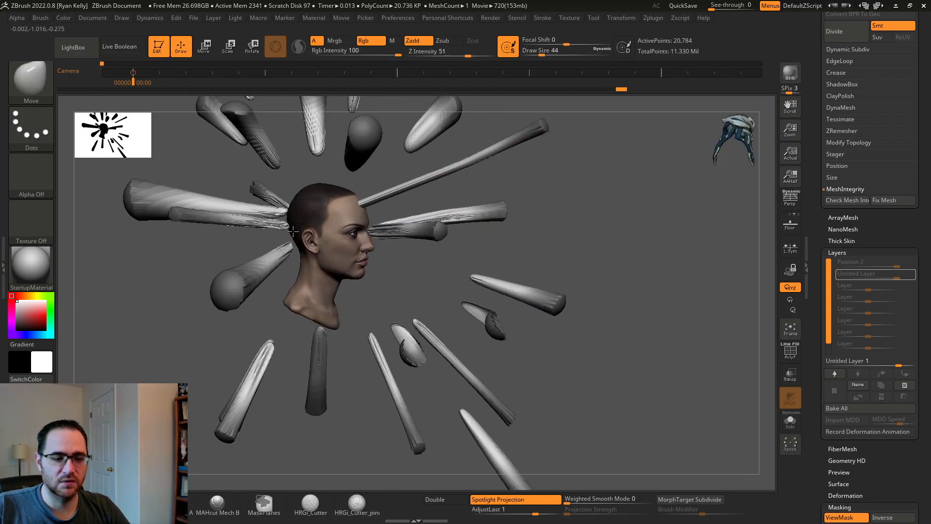
pyautogui.moveTo(312, 157); pyautogui.dragTo(314, 187)
pyautogui.moveTo(422, 172); pyautogui.dragTo(358, 214)
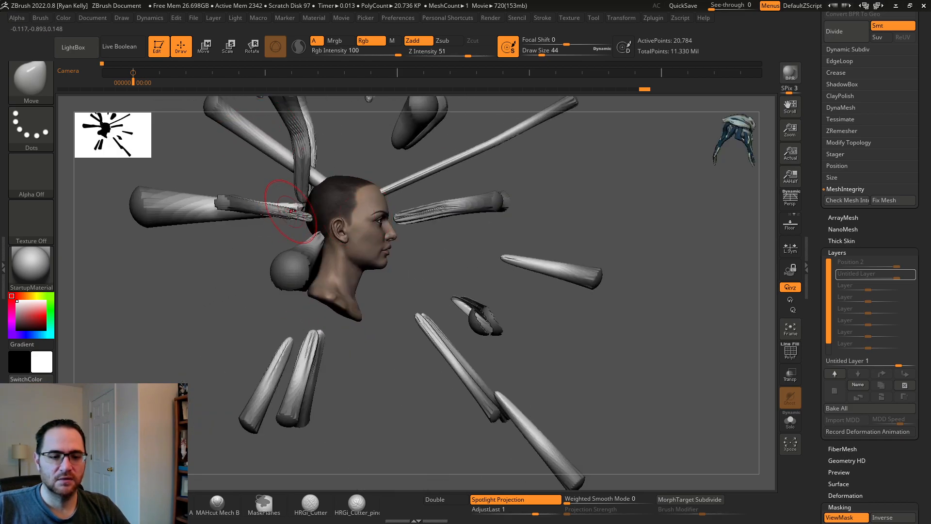
pyautogui.moveTo(305, 283); pyautogui.dragTo(297, 258)
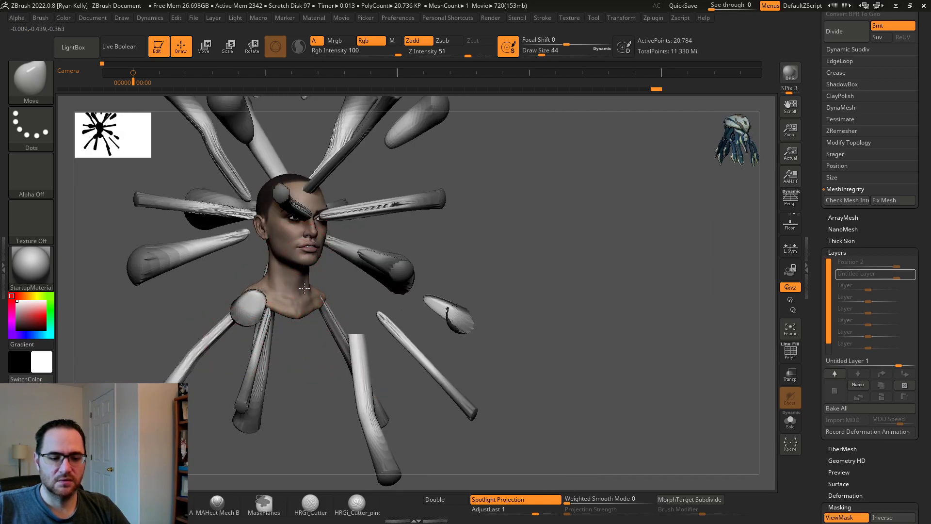
# Step: Move the inner ends of the remaining upper and lower tentacles closer to the scalp, neck and shoulders
pyautogui.moveTo(308, 374)
pyautogui.keyDown('shift'); pyautogui.mouseDown()
pyautogui.moveTo(355, 392)
pyautogui.moveTo(254, 327)
pyautogui.moveTo(207, 277)
pyautogui.mouseUp(); pyautogui.keyUp('shift')
pyautogui.moveTo(347, 247); pyautogui.dragTo(234, 241)
pyautogui.moveTo(477, 253); pyautogui.dragTo(570, 278)
pyautogui.keyDown('shift'); pyautogui.moveTo(293, 207); pyautogui.dragTo(356, 174); pyautogui.keyUp('shift')
pyautogui.moveTo(276, 173); pyautogui.dragTo(356, 217)
pyautogui.moveTo(430, 223); pyautogui.dragTo(495, 252)
pyautogui.moveTo(343, 260)
pyautogui.keyDown('shift'); pyautogui.mouseDown()
pyautogui.moveTo(500, 225)
pyautogui.moveTo(556, 159)
pyautogui.moveTo(507, 206)
pyautogui.mouseUp(); pyautogui.keyUp('shift')
pyautogui.moveTo(370, 332); pyautogui.dragTo(369, 347)
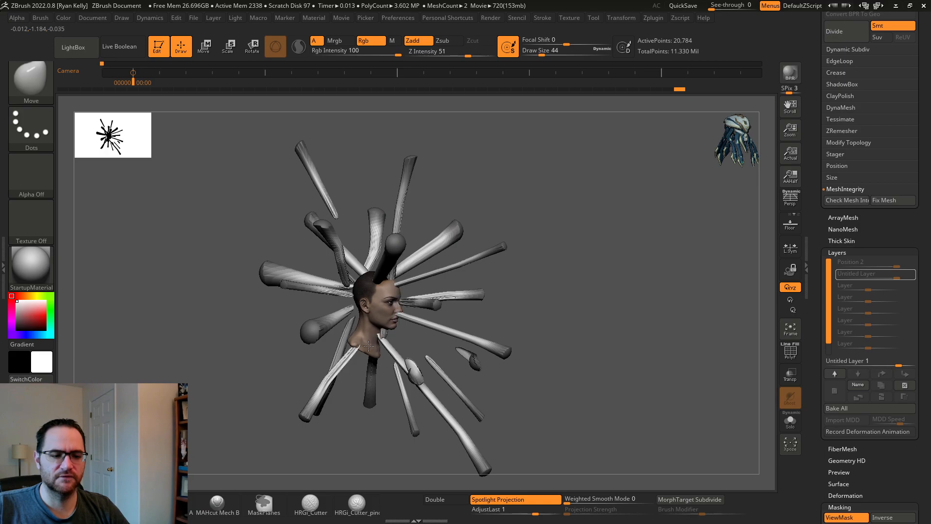
# Step: Attach the detached top tentacle to the scalp and smooth the tentacle surfaces
pyautogui.moveTo(339, 211); pyautogui.dragTo(392, 303)
pyautogui.keyDown('shift'); pyautogui.moveTo(564, 208); pyautogui.dragTo(528, 218); pyautogui.keyUp('shift')
pyautogui.moveTo(486, 314)
pyautogui.mouseDown()
pyautogui.moveTo(461, 320)
pyautogui.moveTo(476, 334)
pyautogui.mouseUp()
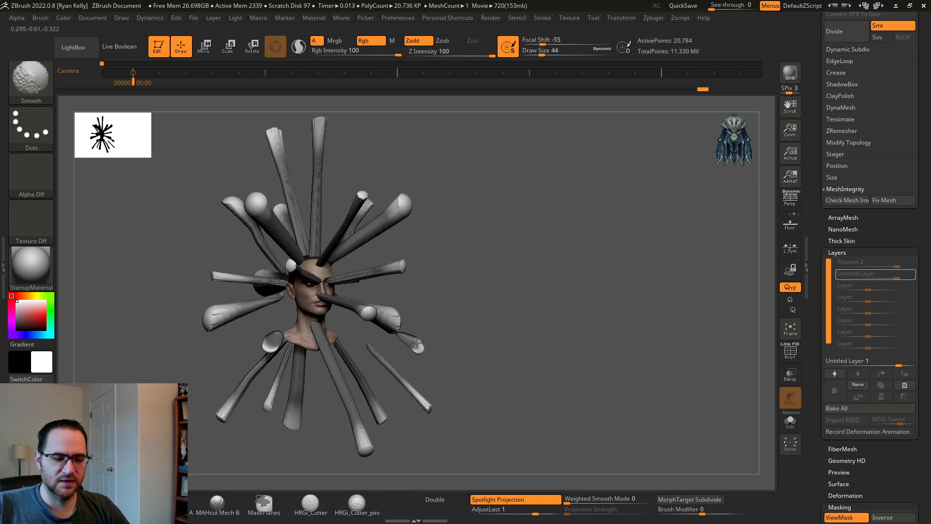
pyautogui.moveTo(439, 360)
pyautogui.mouseDown()
pyautogui.moveTo(533, 320)
pyautogui.moveTo(529, 350)
pyautogui.mouseUp()
# Step: Lengthen the short floating tentacle beside the neck and smooth it into a slim, even shape
pyautogui.keyDown('ctrl'); pyautogui.click(506, 327); pyautogui.keyUp('ctrl')
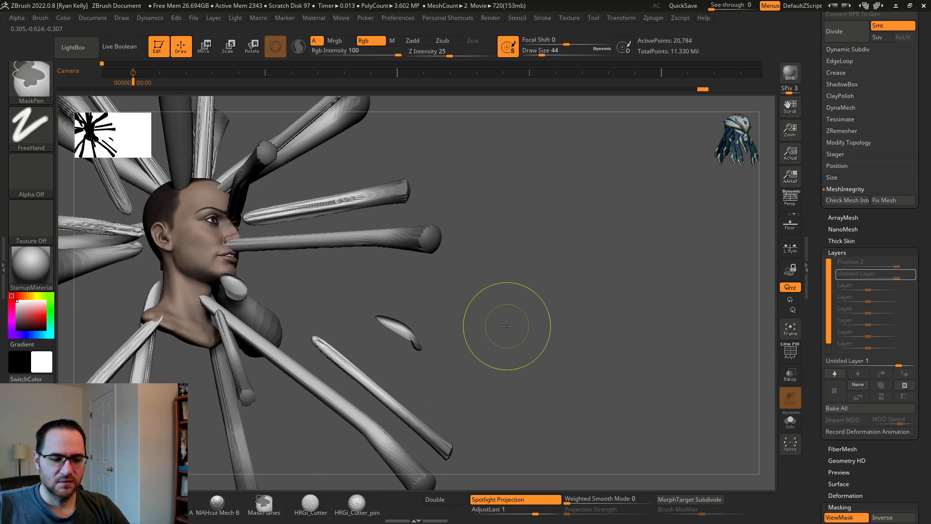
pyautogui.moveTo(389, 325)
pyautogui.mouseDown()
pyautogui.moveTo(470, 348)
pyautogui.moveTo(426, 342)
pyautogui.mouseUp()
pyautogui.press('shift')
pyautogui.moveTo(509, 347)
pyautogui.mouseDown()
pyautogui.moveTo(567, 273)
pyautogui.moveTo(531, 303)
pyautogui.mouseUp()
pyautogui.keyDown('shift'); pyautogui.moveTo(413, 335); pyautogui.dragTo(439, 335); pyautogui.keyUp('shift')
pyautogui.moveTo(480, 308)
pyautogui.keyDown('ctrl'); pyautogui.mouseDown()
pyautogui.moveTo(427, 359)
pyautogui.moveTo(296, 266)
pyautogui.moveTo(163, 217)
pyautogui.mouseUp(); pyautogui.keyUp('ctrl')
pyautogui.keyDown('shift'); pyautogui.moveTo(275, 266); pyautogui.dragTo(303, 288); pyautogui.keyUp('shift')
pyautogui.moveTo(370, 267); pyautogui.dragTo(391, 270)
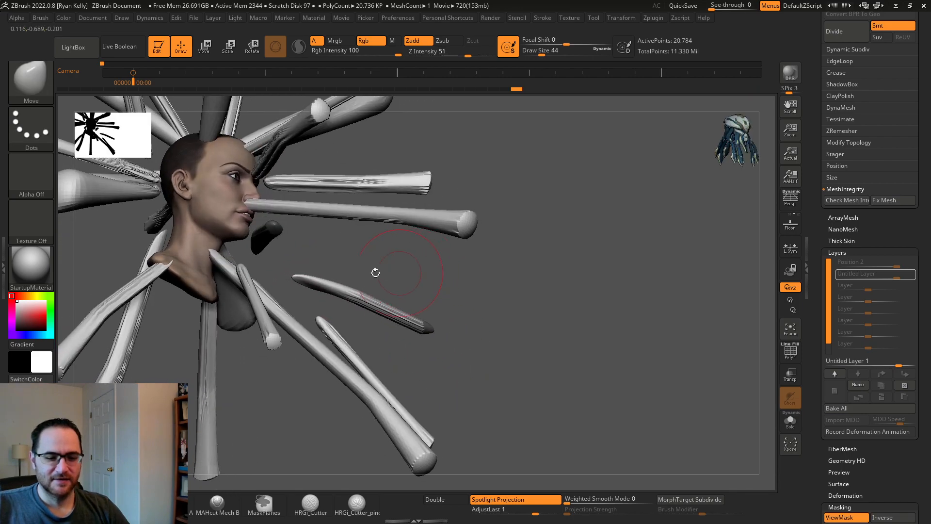
# Step: Bring the lengthened tentacle's inner end to the neck and raise the mesh to subdivision level 2
pyautogui.moveTo(214, 210)
pyautogui.mouseDown()
pyautogui.moveTo(484, 264)
pyautogui.moveTo(494, 245)
pyautogui.moveTo(582, 265)
pyautogui.moveTo(563, 241)
pyautogui.moveTo(588, 227)
pyautogui.mouseUp()
pyautogui.moveTo(391, 258)
pyautogui.keyDown('shift'); pyautogui.mouseDown()
pyautogui.moveTo(347, 263)
pyautogui.moveTo(368, 260)
pyautogui.mouseUp(); pyautogui.keyUp('shift')
pyautogui.moveTo(556, 226); pyautogui.dragTo(507, 226)
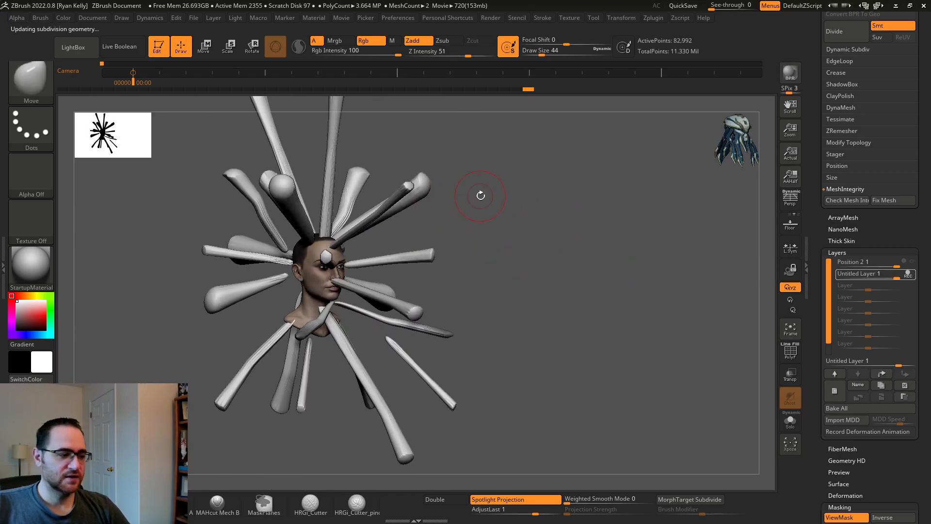
pyautogui.moveTo(410, 223)
pyautogui.mouseDown()
pyautogui.moveTo(439, 257)
pyautogui.moveTo(567, 262)
pyautogui.mouseUp()
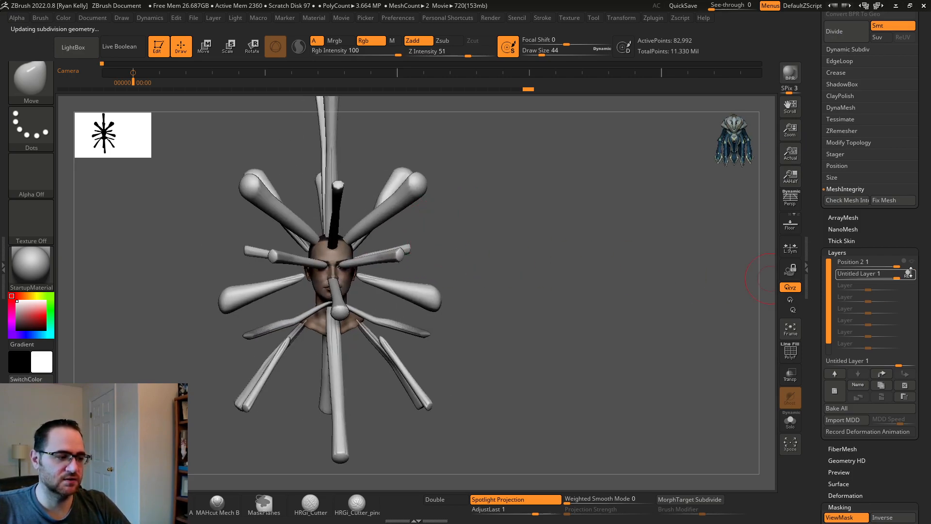
pyautogui.moveTo(469, 232); pyautogui.dragTo(393, 189)
pyautogui.moveTo(493, 310); pyautogui.dragTo(498, 305)
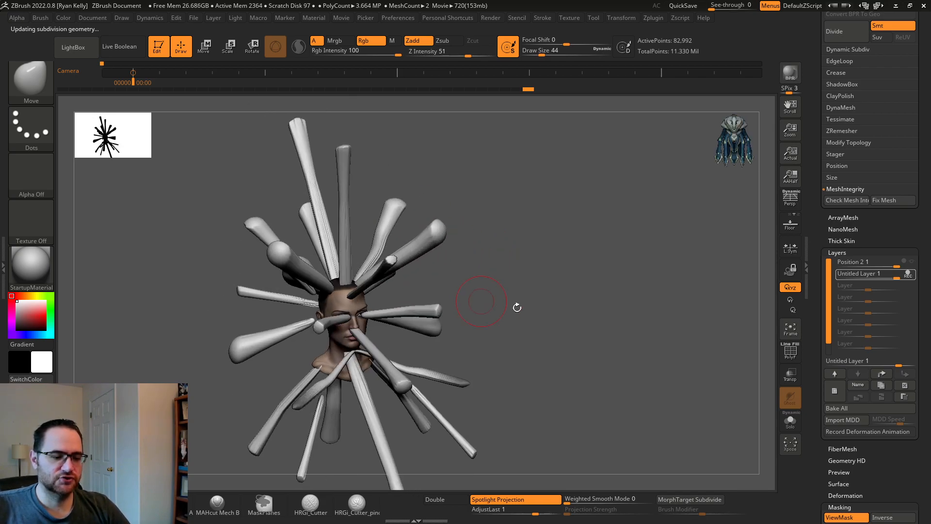
# Step: End recording on the untitled layer and test its intensity at -0.68141, returning it to 1
pyautogui.moveTo(917, 274); pyautogui.dragTo(846, 277)
pyautogui.moveTo(618, 246); pyautogui.dragTo(621, 226)
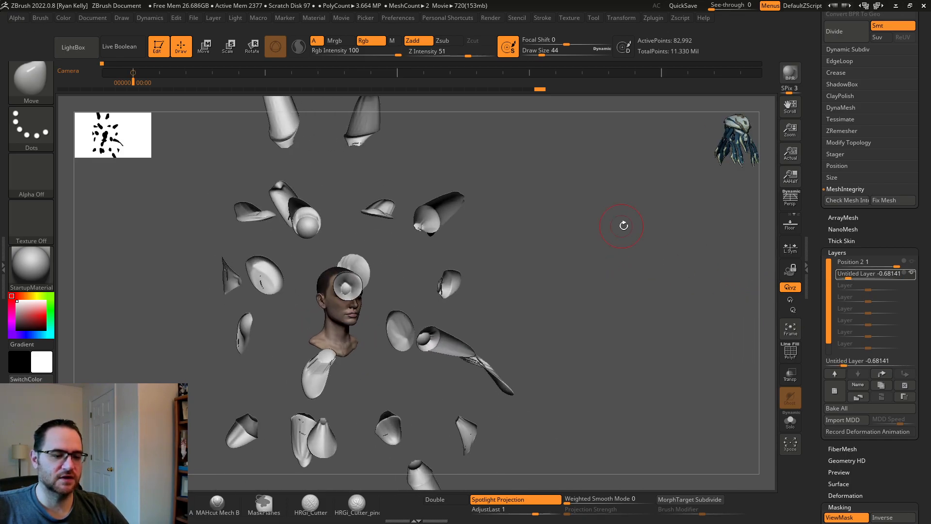
pyautogui.moveTo(857, 280); pyautogui.dragTo(901, 277)
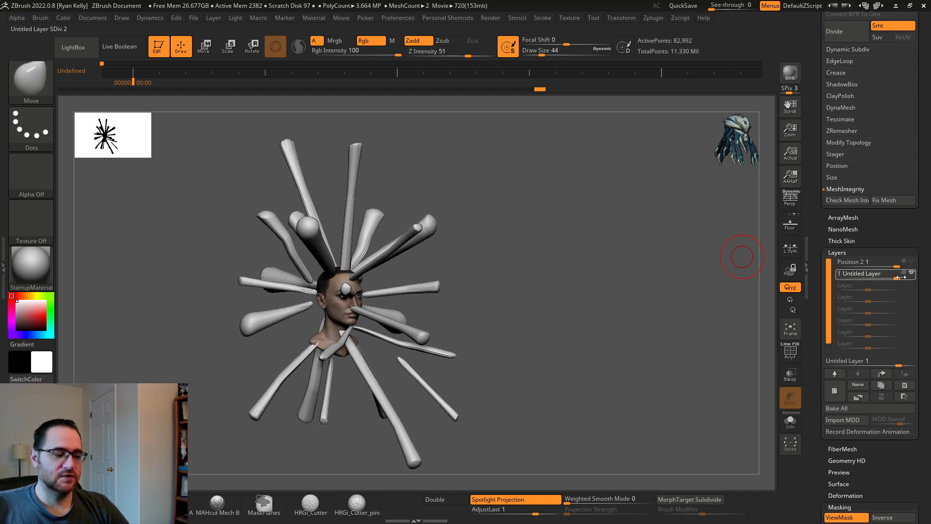
pyautogui.moveTo(667, 248); pyautogui.dragTo(656, 239)
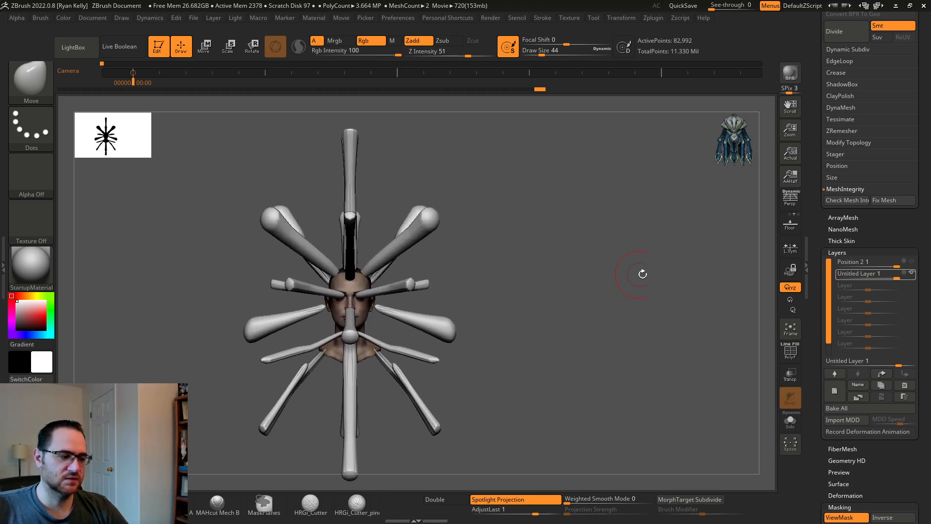
pyautogui.moveTo(626, 326); pyautogui.dragTo(662, 320)
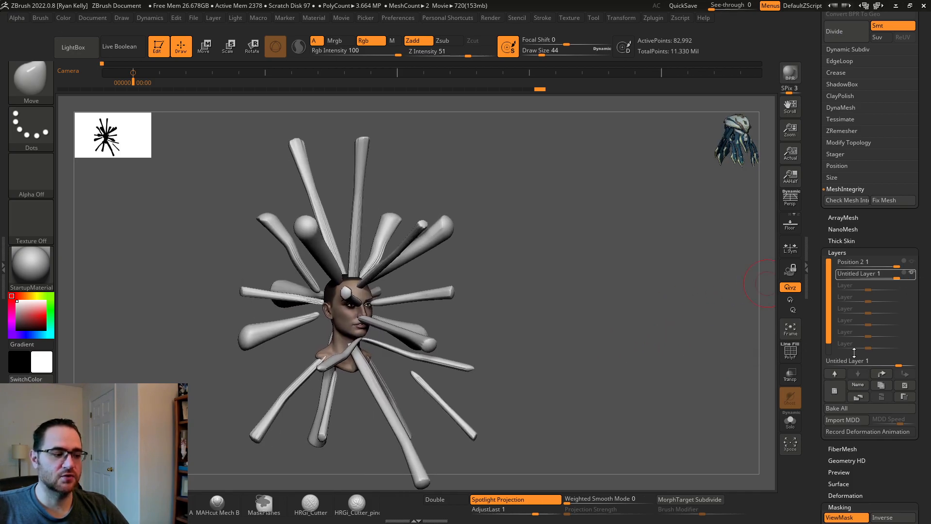
# Step: Create a new layer above the tentacle layer and select the Morph brush
pyautogui.keyDown('shift'); pyautogui.moveTo(665, 284); pyautogui.dragTo(462, 254); pyautogui.keyUp('shift')
pyautogui.moveTo(597, 277)
pyautogui.mouseDown()
pyautogui.moveTo(679, 291)
pyautogui.moveTo(634, 287)
pyautogui.moveTo(593, 260)
pyautogui.mouseUp()
pyautogui.click(834, 391)
pyautogui.press('b')
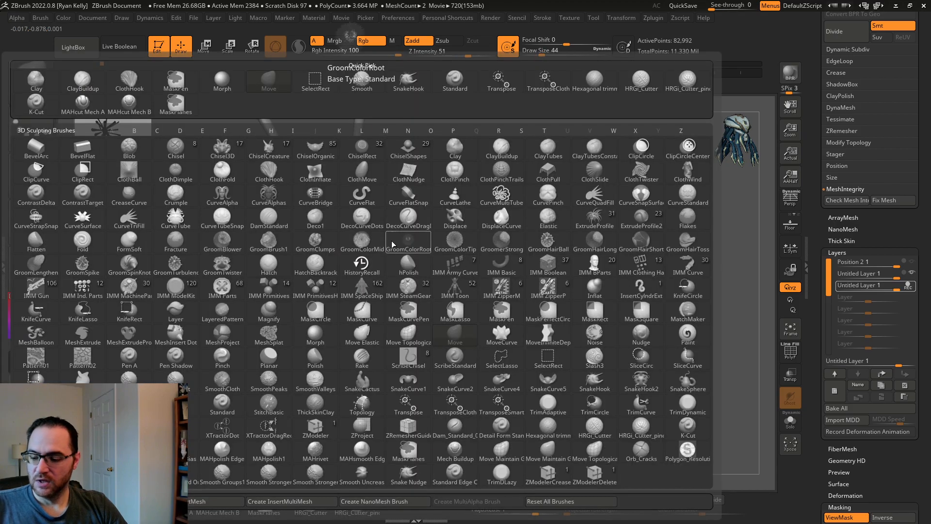
pyautogui.press('m')
pyautogui.press('o')
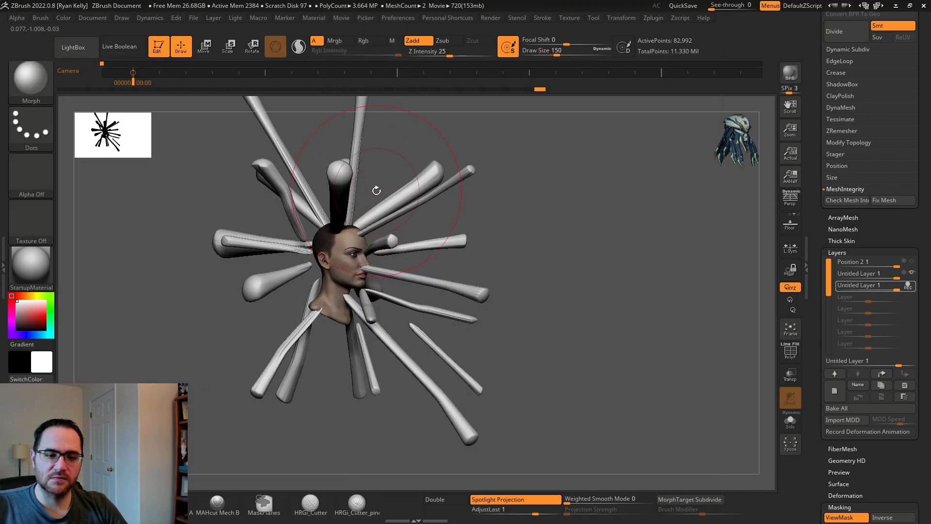
# Step: Try to morph the upper tentacles back toward their original sphere shapes with large Morph brush strokes
pyautogui.moveTo(343, 187); pyautogui.dragTo(291, 163, button='right')
pyautogui.keyDown('alt'); pyautogui.moveTo(320, 158); pyautogui.dragTo(343, 192, button='right'); pyautogui.keyUp('alt')
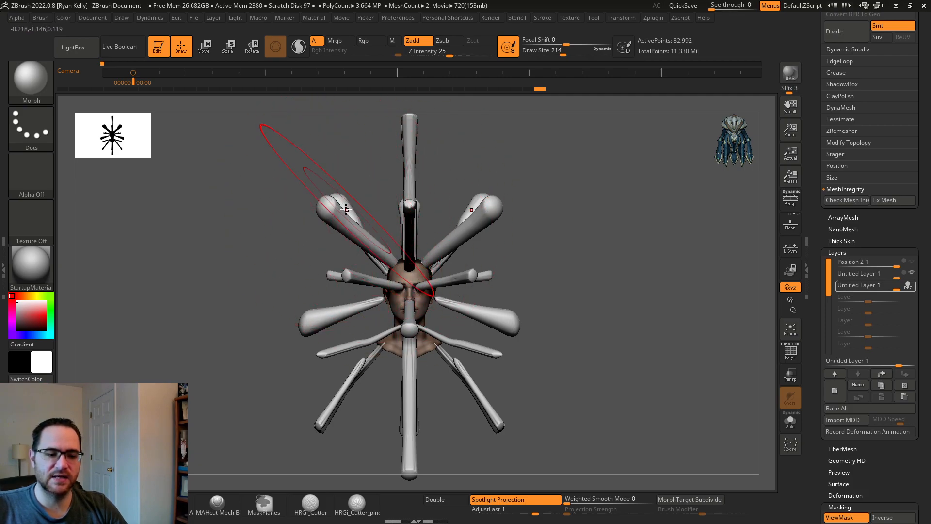
pyautogui.moveTo(332, 205)
pyautogui.mouseDown()
pyautogui.moveTo(359, 228)
pyautogui.moveTo(334, 199)
pyautogui.mouseUp()
pyautogui.moveTo(335, 199)
pyautogui.mouseDown(button='right')
pyautogui.moveTo(387, 218)
pyautogui.moveTo(408, 328)
pyautogui.mouseUp(button='right')
pyautogui.moveTo(364, 191); pyautogui.dragTo(372, 218)
pyautogui.moveTo(381, 253); pyautogui.dragTo(387, 259, button='right')
pyautogui.moveTo(390, 262); pyautogui.dragTo(421, 310)
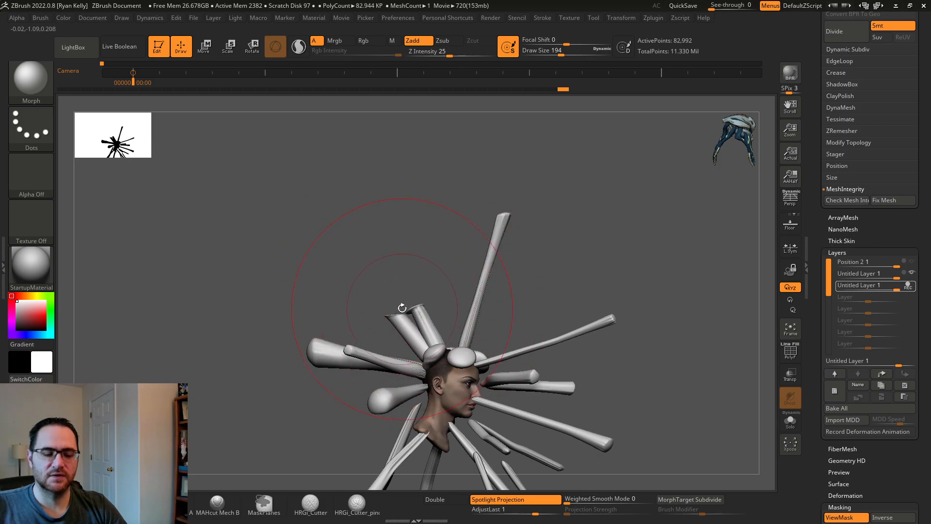
pyautogui.moveTo(402, 309); pyautogui.dragTo(380, 270, button='right')
# Step: Undo the Morph brush strokes on the upper tentacles while keeping the new layer
pyautogui.hotkey('ctrl', 'z')
pyautogui.hotkey('ctrl', 'z')
pyautogui.hotkey('ctrl', 'shift', 'z')
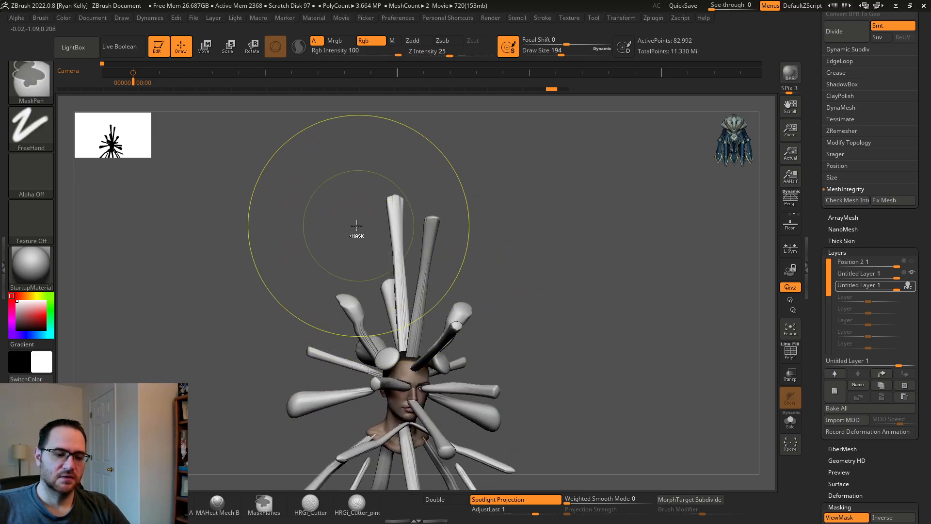
pyautogui.hotkey('ctrl', 'z')
pyautogui.hotkey('ctrl', 'z')
pyautogui.hotkey('ctrl', 'z')
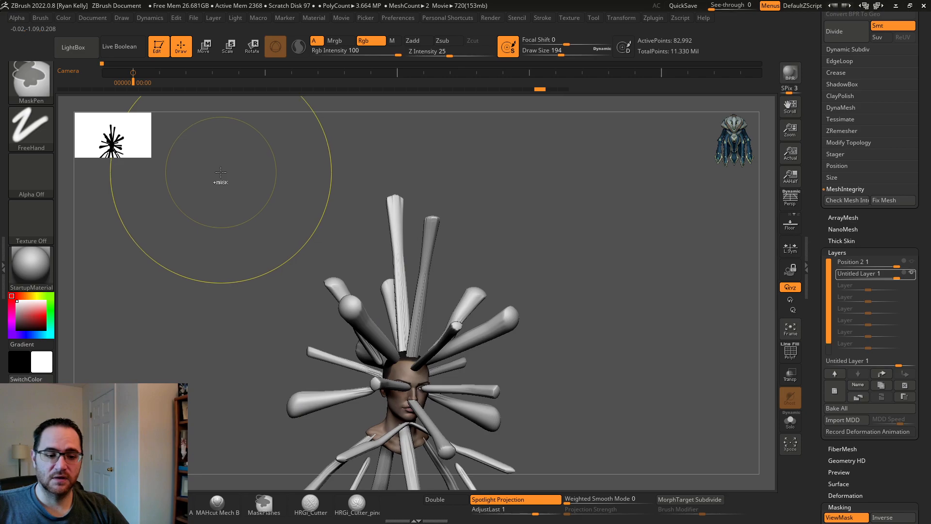
pyautogui.hotkey('ctrl', 'shift', 'z')
pyautogui.hotkey('ctrl', 'shift', 'z')
pyautogui.hotkey('ctrl', 'z')
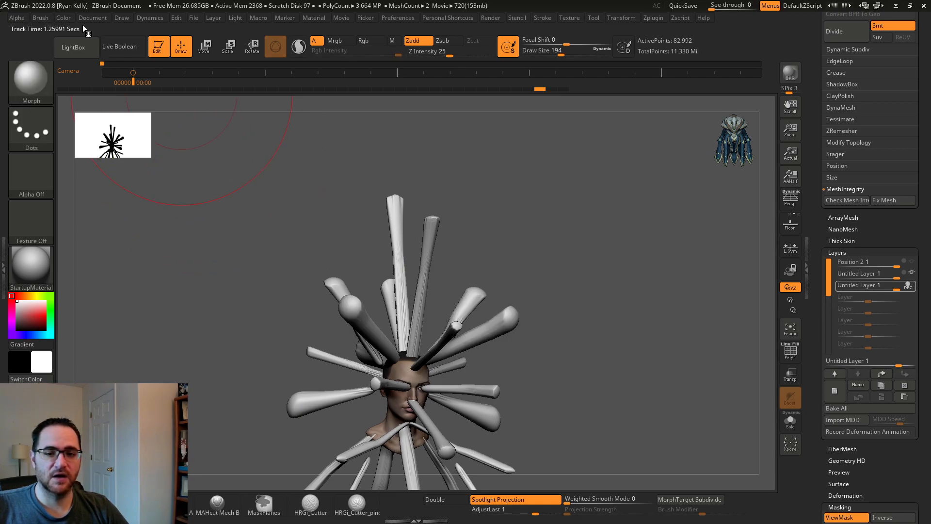
# Step: Set the Morph brush's elasticity Simulation Iterations to 64
pyautogui.click(43, 18)
pyautogui.scroll(-4, 39, 104)
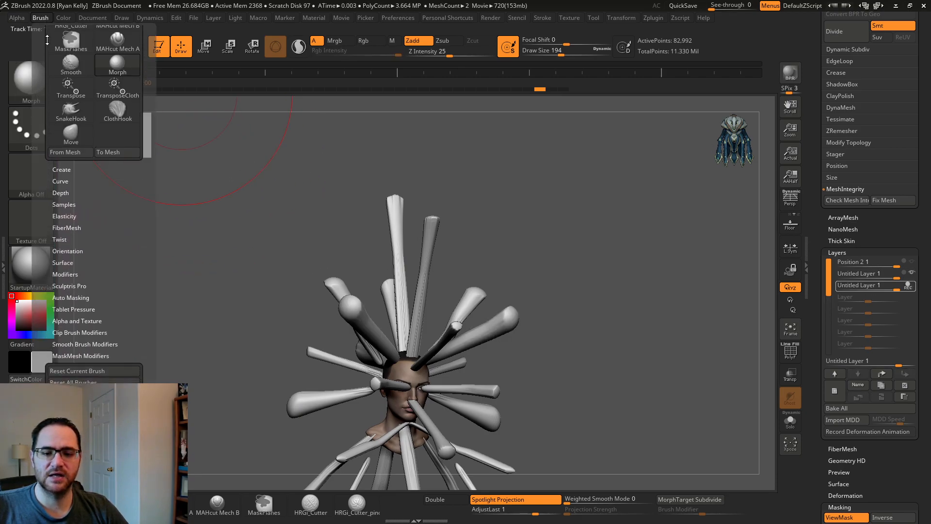
pyautogui.moveTo(152, 21)
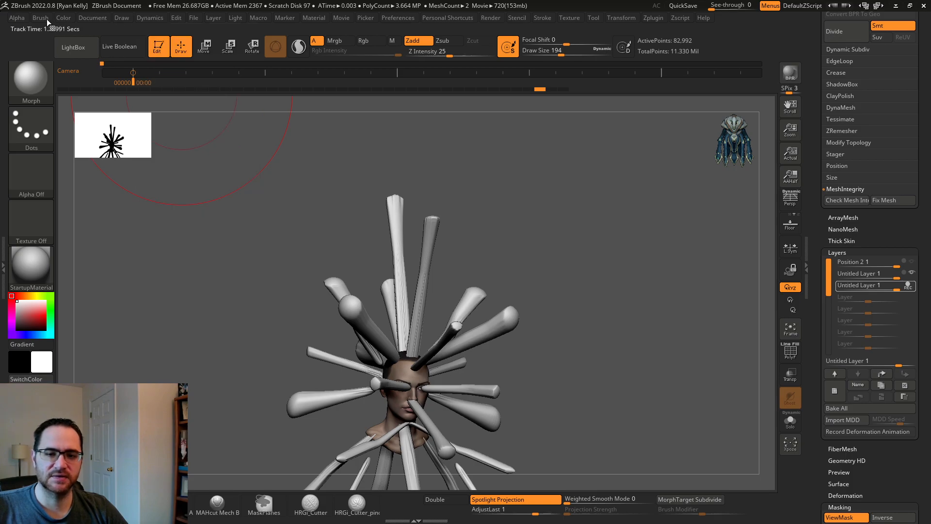
pyautogui.moveTo(45, 19)
pyautogui.scroll(-5, 46, 20)
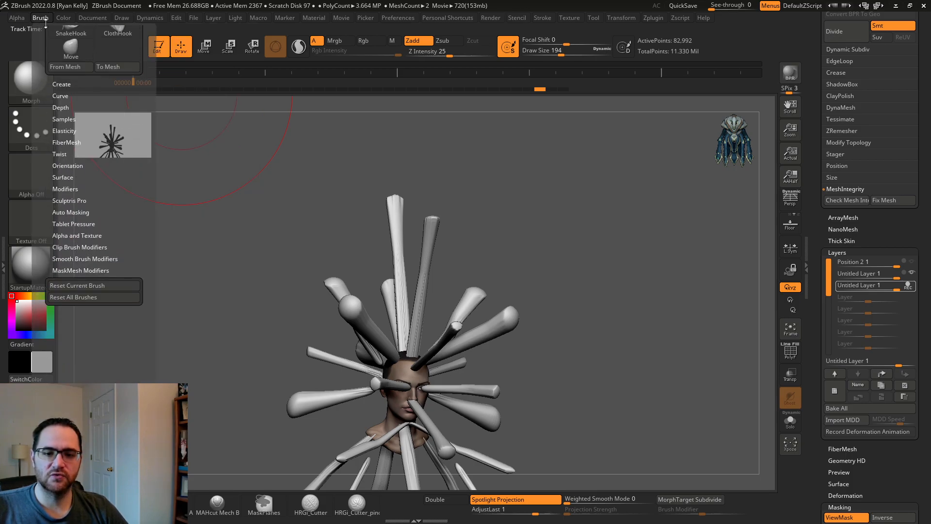
pyautogui.scroll(5, 46, 19)
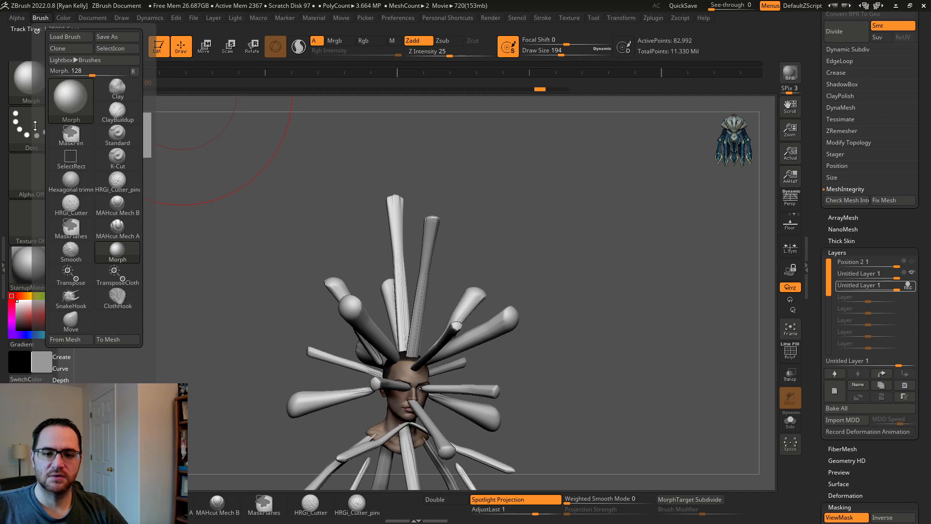
pyautogui.scroll(-8, 68, 121)
pyautogui.click(69, 109)
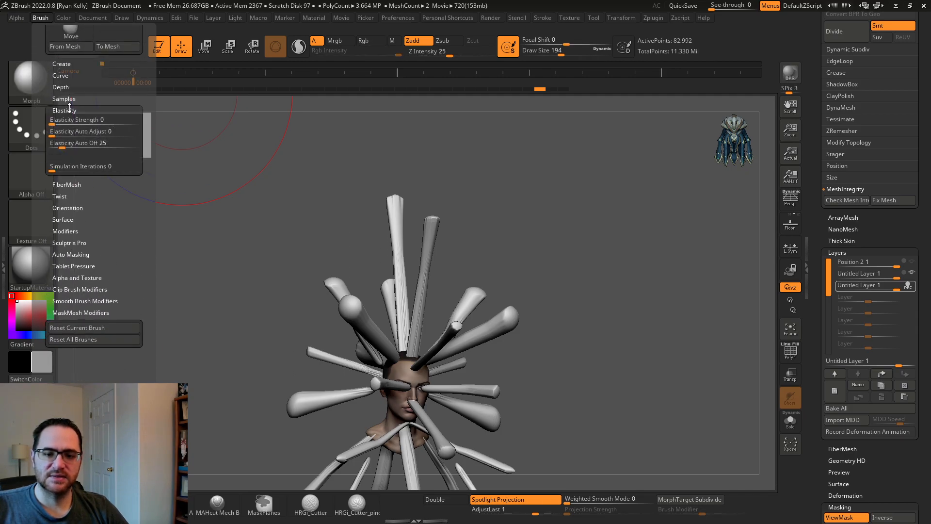
pyautogui.moveTo(53, 169); pyautogui.dragTo(108, 168)
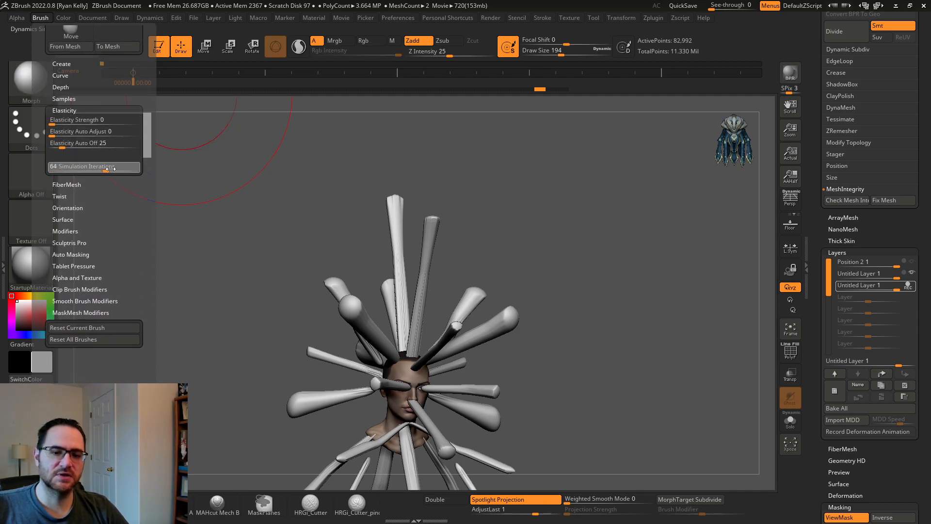
pyautogui.moveTo(207, 167)
pyautogui.mouseDown()
pyautogui.moveTo(250, 182)
pyautogui.moveTo(514, 206)
pyautogui.mouseUp()
pyautogui.moveTo(768, 295); pyautogui.dragTo(538, 243)
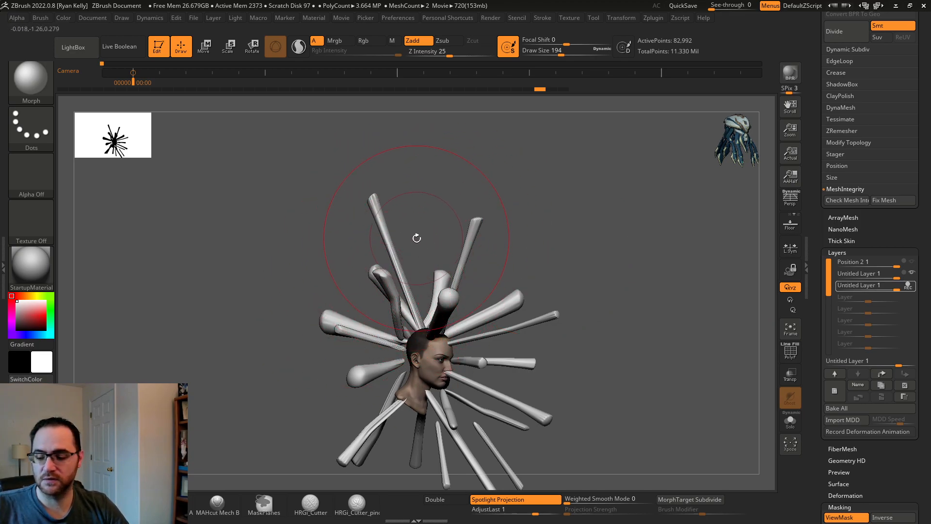
pyautogui.press('b')
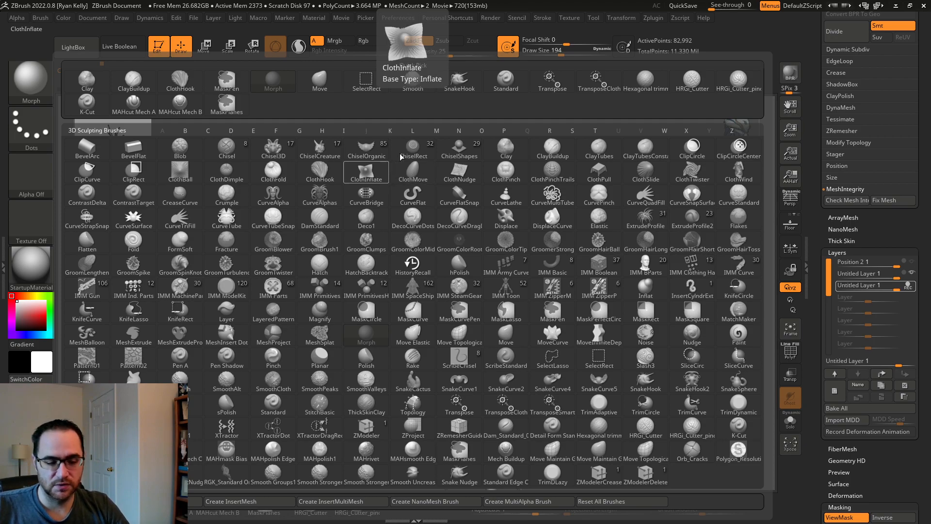
pyautogui.click(393, 180)
pyautogui.keyDown('alt'); pyautogui.moveTo(349, 194); pyautogui.dragTo(375, 241); pyautogui.keyUp('alt')
pyautogui.hotkey('ctrl', 'z')
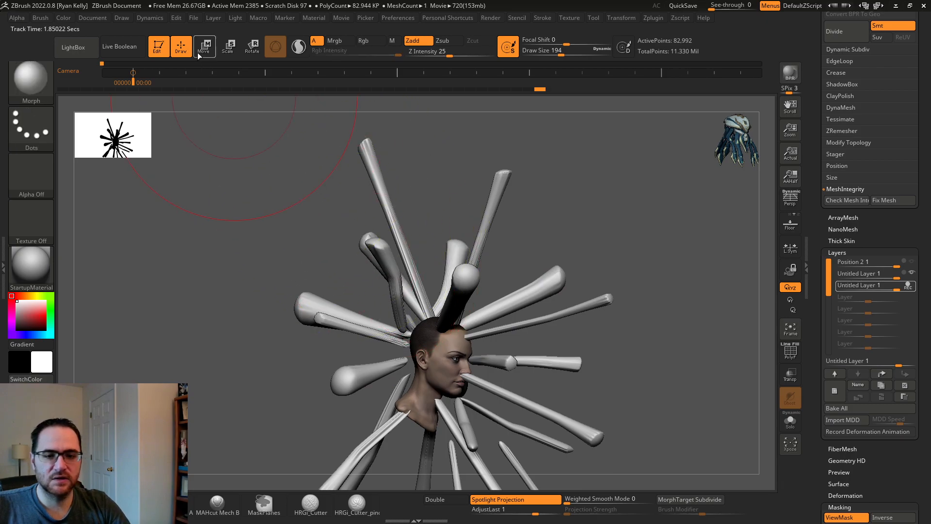
# Step: Check the dynamics settings and pull the upper and rear tentacles toward the head with large Morph brush strokes
pyautogui.click(147, 18)
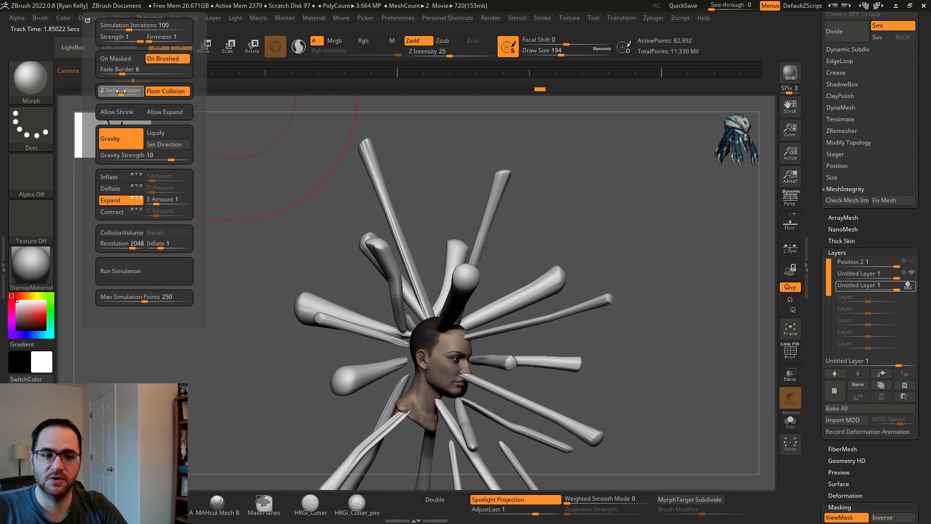
pyautogui.keyDown('shift'); pyautogui.moveTo(374, 171); pyautogui.dragTo(416, 211, button='right'); pyautogui.keyUp('shift')
pyautogui.moveTo(410, 219)
pyautogui.mouseDown()
pyautogui.moveTo(432, 250)
pyautogui.moveTo(396, 248)
pyautogui.mouseUp()
pyautogui.keyDown('ctrl'); pyautogui.moveTo(396, 248); pyautogui.dragTo(487, 293, button='right'); pyautogui.keyUp('ctrl')
pyautogui.moveTo(425, 247); pyautogui.dragTo(370, 210, button='right')
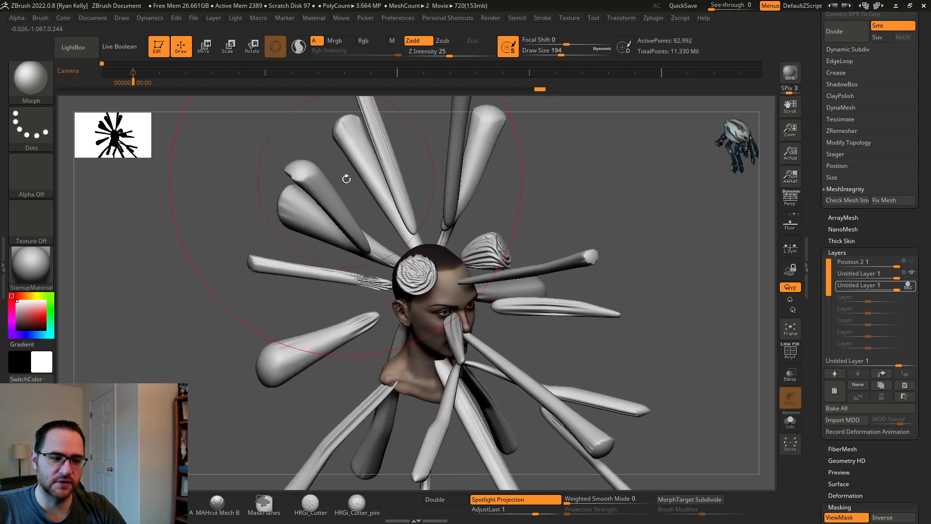
pyautogui.press('shift')
pyautogui.moveTo(310, 175)
pyautogui.keyDown('shift'); pyautogui.mouseDown()
pyautogui.moveTo(361, 235)
pyautogui.moveTo(293, 261)
pyautogui.mouseUp(); pyautogui.keyUp('shift')
pyautogui.keyDown('alt'); pyautogui.moveTo(329, 158); pyautogui.dragTo(374, 183, button='right'); pyautogui.keyUp('alt')
# Step: Drop to the lower subdivision level and morph the back, side and front tentacles in around the bust with large strokes
pyautogui.hotkey('shift', 'd')
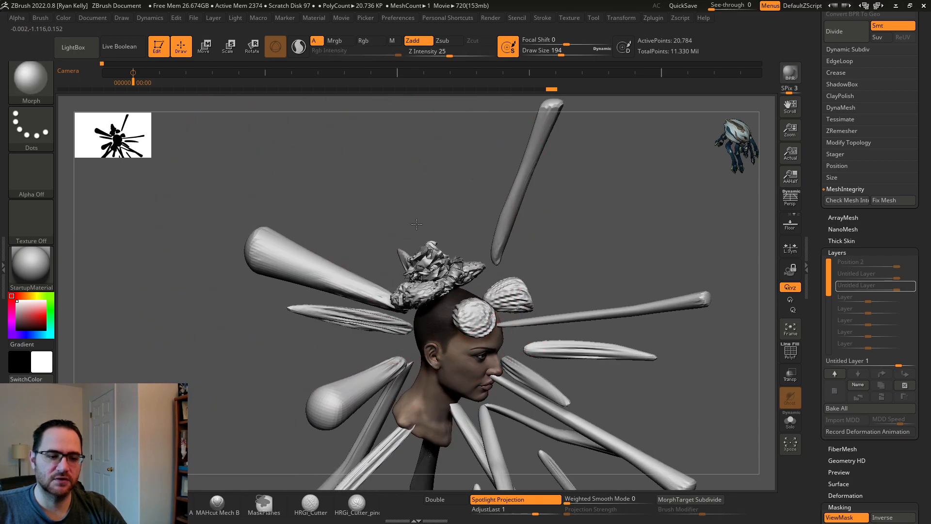
pyautogui.moveTo(431, 271); pyautogui.dragTo(285, 251)
pyautogui.moveTo(384, 303); pyautogui.dragTo(311, 323)
pyautogui.moveTo(334, 403); pyautogui.dragTo(307, 384)
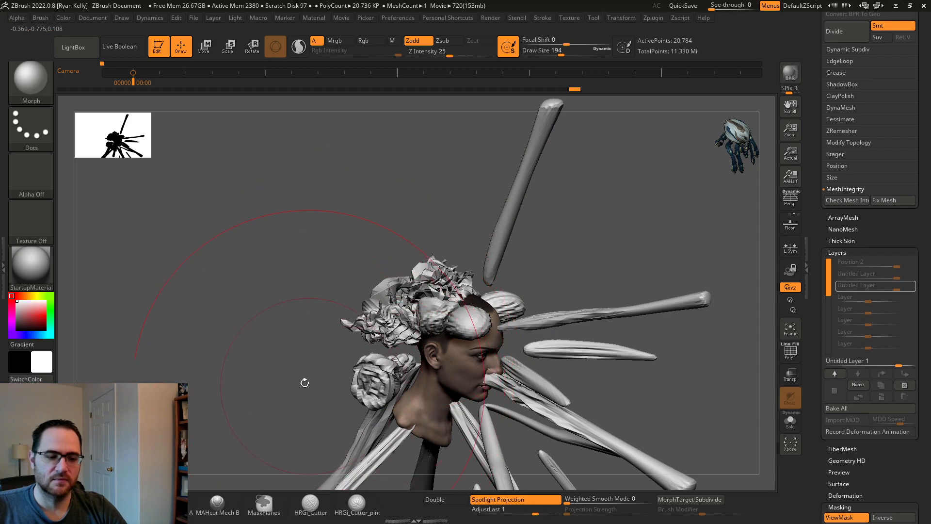
pyautogui.moveTo(307, 384); pyautogui.dragTo(318, 257, button='right')
pyautogui.moveTo(301, 313)
pyautogui.mouseDown()
pyautogui.moveTo(241, 427)
pyautogui.moveTo(295, 324)
pyautogui.mouseUp()
pyautogui.moveTo(340, 354); pyautogui.dragTo(315, 401)
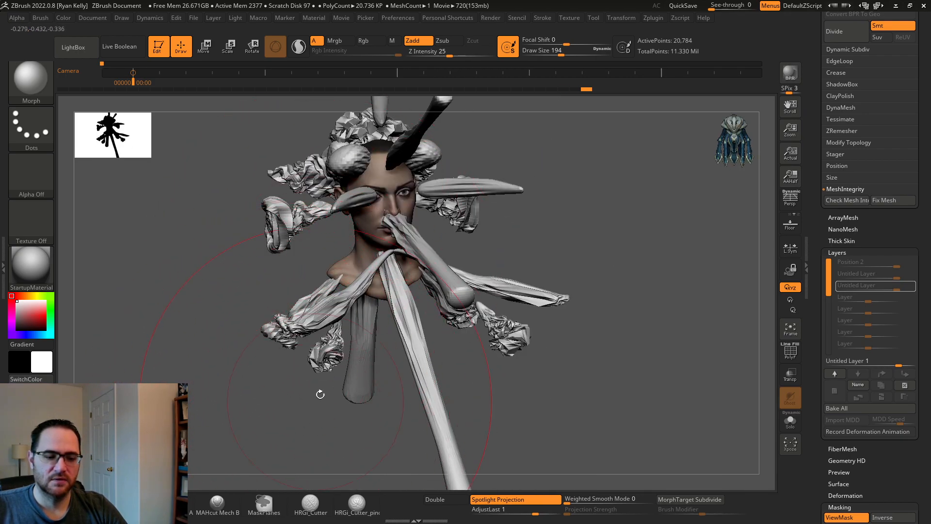
pyautogui.moveTo(393, 376)
pyautogui.mouseDown(button='right')
pyautogui.moveTo(513, 358)
pyautogui.moveTo(453, 337)
pyautogui.moveTo(426, 267)
pyautogui.moveTo(436, 307)
pyautogui.moveTo(452, 300)
pyautogui.moveTo(441, 195)
pyautogui.moveTo(299, 337)
pyautogui.moveTo(361, 124)
pyautogui.moveTo(450, 223)
pyautogui.mouseUp(button='right')
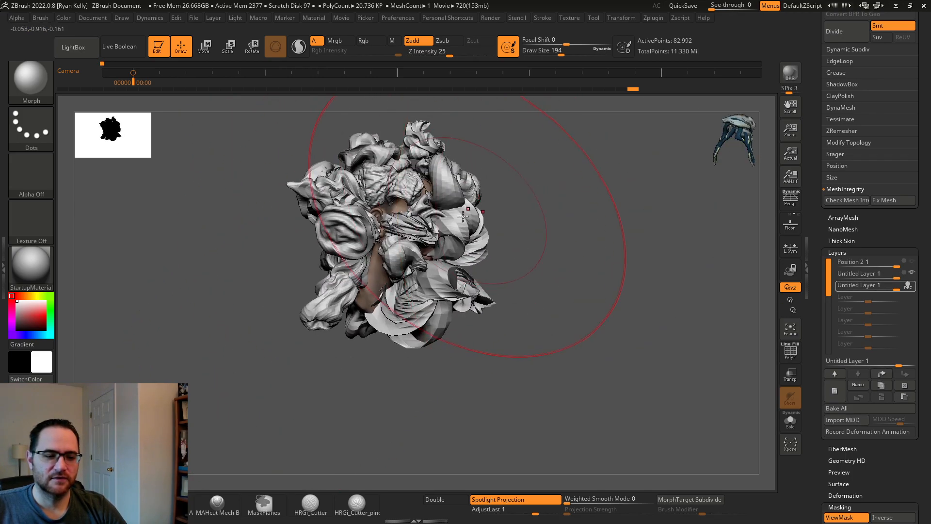
# Step: Reduce the Morph brush draw size to 46 and refine the bunched-up tentacle forms around the face and head
pyautogui.press('[')
pyautogui.press('[')
pyautogui.press('[')
pyautogui.press('[')
pyautogui.press('[')
pyautogui.press('[')
pyautogui.press('[')
pyautogui.press('[')
pyautogui.moveTo(394, 217)
pyautogui.mouseDown(button='right')
pyautogui.moveTo(397, 200)
pyautogui.moveTo(397, 208)
pyautogui.mouseUp(button='right')
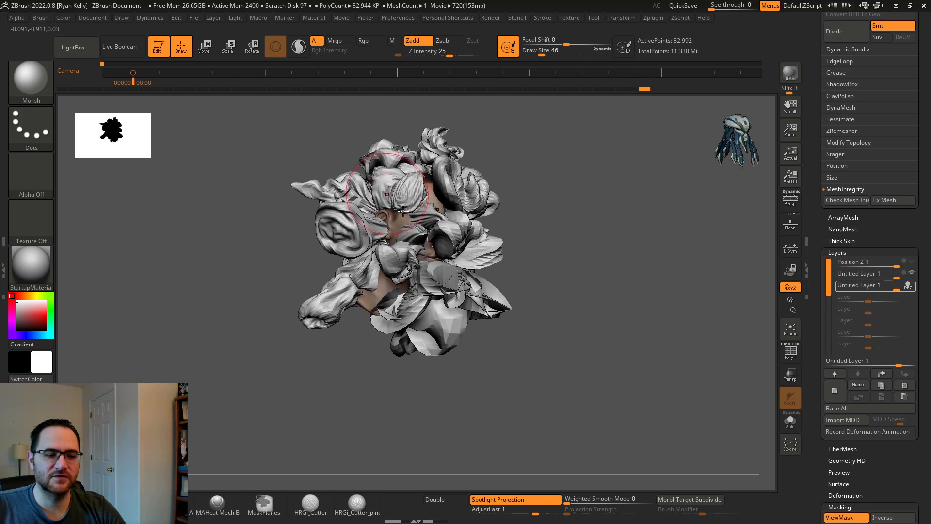
pyautogui.moveTo(448, 224); pyautogui.dragTo(407, 226, button='right')
pyautogui.moveTo(458, 233); pyautogui.dragTo(453, 267)
pyautogui.moveTo(417, 260); pyautogui.dragTo(447, 257, button='right')
pyautogui.moveTo(448, 258)
pyautogui.mouseDown()
pyautogui.moveTo(439, 303)
pyautogui.moveTo(449, 277)
pyautogui.moveTo(417, 306)
pyautogui.moveTo(427, 283)
pyautogui.mouseUp()
pyautogui.moveTo(434, 264); pyautogui.dragTo(405, 260, button='right')
pyautogui.moveTo(348, 244); pyautogui.dragTo(369, 212, button='right')
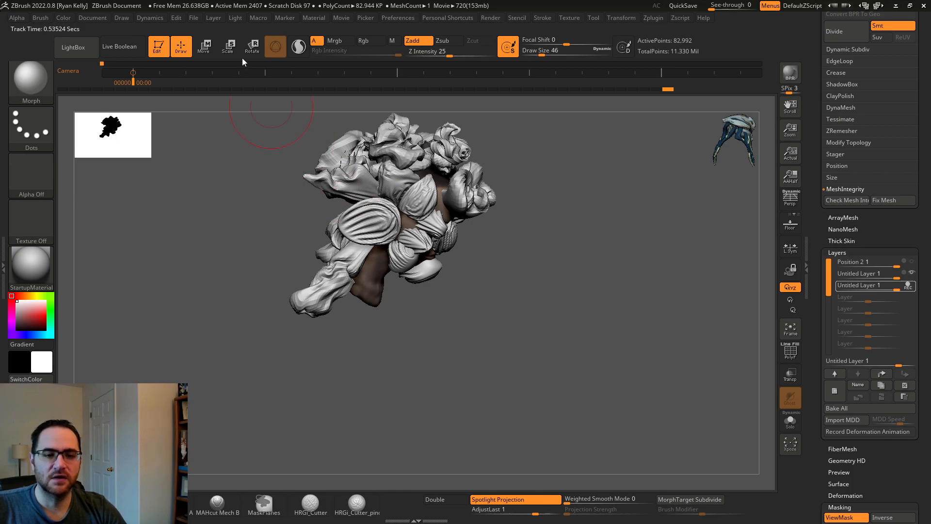
# Step: Turn off Expand in the dynamics settings and set Firmness to 3
pyautogui.click(153, 19)
pyautogui.click(167, 211)
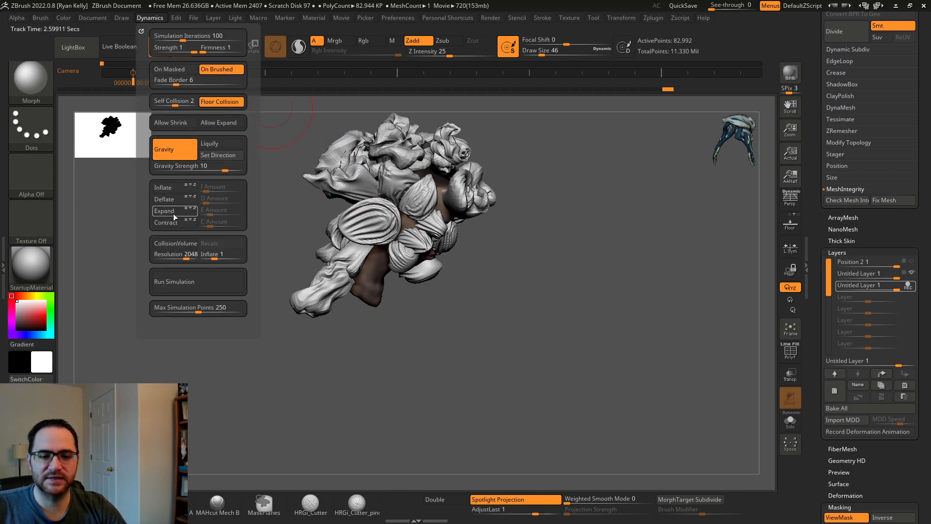
pyautogui.moveTo(384, 231)
pyautogui.mouseDown(button='right')
pyautogui.moveTo(358, 181)
pyautogui.moveTo(284, 156)
pyautogui.mouseUp(button='right')
pyautogui.click(149, 17)
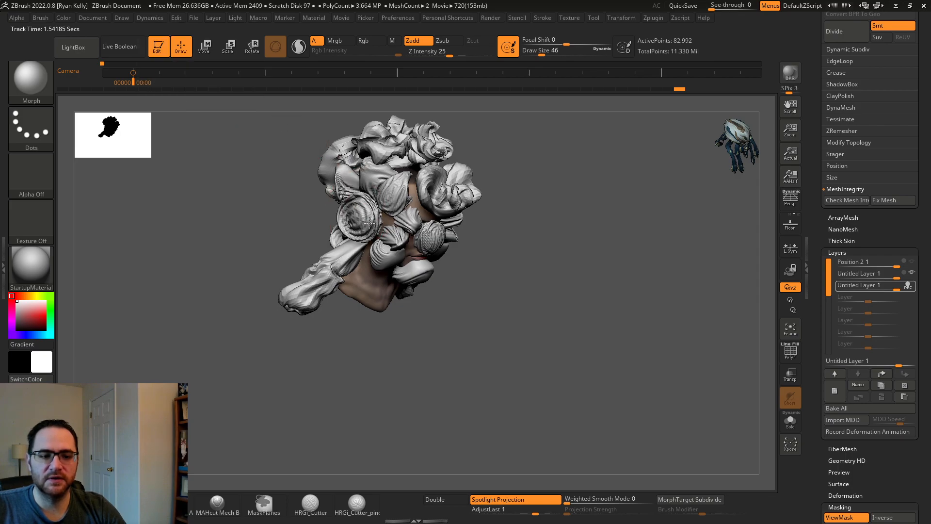
# Step: Morph the form beside the head further and isolate the tentacle mesh from the bust
pyautogui.moveTo(363, 219)
pyautogui.mouseDown()
pyautogui.moveTo(372, 219)
pyautogui.moveTo(359, 190)
pyautogui.moveTo(372, 203)
pyautogui.mouseUp()
pyautogui.moveTo(373, 202); pyautogui.dragTo(364, 172, button='right')
pyautogui.click(790, 423)
pyautogui.moveTo(585, 291)
pyautogui.mouseDown()
pyautogui.moveTo(580, 366)
pyautogui.moveTo(477, 250)
pyautogui.moveTo(390, 263)
pyautogui.moveTo(361, 303)
pyautogui.mouseUp()
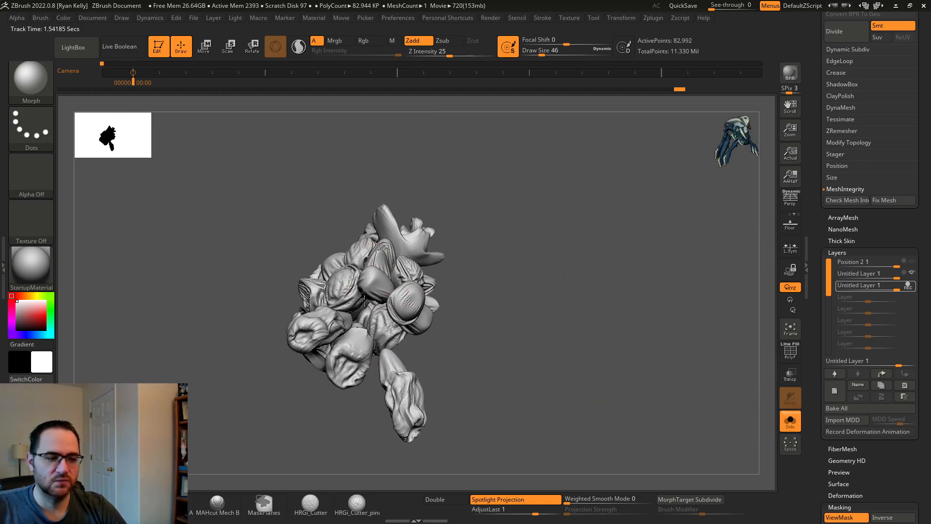
# Step: Morph and smooth the isolated mesh's wrinkled forms at the lower subdivision level, and return to the higher level
pyautogui.hotkey('shift', 'd')
pyautogui.moveTo(363, 304)
pyautogui.mouseDown(button='right')
pyautogui.moveTo(376, 343)
pyautogui.moveTo(301, 291)
pyautogui.moveTo(306, 268)
pyautogui.mouseUp(button='right')
pyautogui.moveTo(305, 267)
pyautogui.mouseDown()
pyautogui.moveTo(286, 267)
pyautogui.moveTo(296, 243)
pyautogui.moveTo(325, 218)
pyautogui.moveTo(312, 255)
pyautogui.moveTo(307, 242)
pyautogui.mouseUp()
pyautogui.moveTo(308, 242); pyautogui.dragTo(342, 238, button='right')
pyautogui.keyDown('shift'); pyautogui.moveTo(278, 210); pyautogui.dragTo(296, 211); pyautogui.keyUp('shift')
pyautogui.moveTo(257, 261)
pyautogui.keyDown('shift'); pyautogui.mouseDown()
pyautogui.moveTo(280, 266)
pyautogui.moveTo(276, 259)
pyautogui.mouseUp(); pyautogui.keyUp('shift')
pyautogui.moveTo(275, 258); pyautogui.dragTo(255, 251, button='right')
pyautogui.moveTo(254, 265); pyautogui.dragTo(272, 259)
pyautogui.moveTo(272, 259)
pyautogui.mouseDown(button='right')
pyautogui.moveTo(243, 262)
pyautogui.moveTo(253, 208)
pyautogui.mouseUp(button='right')
pyautogui.moveTo(194, 223)
pyautogui.keyDown('shift'); pyautogui.mouseDown()
pyautogui.moveTo(216, 254)
pyautogui.moveTo(216, 245)
pyautogui.moveTo(206, 255)
pyautogui.mouseUp(); pyautogui.keyUp('shift')
pyautogui.press('d')
# Step: Round off the upper and side forms of the isolated mesh with small Morph brush strokes
pyautogui.moveTo(220, 239); pyautogui.dragTo(248, 250, button='right')
pyautogui.moveTo(232, 238); pyautogui.dragTo(233, 233)
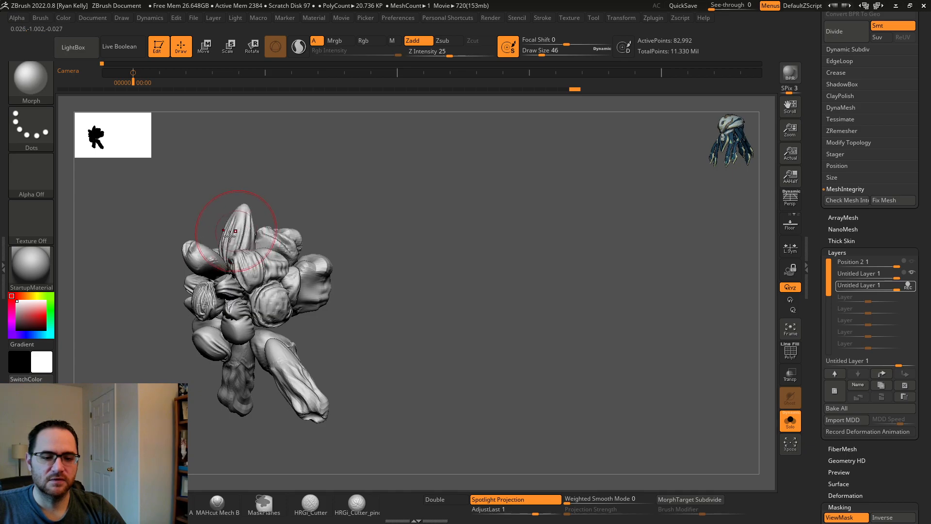
pyautogui.moveTo(203, 264); pyautogui.dragTo(240, 276, button='right')
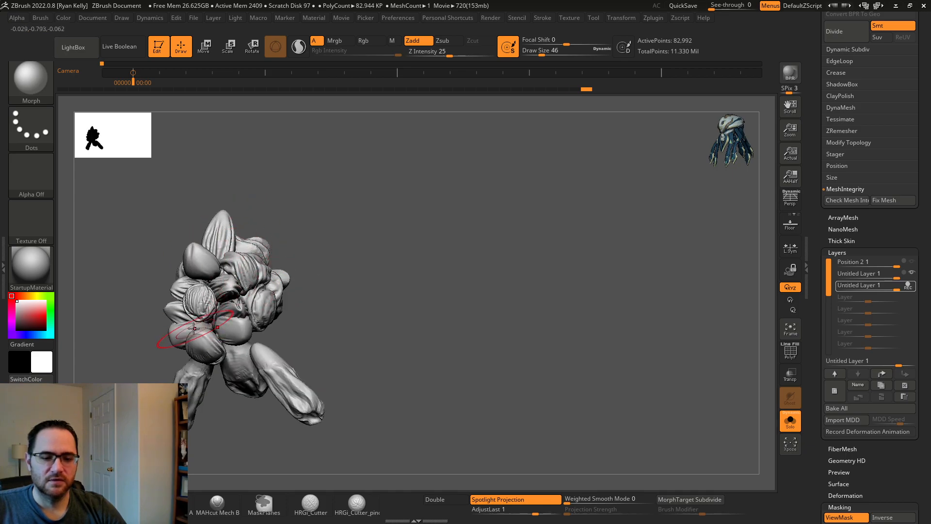
pyautogui.moveTo(208, 320); pyautogui.dragTo(265, 300, button='right')
pyautogui.moveTo(119, 293)
pyautogui.mouseDown()
pyautogui.moveTo(104, 291)
pyautogui.moveTo(116, 262)
pyautogui.mouseUp()
pyautogui.moveTo(170, 369)
pyautogui.mouseDown()
pyautogui.moveTo(145, 363)
pyautogui.moveTo(155, 373)
pyautogui.mouseUp()
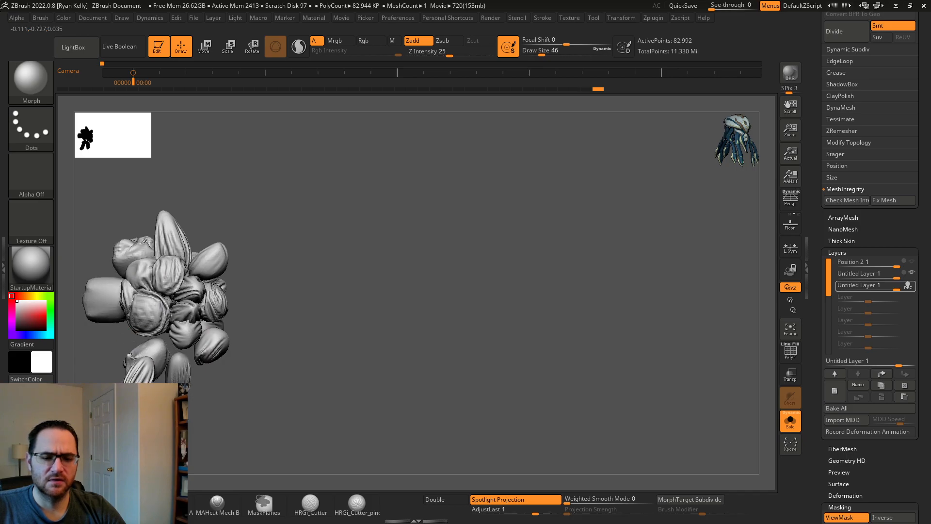
# Step: Morph the remaining long lower and side forms of the isolated mesh into a compact cluster
pyautogui.moveTo(151, 360); pyautogui.dragTo(156, 354, button='right')
pyautogui.moveTo(156, 354)
pyautogui.mouseDown()
pyautogui.moveTo(146, 361)
pyautogui.moveTo(153, 364)
pyautogui.moveTo(150, 355)
pyautogui.mouseUp()
pyautogui.moveTo(150, 355); pyautogui.dragTo(155, 361, button='right')
pyautogui.moveTo(154, 361); pyautogui.dragTo(168, 358)
pyautogui.moveTo(168, 358); pyautogui.dragTo(153, 360, button='right')
pyautogui.moveTo(153, 359); pyautogui.dragTo(147, 362)
pyautogui.moveTo(148, 362); pyautogui.dragTo(161, 359, button='right')
pyautogui.moveTo(132, 361)
pyautogui.mouseDown()
pyautogui.moveTo(124, 364)
pyautogui.moveTo(137, 343)
pyautogui.moveTo(88, 310)
pyautogui.moveTo(109, 303)
pyautogui.moveTo(118, 314)
pyautogui.mouseUp()
pyautogui.moveTo(118, 314); pyautogui.dragTo(99, 330, button='right')
pyautogui.moveTo(111, 251); pyautogui.dragTo(132, 255)
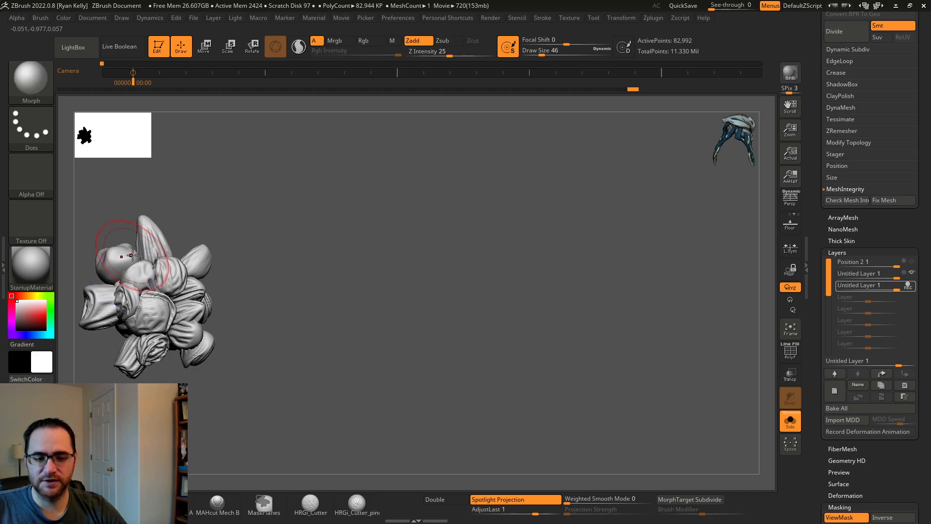
pyautogui.moveTo(355, 291)
pyautogui.mouseDown(button='right')
pyautogui.moveTo(357, 314)
pyautogui.moveTo(529, 322)
pyautogui.moveTo(494, 343)
pyautogui.moveTo(499, 353)
pyautogui.mouseUp(button='right')
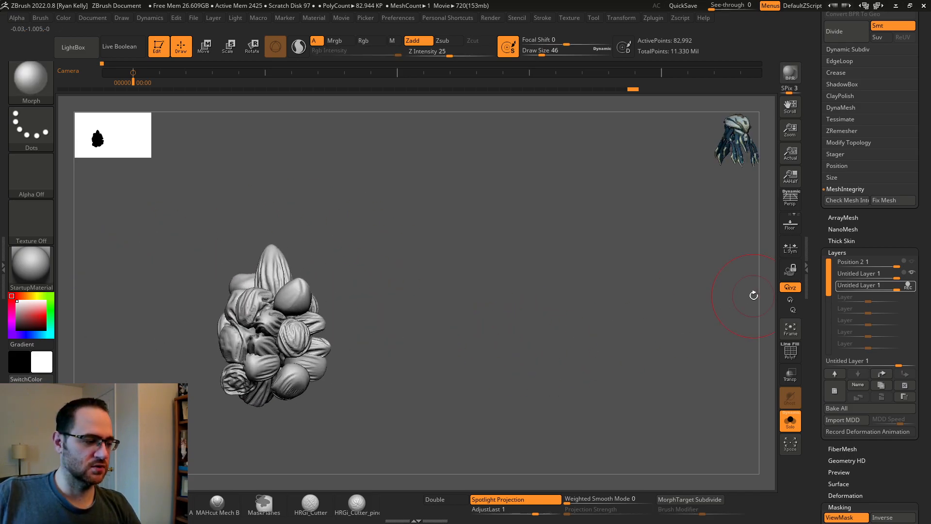
# Step: End recording on the morph layer and test the intensity of both untitled layers, returning each to 1
pyautogui.click(908, 287)
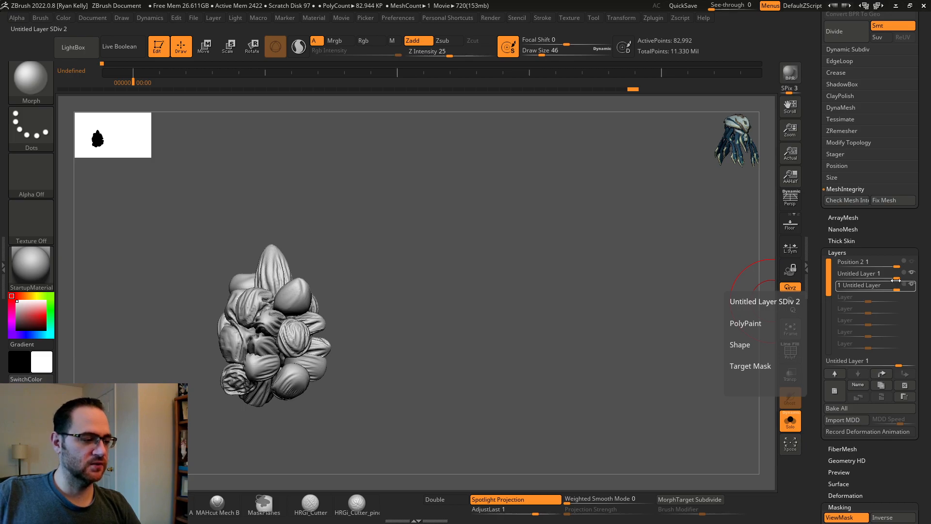
pyautogui.moveTo(897, 277)
pyautogui.mouseDown()
pyautogui.moveTo(866, 279)
pyautogui.moveTo(907, 279)
pyautogui.mouseUp()
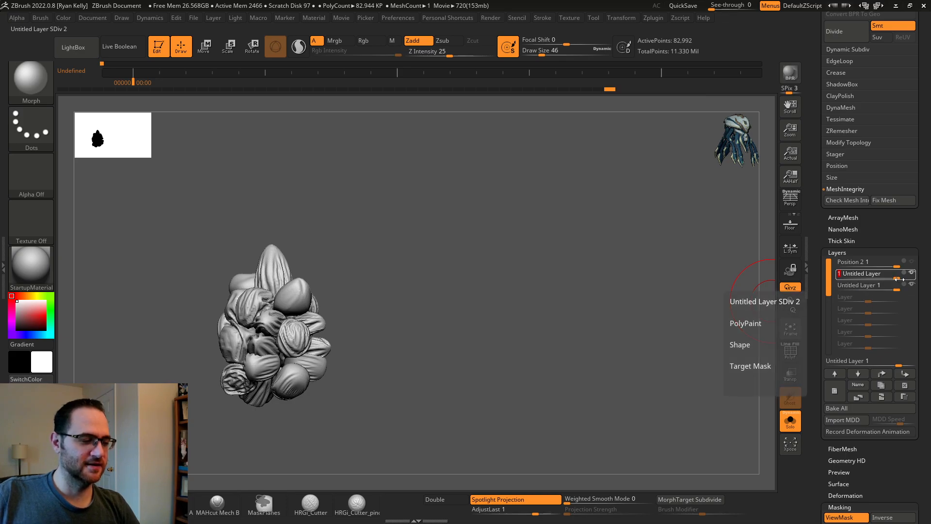
pyautogui.moveTo(892, 290)
pyautogui.mouseDown()
pyautogui.moveTo(876, 285)
pyautogui.moveTo(897, 288)
pyautogui.mouseUp()
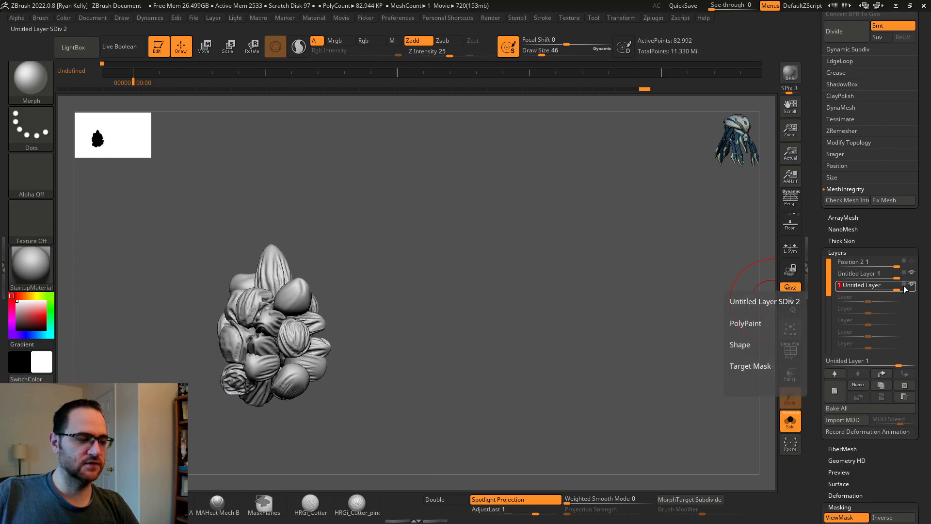
# Step: Preview the morph layer with the tentacle layer hidden and at 0.45132 intensity, restoring the tentacle layer and an intensity of 1
pyautogui.click(913, 273)
pyautogui.moveTo(679, 272); pyautogui.dragTo(614, 273)
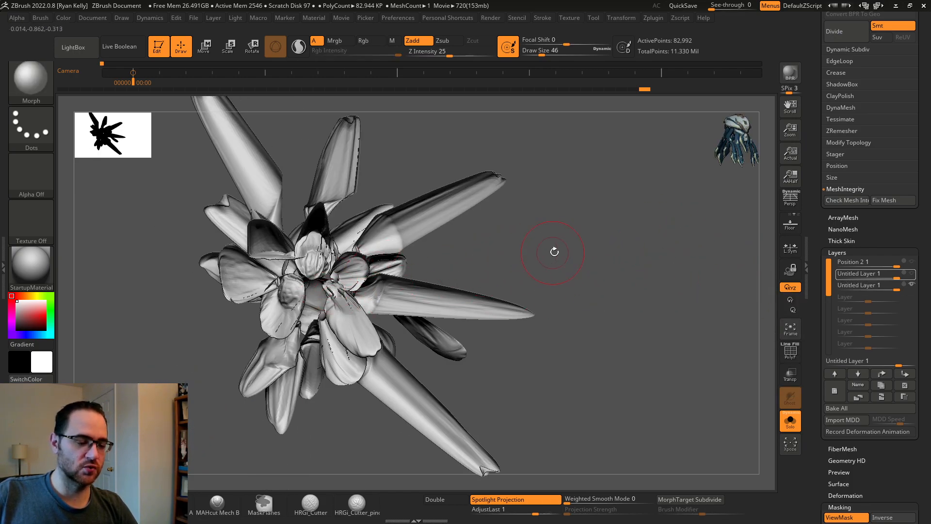
pyautogui.moveTo(897, 290)
pyautogui.mouseDown()
pyautogui.moveTo(868, 287)
pyautogui.moveTo(882, 287)
pyautogui.mouseUp()
pyautogui.click(882, 274)
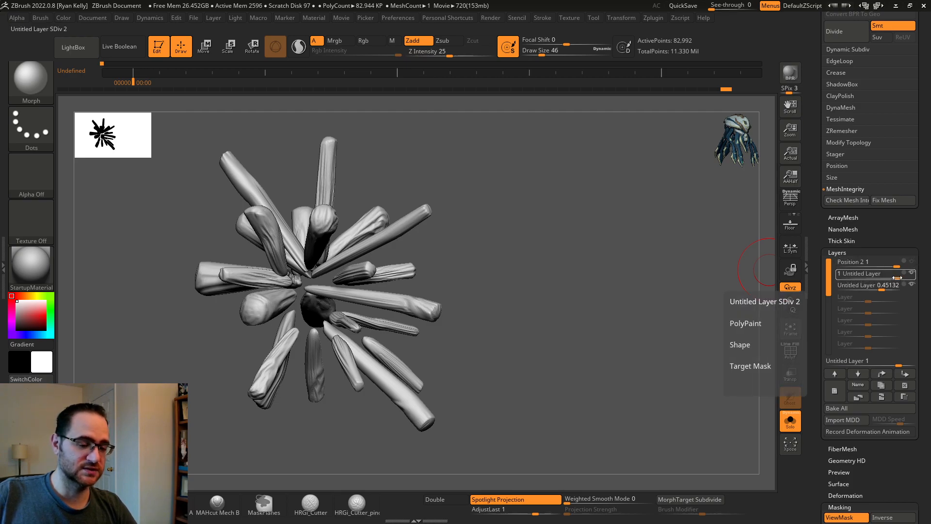
pyautogui.moveTo(882, 289); pyautogui.dragTo(897, 288)
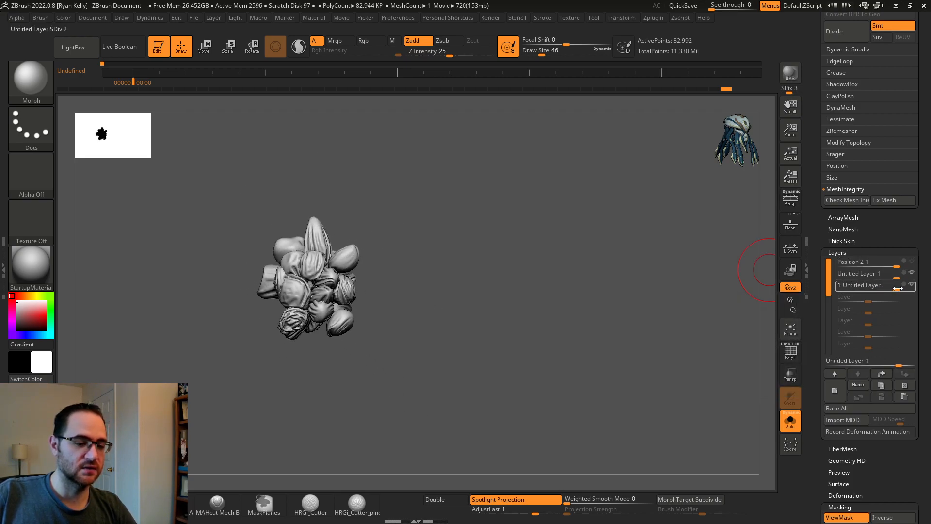
pyautogui.moveTo(588, 264)
pyautogui.mouseDown()
pyautogui.moveTo(599, 286)
pyautogui.moveTo(634, 275)
pyautogui.moveTo(617, 243)
pyautogui.moveTo(624, 260)
pyautogui.moveTo(645, 256)
pyautogui.mouseUp()
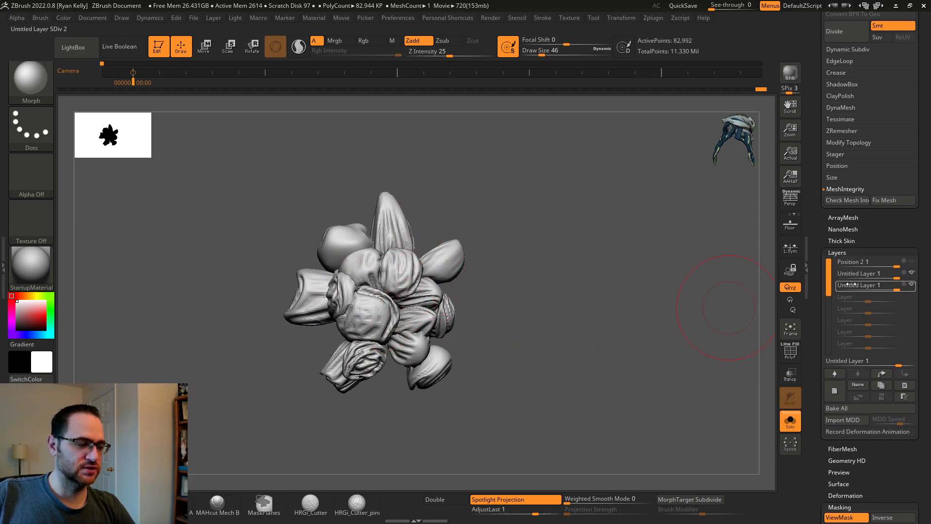
# Step: Create a new layer and set the Morph brush's Simulation Iterations to about 23
pyautogui.click(839, 395)
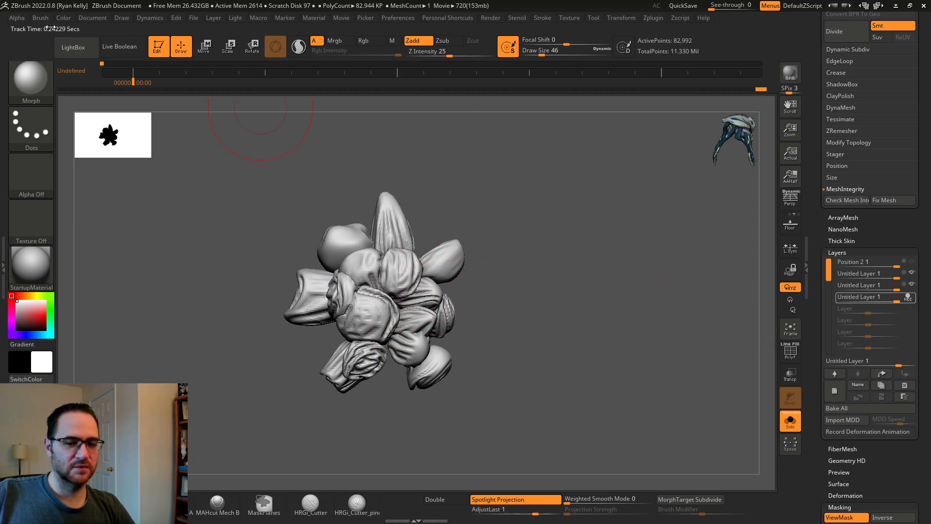
pyautogui.click(83, 17)
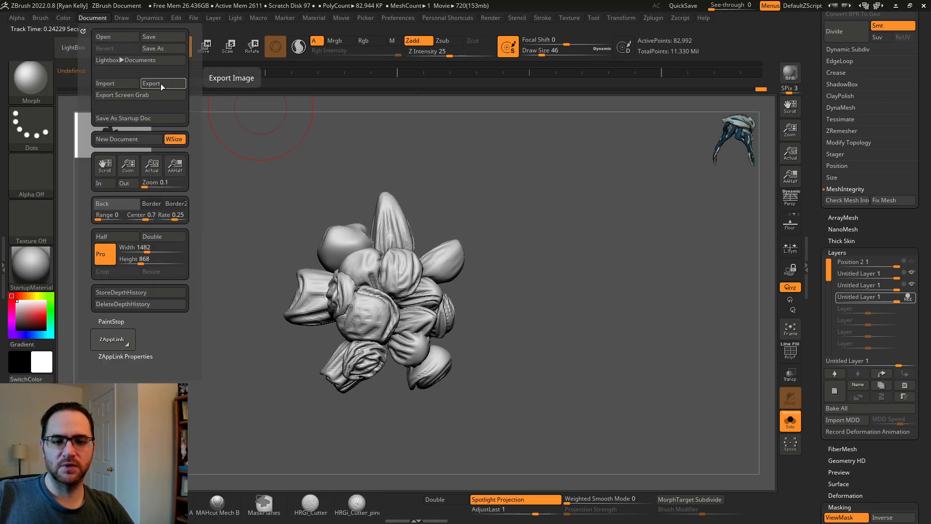
pyautogui.moveTo(142, 21)
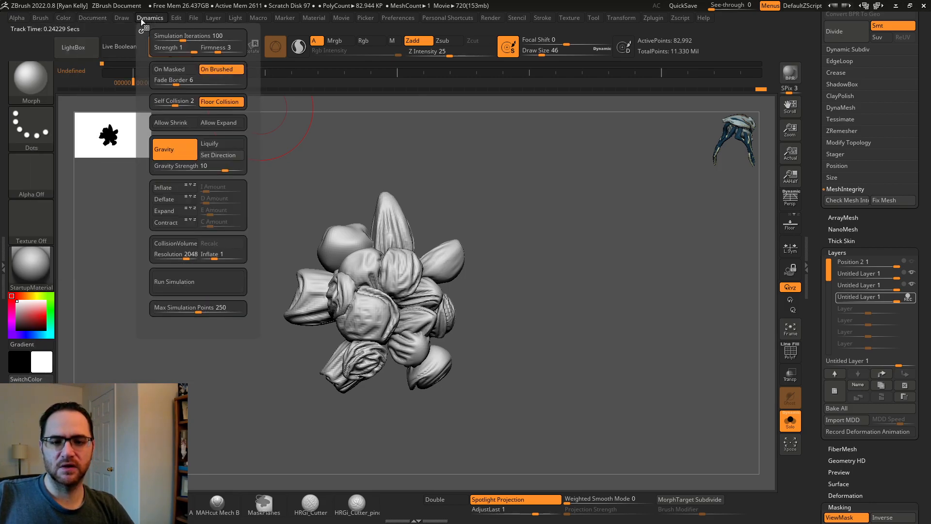
pyautogui.click(40, 17)
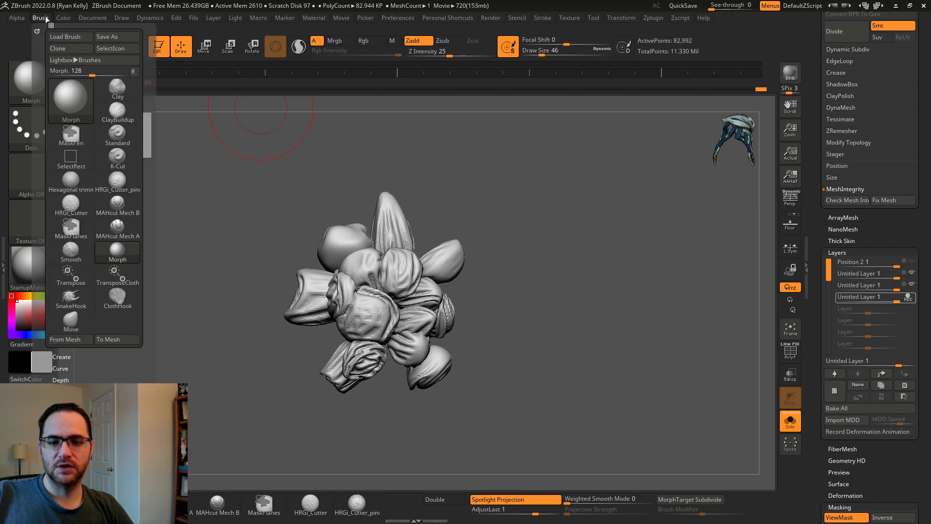
pyautogui.scroll(-5, 50, 46)
pyautogui.scroll(1, 51, 45)
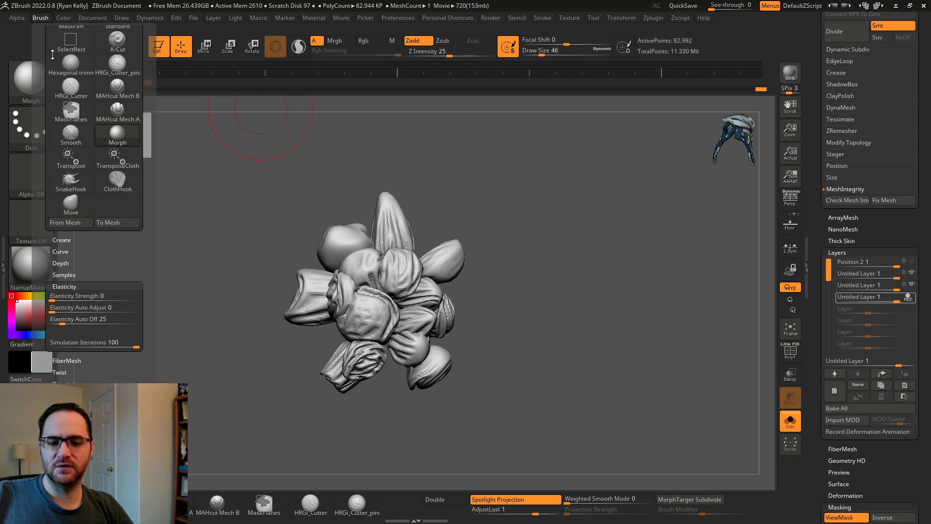
pyautogui.moveTo(126, 340); pyautogui.dragTo(65, 337)
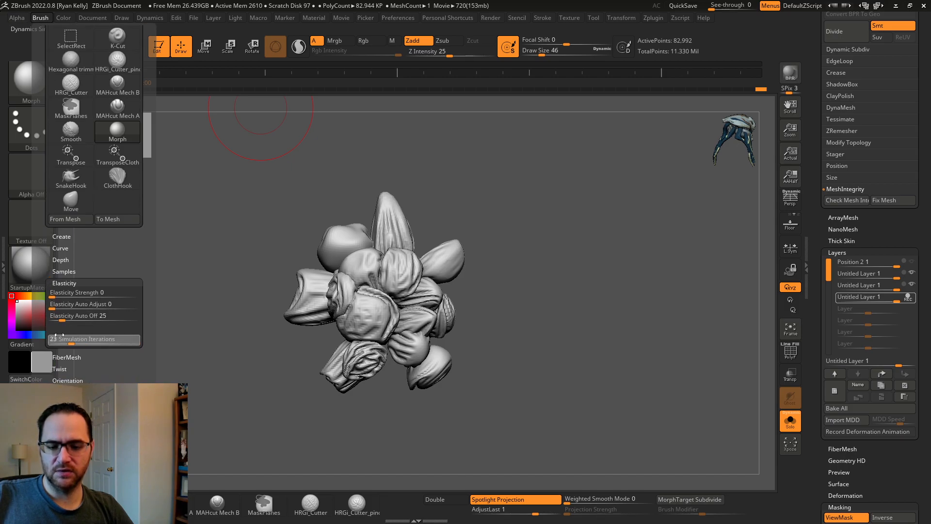
# Step: Morph the clustered mesh from several sides into smooth, overlapping rounded balls on the new layer
pyautogui.moveTo(249, 266)
pyautogui.mouseDown()
pyautogui.moveTo(208, 270)
pyautogui.moveTo(209, 251)
pyautogui.mouseUp()
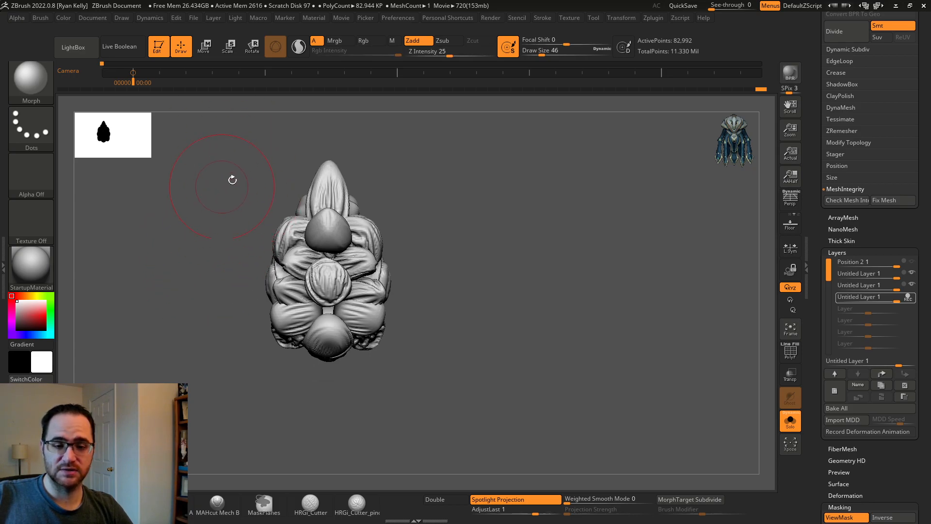
pyautogui.moveTo(301, 309)
pyautogui.mouseDown()
pyautogui.moveTo(320, 196)
pyautogui.moveTo(337, 223)
pyautogui.moveTo(274, 257)
pyautogui.moveTo(256, 322)
pyautogui.mouseUp()
pyautogui.moveTo(193, 274); pyautogui.dragTo(171, 277)
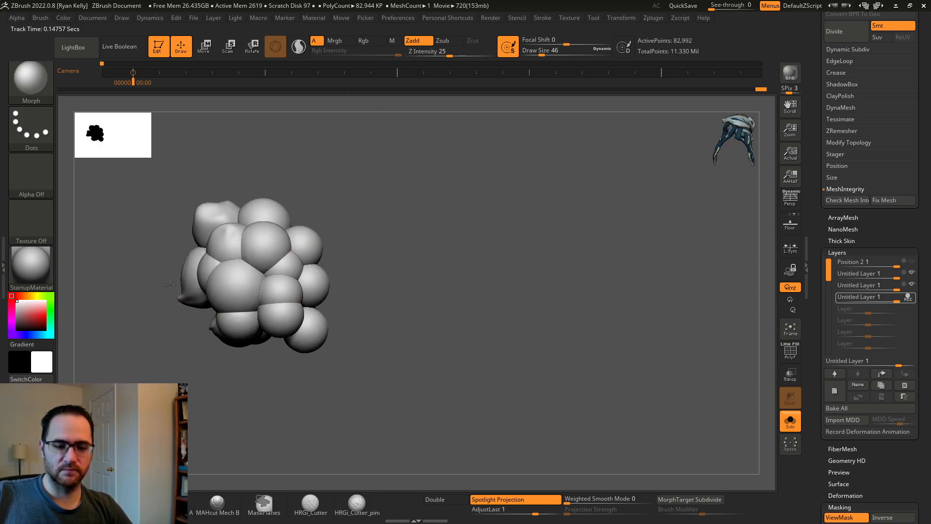
pyautogui.moveTo(227, 229); pyautogui.dragTo(216, 215)
pyautogui.moveTo(215, 342); pyautogui.dragTo(163, 284)
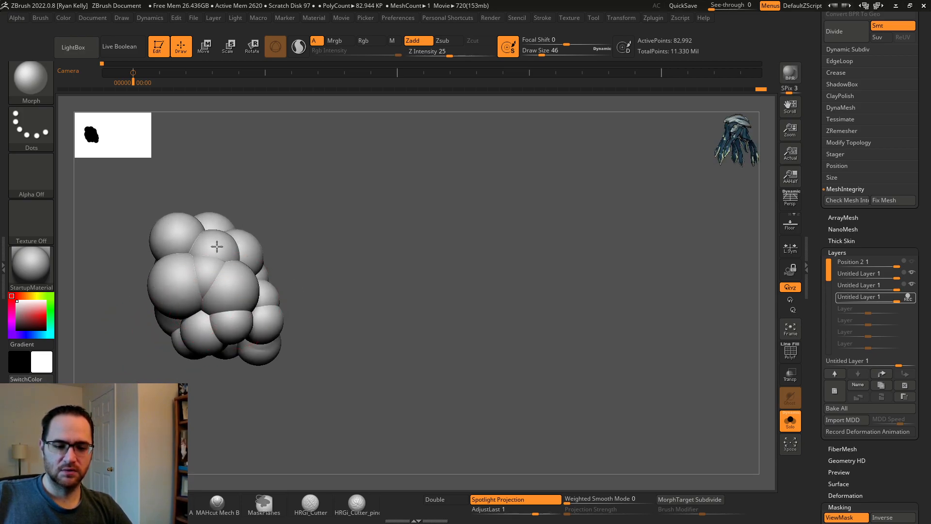
pyautogui.moveTo(316, 278); pyautogui.dragTo(195, 355)
pyautogui.moveTo(339, 257); pyautogui.dragTo(574, 277)
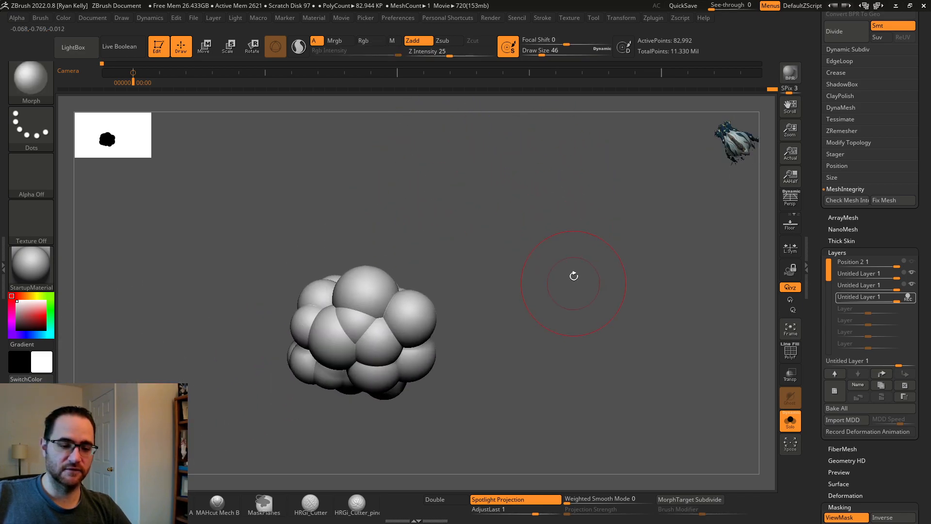
# Step: Set the two lower untitled layers to intensity 0 and the tentacle layer to 1
pyautogui.moveTo(596, 288); pyautogui.dragTo(713, 316)
pyautogui.moveTo(897, 297)
pyautogui.mouseDown()
pyautogui.moveTo(866, 297)
pyautogui.moveTo(893, 286)
pyautogui.moveTo(870, 285)
pyautogui.moveTo(888, 275)
pyautogui.moveTo(869, 275)
pyautogui.moveTo(905, 275)
pyautogui.mouseUp()
pyautogui.moveTo(656, 262); pyautogui.dragTo(675, 250)
pyautogui.moveTo(893, 275)
pyautogui.mouseDown()
pyautogui.moveTo(867, 275)
pyautogui.moveTo(897, 275)
pyautogui.mouseUp()
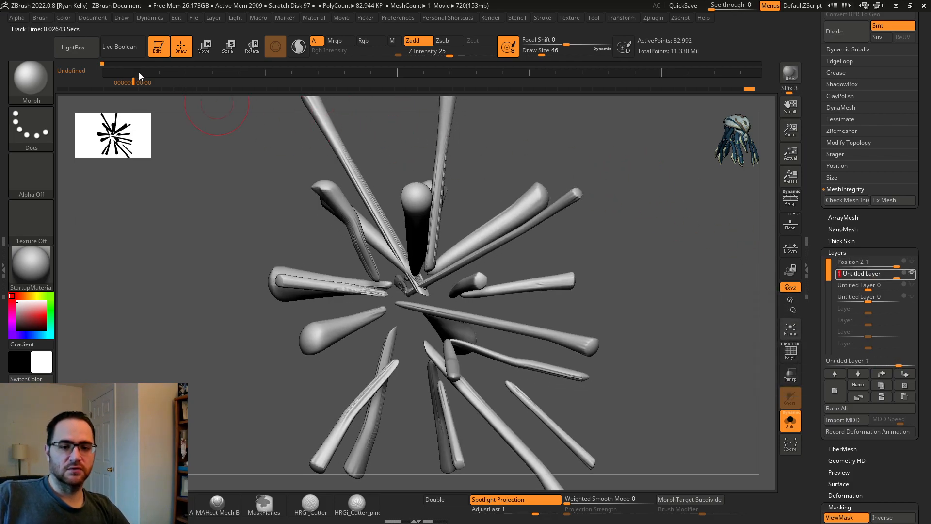
# Step: Preview the tentacle layer from several angles and at reduced intensity, returning it to 1
pyautogui.keyDown('shift'); pyautogui.moveTo(753, 261); pyautogui.dragTo(637, 235); pyautogui.keyUp('shift')
pyautogui.moveTo(500, 256); pyautogui.dragTo(541, 247)
pyautogui.click(893, 275)
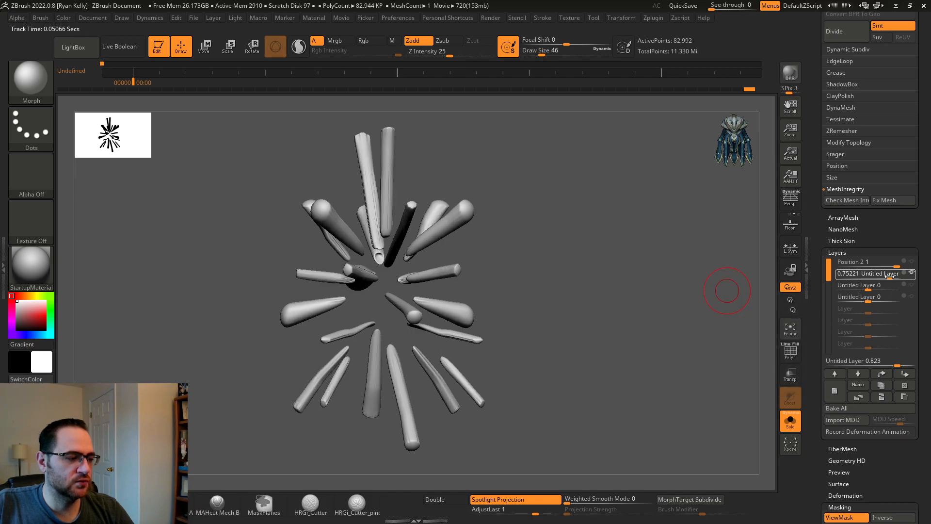
pyautogui.moveTo(624, 218); pyautogui.dragTo(479, 197)
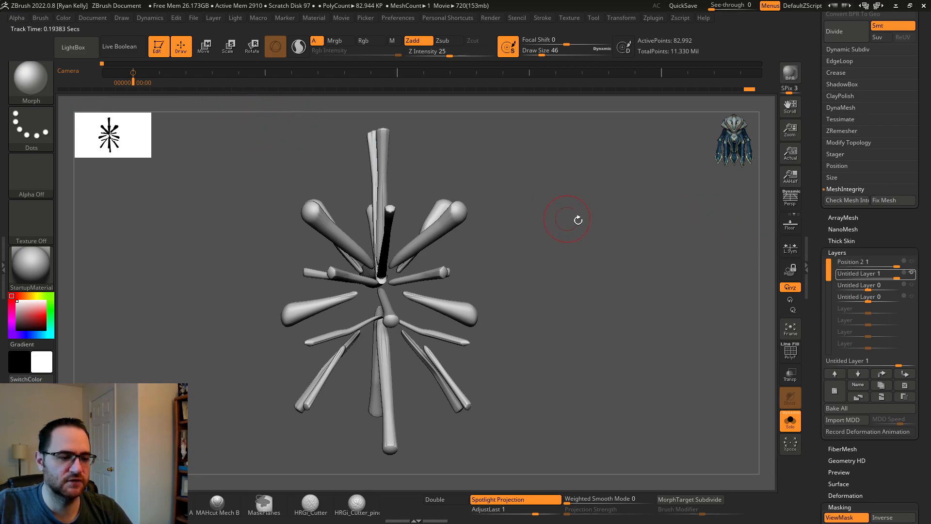
pyautogui.moveTo(571, 220); pyautogui.dragTo(594, 228)
pyautogui.click(746, 134)
pyautogui.moveTo(745, 134); pyautogui.dragTo(700, 226)
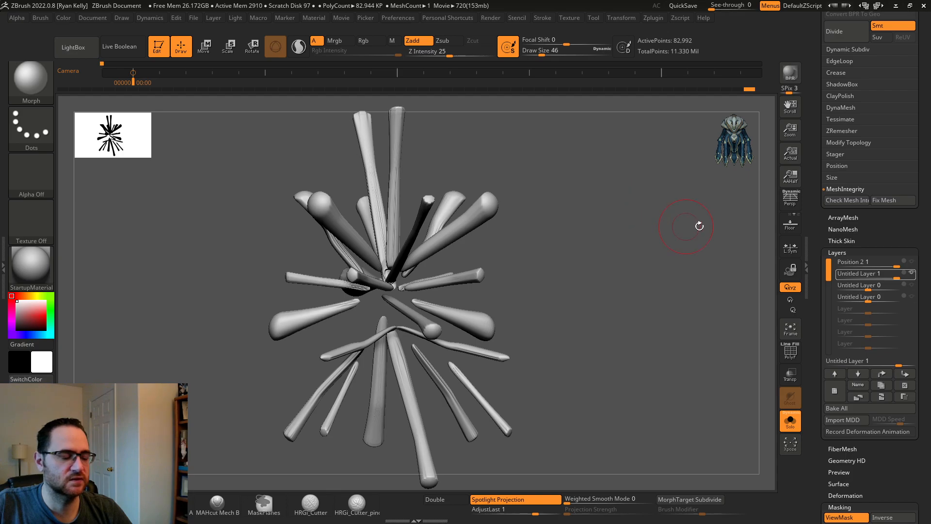
# Step: Set the tentacle layer's intensity to 0.36283 and key it on the layer track at frame 22
pyautogui.moveTo(897, 276)
pyautogui.mouseDown()
pyautogui.moveTo(847, 274)
pyautogui.moveTo(900, 274)
pyautogui.moveTo(869, 274)
pyautogui.moveTo(880, 273)
pyautogui.mouseUp()
pyautogui.click(879, 272)
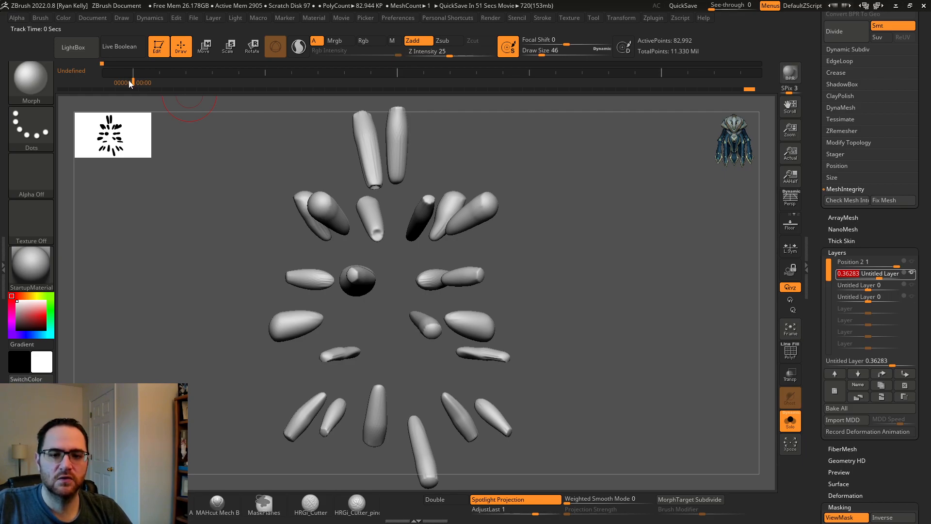
pyautogui.click(245, 73)
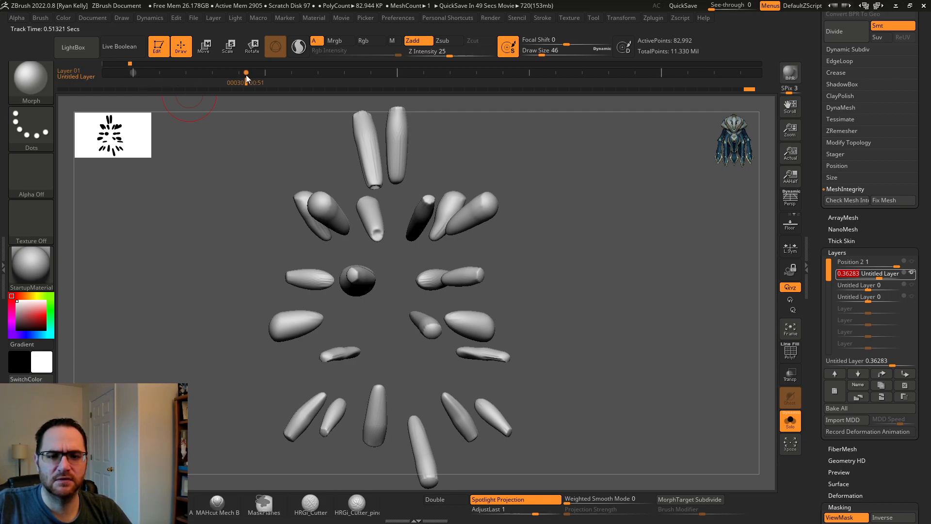
pyautogui.moveTo(247, 83); pyautogui.dragTo(222, 84)
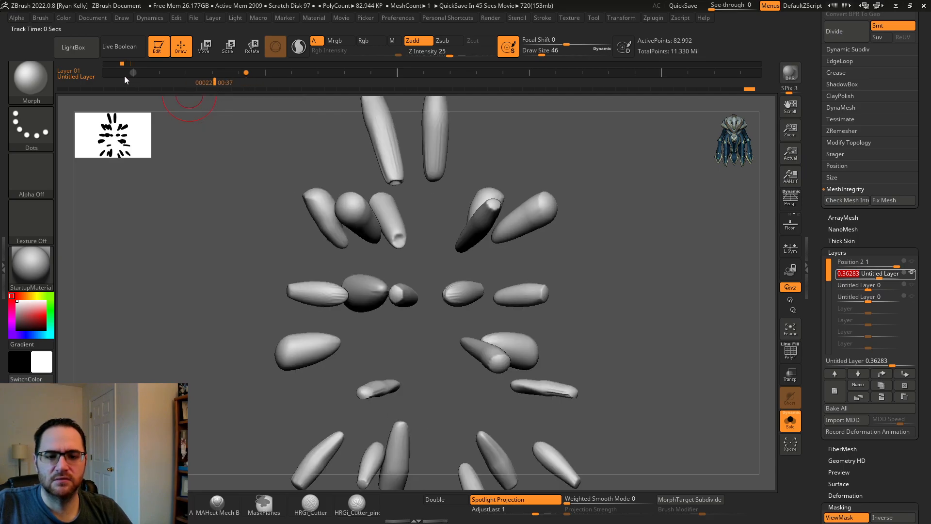
pyautogui.moveTo(245, 73); pyautogui.dragTo(212, 73)
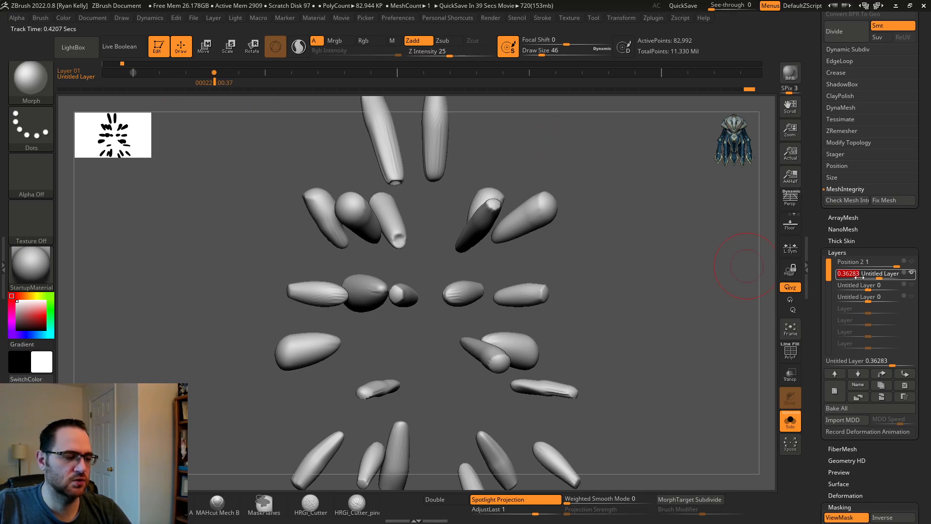
# Step: Key the tentacle layer's intensity at 0 on frame 0 of the layer track
pyautogui.moveTo(214, 76); pyautogui.dragTo(117, 82)
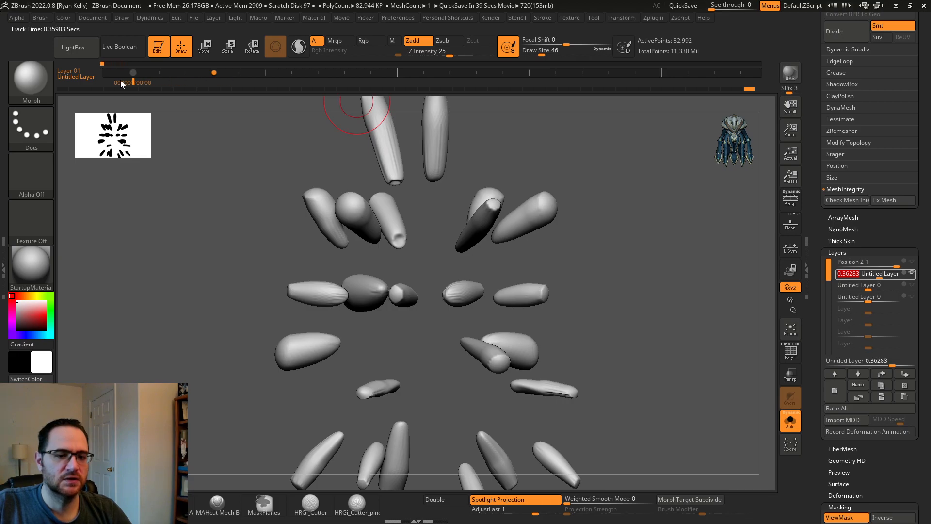
pyautogui.moveTo(880, 275); pyautogui.dragTo(868, 276)
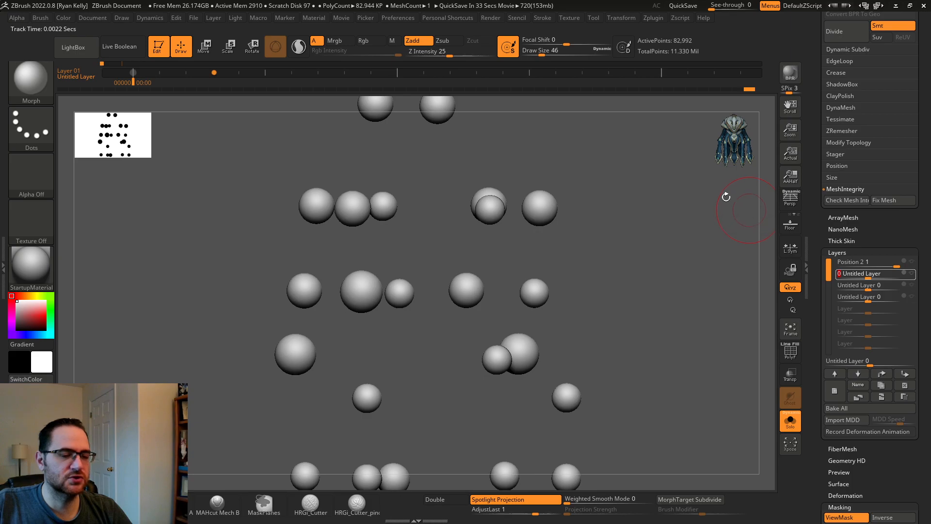
pyautogui.click(131, 82)
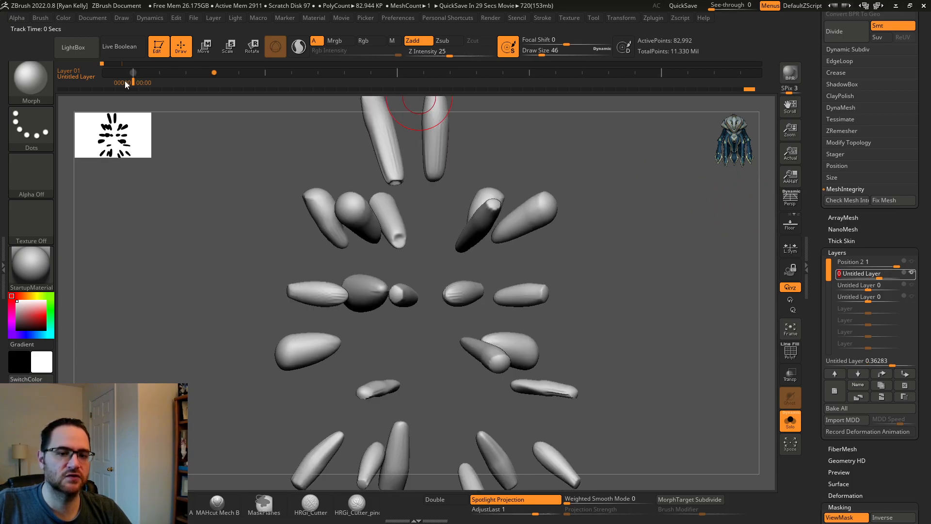
pyautogui.moveTo(876, 276)
pyautogui.mouseDown()
pyautogui.moveTo(898, 275)
pyautogui.moveTo(868, 276)
pyautogui.mouseUp()
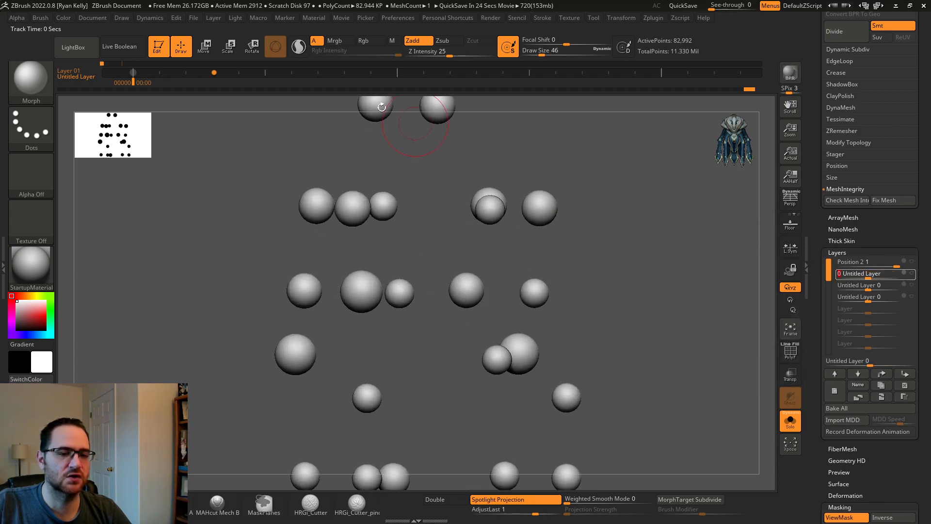
pyautogui.click(131, 74)
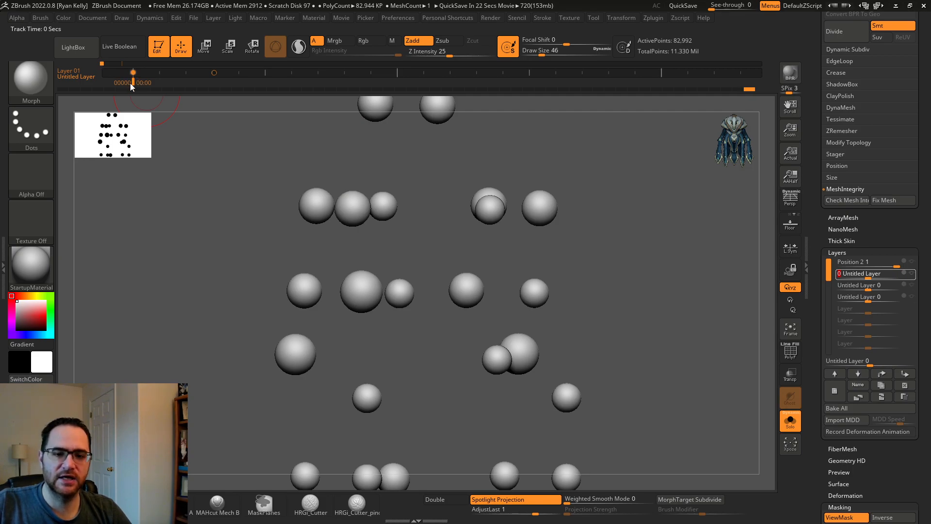
# Step: Scrub through the layer animation and try to raise the tentacle layer's intensity to 1 at frame 54
pyautogui.moveTo(130, 83); pyautogui.dragTo(229, 86)
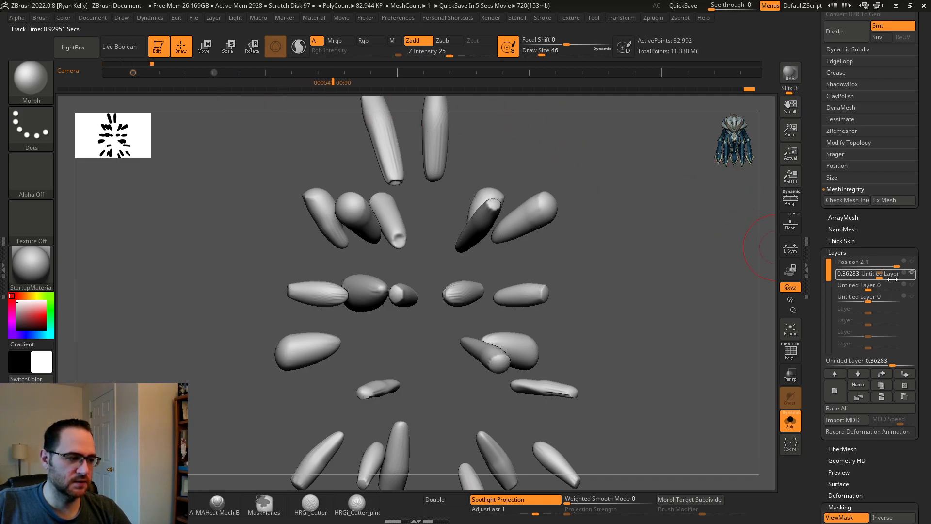
pyautogui.moveTo(659, 257); pyautogui.dragTo(653, 257)
pyautogui.moveTo(880, 278); pyautogui.dragTo(897, 279)
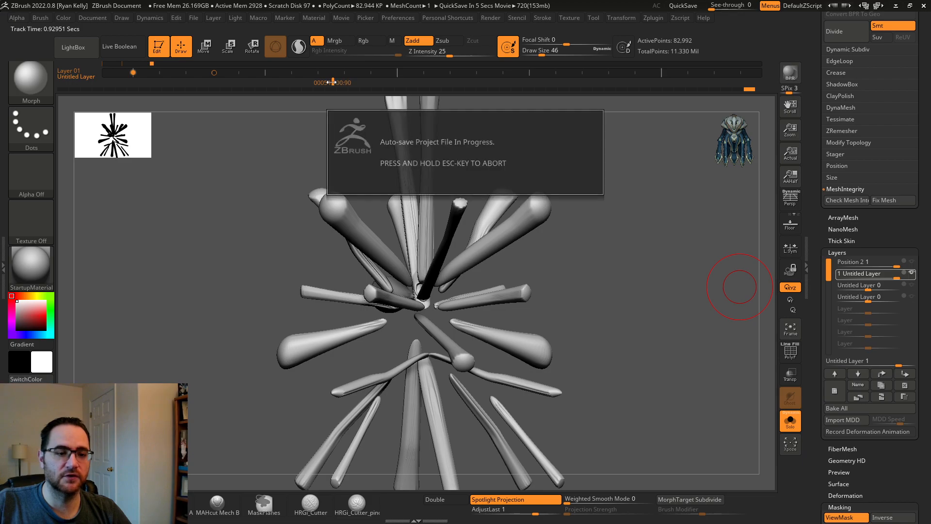
pyautogui.click(331, 82)
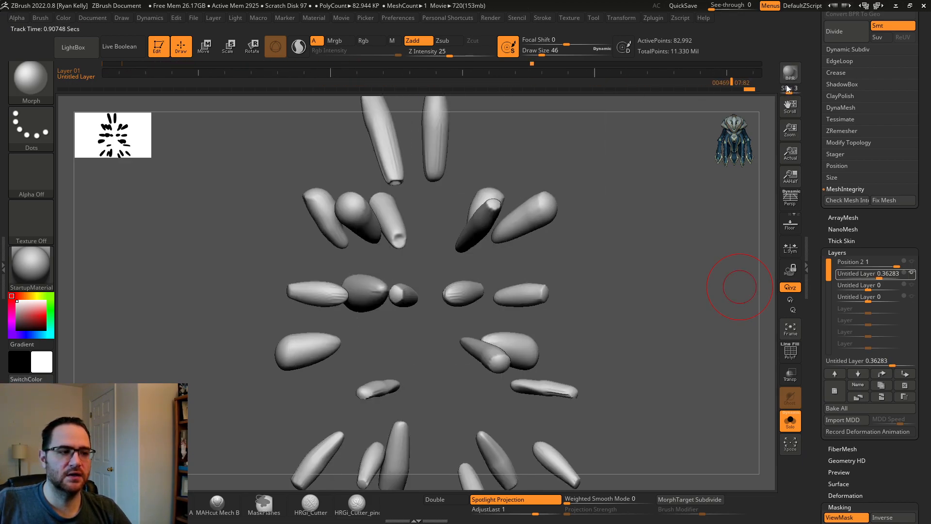
# Step: Key the tentacle layer on the layer track near frame 227 and set its intensity there to 1
pyautogui.moveTo(696, 88); pyautogui.dragTo(479, 68)
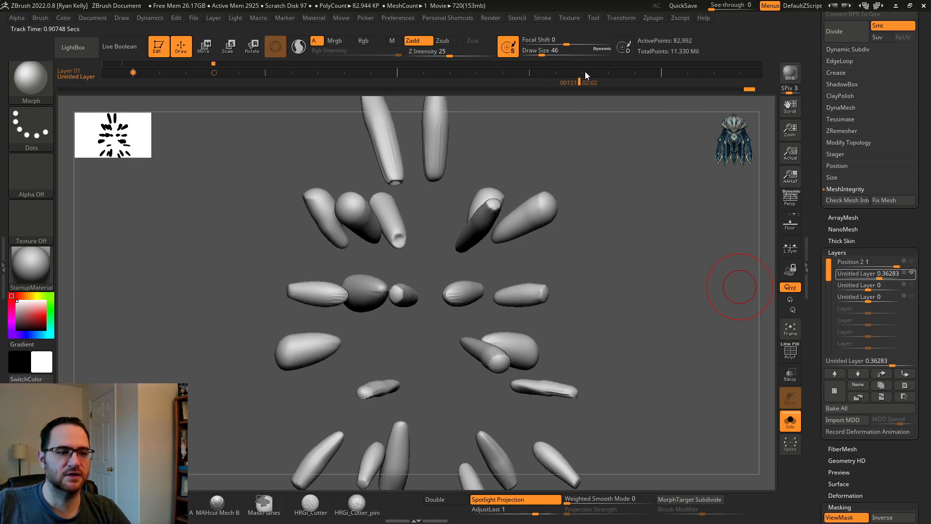
pyautogui.moveTo(717, 71); pyautogui.dragTo(548, 71)
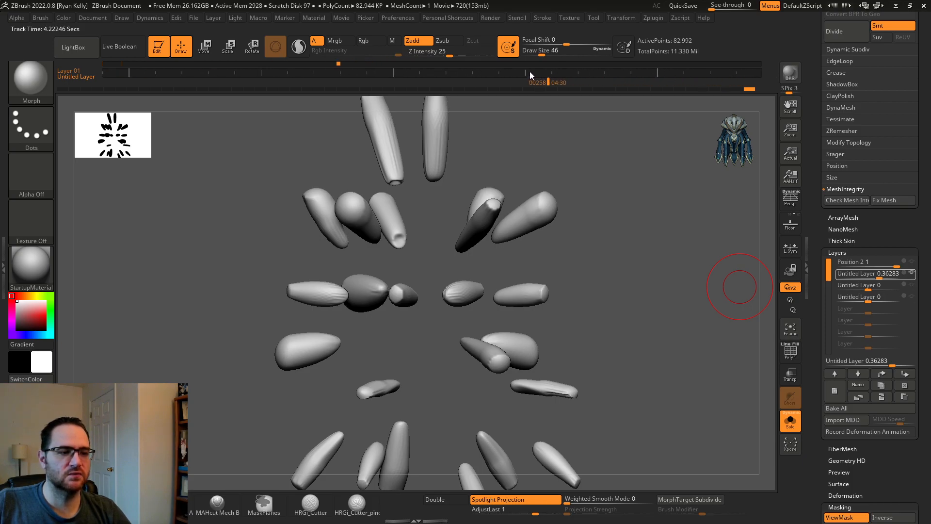
pyautogui.moveTo(535, 82); pyautogui.dragTo(435, 80)
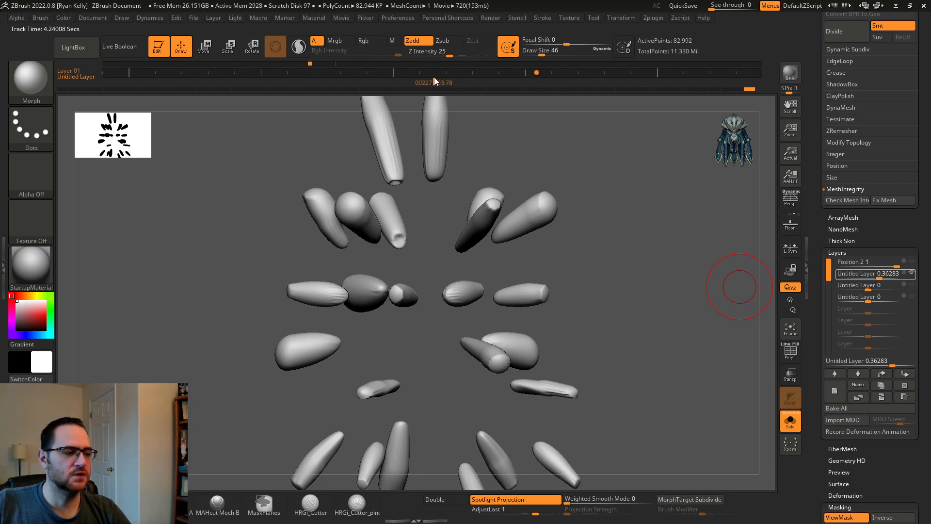
pyautogui.press('ctrl')
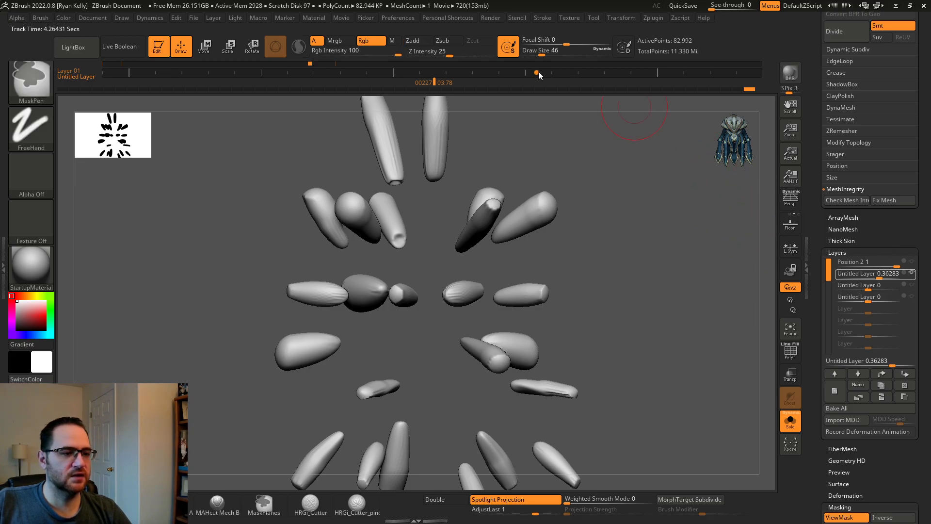
pyautogui.moveTo(879, 275); pyautogui.dragTo(898, 275)
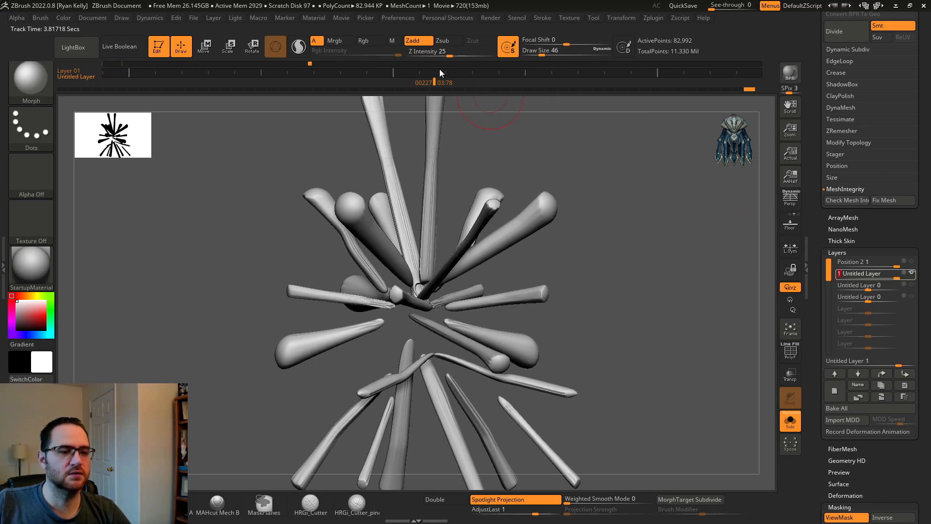
# Step: Scrub the timeline back and forth to preview the spheres growing into full tentacles
pyautogui.moveTo(438, 81); pyautogui.dragTo(1, 72)
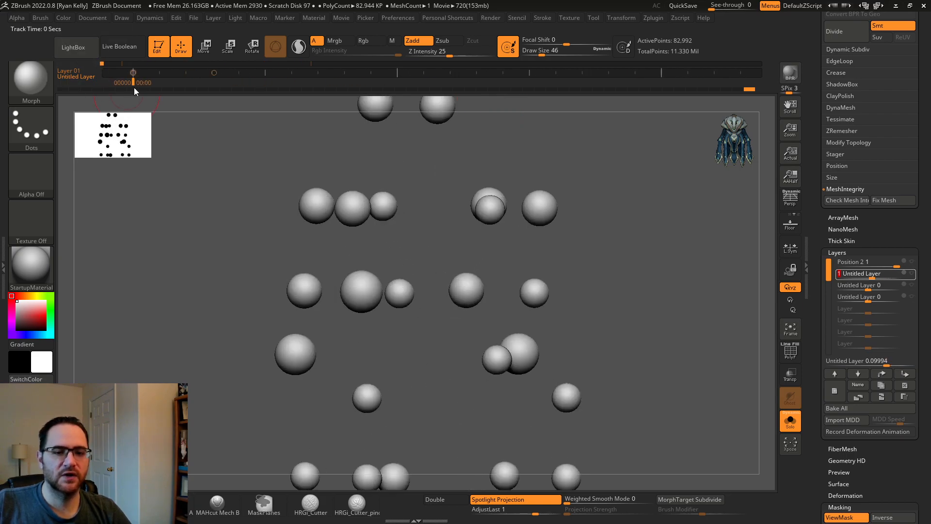
pyautogui.moveTo(135, 83); pyautogui.dragTo(54, 85)
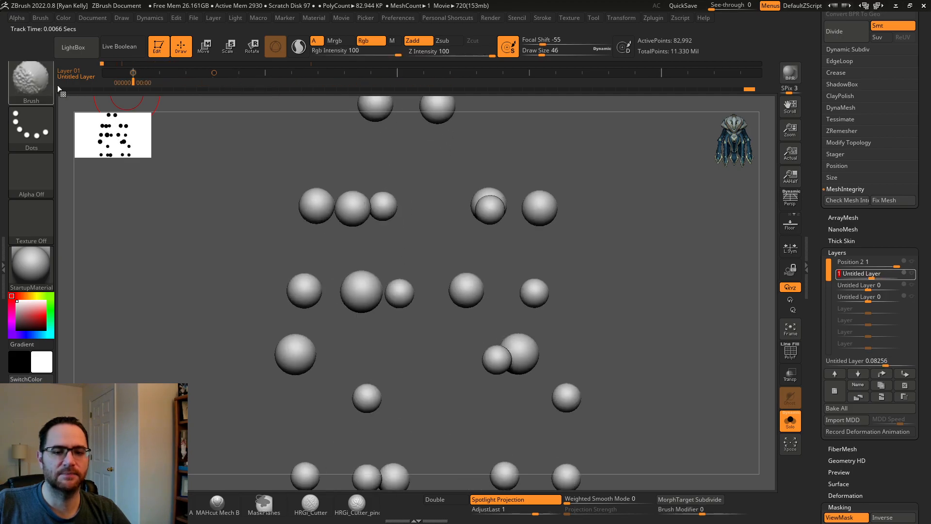
pyautogui.keyDown('shift'); pyautogui.click(272, 81); pyautogui.keyUp('shift')
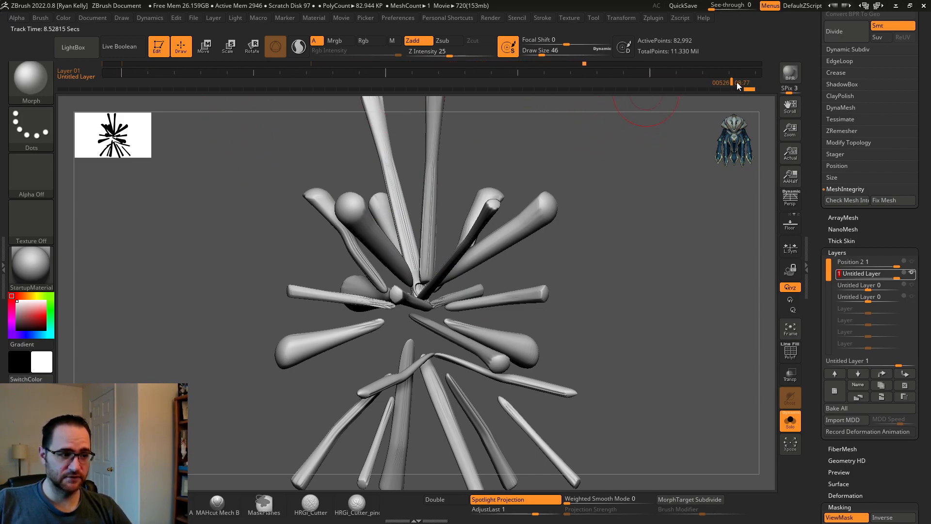
pyautogui.moveTo(729, 85); pyautogui.dragTo(1, 63)
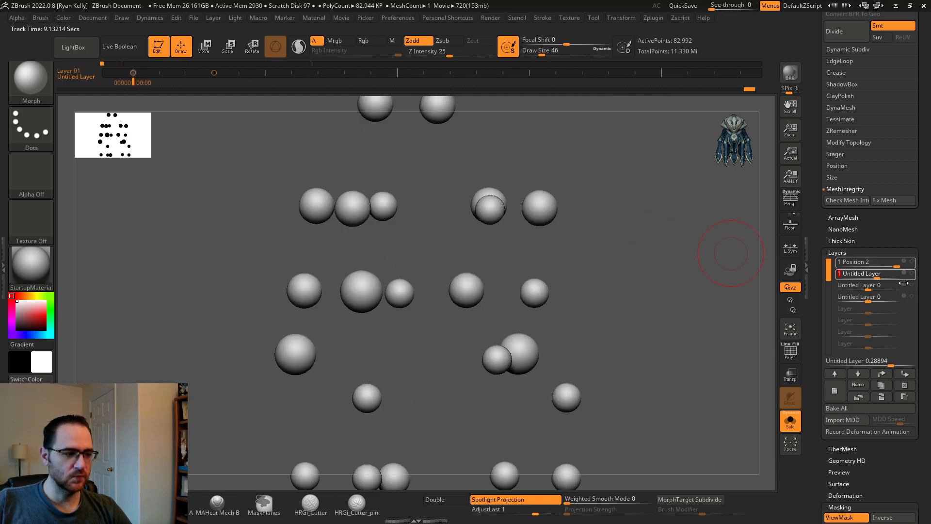
# Step: Preview the tentacle layer's animation, select the second untitled layer and key its intensity at 0 on frame 0 of its track
pyautogui.moveTo(134, 85); pyautogui.dragTo(377, 83)
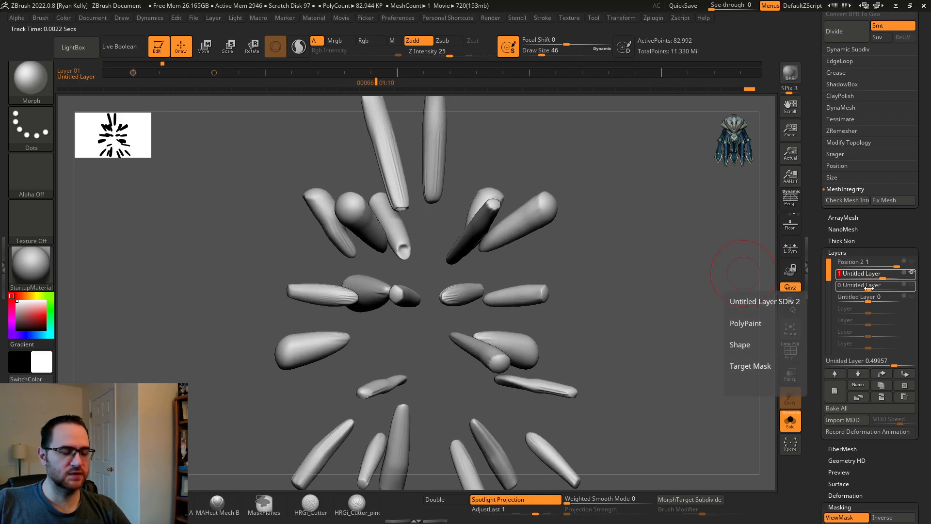
pyautogui.moveTo(374, 76); pyautogui.dragTo(67, 80)
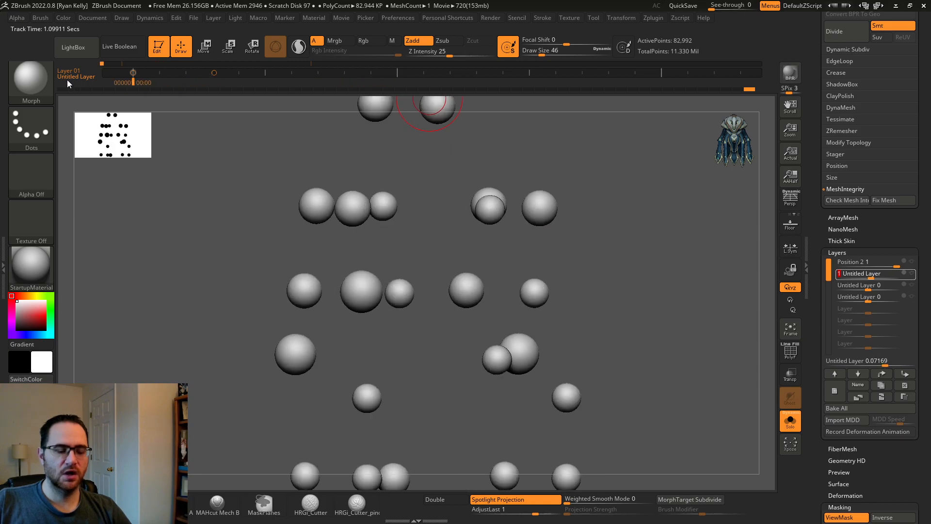
pyautogui.click(869, 287)
pyautogui.click(853, 274)
pyautogui.click(859, 285)
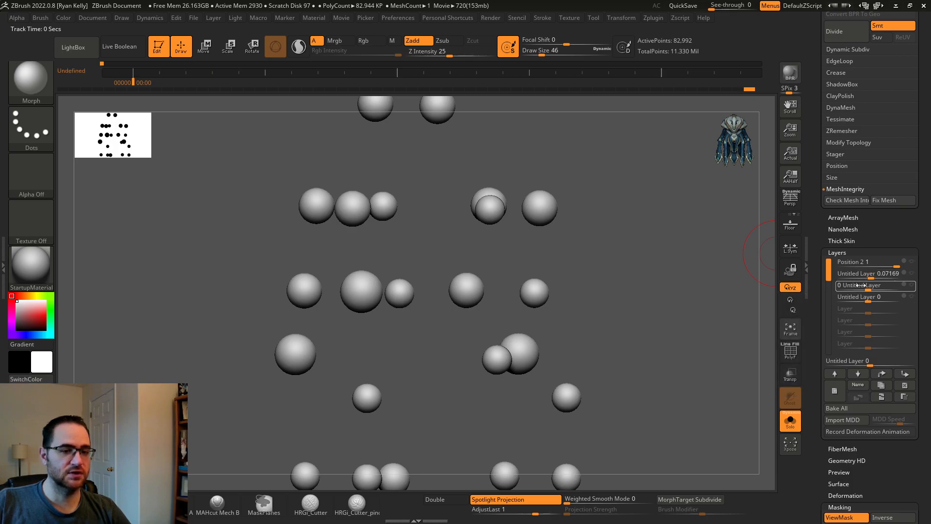
pyautogui.click(861, 286)
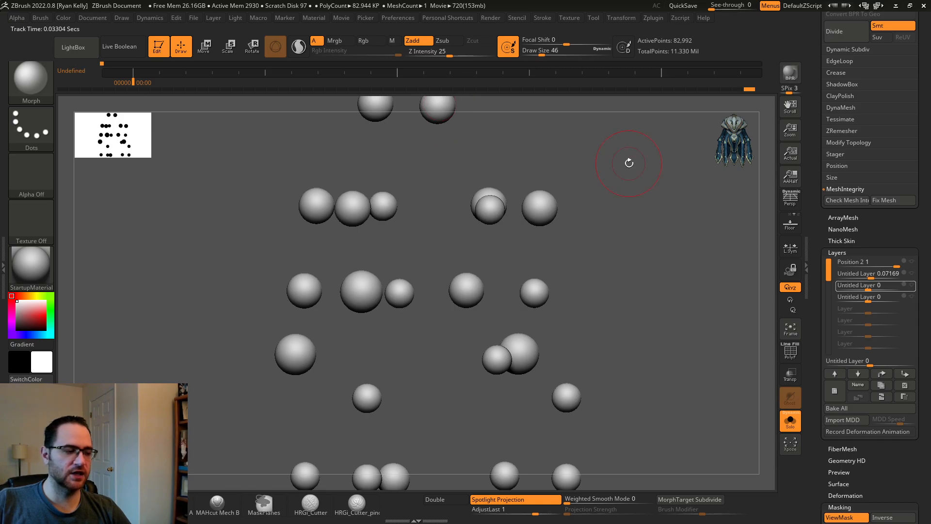
pyautogui.click(117, 76)
pyautogui.click(138, 77)
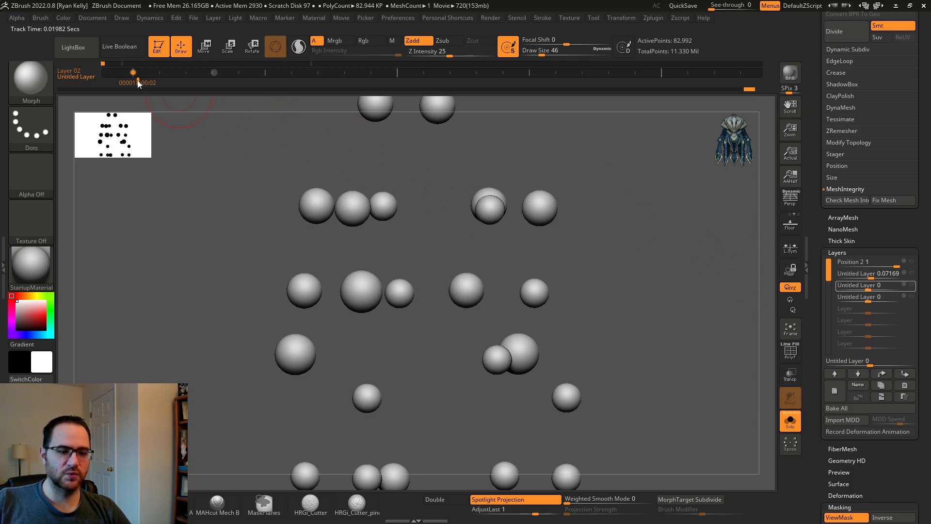
# Step: Add a key on the second untitled layer's track at frame 42, holding its intensity at 0
pyautogui.moveTo(135, 83); pyautogui.dragTo(351, 97)
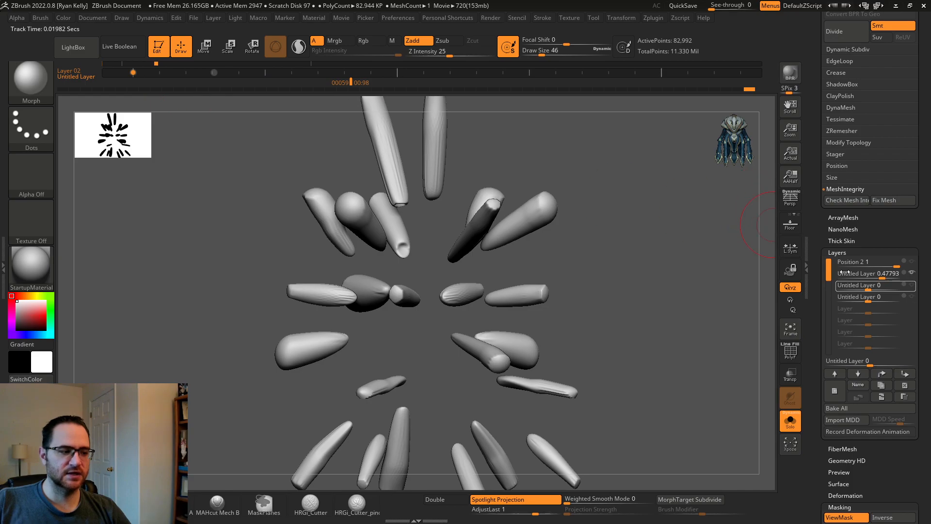
pyautogui.moveTo(873, 286); pyautogui.dragTo(871, 285)
pyautogui.moveTo(874, 285); pyautogui.dragTo(839, 285)
pyautogui.moveTo(344, 82)
pyautogui.mouseDown()
pyautogui.moveTo(145, 73)
pyautogui.moveTo(334, 82)
pyautogui.mouseUp()
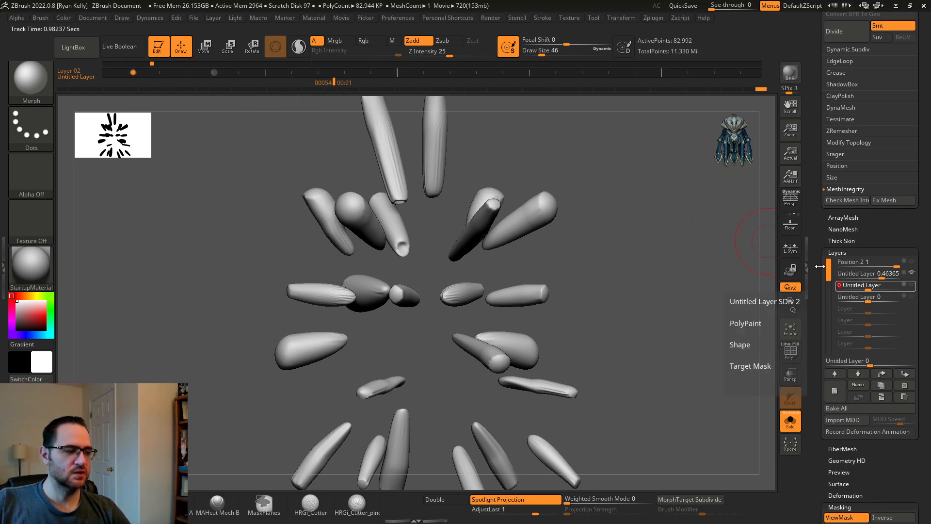
pyautogui.moveTo(868, 288); pyautogui.dragTo(868, 287)
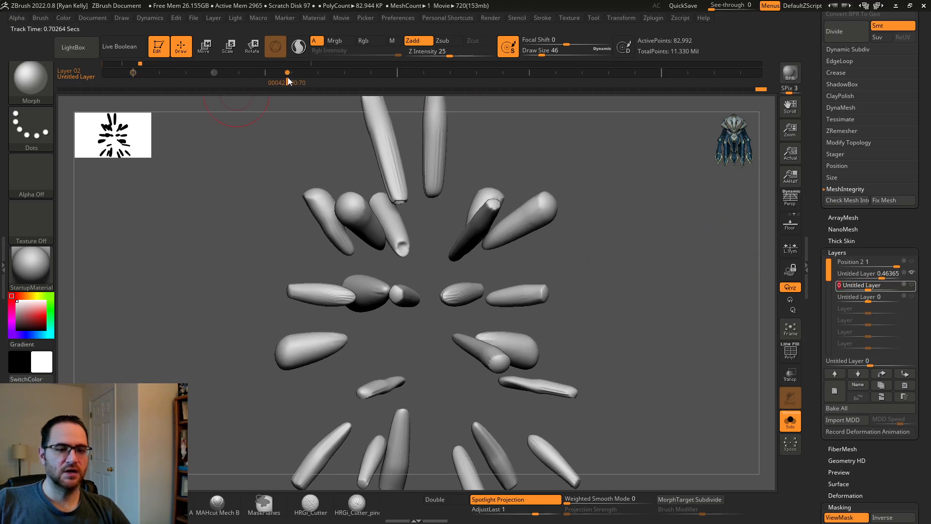
# Step: Raise the second untitled layer's intensity to 0.46902 on a key near frame 89 and scrub through the change
pyautogui.moveTo(289, 82); pyautogui.dragTo(347, 84)
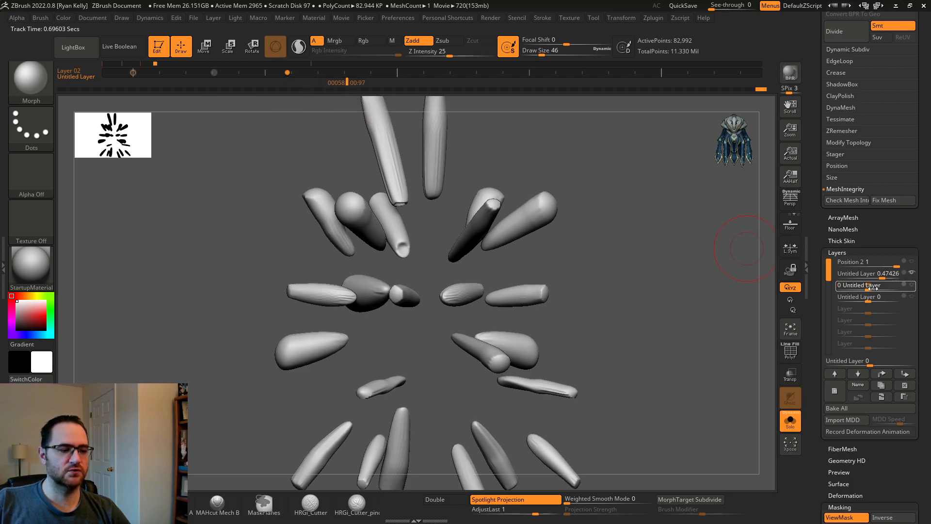
pyautogui.moveTo(872, 286); pyautogui.dragTo(884, 287)
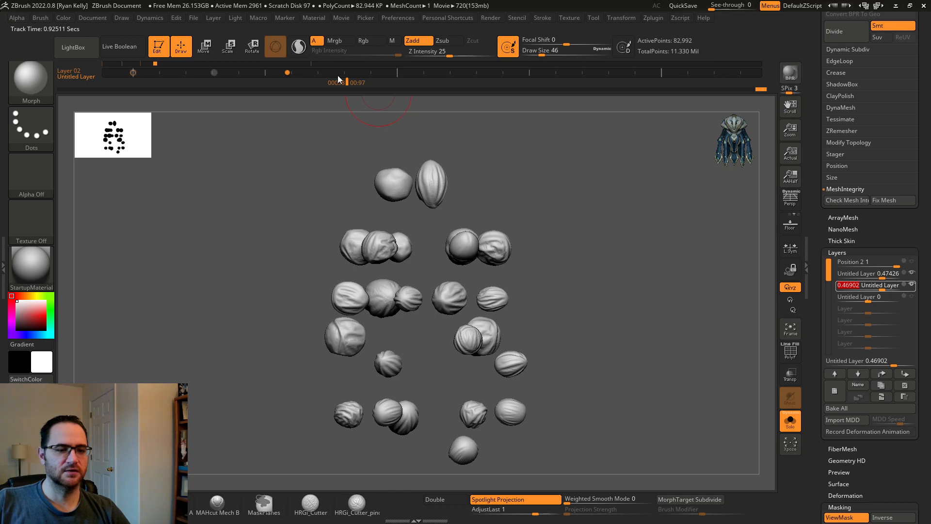
pyautogui.moveTo(348, 82)
pyautogui.mouseDown()
pyautogui.moveTo(63, 77)
pyautogui.moveTo(421, 89)
pyautogui.moveTo(43, 83)
pyautogui.moveTo(574, 97)
pyautogui.mouseUp()
pyautogui.moveTo(669, 92)
pyautogui.mouseDown()
pyautogui.moveTo(91, 83)
pyautogui.moveTo(505, 80)
pyautogui.moveTo(173, 79)
pyautogui.moveTo(368, 86)
pyautogui.mouseUp()
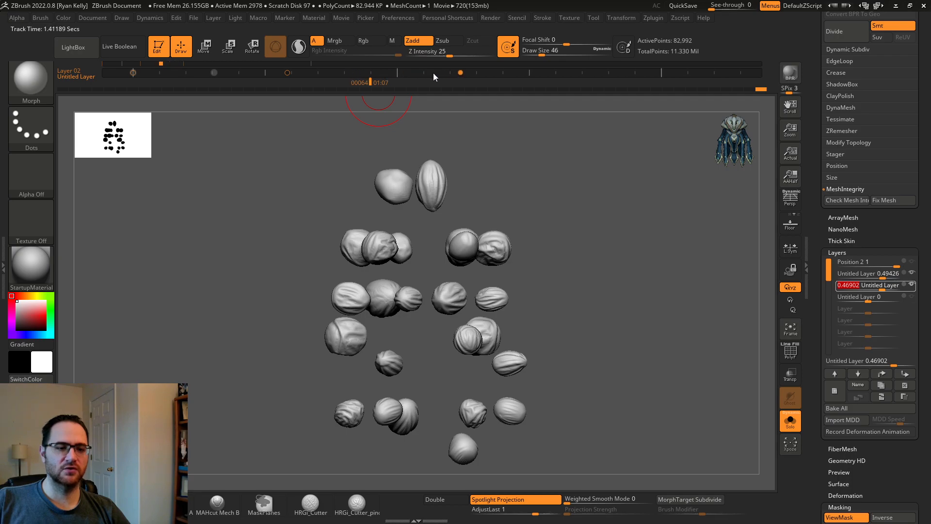
pyautogui.moveTo(368, 80)
pyautogui.mouseDown()
pyautogui.moveTo(71, 77)
pyautogui.moveTo(467, 81)
pyautogui.mouseUp()
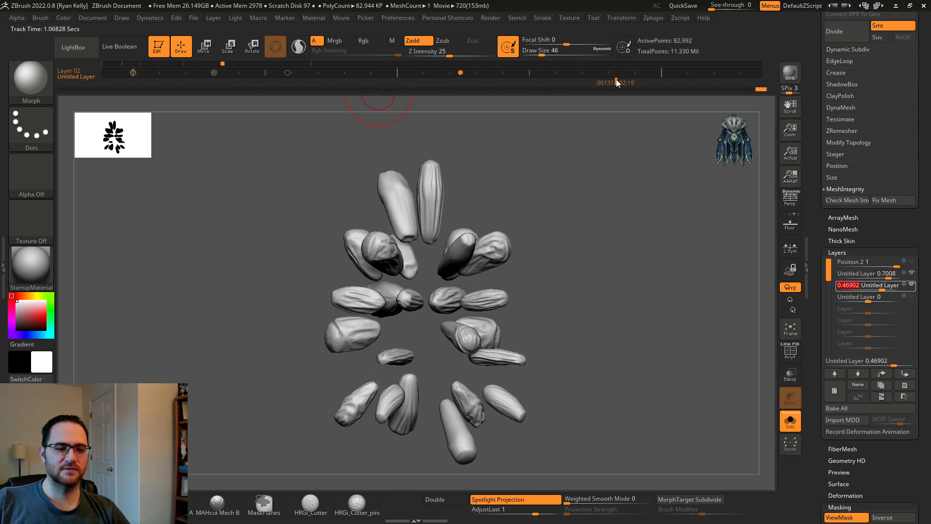
# Step: Set the second untitled layer's intensity to 0.8584 at frame 302 and scrub back to frame 100 to preview the clustering
pyautogui.moveTo(558, 83)
pyautogui.mouseDown()
pyautogui.moveTo(427, 81)
pyautogui.moveTo(750, 83)
pyautogui.moveTo(664, 83)
pyautogui.mouseUp()
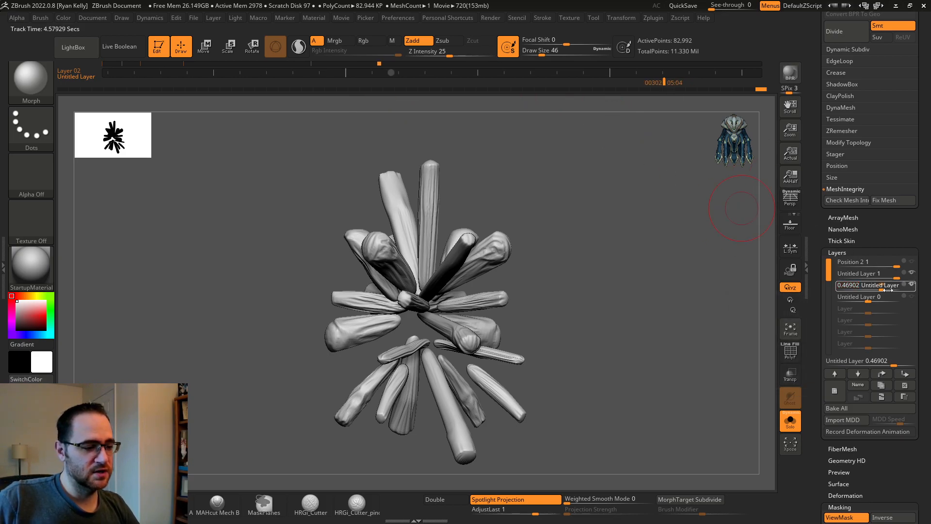
pyautogui.moveTo(887, 289); pyautogui.dragTo(892, 290)
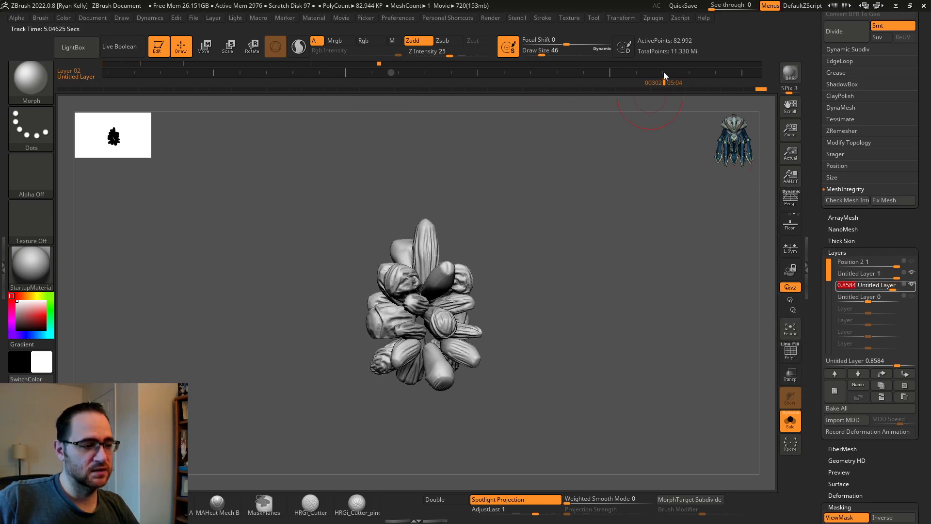
pyautogui.moveTo(663, 81)
pyautogui.mouseDown()
pyautogui.moveTo(2, 65)
pyautogui.moveTo(748, 70)
pyautogui.moveTo(12, 71)
pyautogui.moveTo(596, 62)
pyautogui.moveTo(503, 60)
pyautogui.mouseUp()
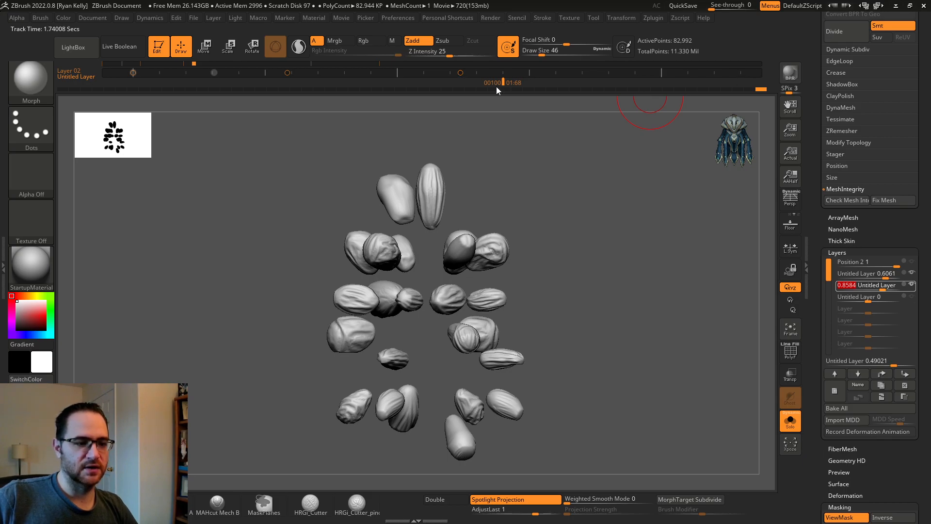
# Step: At frame 720, set the second and third untitled layers' intensities to 1 and key the second layer
pyautogui.moveTo(506, 83)
pyautogui.mouseDown()
pyautogui.moveTo(133, 65)
pyautogui.moveTo(365, 82)
pyautogui.moveTo(660, 83)
pyautogui.moveTo(735, 98)
pyautogui.moveTo(767, 91)
pyautogui.moveTo(737, 93)
pyautogui.mouseUp()
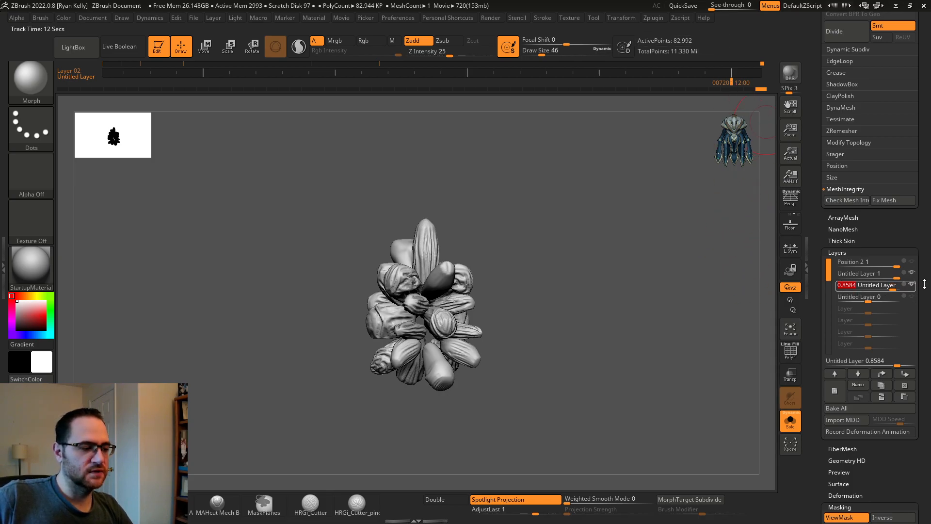
pyautogui.moveTo(874, 297); pyautogui.dragTo(905, 287)
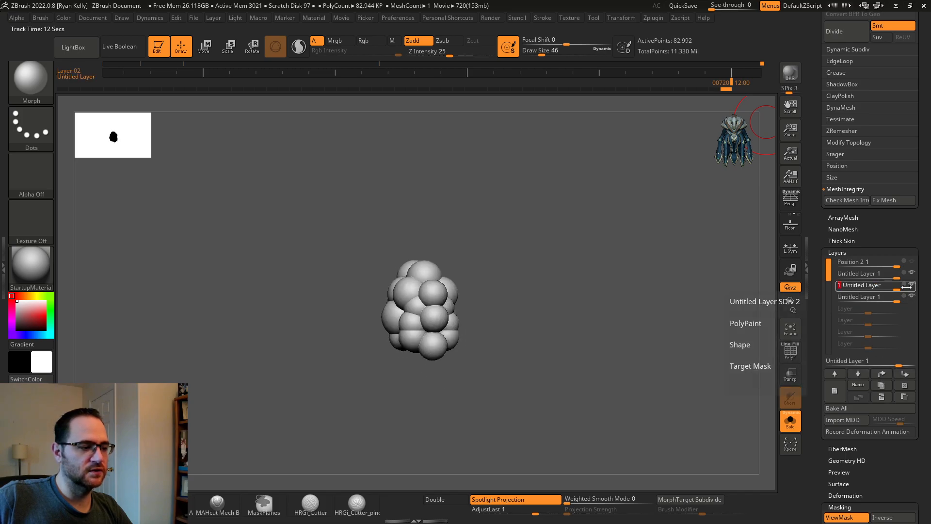
pyautogui.click(732, 74)
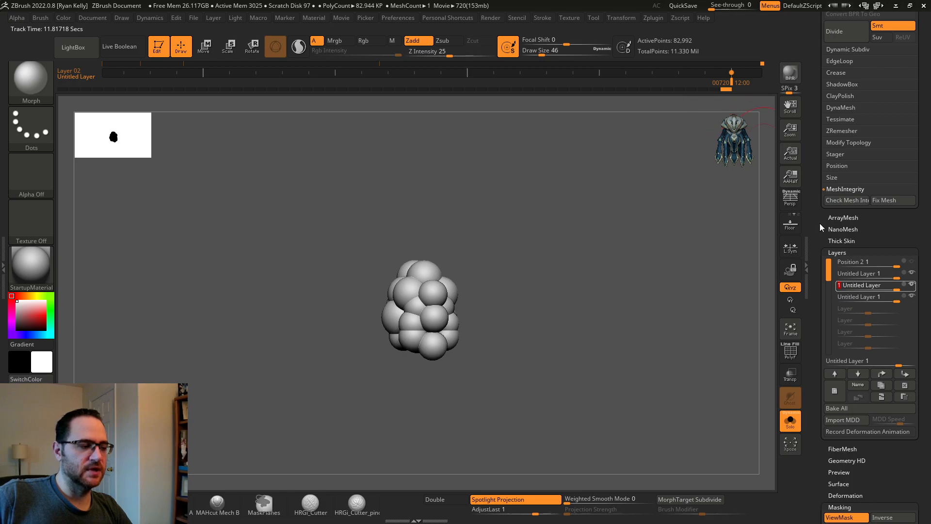
# Step: Select the third untitled layer and key its intensity at 1 on frame 720 of its track
pyautogui.click(877, 275)
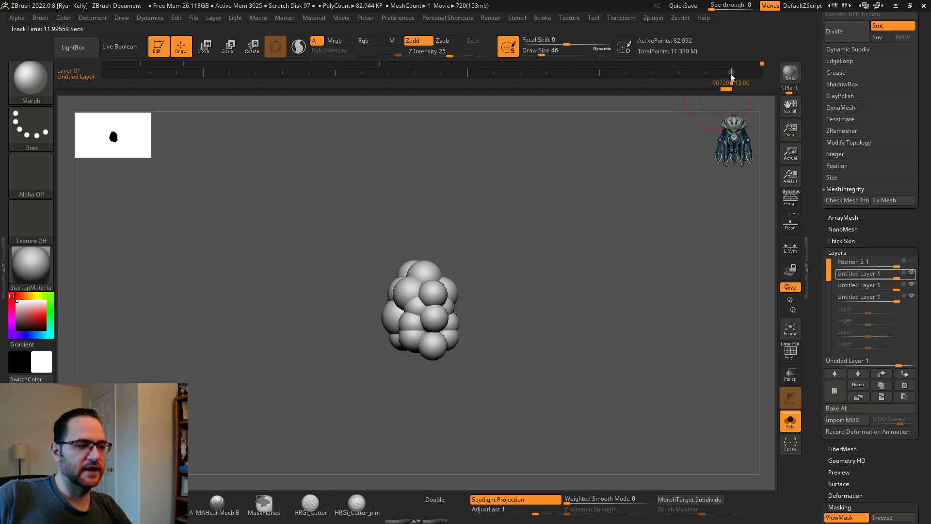
pyautogui.click(858, 297)
pyautogui.click(706, 71)
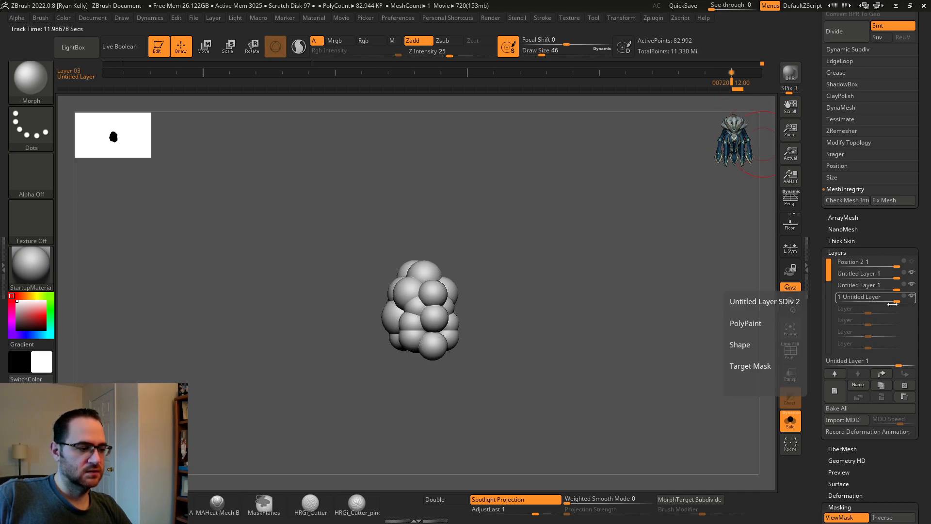
# Step: Try to key the third untitled layer's intensity at 0 near frame 702, just ahead of its last key
pyautogui.moveTo(732, 83); pyautogui.dragTo(789, 110)
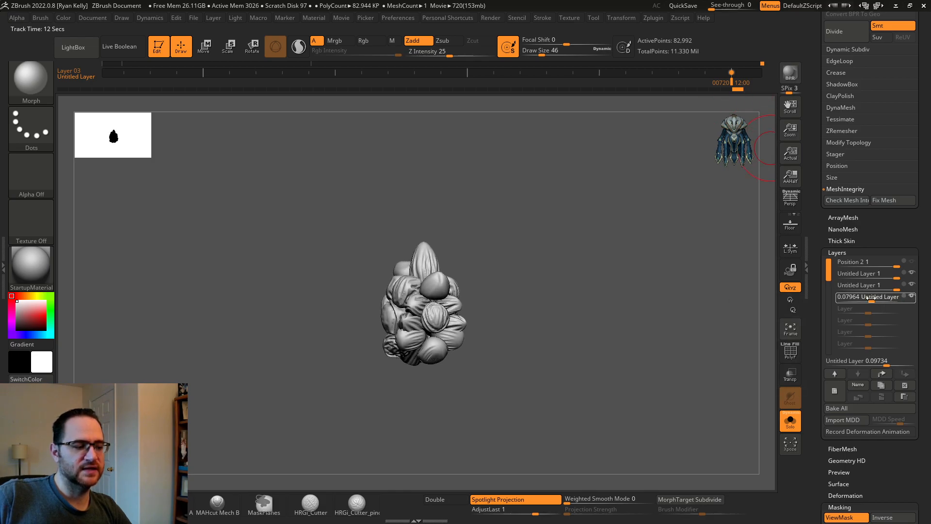
pyautogui.click(871, 297)
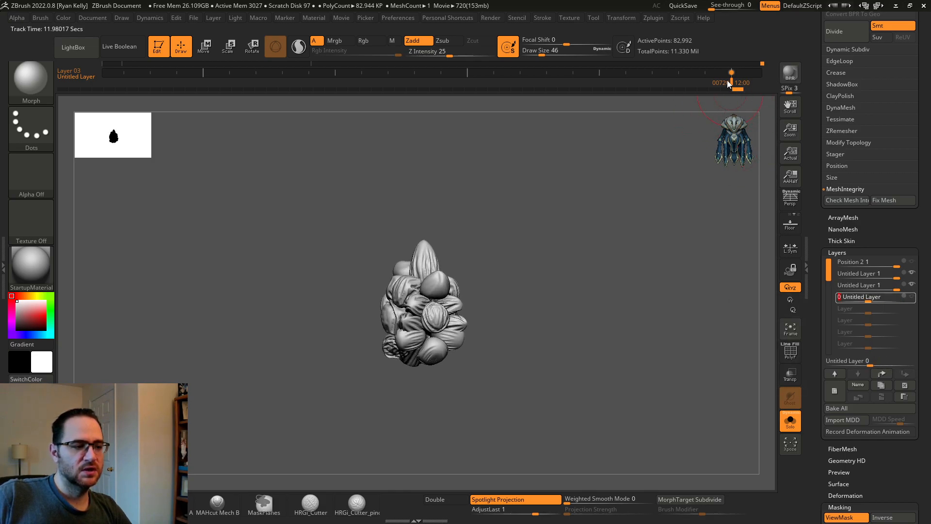
pyautogui.moveTo(727, 83); pyautogui.dragTo(721, 83)
pyautogui.moveTo(549, 72); pyautogui.dragTo(675, 91)
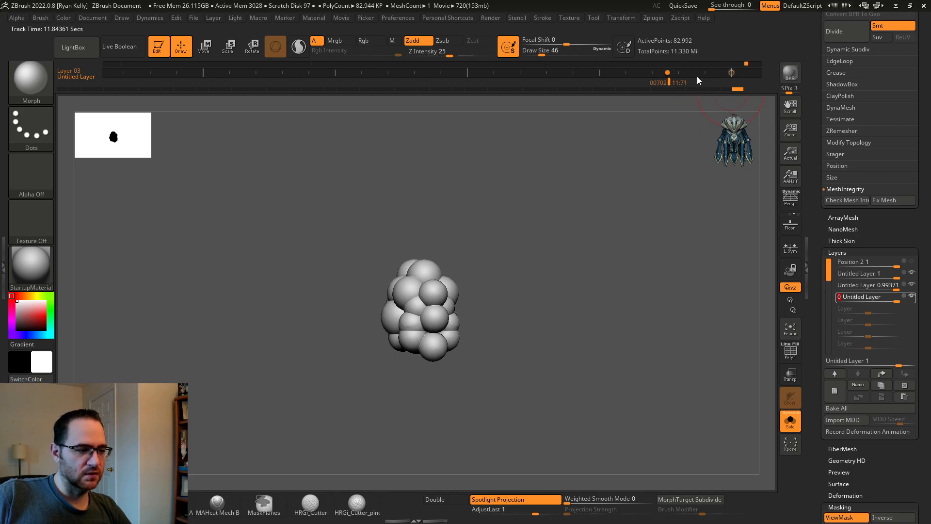
pyautogui.press('ctrl')
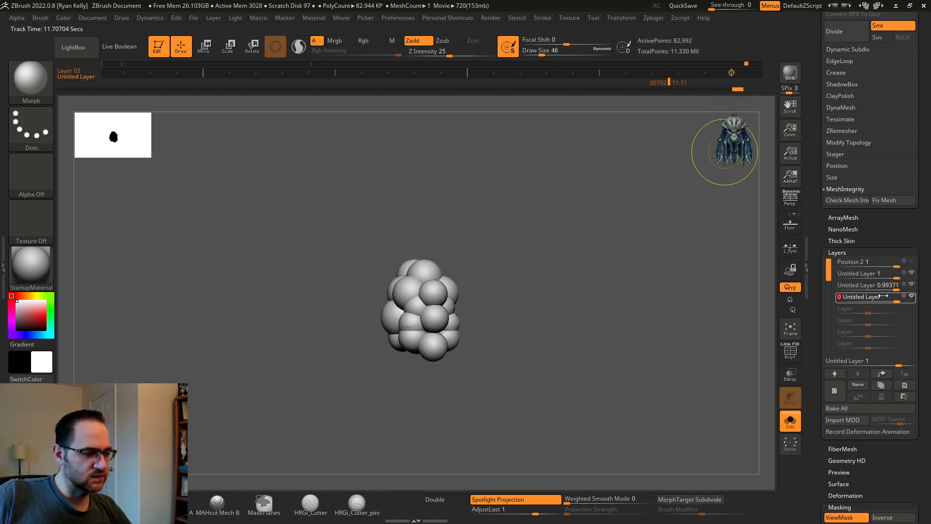
pyautogui.click(882, 294)
pyautogui.moveTo(876, 297); pyautogui.dragTo(746, 145)
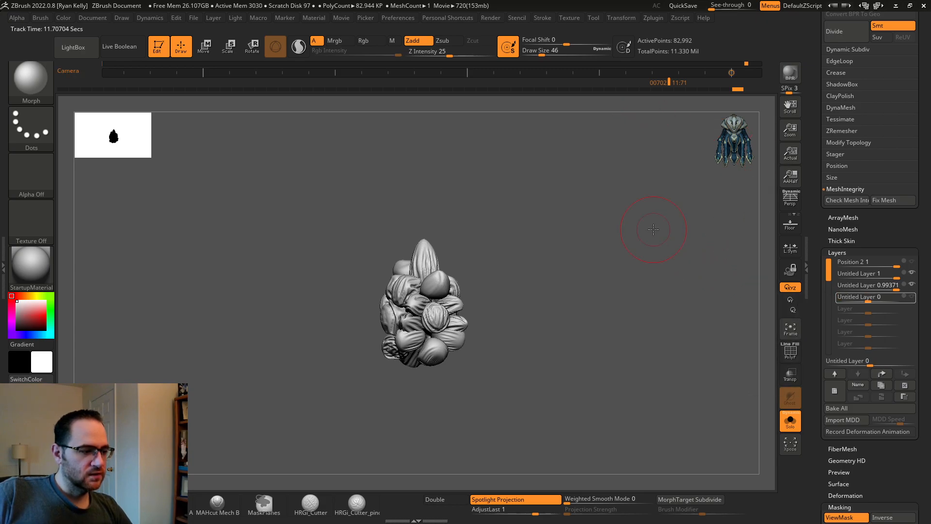
# Step: Key the third untitled layer's intensity at 0 on frame 695 and scrub from frame 0 to 720 to preview the animation
pyautogui.moveTo(667, 77); pyautogui.dragTo(676, 155)
pyautogui.moveTo(896, 297); pyautogui.dragTo(869, 292)
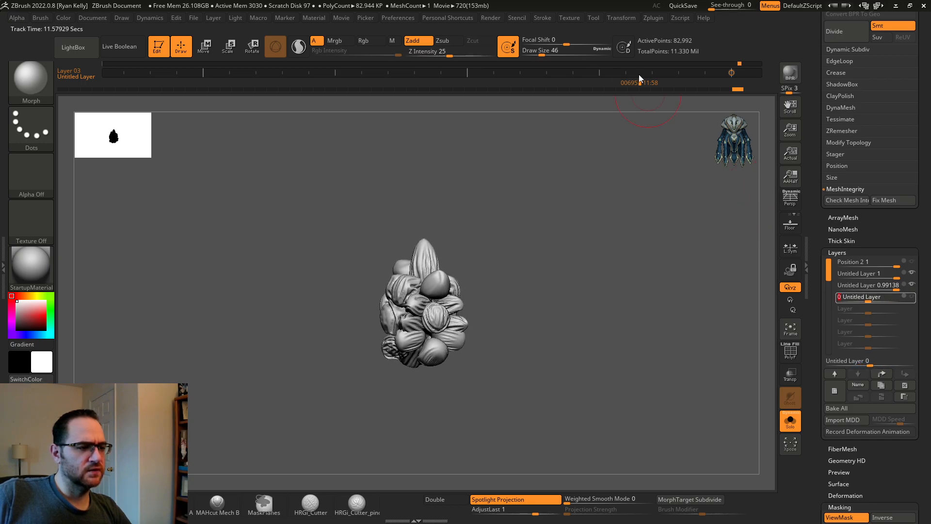
pyautogui.moveTo(632, 84)
pyautogui.mouseDown()
pyautogui.moveTo(210, 65)
pyautogui.moveTo(133, 73)
pyautogui.mouseUp()
pyautogui.moveTo(2, 47); pyautogui.dragTo(1, 39)
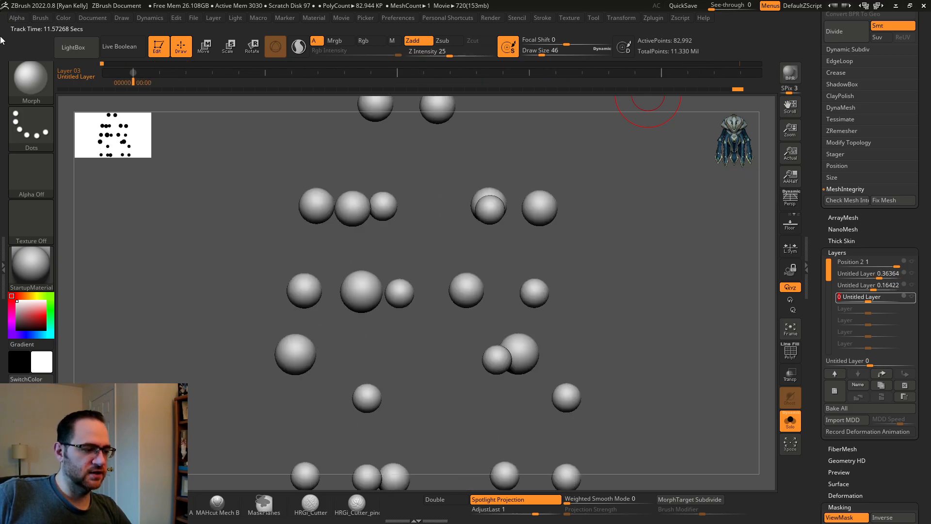
pyautogui.moveTo(109, 63)
pyautogui.mouseDown()
pyautogui.moveTo(225, 92)
pyautogui.moveTo(777, 83)
pyautogui.moveTo(722, 85)
pyautogui.moveTo(734, 77)
pyautogui.moveTo(653, 69)
pyautogui.moveTo(781, 79)
pyautogui.mouseUp()
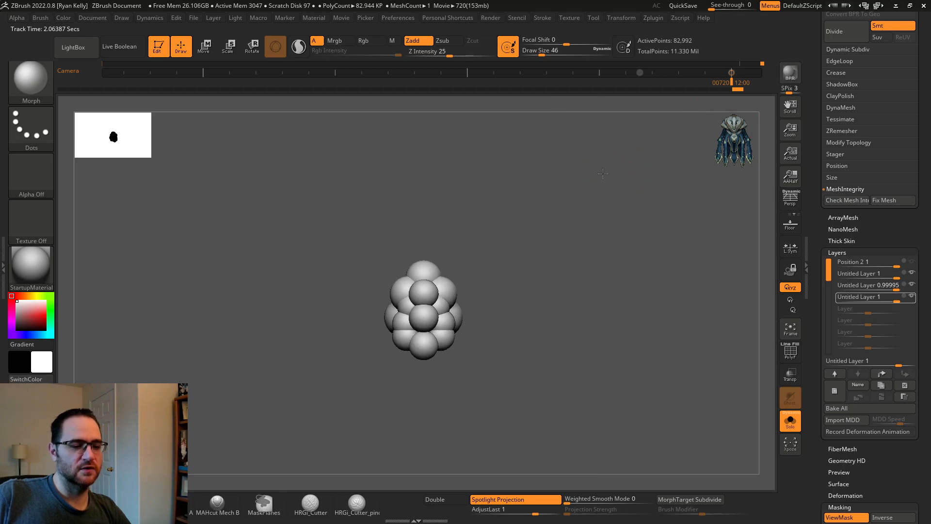
# Step: Select the YT animation demonstration head subtool and dismiss the morph target note
pyautogui.moveTo(603, 166); pyautogui.dragTo(661, 228)
pyautogui.moveTo(819, 126); pyautogui.dragTo(840, 322)
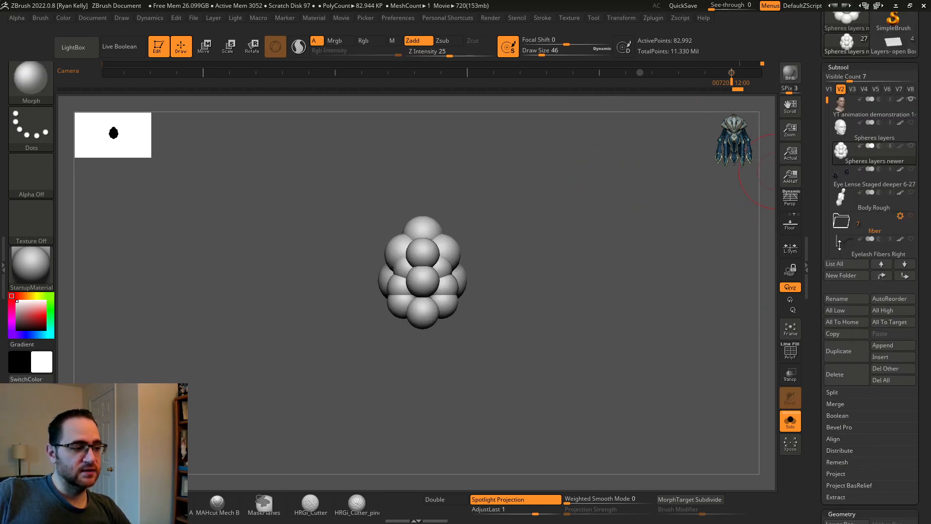
pyautogui.click(840, 104)
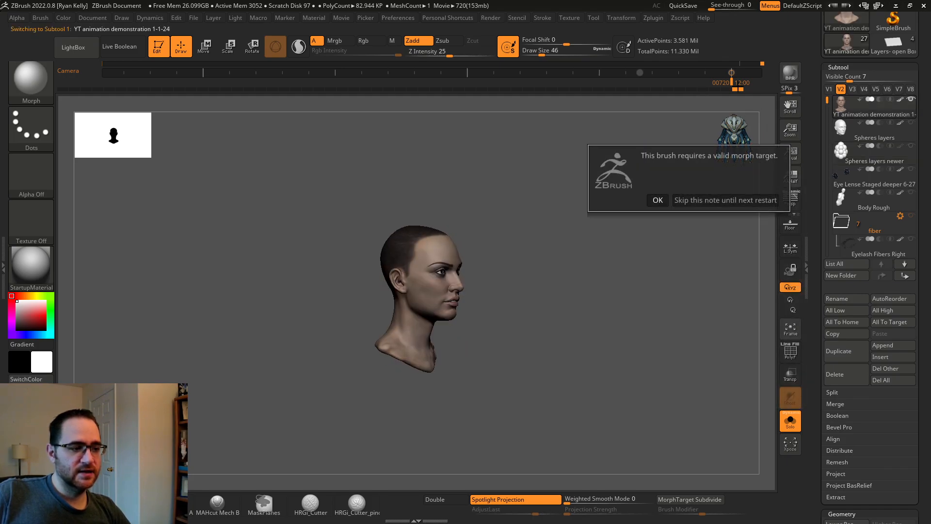
pyautogui.click(658, 200)
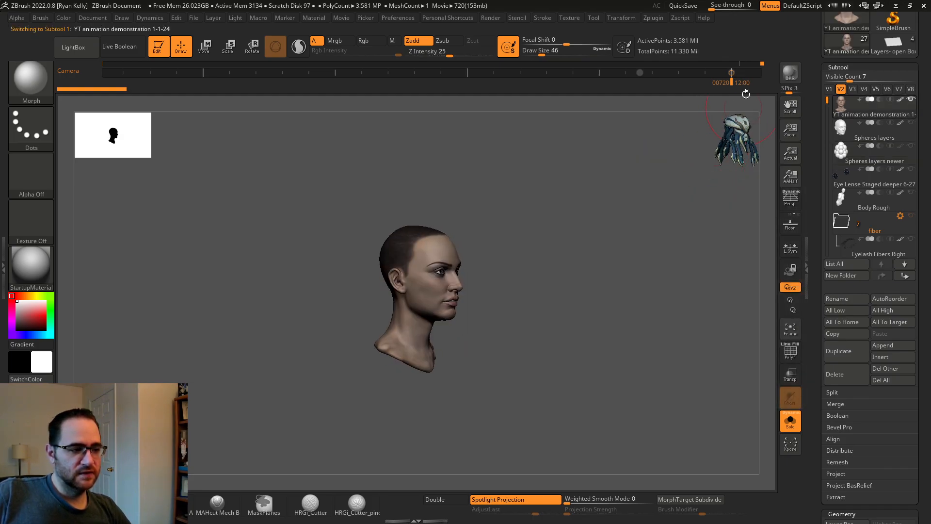
# Step: Snap the head to a front view, turn on its polyframe display and inspect its polygroups from the side
pyautogui.press('ctrl')
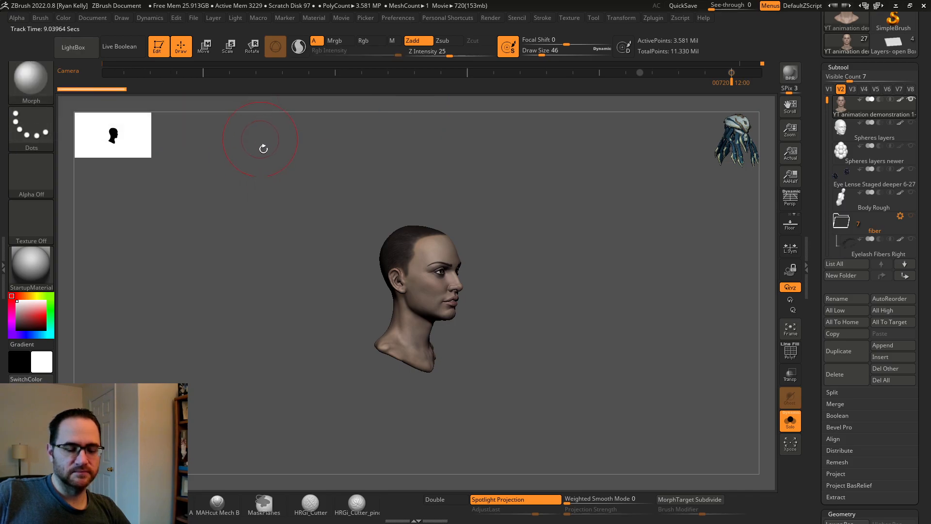
pyautogui.keyDown('shift'); pyautogui.moveTo(260, 143); pyautogui.dragTo(74, 103); pyautogui.keyUp('shift')
pyautogui.click(207, 170)
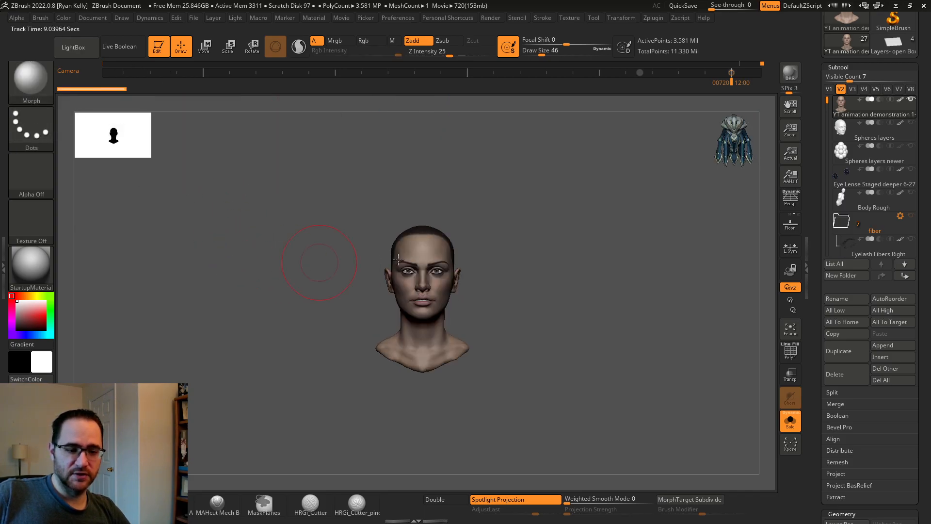
pyautogui.click(788, 353)
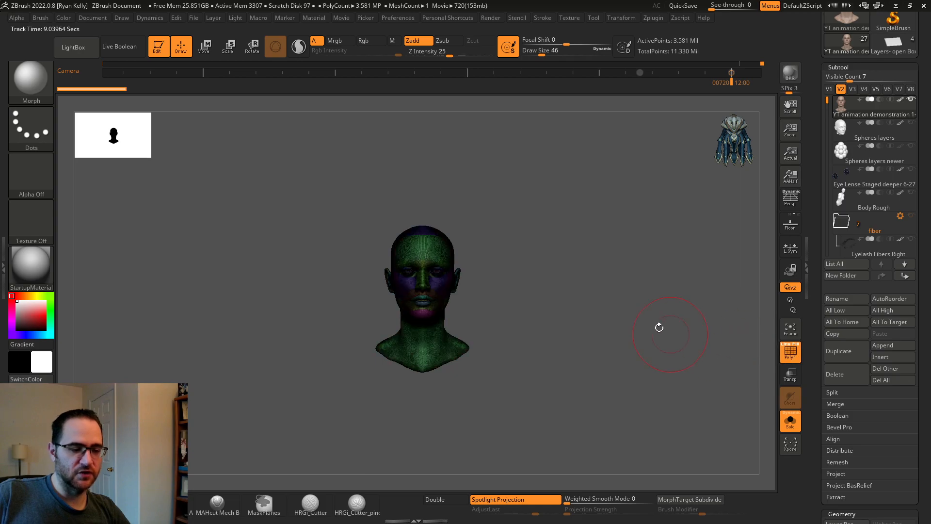
pyautogui.moveTo(659, 328); pyautogui.dragTo(689, 316)
pyautogui.click(651, 346)
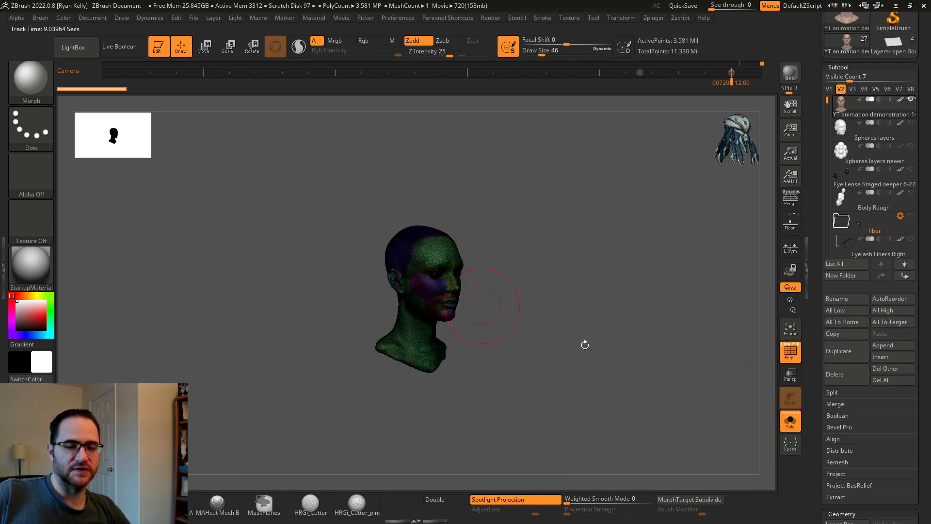
# Step: Turn off the head's polyframe display and frame the head closer in the viewport
pyautogui.click(792, 354)
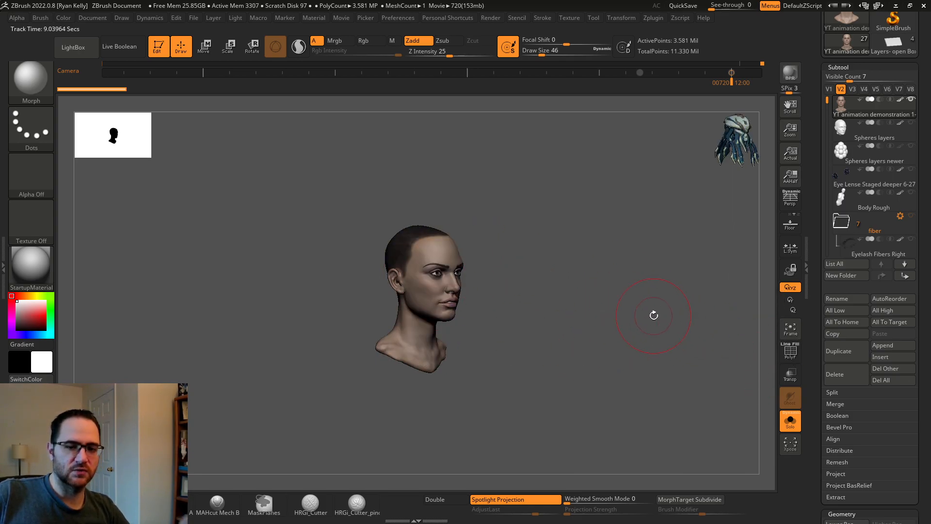
pyautogui.moveTo(815, 241); pyautogui.dragTo(822, 211)
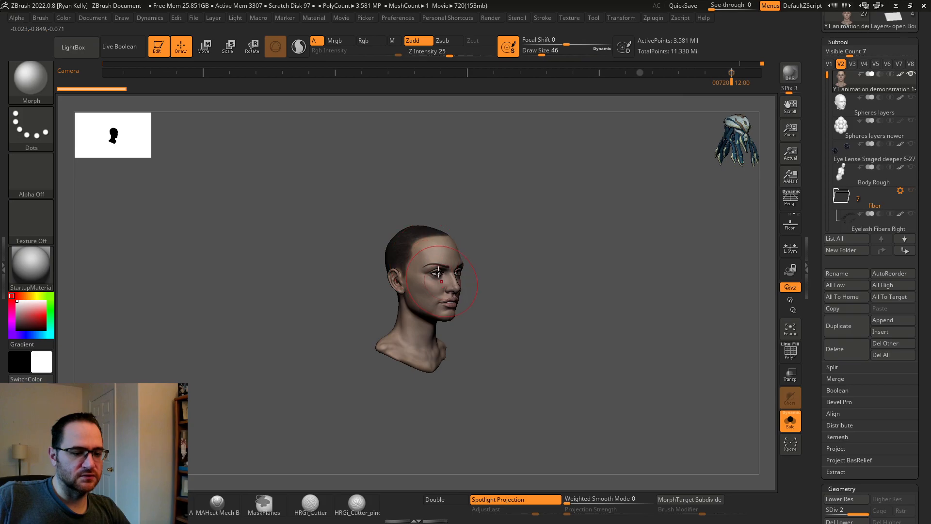
pyautogui.keyDown('alt'); pyautogui.moveTo(545, 250); pyautogui.dragTo(719, 283); pyautogui.keyUp('alt')
pyautogui.click(517, 309)
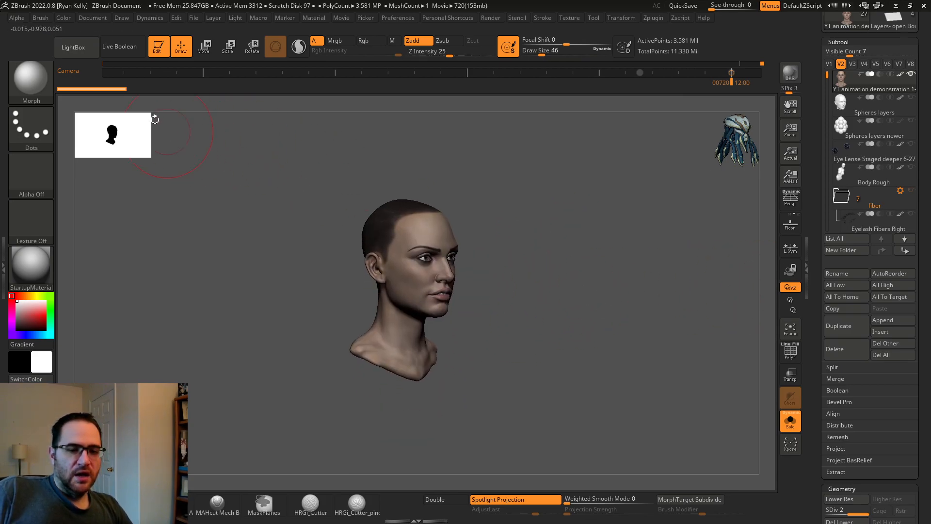
# Step: Select the Spheres layers newer subtool and add a new layer to it
pyautogui.click(841, 129)
pyautogui.moveTo(821, 151); pyautogui.dragTo(826, 83)
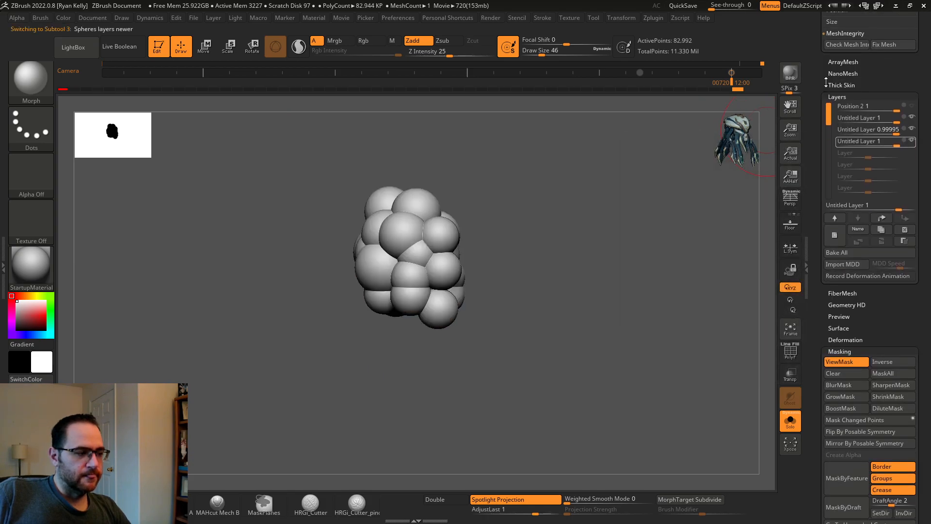
pyautogui.click(835, 232)
pyautogui.moveTo(727, 202); pyautogui.dragTo(673, 235)
# Step: Hide the three untitled layers between Position 2 and the bottom layer to inspect the sphere arrangement
pyautogui.moveTo(914, 141)
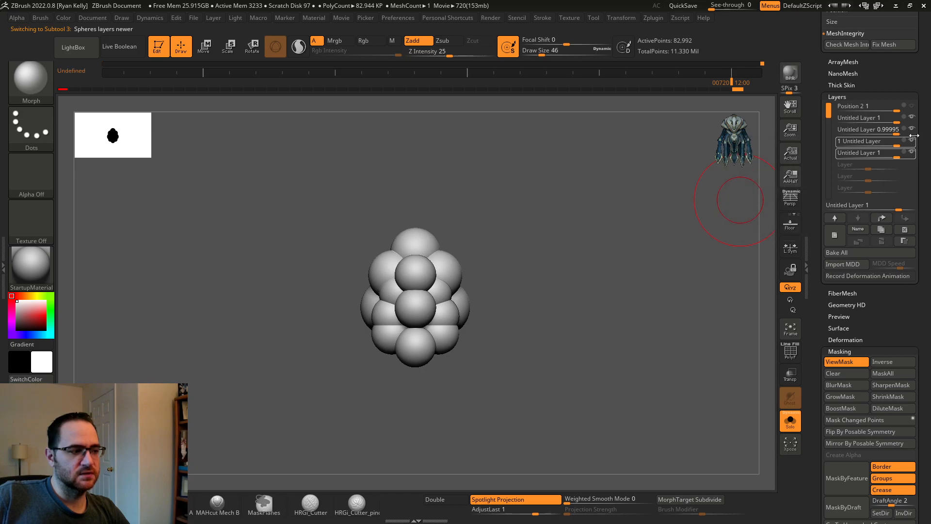
pyautogui.click(913, 130)
pyautogui.click(914, 140)
pyautogui.click(913, 117)
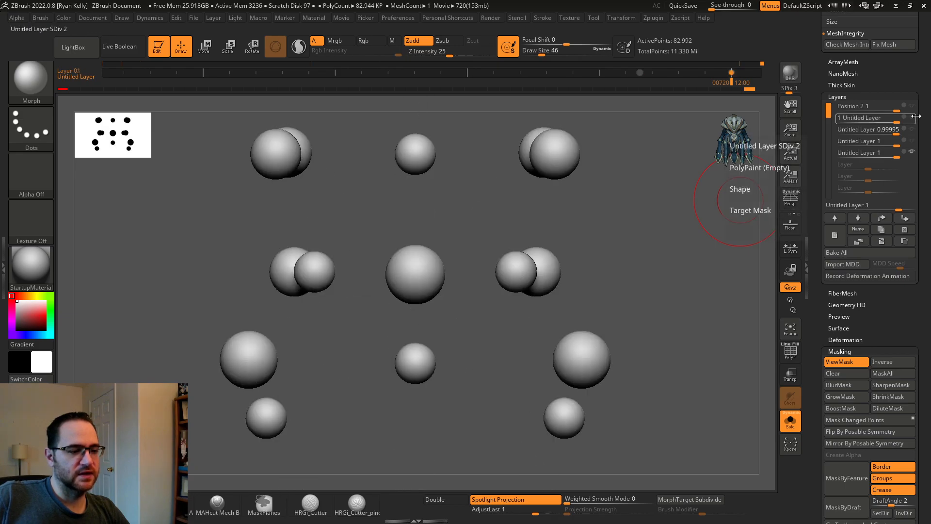
pyautogui.moveTo(610, 186); pyautogui.dragTo(738, 143)
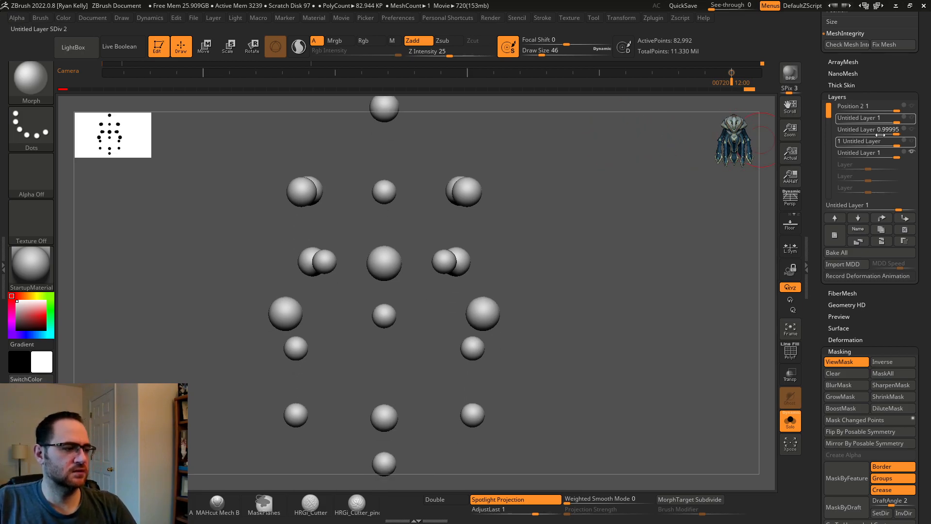
# Step: Toggle the Position 2 layer's visibility to compare the clustered and spread-out sphere arrangements from several angles
pyautogui.click(911, 105)
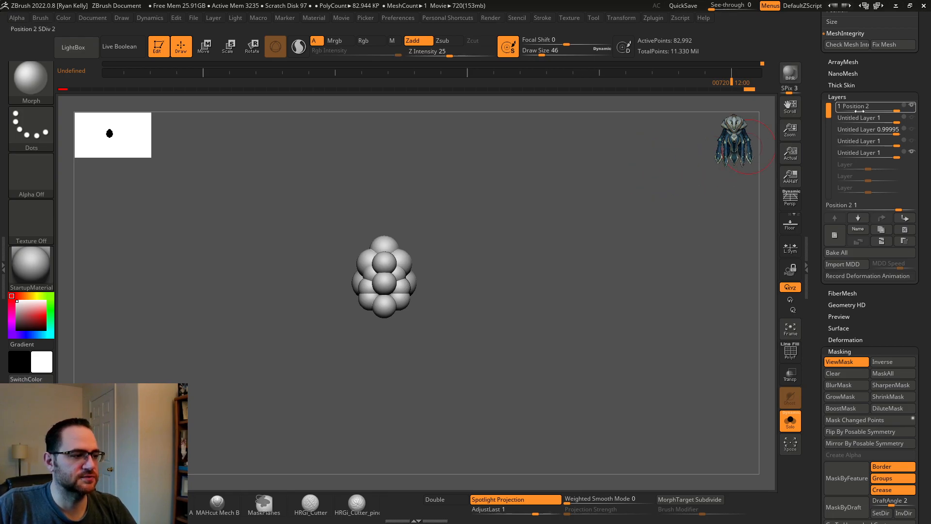
pyautogui.moveTo(587, 206); pyautogui.dragTo(653, 242)
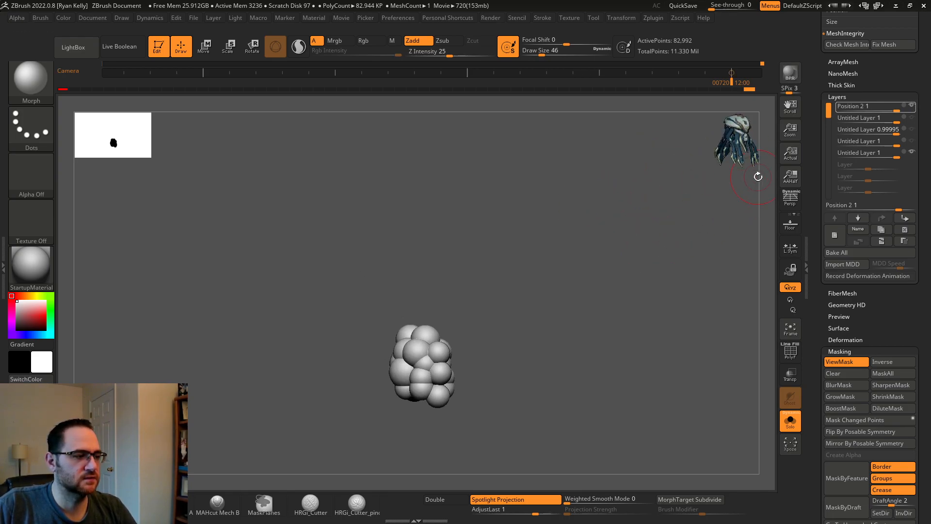
pyautogui.click(910, 106)
pyautogui.click(910, 106)
pyautogui.keyDown('alt'); pyautogui.moveTo(606, 144); pyautogui.dragTo(610, 235); pyautogui.keyUp('alt')
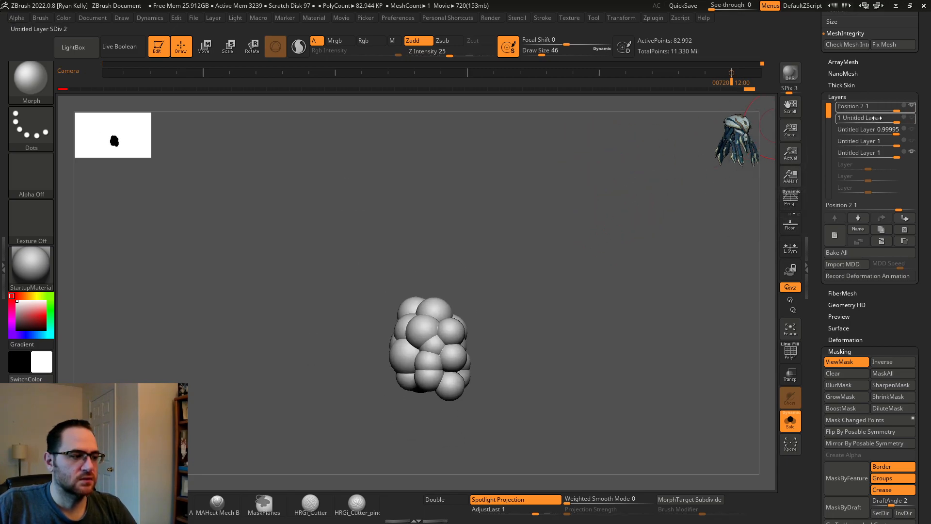
pyautogui.moveTo(567, 137); pyautogui.dragTo(533, 157)
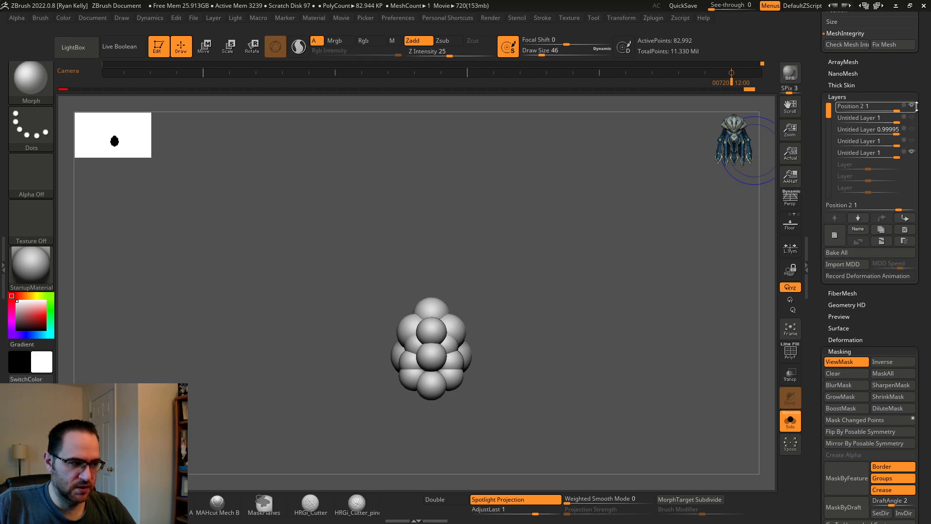
pyautogui.click(912, 106)
pyautogui.keyDown('alt'); pyautogui.moveTo(657, 184); pyautogui.dragTo(690, 141); pyautogui.keyUp('alt')
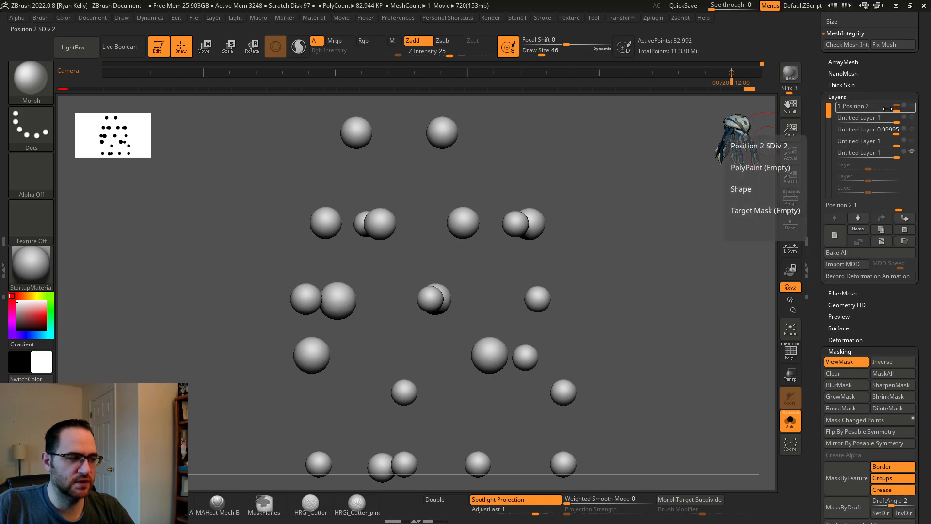
pyautogui.click(912, 107)
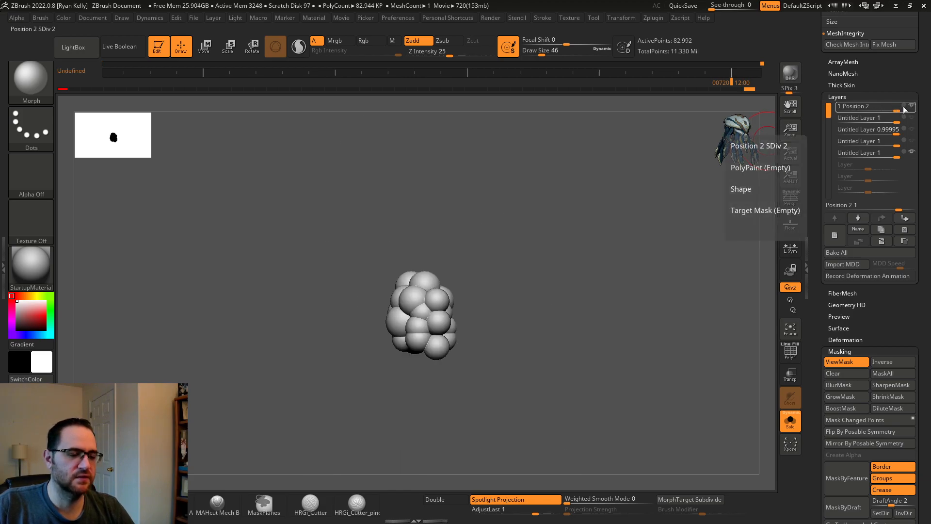
# Step: Try to put the Position 2 layer into record mode and undo the attempt
pyautogui.click(904, 107)
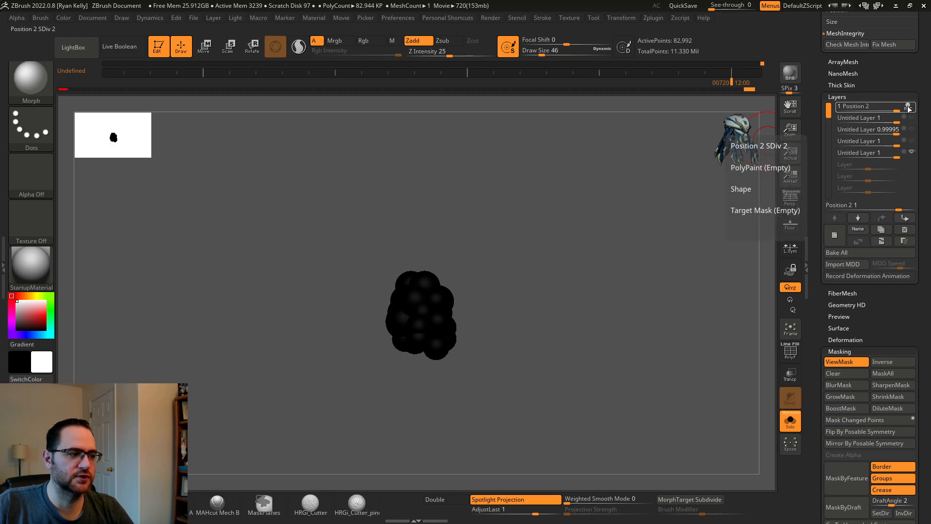
pyautogui.press('ctrl')
pyautogui.hotkey('ctrl', 'z')
pyautogui.hotkey('ctrl', 'z')
pyautogui.hotkey('ctrl', 'shift', 'z')
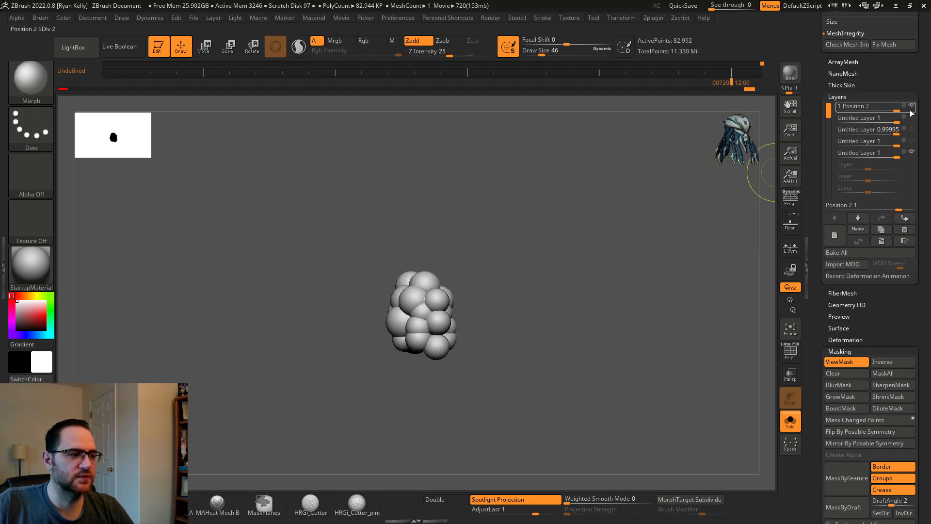
# Step: Hide the Position 2 layer and the bottom untitled layer to inspect the spheres without layers
pyautogui.click(912, 106)
pyautogui.moveTo(727, 170); pyautogui.dragTo(654, 148)
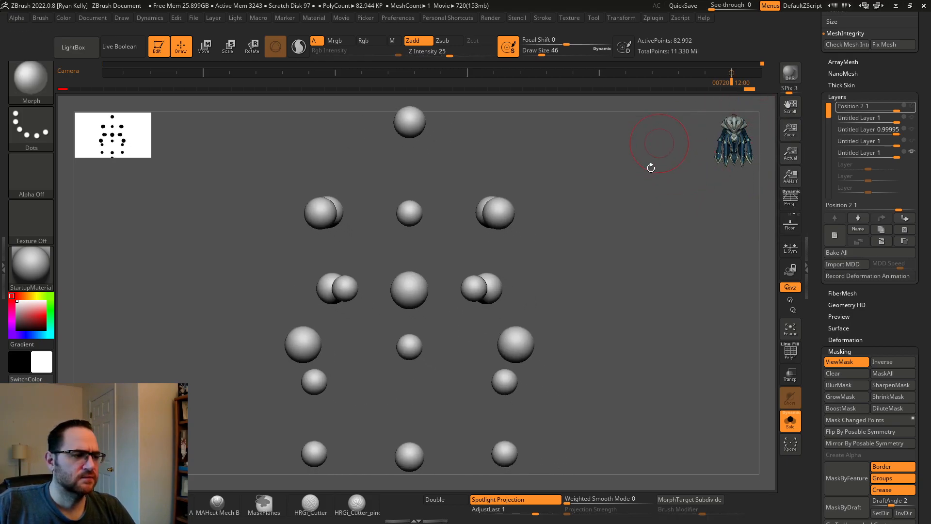
pyautogui.click(912, 154)
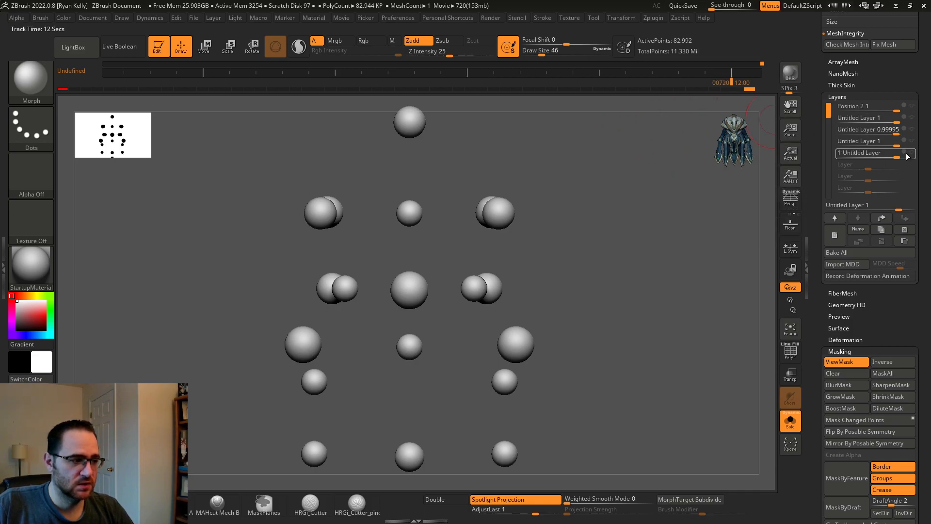
pyautogui.keyDown('alt'); pyautogui.moveTo(683, 219); pyautogui.dragTo(688, 246); pyautogui.keyUp('alt')
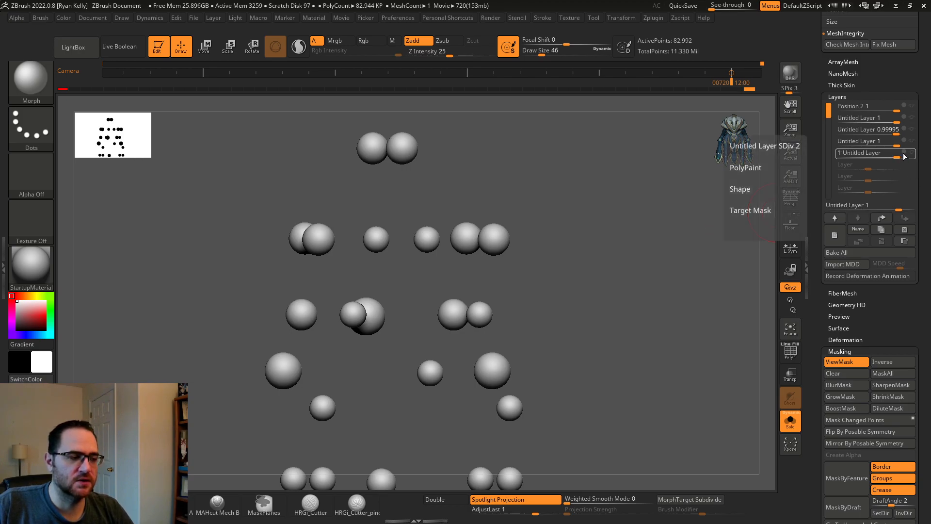
# Step: Try to put the bottom untitled layer into record mode
pyautogui.click(912, 108)
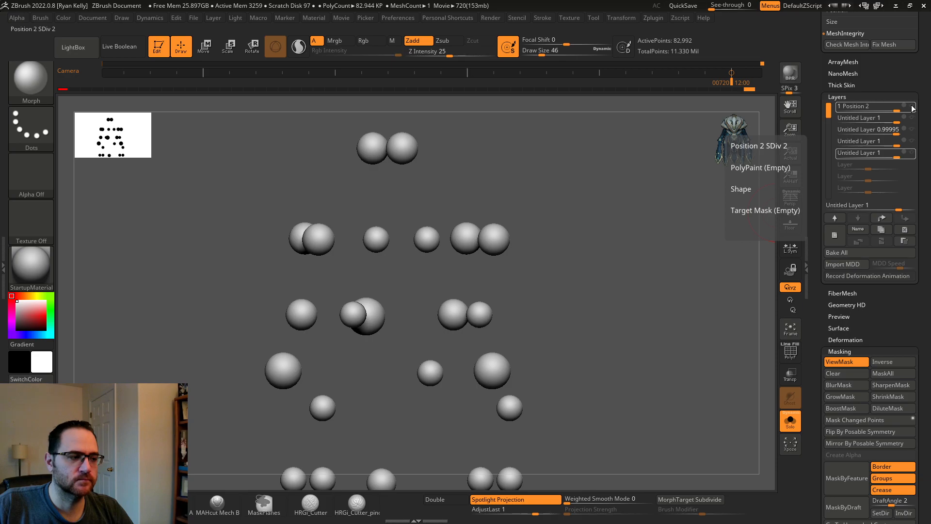
pyautogui.click(905, 154)
pyautogui.keyDown('alt'); pyautogui.moveTo(617, 213); pyautogui.dragTo(624, 194); pyautogui.keyUp('alt')
pyautogui.click(907, 153)
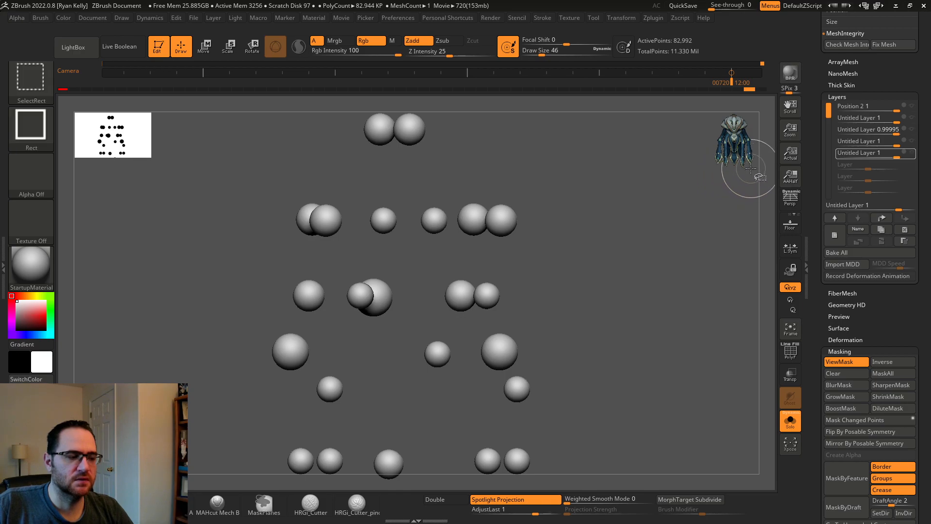
pyautogui.click(907, 153)
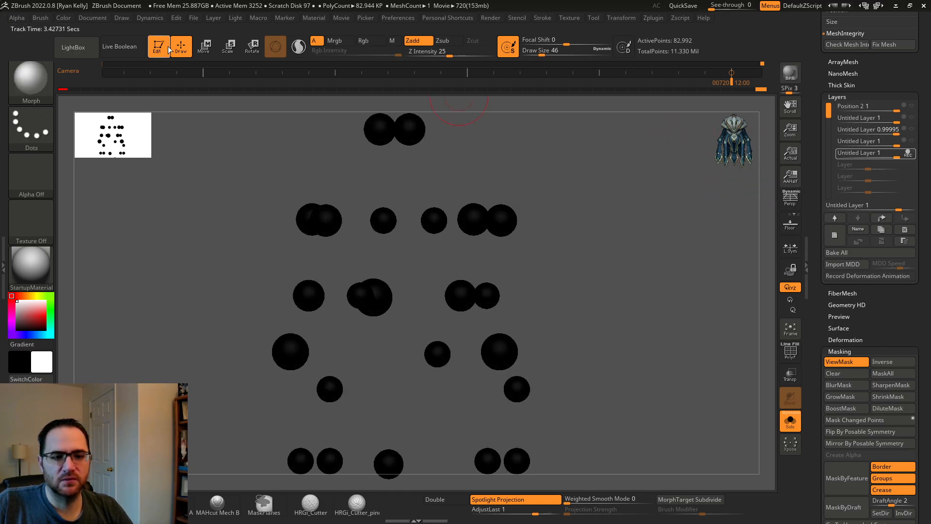
# Step: Open the colour fill options and undo the bottom untitled layer's record mode
pyautogui.click(63, 18)
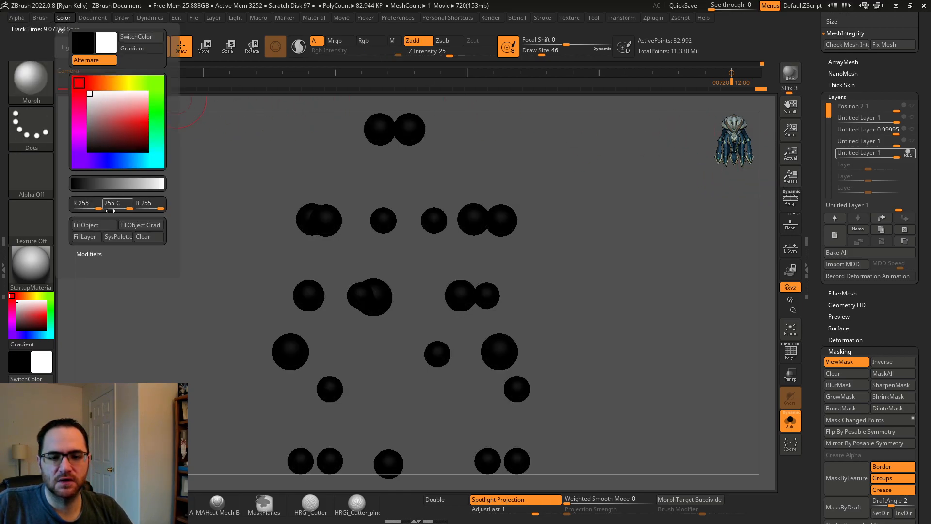
pyautogui.hotkey('ctrl', 'z')
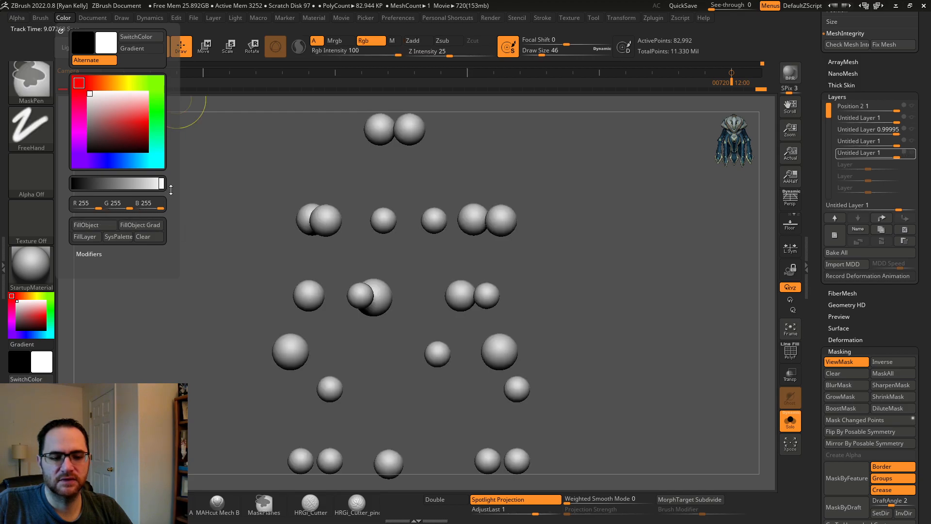
pyautogui.moveTo(241, 183); pyautogui.dragTo(228, 168)
pyautogui.hotkey('ctrl', 'z')
pyautogui.hotkey('ctrl', 'z')
pyautogui.hotkey('ctrl', 'shift', 'z')
pyautogui.moveTo(815, 107); pyautogui.dragTo(827, 249)
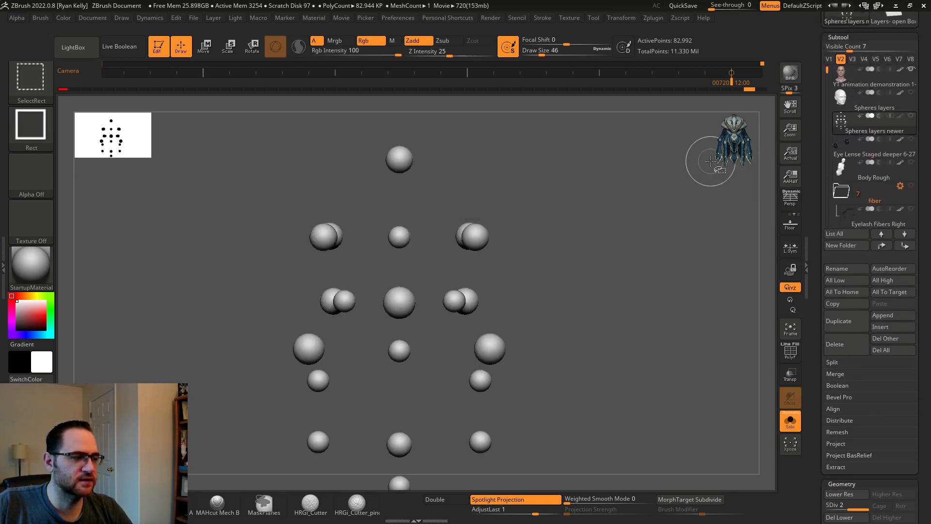
pyautogui.hotkey('ctrl', 'shift', 'z')
pyautogui.moveTo(832, 135)
pyautogui.mouseDown()
pyautogui.moveTo(806, 3)
pyautogui.moveTo(806, 58)
pyautogui.mouseUp()
pyautogui.hotkey('ctrl', 'z')
# Step: Toggle the visibility of the Position 2 layer and the bottom untitled layer to compare the sphere shapes
pyautogui.click(912, 390)
pyautogui.click(911, 439)
pyautogui.click(911, 439)
pyautogui.click(912, 440)
pyautogui.click(911, 439)
pyautogui.click(912, 440)
pyautogui.click(912, 440)
# Step: Undo the addition of the bottom untitled layer
pyautogui.hotkey('ctrl', 'z')
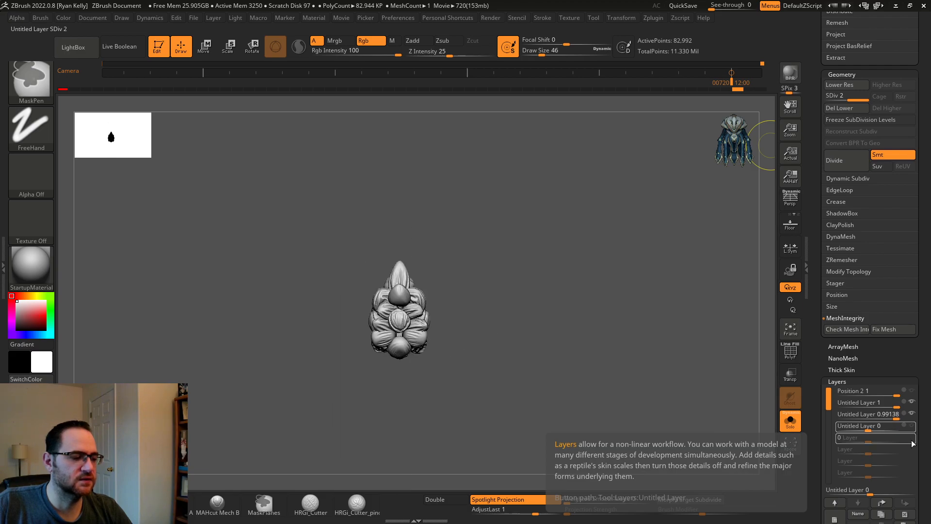
pyautogui.hotkey('ctrl', 'shift', 'z')
pyautogui.hotkey('ctrl', 'z')
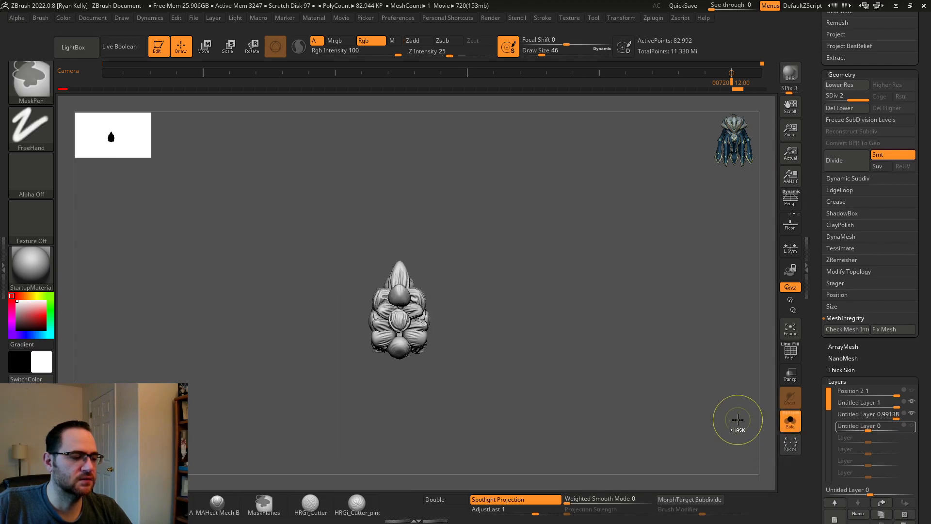
pyautogui.moveTo(686, 406)
pyautogui.mouseDown()
pyautogui.moveTo(675, 395)
pyautogui.moveTo(676, 359)
pyautogui.moveTo(688, 375)
pyautogui.mouseUp()
pyautogui.hotkey('ctrl', 'shift', 'z')
pyautogui.hotkey('ctrl', 'z')
# Step: Set the intensities of the second and third untitled layers to 1
pyautogui.moveTo(718, 407); pyautogui.dragTo(741, 409)
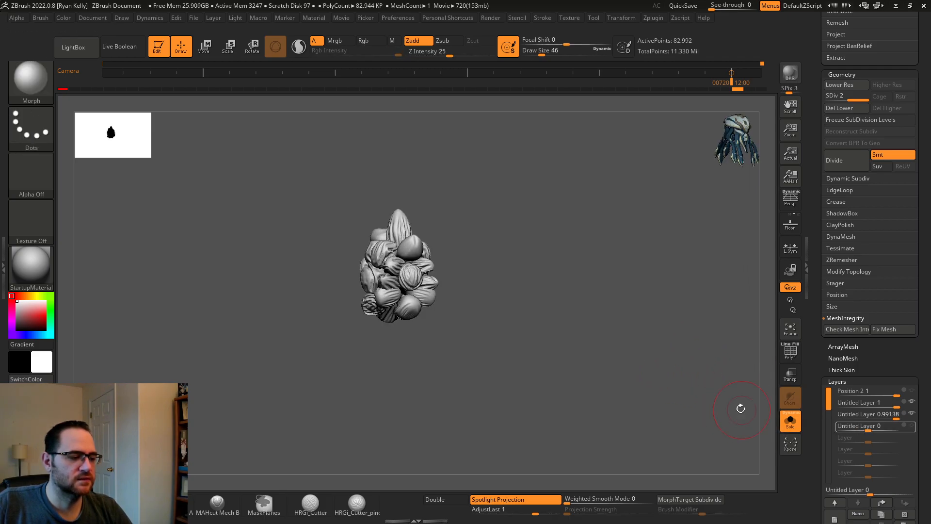
pyautogui.moveTo(868, 430)
pyautogui.mouseDown()
pyautogui.moveTo(912, 430)
pyautogui.moveTo(903, 420)
pyautogui.mouseUp()
pyautogui.keyDown('shift'); pyautogui.moveTo(704, 320); pyautogui.dragTo(689, 354); pyautogui.keyUp('shift')
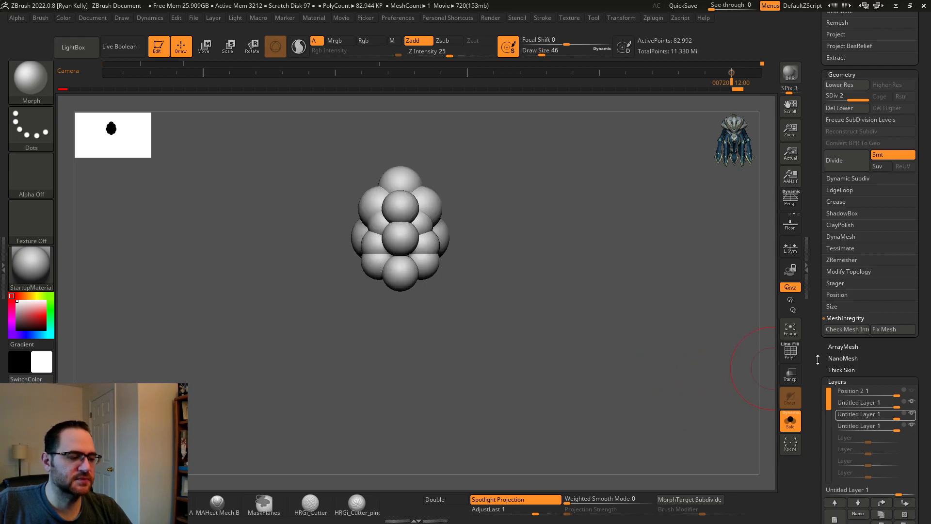
# Step: Add a new recording layer below the third untitled layer on the Spheres layers newer subtool
pyautogui.moveTo(817, 360); pyautogui.dragTo(817, 312)
pyautogui.click(835, 433)
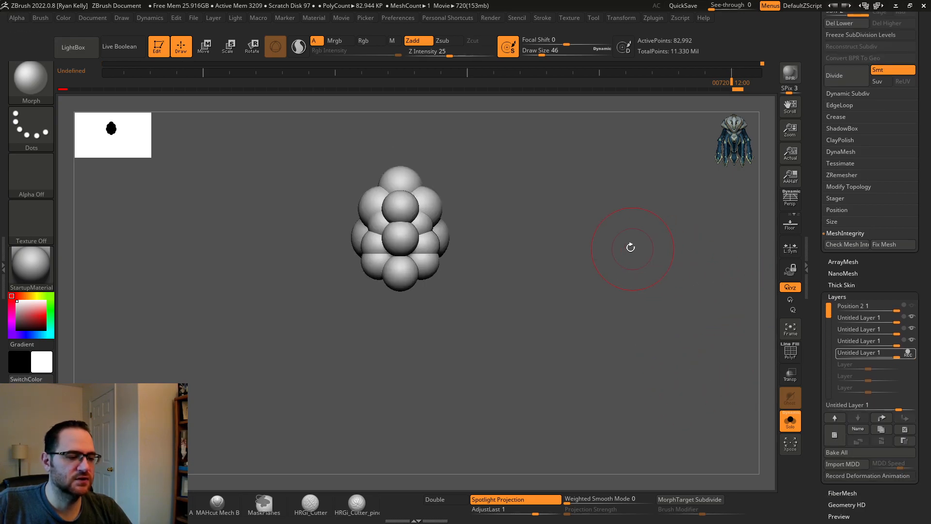
pyautogui.moveTo(630, 248); pyautogui.dragTo(648, 250)
# Step: Collapse the subtool list and lower the clustered spheres to subdivision level 1
pyautogui.moveTo(821, 132); pyautogui.dragTo(847, 280)
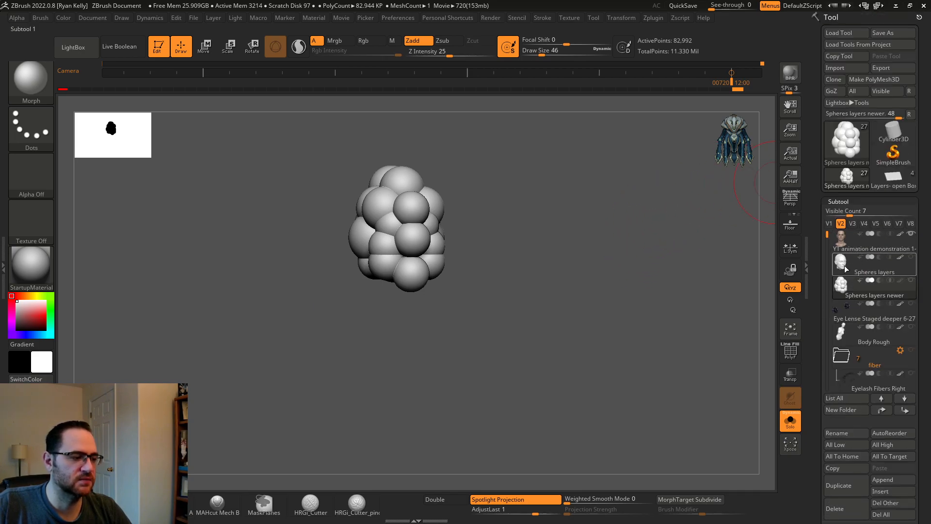
pyautogui.moveTo(824, 185); pyautogui.dragTo(823, 151)
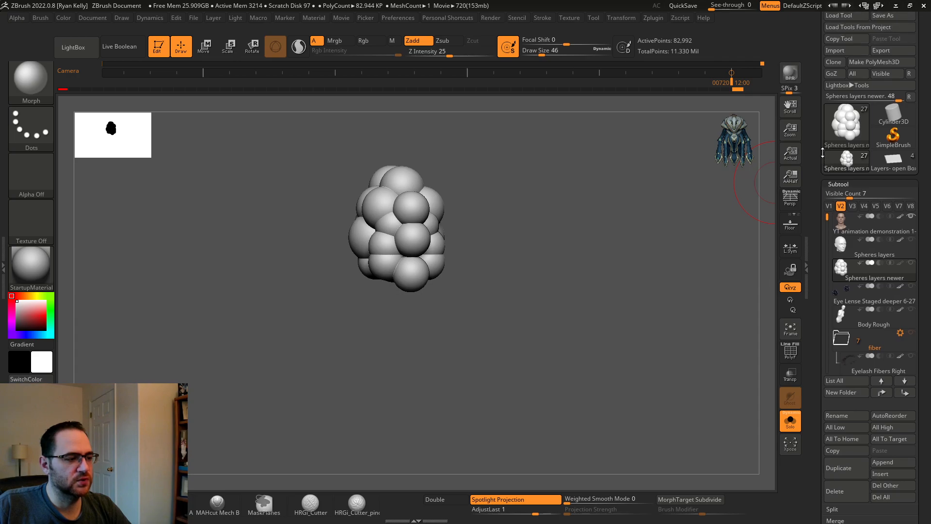
pyautogui.keyDown('shift'); pyautogui.click(837, 184); pyautogui.keyUp('shift')
pyautogui.moveTo(819, 189); pyautogui.dragTo(818, 144)
pyautogui.scroll(-5, 818, 144)
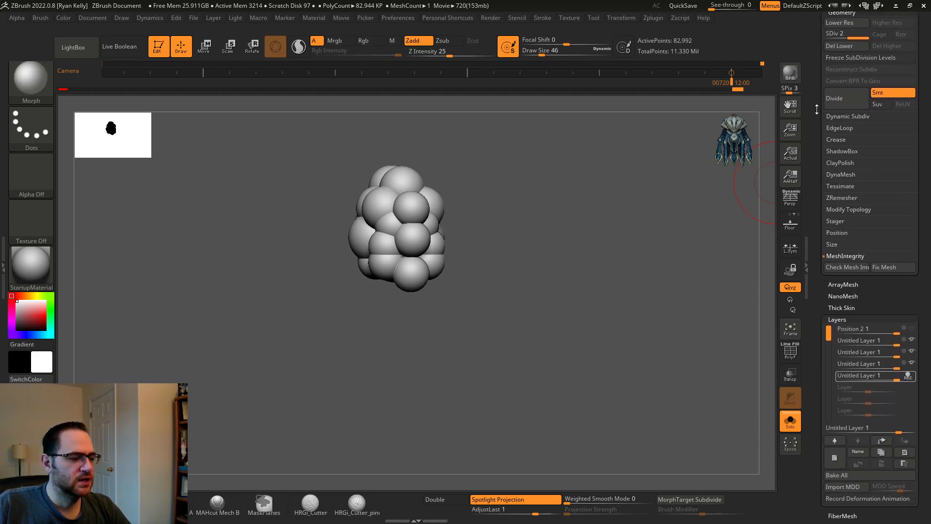
pyautogui.hotkey('shift', 'd')
pyautogui.scroll(2, 825, 139)
pyautogui.scroll(4, 820, 68)
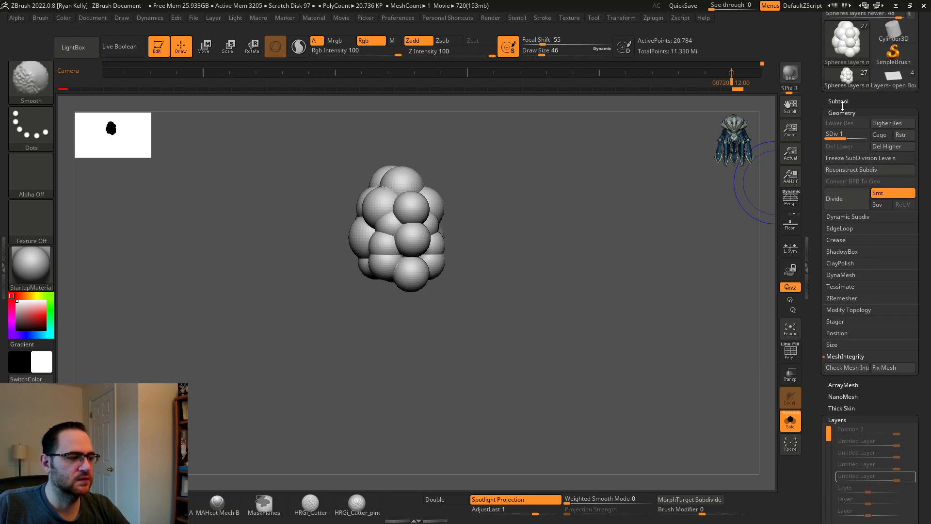
# Step: Expand the subtool list again and open its Project settings
pyautogui.click(829, 101)
pyautogui.scroll(-3, 883, 242)
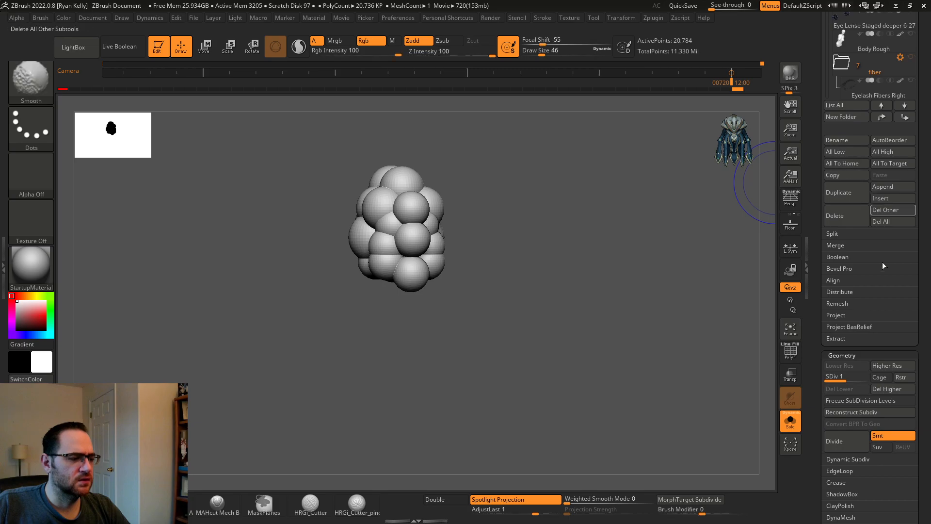
pyautogui.click(843, 315)
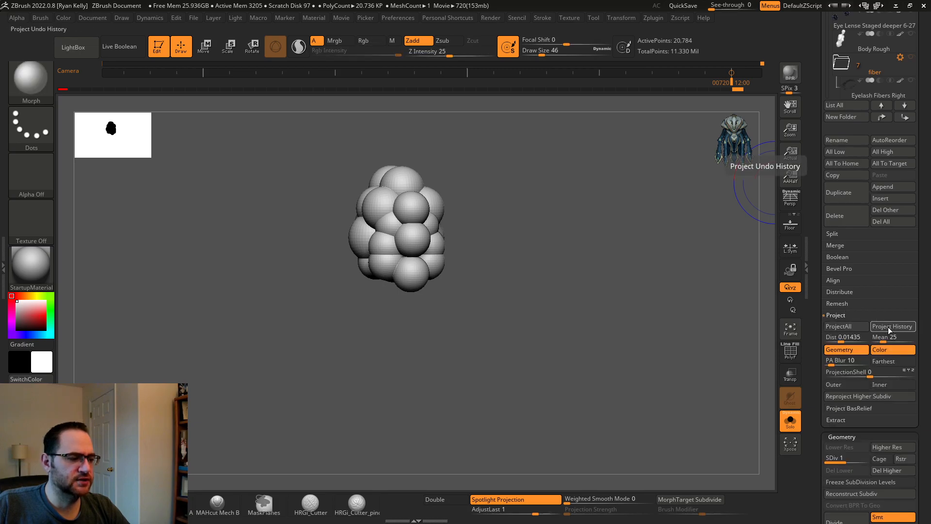
# Step: Try to project the history shape onto the clustered spheres at a distance of 0.0361, excluding PolyPaint, and undo the projection
pyautogui.click(841, 338)
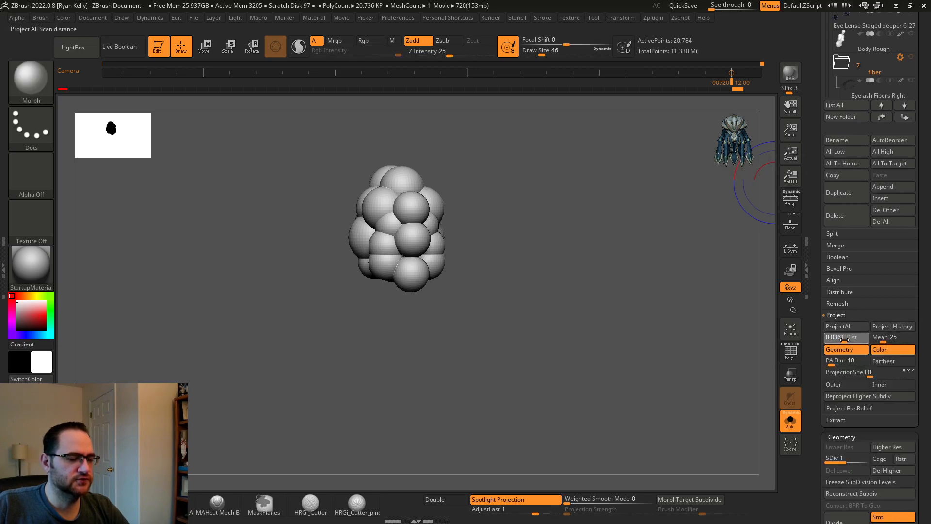
pyautogui.keyDown('shift'); pyautogui.moveTo(667, 283); pyautogui.dragTo(653, 286); pyautogui.keyUp('shift')
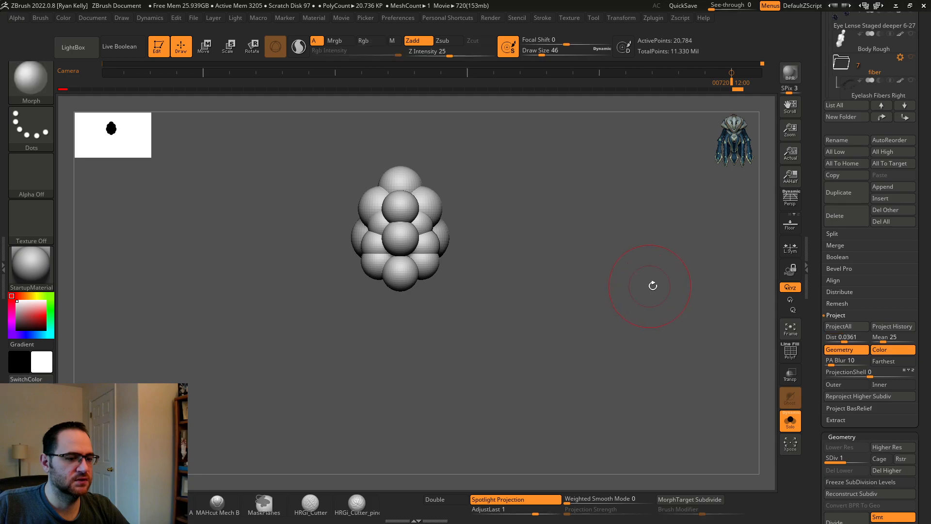
pyautogui.click(900, 328)
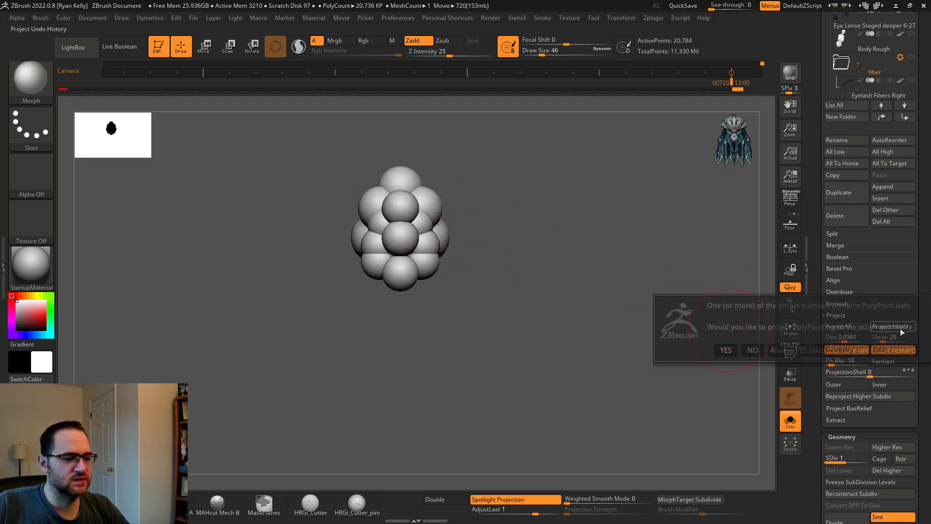
pyautogui.click(751, 350)
pyautogui.moveTo(738, 343); pyautogui.dragTo(700, 289)
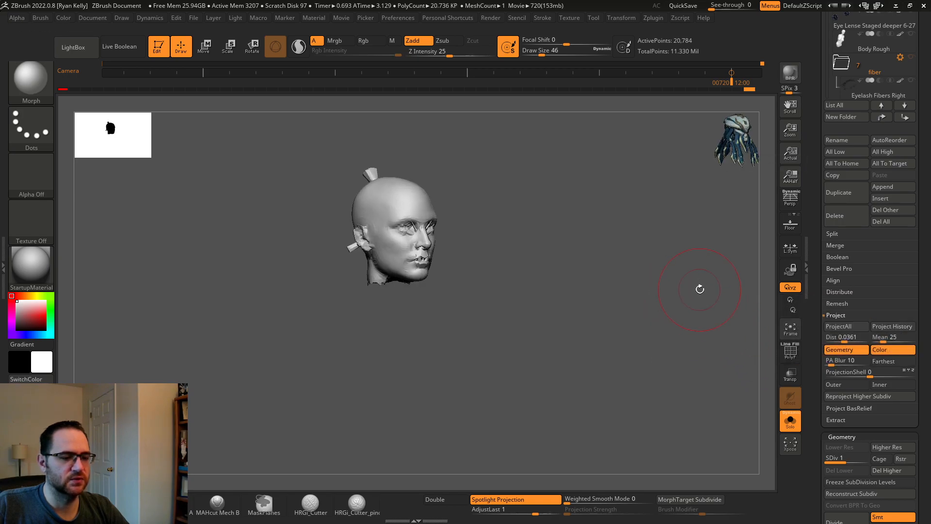
pyautogui.click(791, 358)
pyautogui.moveTo(607, 272); pyautogui.dragTo(601, 374)
pyautogui.click(793, 350)
pyautogui.keyDown('alt'); pyautogui.moveTo(606, 309); pyautogui.dragTo(590, 339); pyautogui.keyUp('alt')
pyautogui.hotkey('ctrl', 'z')
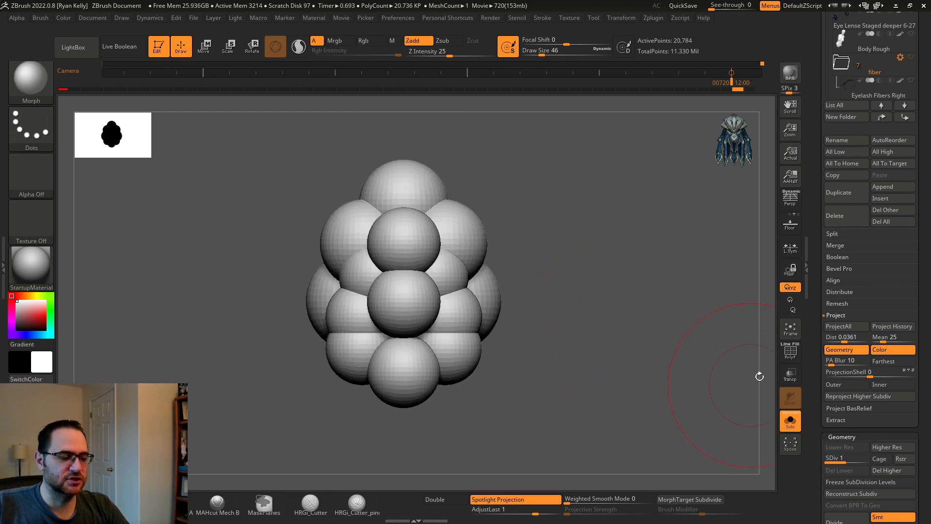
pyautogui.keyDown('alt'); pyautogui.moveTo(582, 234); pyautogui.dragTo(574, 255); pyautogui.keyUp('alt')
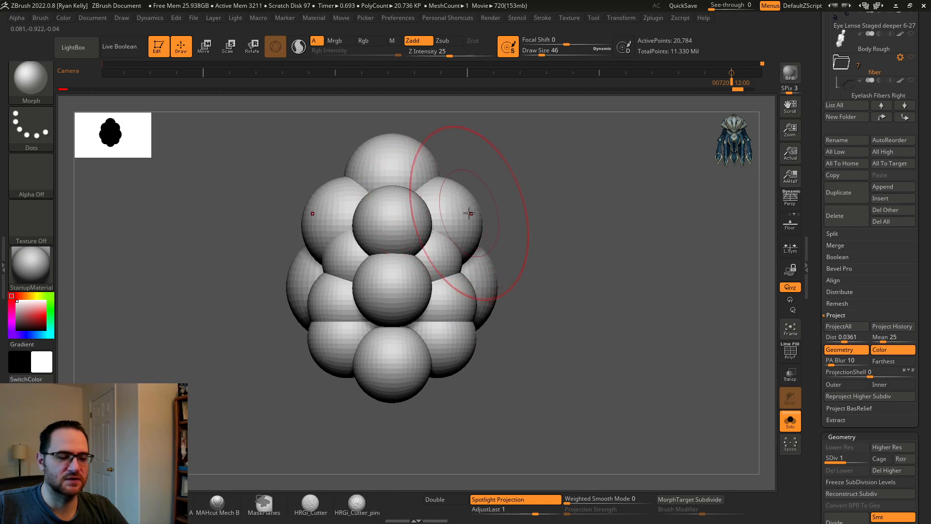
pyautogui.moveTo(519, 208); pyautogui.dragTo(596, 212)
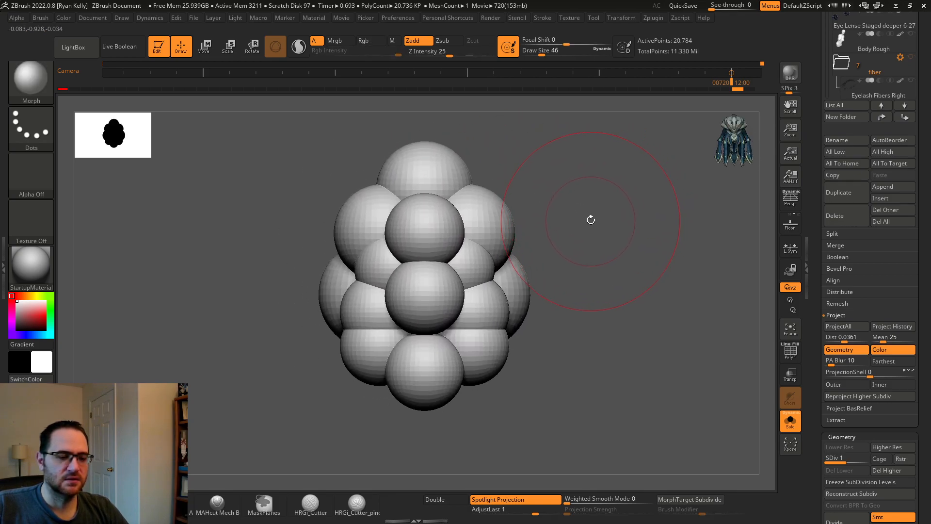
pyautogui.press('b')
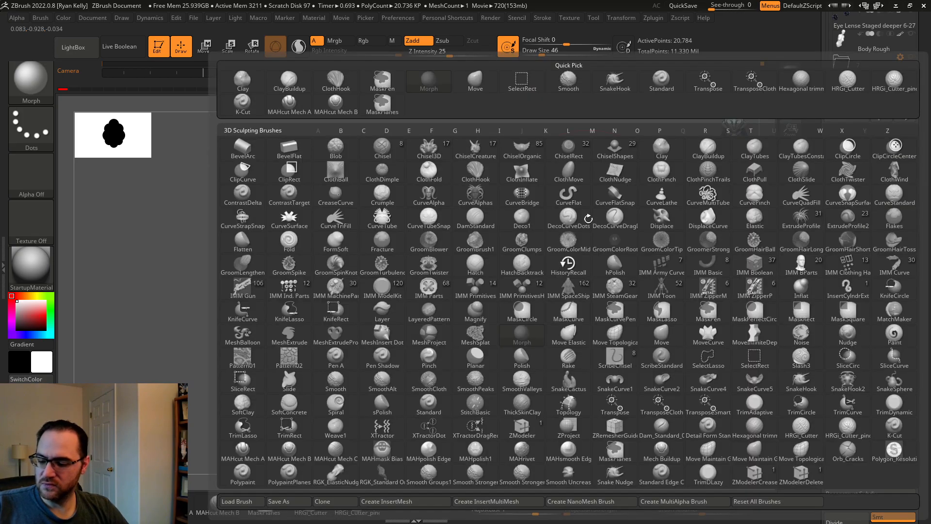
pyautogui.press('w')
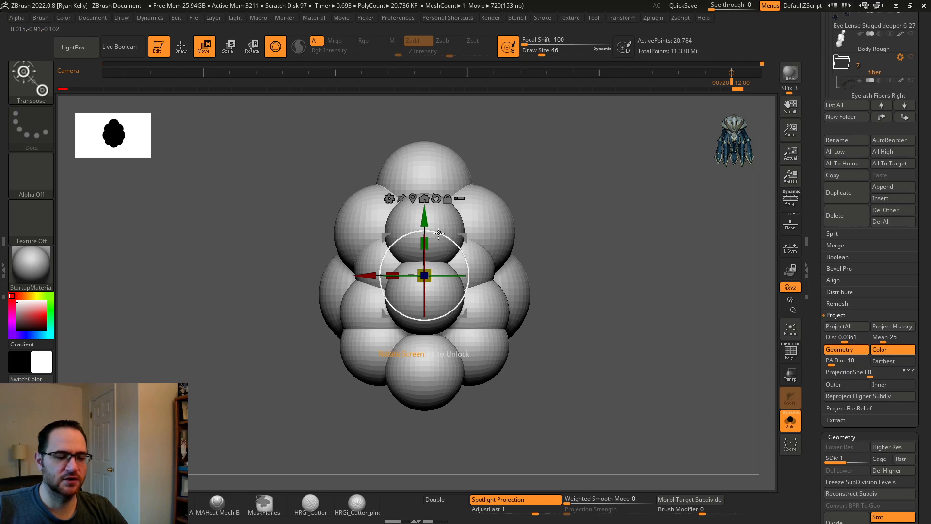
pyautogui.press('q')
pyautogui.hotkey('ctrl', 'shift')
pyautogui.keyDown('ctrl'); pyautogui.keyDown('shift'); pyautogui.click(423, 222); pyautogui.keyUp('shift'); pyautogui.keyUp('ctrl')
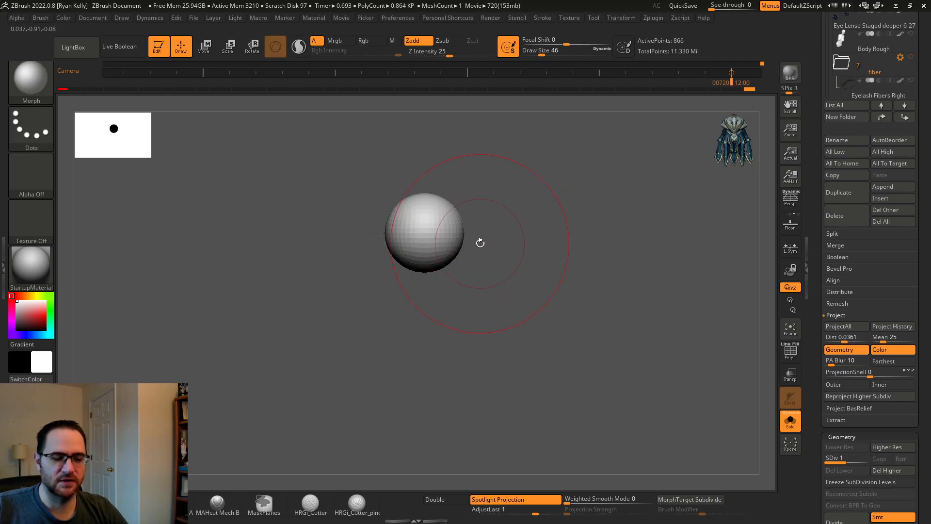
pyautogui.press('b')
pyautogui.click(597, 79)
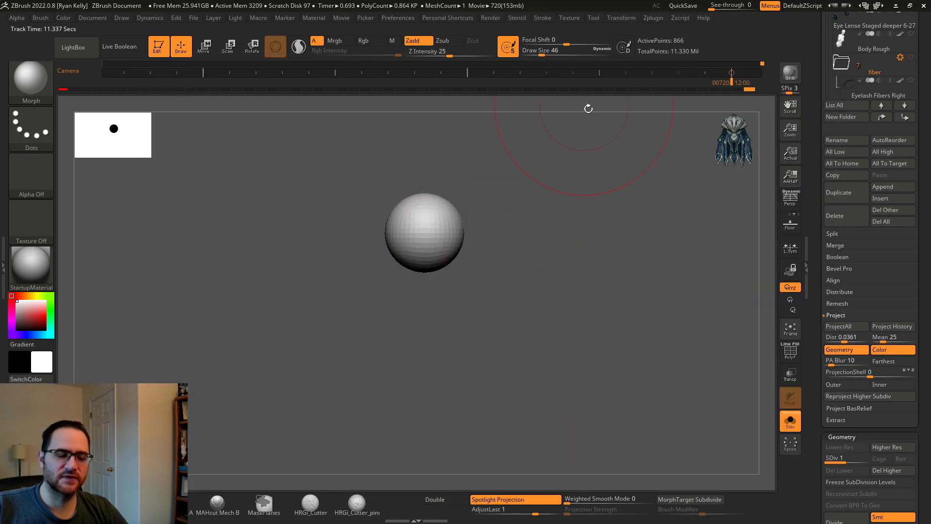
pyautogui.keyDown('ctrl'); pyautogui.keyDown('shift'); pyautogui.click(633, 174); pyautogui.keyUp('shift'); pyautogui.keyUp('ctrl')
pyautogui.moveTo(634, 178)
pyautogui.mouseDown()
pyautogui.moveTo(634, 201)
pyautogui.moveTo(645, 212)
pyautogui.mouseUp()
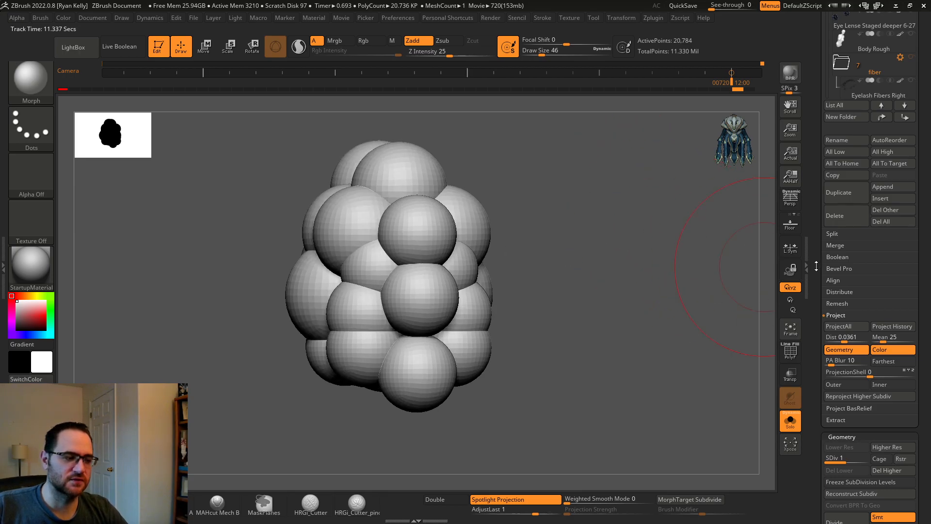
# Step: Try the history projection on the spheres again with PolyPaint included, and undo it after checking the face
pyautogui.click(889, 329)
pyautogui.click(729, 350)
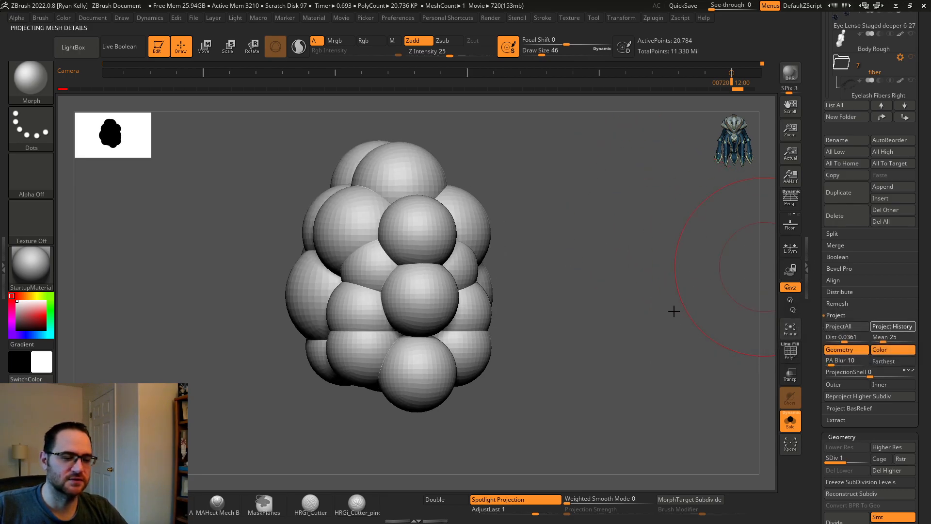
pyautogui.moveTo(652, 299); pyautogui.dragTo(548, 268)
pyautogui.press('p')
pyautogui.press('p')
pyautogui.press('[')
pyautogui.press('[')
pyautogui.press('[')
pyautogui.press('[')
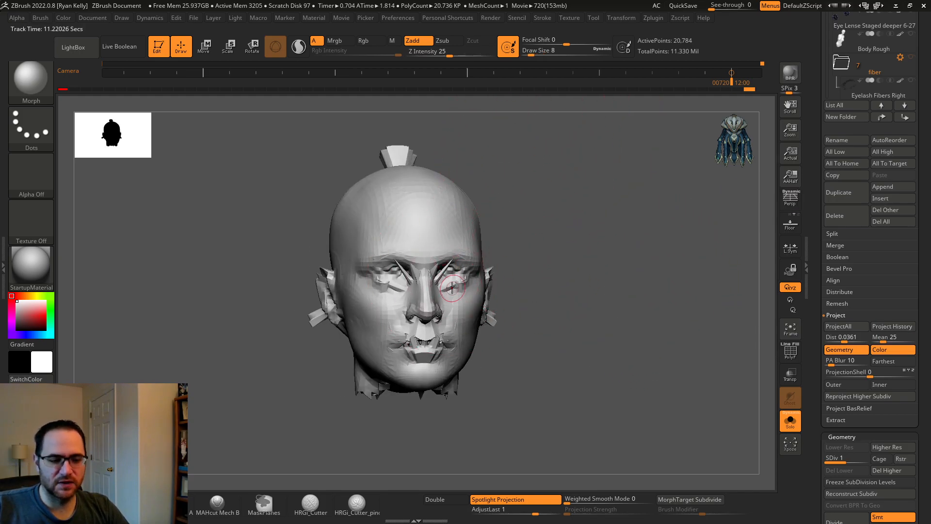
pyautogui.hotkey('ctrl', 'z')
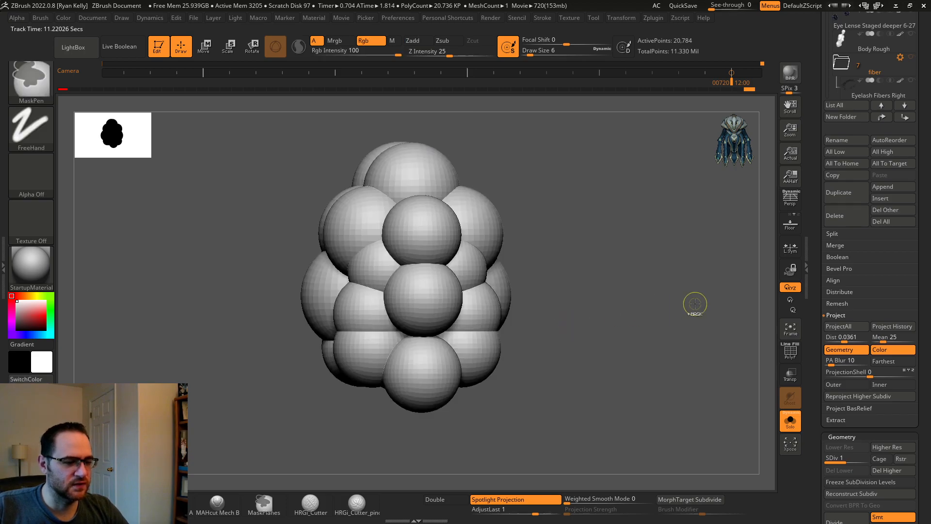
# Step: Project the history shape onto the spheres at a distance of 0.0166 without PolyPaint, and select the HistoryRecall brush
pyautogui.click(886, 326)
pyautogui.click(756, 347)
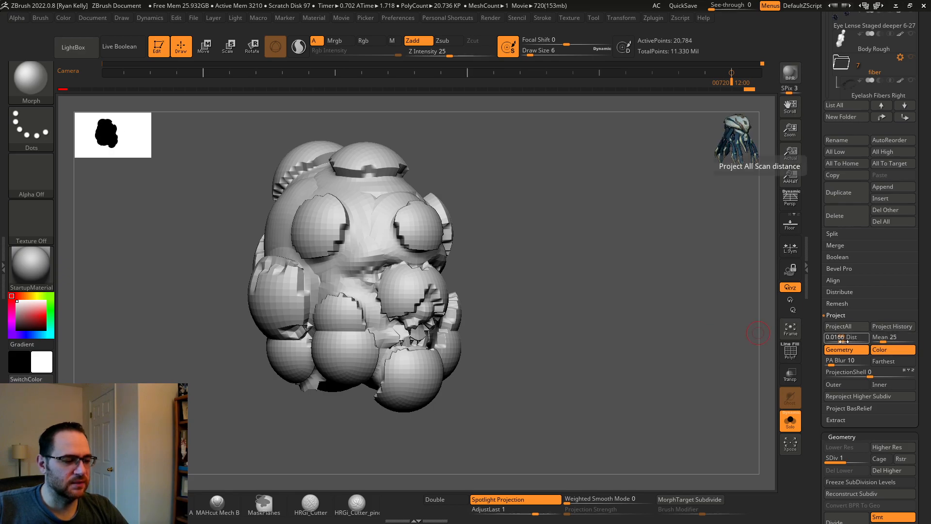
pyautogui.press('b')
pyautogui.press('h')
pyautogui.press('r')
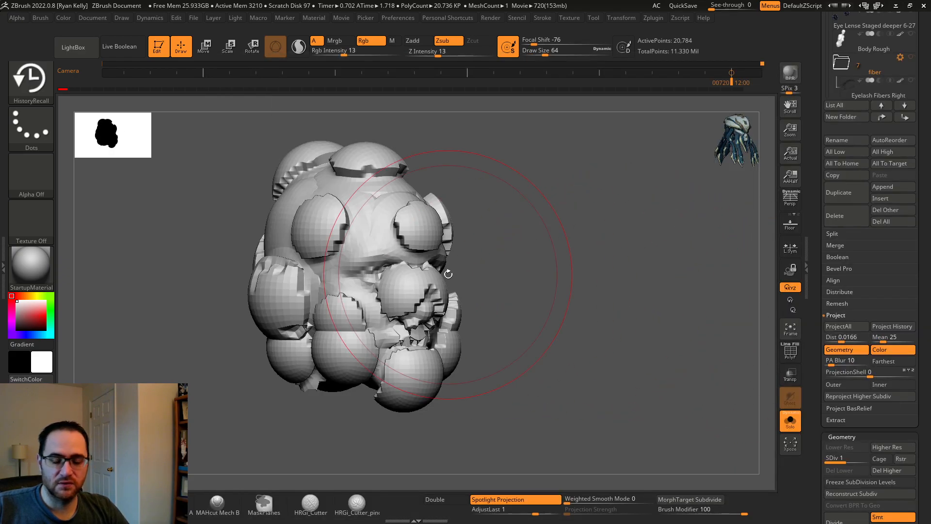
# Step: Blend the spheres over the nose, mouth and cheek into the face with brush strokes and smoothing at a draw size of 14
pyautogui.moveTo(410, 213)
pyautogui.mouseDown(button='right')
pyautogui.moveTo(387, 267)
pyautogui.moveTo(396, 295)
pyautogui.mouseUp(button='right')
pyautogui.press(']')
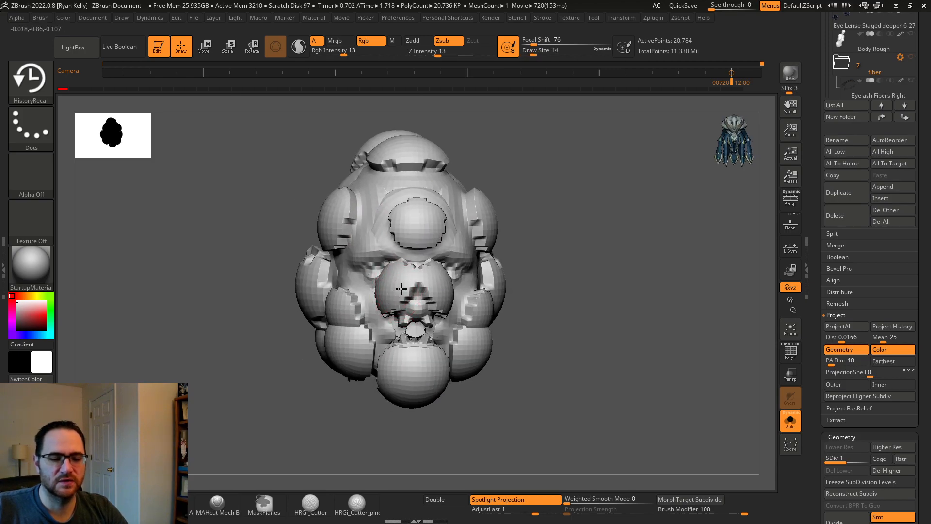
pyautogui.keyDown('shift'); pyautogui.moveTo(401, 273); pyautogui.dragTo(393, 291); pyautogui.keyUp('shift')
pyautogui.moveTo(405, 280); pyautogui.dragTo(397, 268)
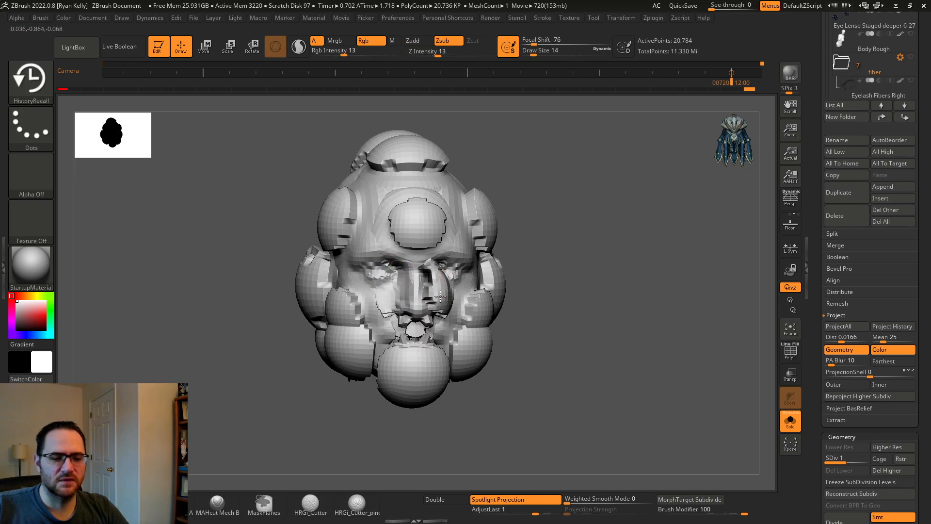
pyautogui.moveTo(438, 294); pyautogui.dragTo(459, 226, button='right')
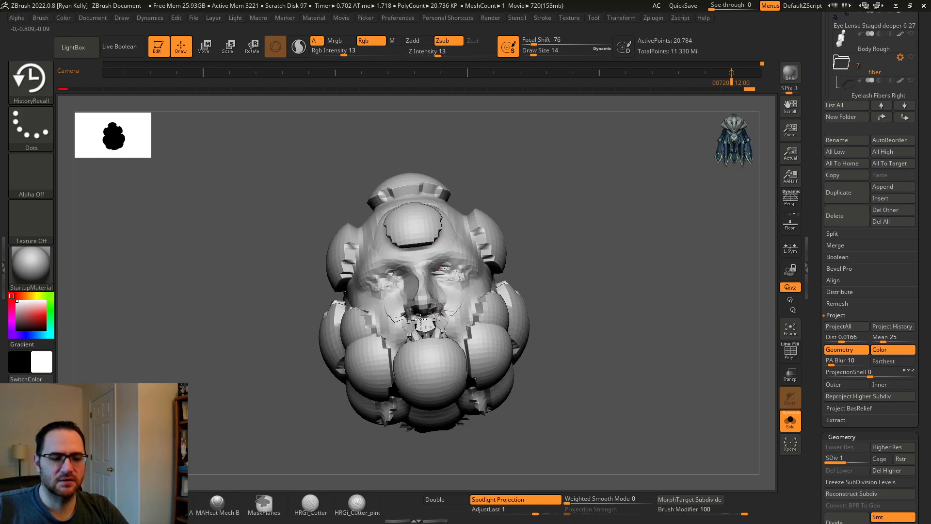
pyautogui.moveTo(427, 315); pyautogui.dragTo(412, 349, button='right')
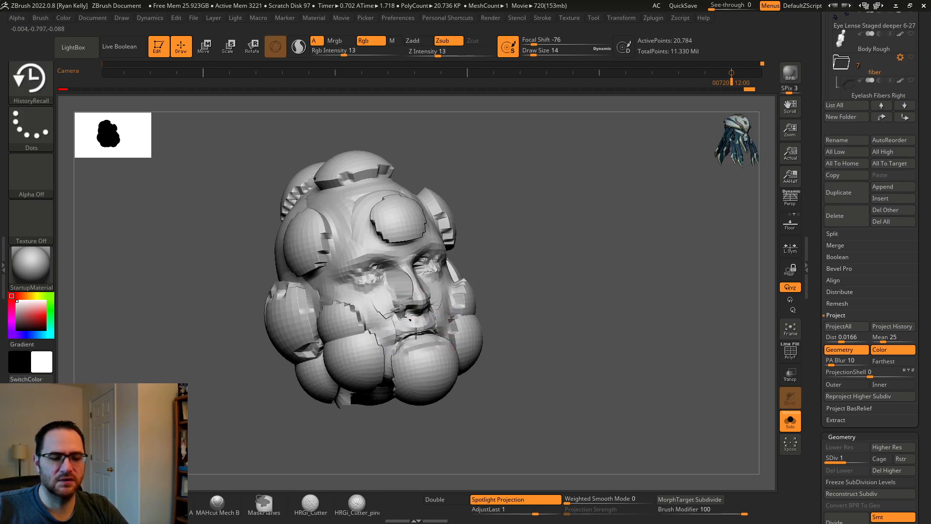
pyautogui.moveTo(386, 316); pyautogui.dragTo(336, 315, button='right')
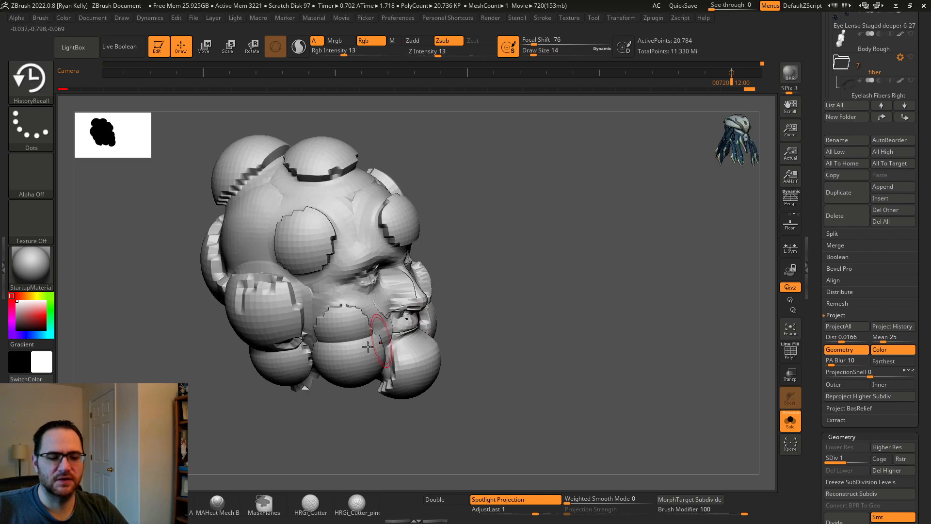
pyautogui.keyDown('shift'); pyautogui.moveTo(336, 314); pyautogui.dragTo(353, 328); pyautogui.keyUp('shift')
pyautogui.keyDown('shift'); pyautogui.moveTo(371, 332); pyautogui.dragTo(377, 306, button='right'); pyautogui.keyUp('shift')
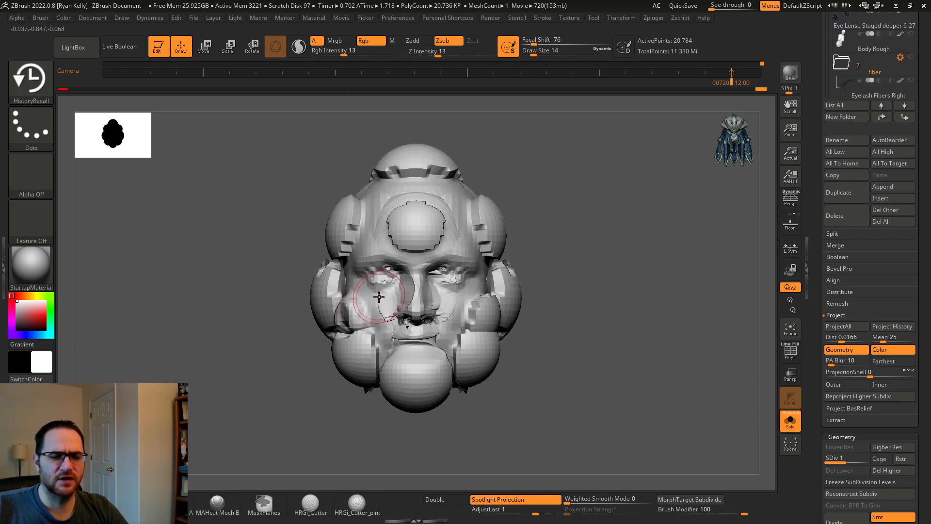
# Step: Project the history shape again without PolyPaint at the same distance, and smooth the eye and nose area
pyautogui.click(886, 328)
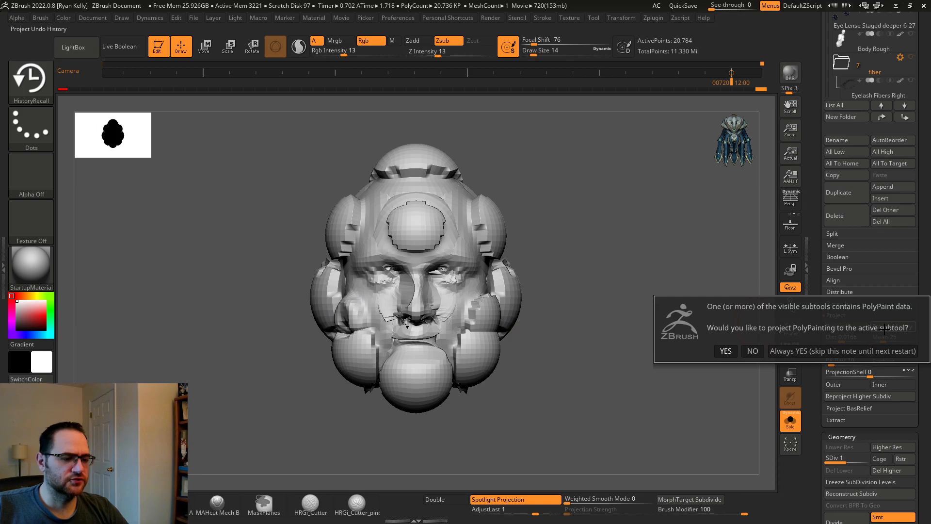
pyautogui.click(757, 348)
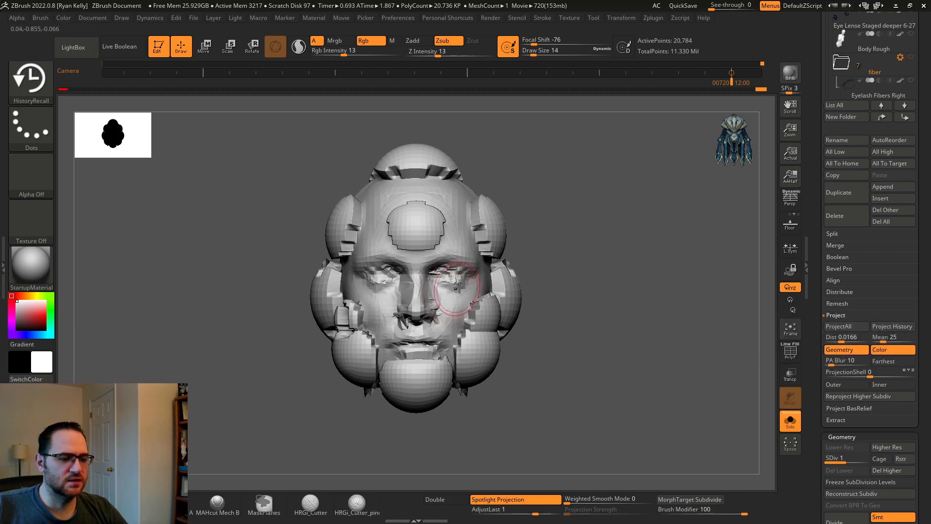
pyautogui.keyDown('shift'); pyautogui.moveTo(437, 216); pyautogui.dragTo(403, 320); pyautogui.keyUp('shift')
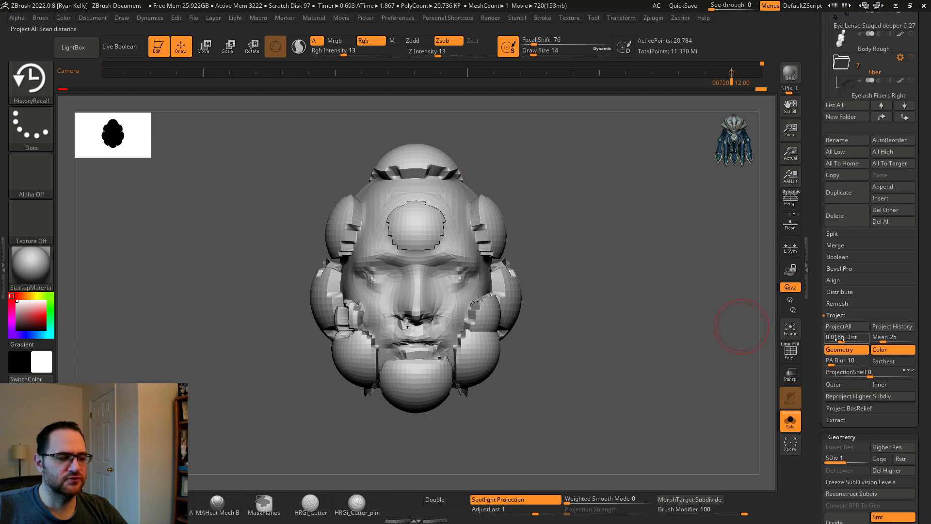
# Step: Project the history shape without PolyPaint at a distance of 0.04054, and smooth the rough areas of the face
pyautogui.click(892, 326)
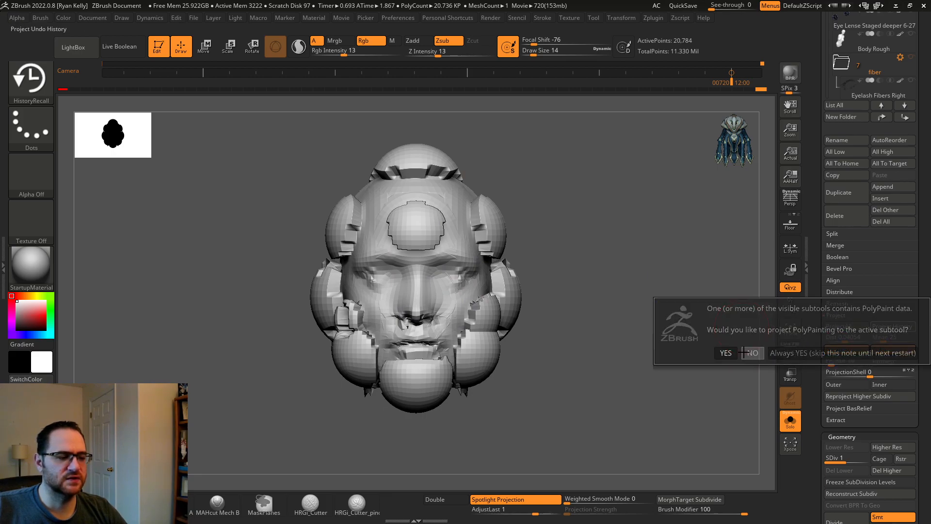
pyautogui.click(747, 352)
pyautogui.moveTo(689, 320); pyautogui.dragTo(697, 321)
pyautogui.moveTo(412, 288)
pyautogui.keyDown('shift'); pyautogui.mouseDown()
pyautogui.moveTo(422, 279)
pyautogui.moveTo(431, 287)
pyautogui.mouseUp(); pyautogui.keyUp('shift')
pyautogui.keyDown('shift'); pyautogui.moveTo(531, 298); pyautogui.dragTo(507, 298); pyautogui.keyUp('shift')
pyautogui.keyDown('shift'); pyautogui.moveTo(405, 323); pyautogui.dragTo(448, 349); pyautogui.keyUp('shift')
pyautogui.moveTo(600, 328); pyautogui.dragTo(630, 329)
# Step: Reproject the history shape with PolyPaint included, and smooth the distorted patches around the face and sides of the head
pyautogui.click(891, 328)
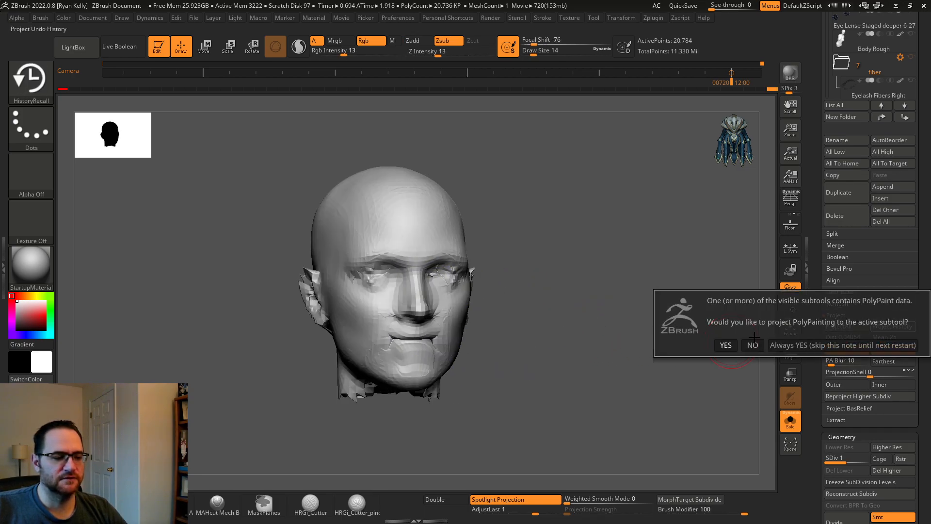
pyautogui.click(726, 345)
pyautogui.moveTo(528, 274); pyautogui.dragTo(582, 273)
pyautogui.moveTo(369, 339)
pyautogui.keyDown('shift'); pyautogui.mouseDown()
pyautogui.moveTo(325, 366)
pyautogui.moveTo(315, 335)
pyautogui.moveTo(312, 342)
pyautogui.mouseUp(); pyautogui.keyUp('shift')
pyautogui.moveTo(582, 322); pyautogui.dragTo(475, 307)
pyautogui.moveTo(337, 286)
pyautogui.keyDown('shift'); pyautogui.mouseDown()
pyautogui.moveTo(322, 273)
pyautogui.moveTo(330, 272)
pyautogui.mouseUp(); pyautogui.keyUp('shift')
pyautogui.moveTo(310, 221)
pyautogui.keyDown('shift'); pyautogui.mouseDown()
pyautogui.moveTo(294, 235)
pyautogui.moveTo(306, 314)
pyautogui.mouseUp(); pyautogui.keyUp('shift')
pyautogui.moveTo(428, 275)
pyautogui.mouseDown()
pyautogui.moveTo(614, 273)
pyautogui.moveTo(587, 277)
pyautogui.mouseUp()
pyautogui.keyDown('alt'); pyautogui.moveTo(577, 374); pyautogui.dragTo(568, 329); pyautogui.keyUp('alt')
pyautogui.keyDown('shift'); pyautogui.moveTo(391, 350); pyautogui.dragTo(400, 363); pyautogui.keyUp('shift')
pyautogui.moveTo(528, 369); pyautogui.dragTo(515, 393)
pyautogui.keyDown('shift'); pyautogui.moveTo(359, 276); pyautogui.dragTo(366, 286); pyautogui.keyUp('shift')
pyautogui.moveTo(564, 312)
pyautogui.keyDown('alt'); pyautogui.mouseDown()
pyautogui.moveTo(563, 325)
pyautogui.moveTo(624, 328)
pyautogui.mouseUp(); pyautogui.keyUp('alt')
# Step: Raise the head to subdivision level 2 and project the history shape onto it without PolyPaint
pyautogui.press('d')
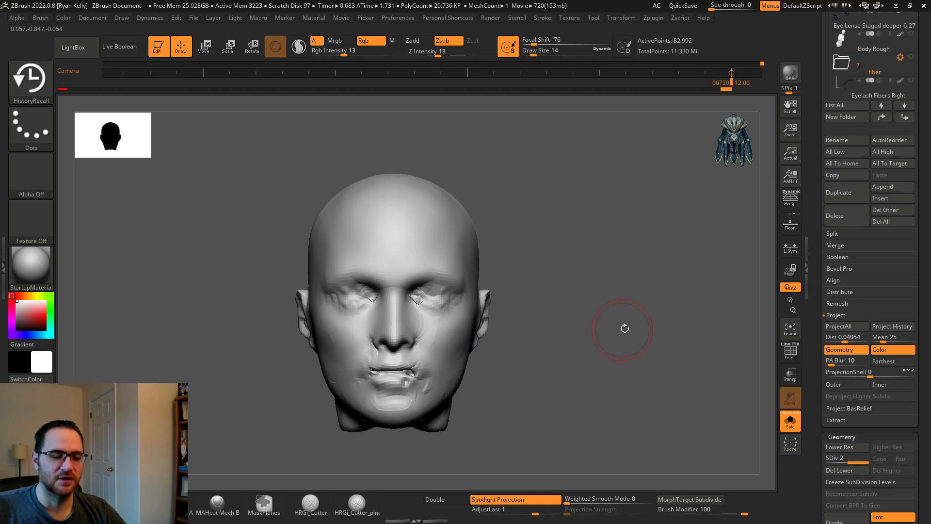
pyautogui.click(895, 326)
pyautogui.click(752, 344)
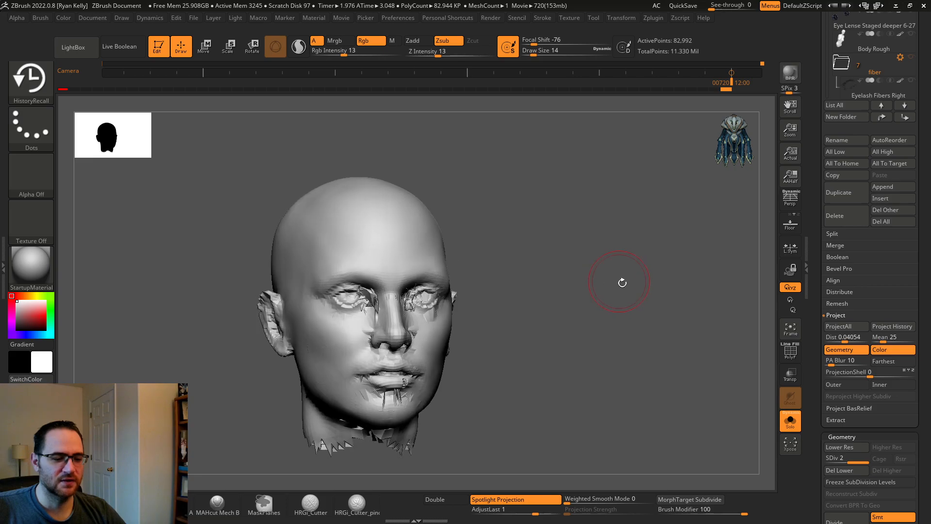
# Step: Reduce the brush size to 4 and smooth the jagged spikes on the chin below the lower lip
pyautogui.keyDown('shift'); pyautogui.moveTo(380, 386); pyautogui.dragTo(402, 377); pyautogui.keyUp('shift')
pyautogui.hotkey('ctrl', 'z')
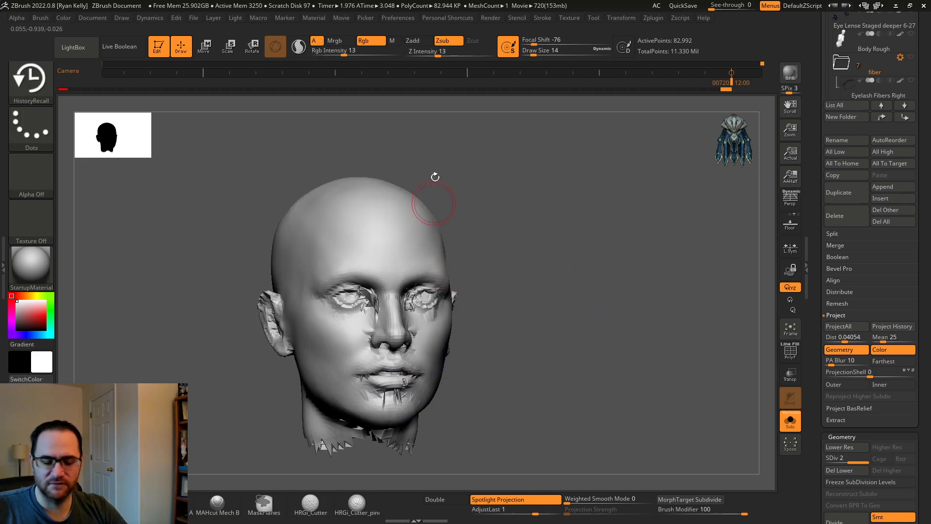
pyautogui.press('shift')
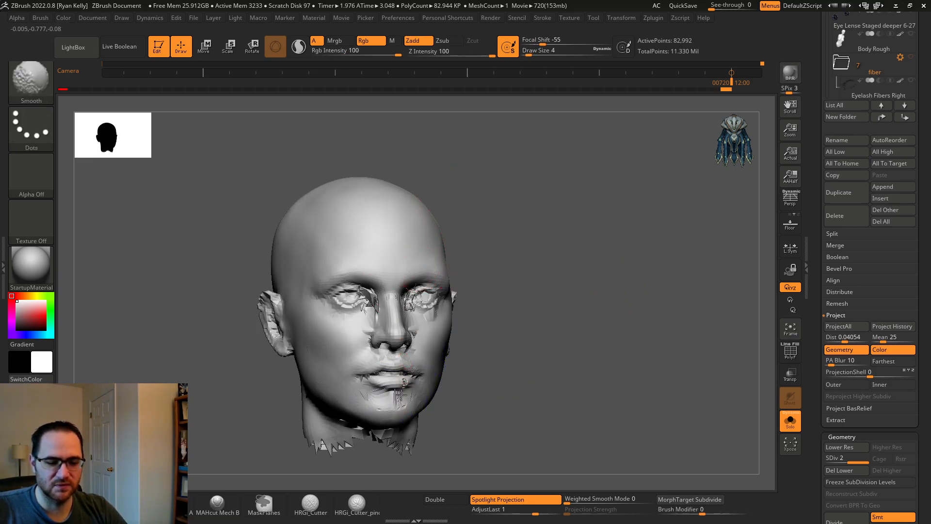
pyautogui.click(395, 399)
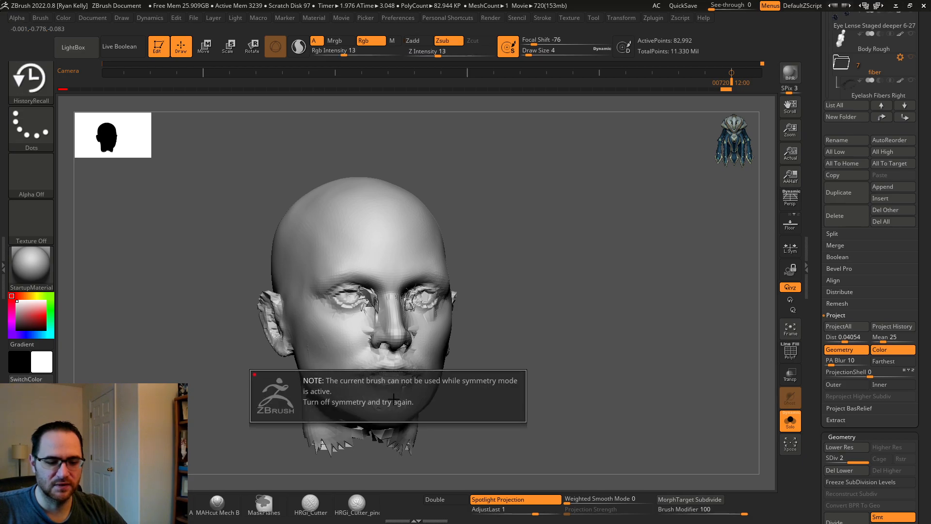
pyautogui.press('shift')
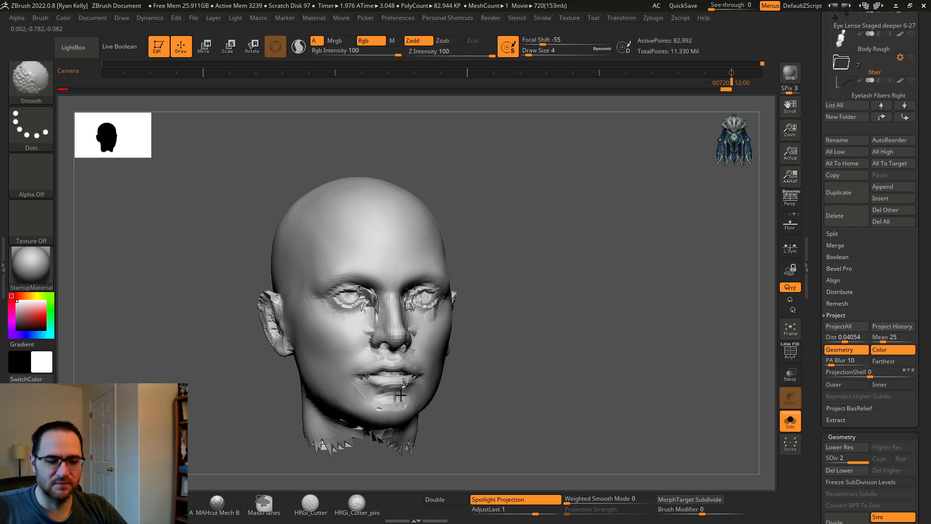
pyautogui.moveTo(389, 404)
pyautogui.mouseDown(button='right')
pyautogui.moveTo(369, 404)
pyautogui.moveTo(399, 405)
pyautogui.mouseUp(button='right')
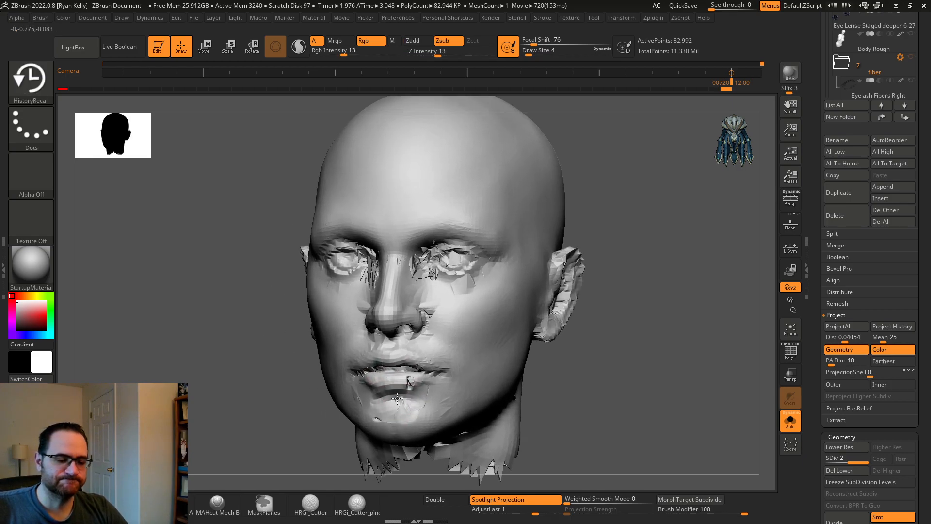
pyautogui.press('shift')
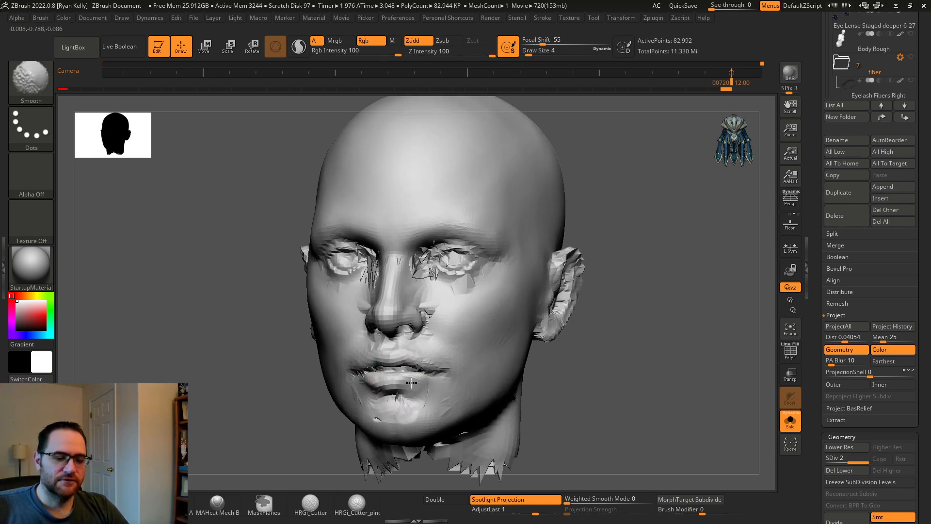
# Step: Enlarge the brush to size 8 and smooth the remaining distortions around the lower lip and chin
pyautogui.moveTo(418, 381)
pyautogui.mouseDown(button='right')
pyautogui.moveTo(404, 381)
pyautogui.moveTo(426, 386)
pyautogui.moveTo(396, 392)
pyautogui.mouseUp(button='right')
pyautogui.press('shift')
pyautogui.keyDown('shift'); pyautogui.moveTo(412, 396); pyautogui.dragTo(420, 386); pyautogui.keyUp('shift')
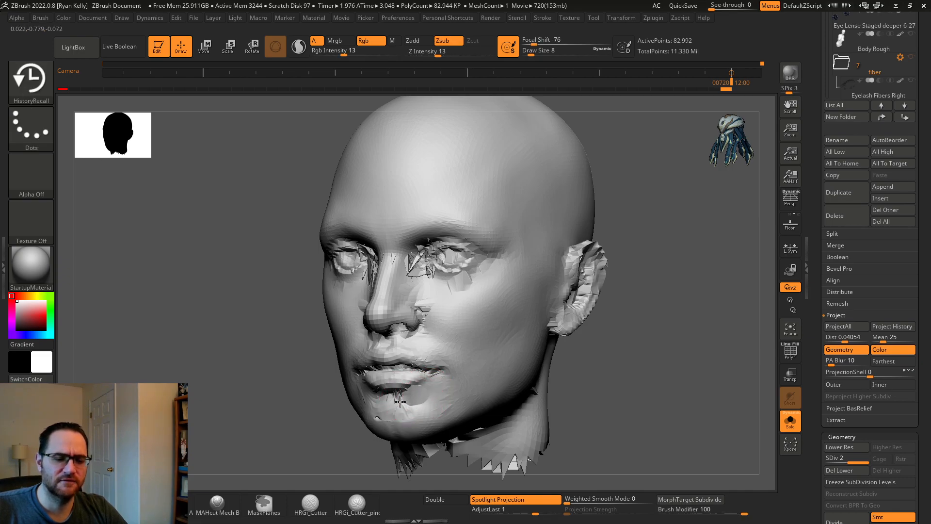
pyautogui.keyDown('shift'); pyautogui.moveTo(409, 394); pyautogui.dragTo(408, 399); pyautogui.keyUp('shift')
pyautogui.moveTo(379, 398); pyautogui.dragTo(402, 391, button='right')
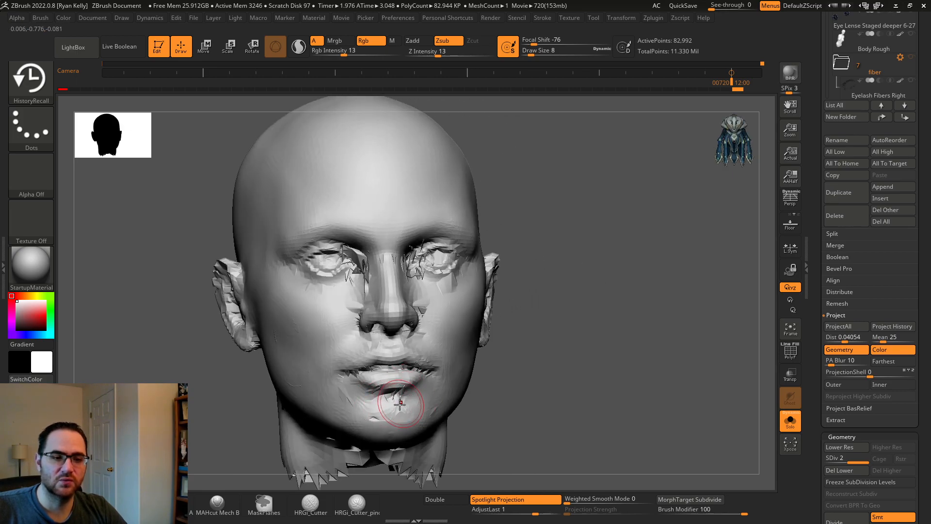
pyautogui.moveTo(396, 396); pyautogui.dragTo(404, 399, button='right')
pyautogui.keyDown('shift'); pyautogui.moveTo(402, 399); pyautogui.dragTo(400, 397); pyautogui.keyUp('shift')
pyautogui.moveTo(394, 409); pyautogui.dragTo(372, 403, button='right')
# Step: Smooth the distorted patches at the inner corners of both eyes and along the sides of the nose
pyautogui.keyDown('shift'); pyautogui.moveTo(413, 240); pyautogui.dragTo(428, 286); pyautogui.keyUp('shift')
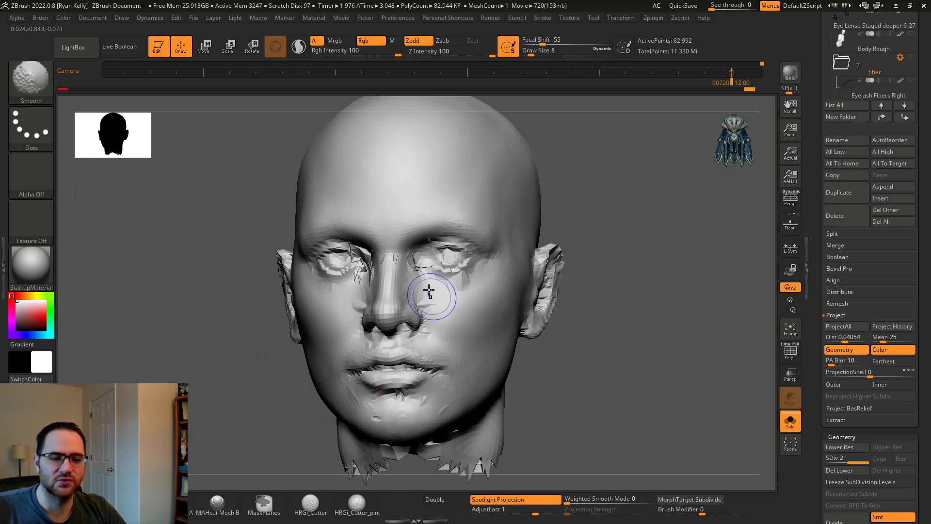
pyautogui.moveTo(409, 239)
pyautogui.keyDown('shift'); pyautogui.mouseDown()
pyautogui.moveTo(428, 271)
pyautogui.moveTo(467, 282)
pyautogui.moveTo(436, 259)
pyautogui.moveTo(444, 272)
pyautogui.mouseUp(); pyautogui.keyUp('shift')
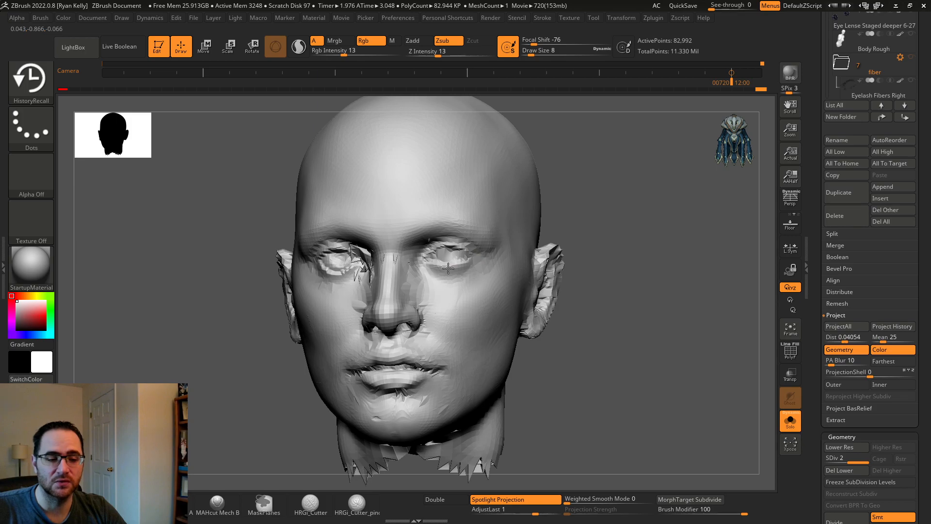
pyautogui.moveTo(444, 272); pyautogui.dragTo(431, 265, button='right')
pyautogui.moveTo(399, 260)
pyautogui.keyDown('shift'); pyautogui.mouseDown()
pyautogui.moveTo(383, 307)
pyautogui.moveTo(372, 258)
pyautogui.moveTo(357, 294)
pyautogui.moveTo(356, 246)
pyautogui.moveTo(372, 272)
pyautogui.moveTo(339, 260)
pyautogui.moveTo(329, 272)
pyautogui.mouseUp(); pyautogui.keyUp('shift')
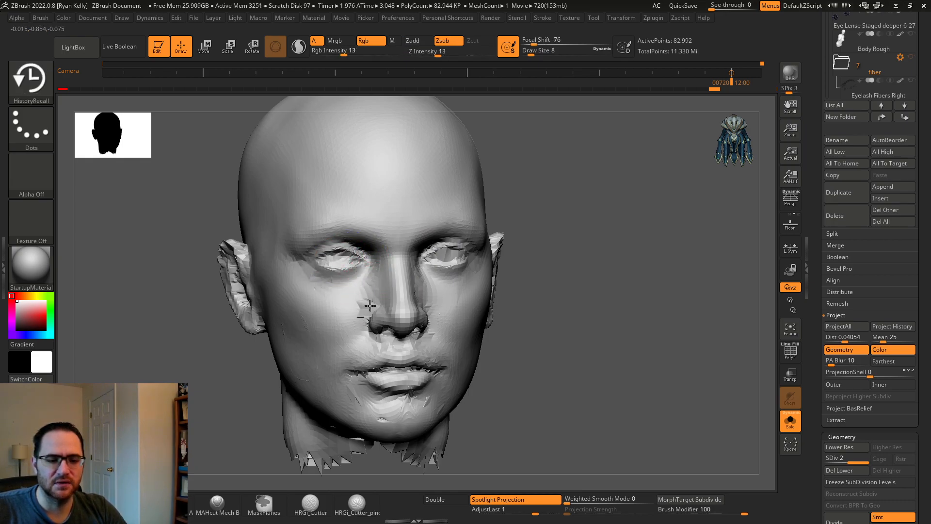
pyautogui.moveTo(369, 306); pyautogui.dragTo(378, 298)
pyautogui.moveTo(355, 297); pyautogui.dragTo(365, 312, button='right')
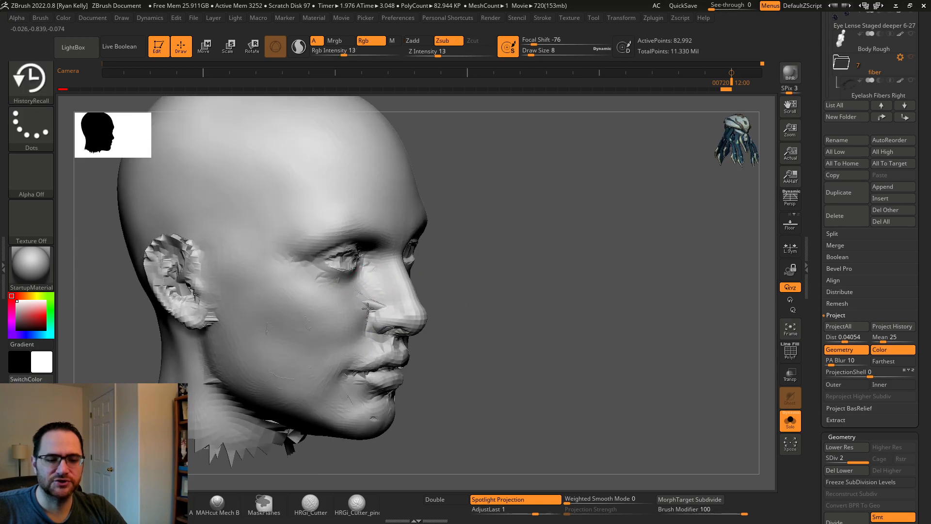
pyautogui.keyDown('shift'); pyautogui.moveTo(370, 308); pyautogui.dragTo(370, 302); pyautogui.keyUp('shift')
# Step: Smooth both eyes symmetrically and restore some of their eyelid detail with the HistoryRecall brush
pyautogui.moveTo(222, 281); pyautogui.dragTo(170, 279, button='right')
pyautogui.keyDown('alt'); pyautogui.moveTo(262, 326); pyautogui.dragTo(262, 273, button='right'); pyautogui.keyUp('alt')
pyautogui.keyDown('ctrl'); pyautogui.moveTo(304, 312); pyautogui.dragTo(396, 218, button='right'); pyautogui.keyUp('ctrl')
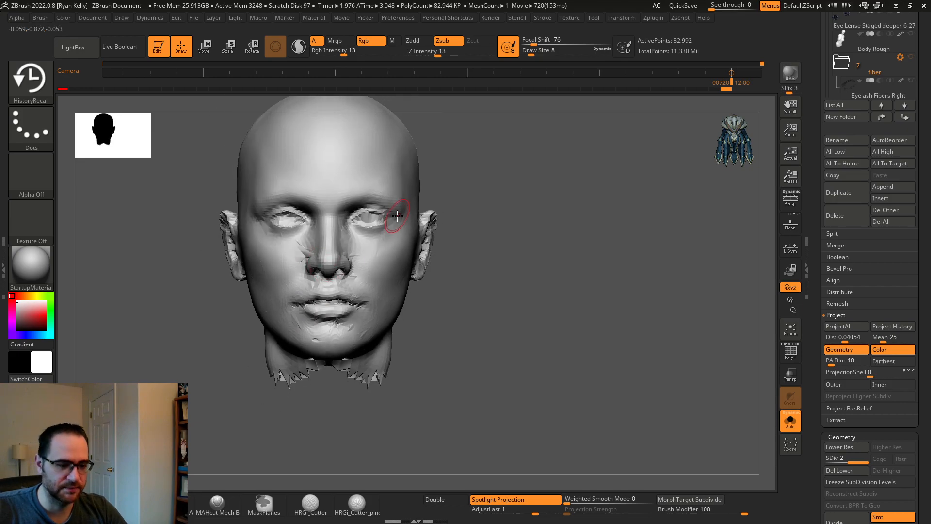
pyautogui.keyDown('shift'); pyautogui.moveTo(374, 219); pyautogui.dragTo(370, 217); pyautogui.keyUp('shift')
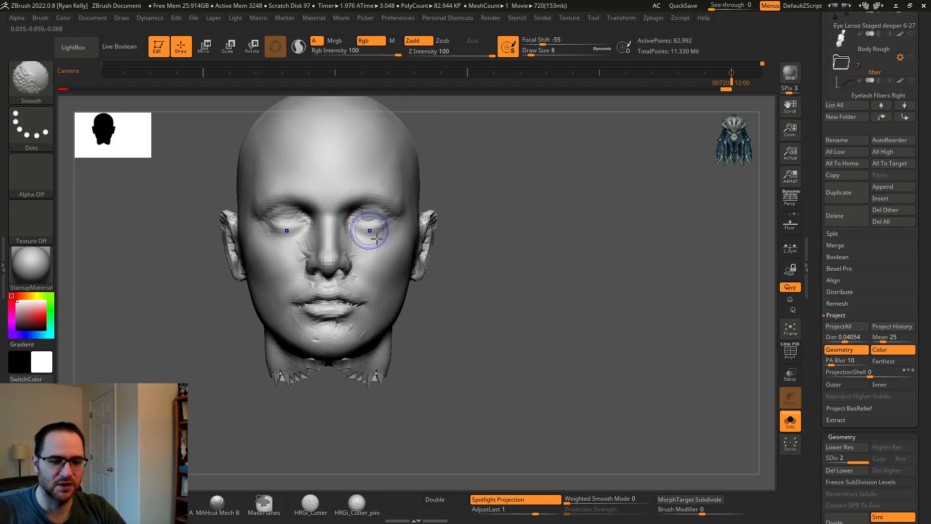
pyautogui.click(374, 226)
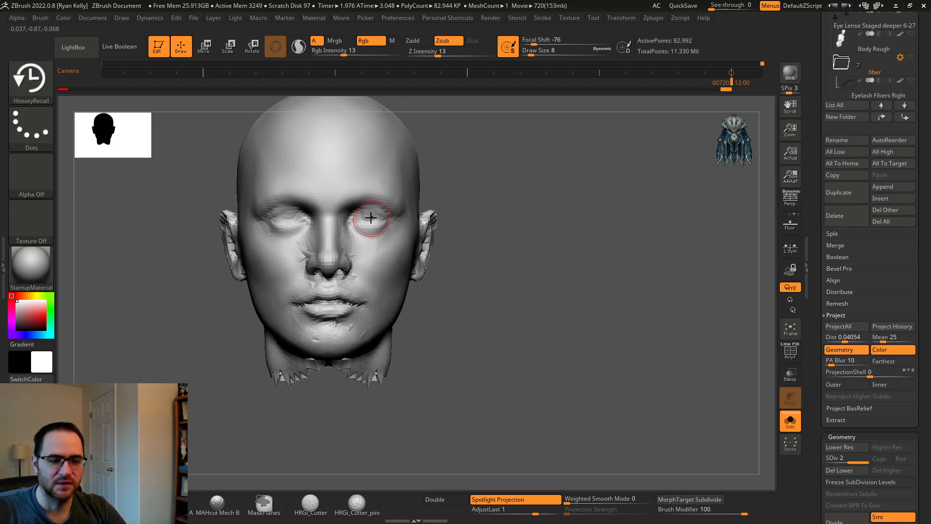
pyautogui.moveTo(283, 216); pyautogui.dragTo(297, 223)
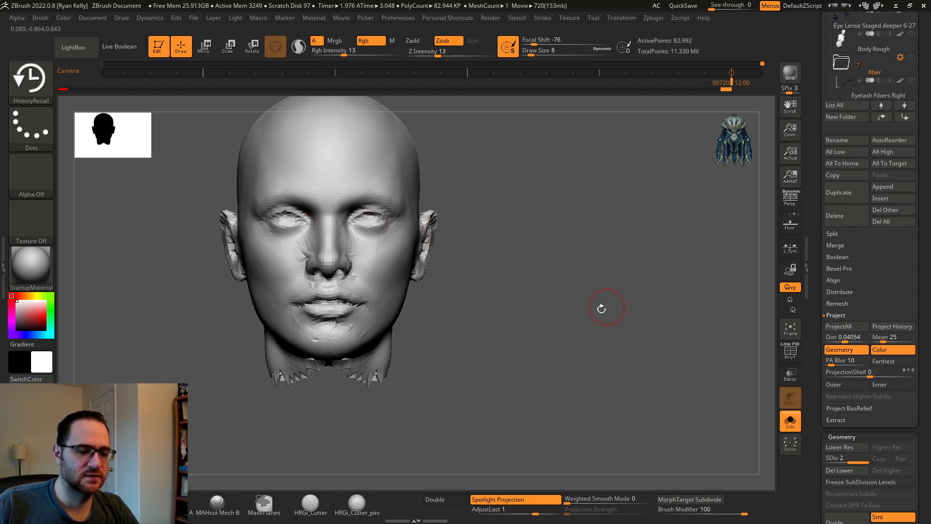
# Step: Return the timeline to frame 0 and set the head projection layer's intensity to 0 on its own animation track
pyautogui.keyDown('ctrl'); pyautogui.moveTo(605, 308); pyautogui.dragTo(543, 250, button='right'); pyautogui.keyUp('ctrl')
pyautogui.moveTo(542, 250); pyautogui.dragTo(589, 332)
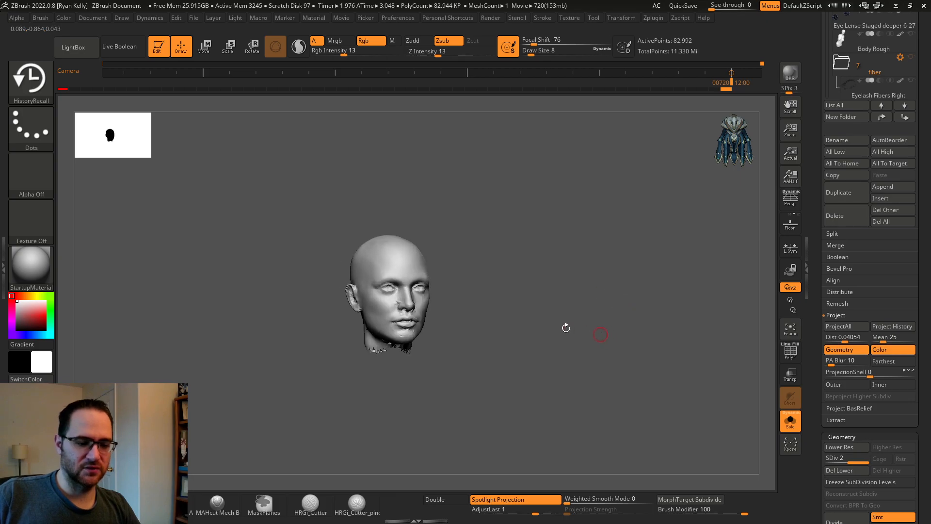
pyautogui.moveTo(453, 318); pyautogui.dragTo(508, 315)
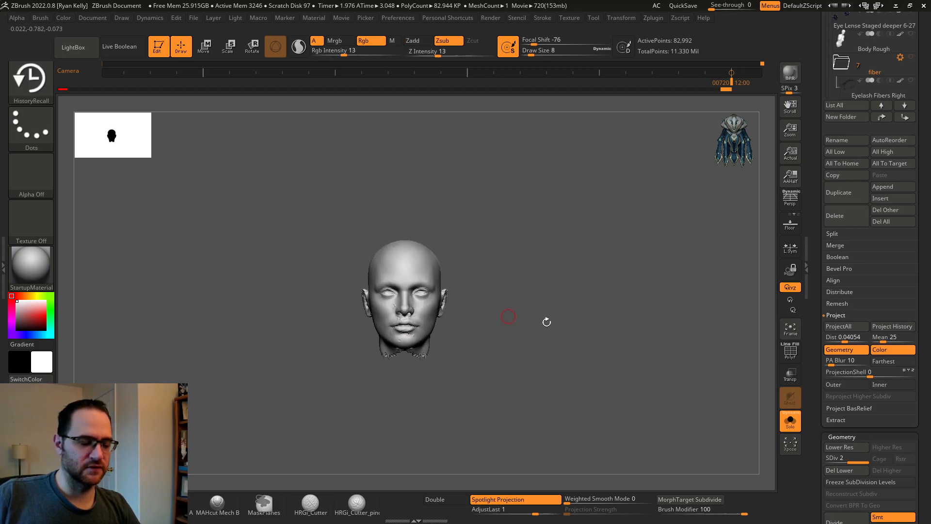
pyautogui.moveTo(812, 351); pyautogui.dragTo(784, 196)
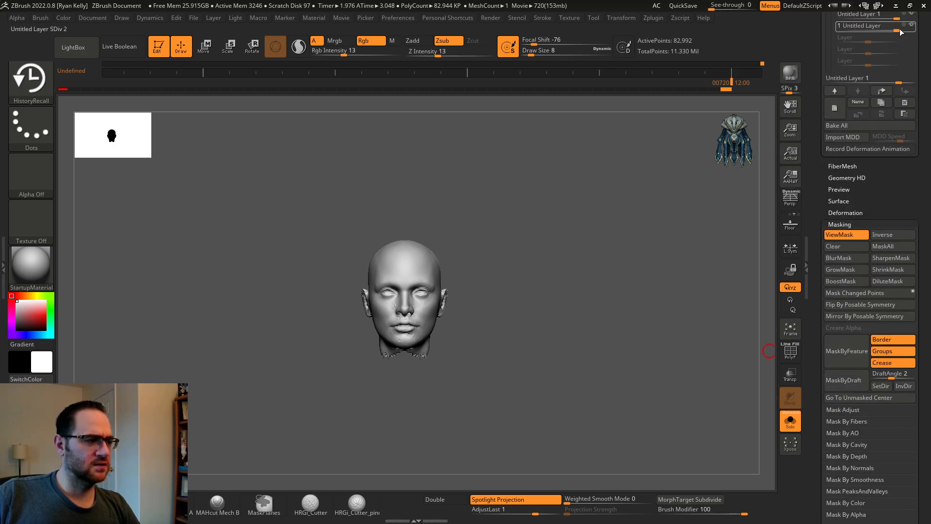
pyautogui.moveTo(819, 62); pyautogui.dragTo(822, 112)
pyautogui.moveTo(665, 177); pyautogui.dragTo(690, 202)
pyautogui.moveTo(735, 85); pyautogui.dragTo(3, 79)
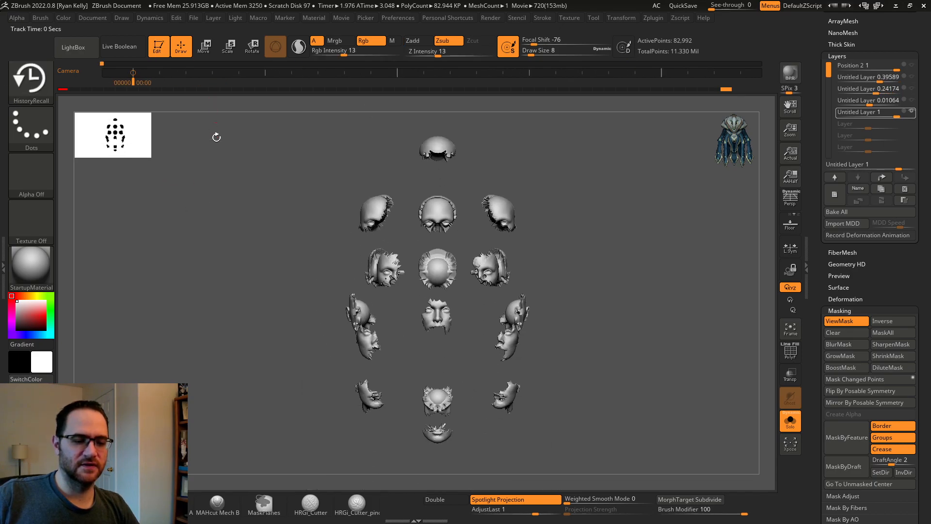
pyautogui.moveTo(550, 215); pyautogui.dragTo(209, 133)
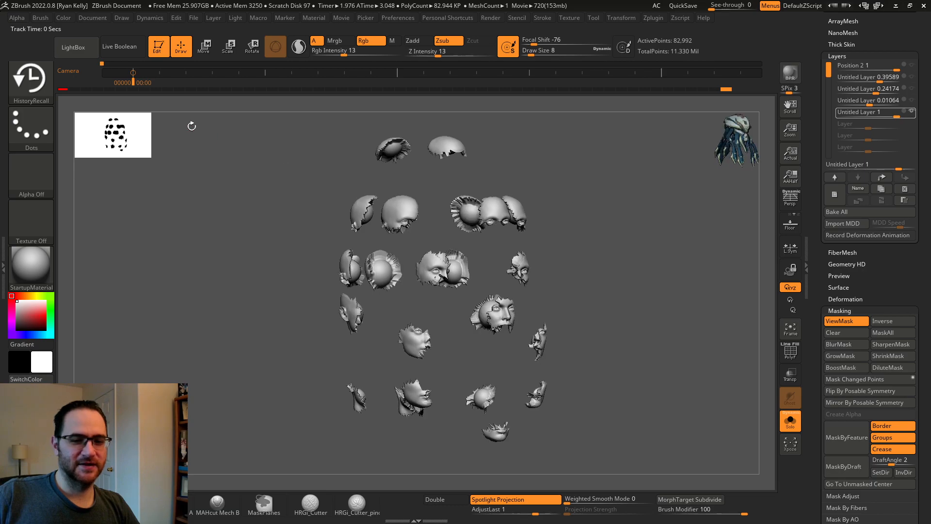
pyautogui.click(133, 83)
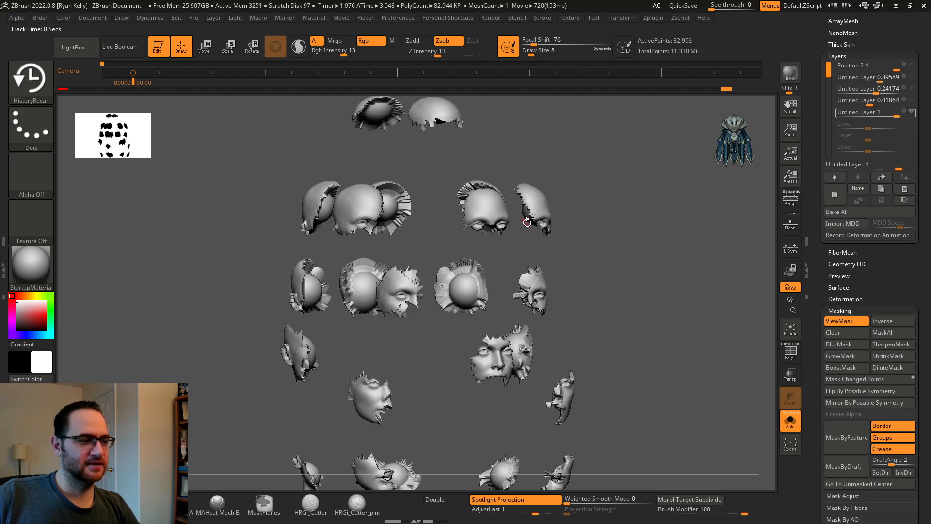
pyautogui.moveTo(874, 86)
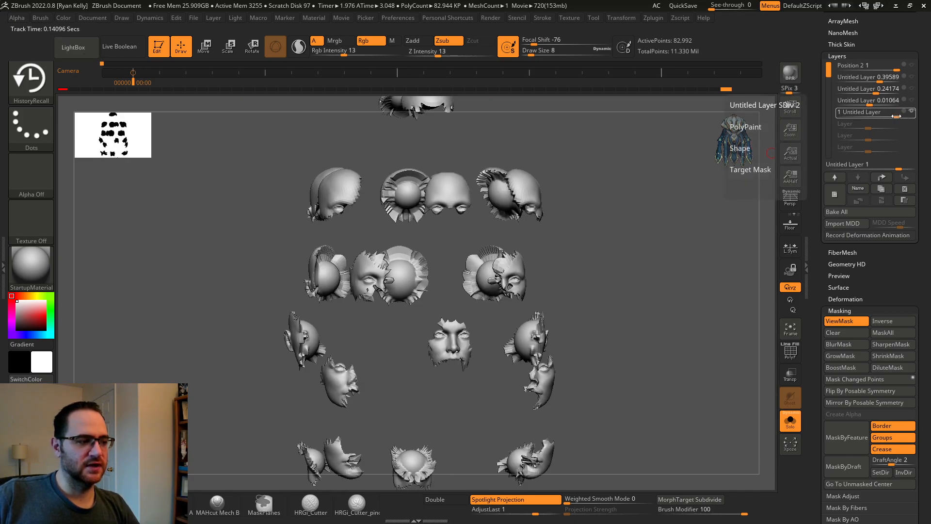
pyautogui.moveTo(892, 115); pyautogui.dragTo(869, 115)
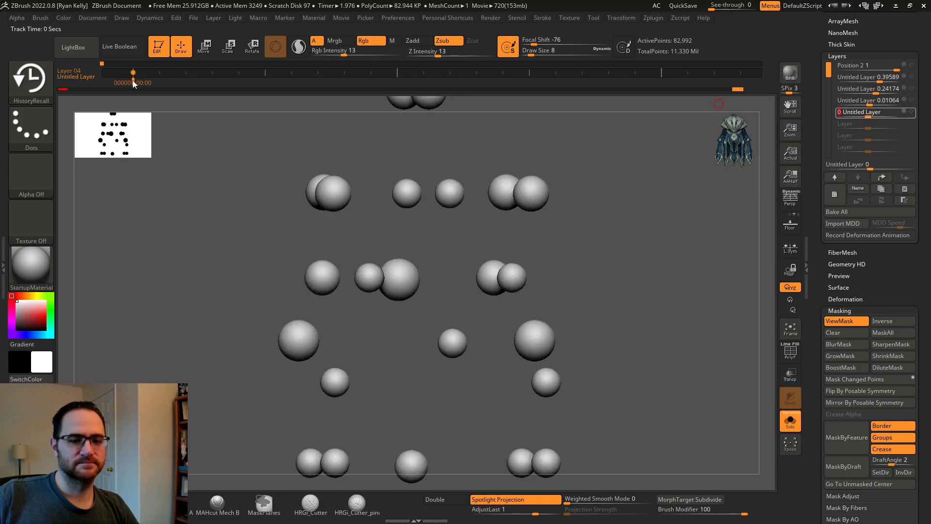
# Step: Keyframe the projection layer at 0.69911 at frame 13, and bring its intensity back to 0 around frame 44
pyautogui.moveTo(132, 80)
pyautogui.mouseDown()
pyautogui.moveTo(550, 114)
pyautogui.moveTo(814, 120)
pyautogui.moveTo(652, 97)
pyautogui.moveTo(732, 100)
pyautogui.moveTo(471, 71)
pyautogui.moveTo(529, 73)
pyautogui.moveTo(169, 70)
pyautogui.moveTo(89, 58)
pyautogui.moveTo(199, 60)
pyautogui.moveTo(150, 63)
pyautogui.moveTo(194, 71)
pyautogui.mouseUp()
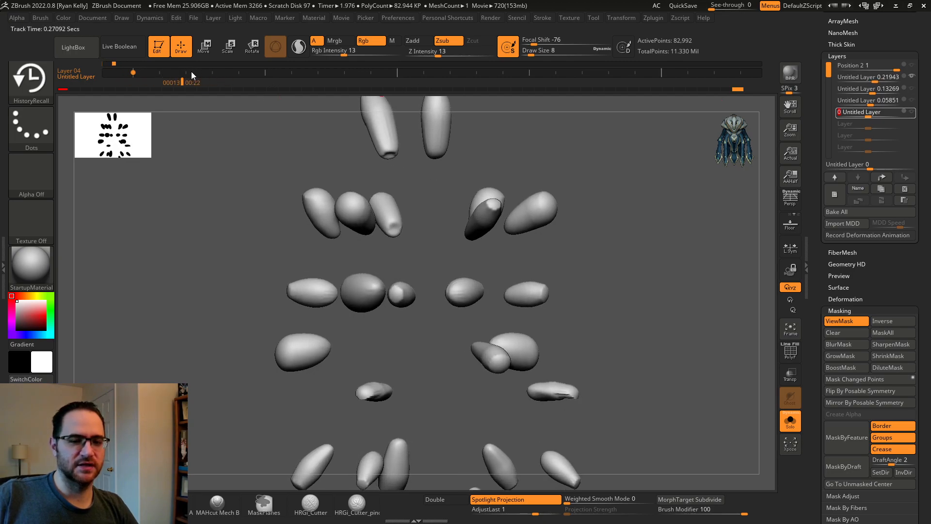
pyautogui.moveTo(869, 116); pyautogui.dragTo(889, 114)
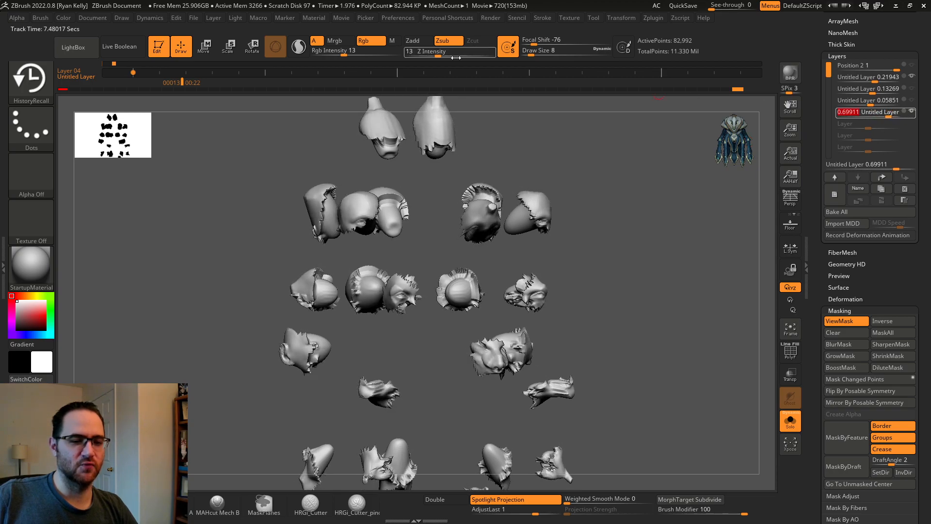
pyautogui.moveTo(182, 73); pyautogui.dragTo(300, 83)
pyautogui.moveTo(889, 115); pyautogui.dragTo(867, 112)
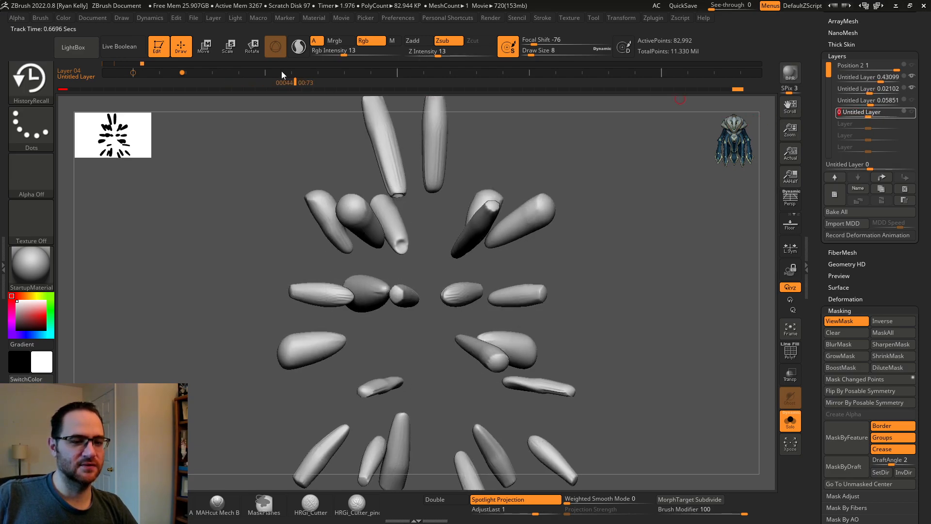
# Step: Keyframe the projection layer at 0 through frame 122 and at full intensity 1 at frame 136
pyautogui.moveTo(303, 82); pyautogui.dragTo(585, 101)
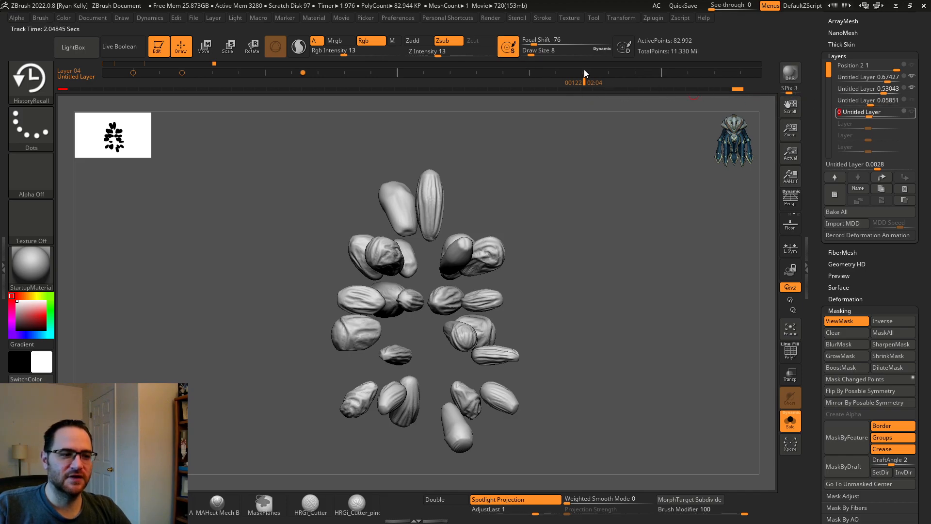
pyautogui.moveTo(585, 79); pyautogui.dragTo(600, 82)
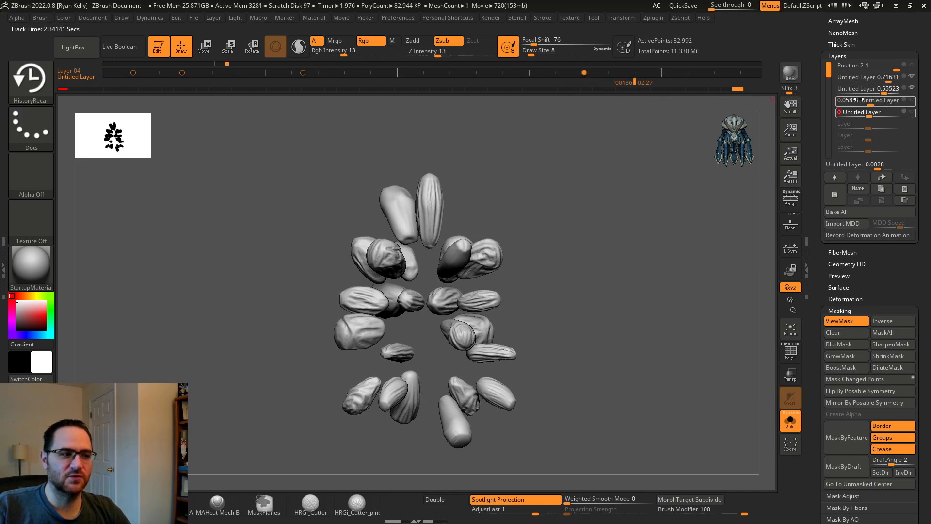
pyautogui.moveTo(873, 114); pyautogui.dragTo(909, 114)
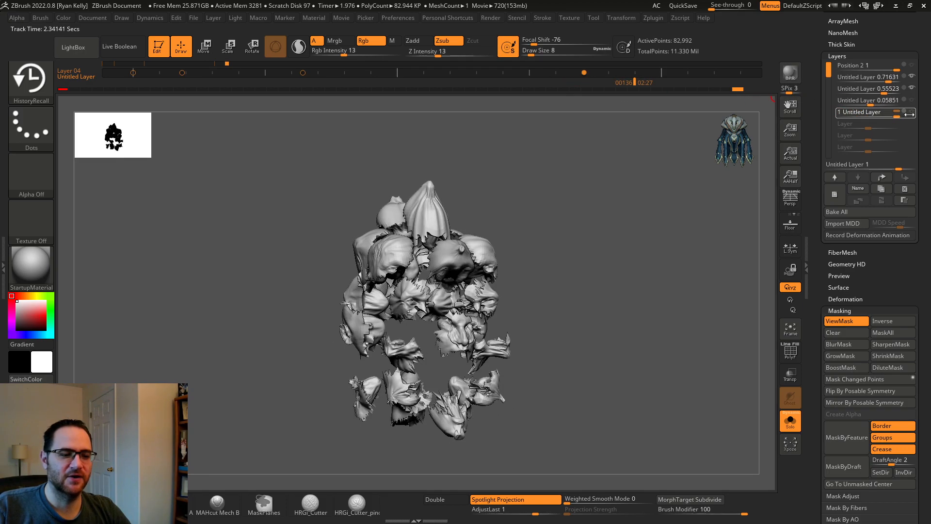
pyautogui.click(634, 72)
pyautogui.moveTo(636, 83)
pyautogui.mouseDown()
pyautogui.moveTo(542, 73)
pyautogui.moveTo(693, 75)
pyautogui.mouseUp()
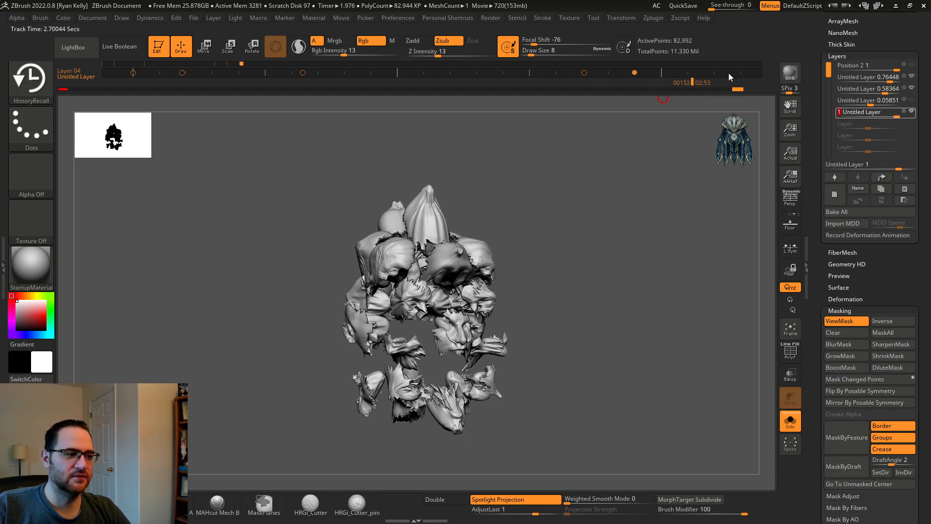
# Step: Lower the projection layer's intensity to 0 from frame 152, and advance along the timeline to frame 333
pyautogui.moveTo(895, 115); pyautogui.dragTo(873, 113)
pyautogui.moveTo(695, 83); pyautogui.dragTo(775, 73)
pyautogui.moveTo(262, 75); pyautogui.dragTo(207, 74)
pyautogui.moveTo(116, 75)
pyautogui.mouseDown()
pyautogui.moveTo(54, 65)
pyautogui.moveTo(121, 72)
pyautogui.mouseUp()
pyautogui.moveTo(574, 74); pyautogui.dragTo(698, 99)
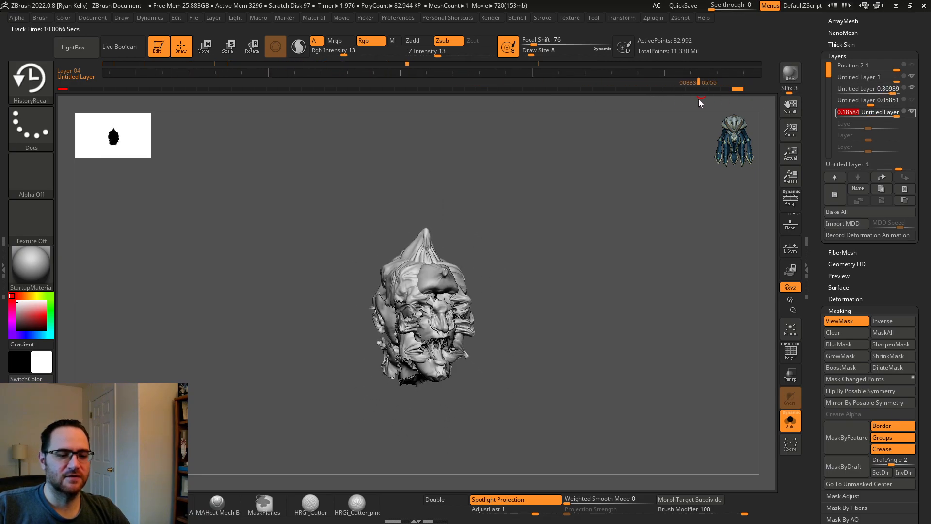
# Step: Move the timeline to frame 476 and set the projection layer's intensity to 0 there
pyautogui.moveTo(597, 89); pyautogui.dragTo(705, 90)
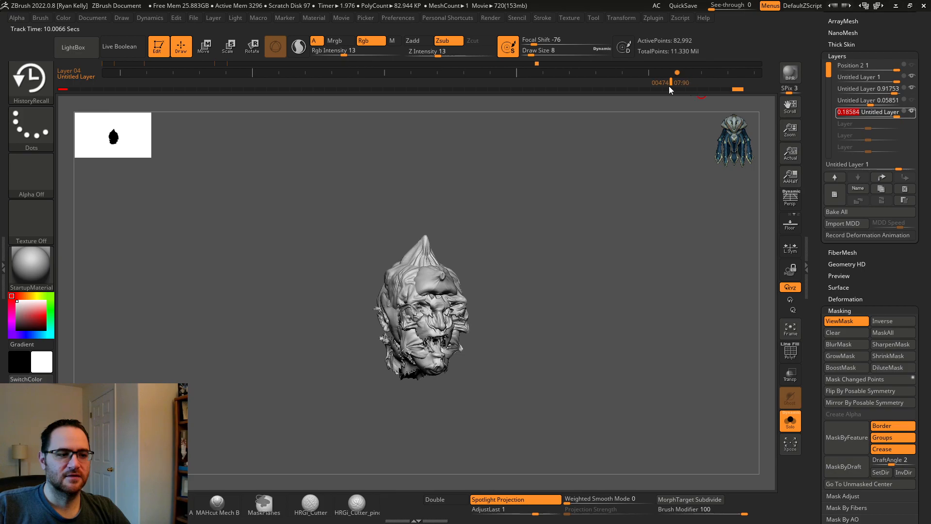
pyautogui.moveTo(605, 83); pyautogui.dragTo(668, 82)
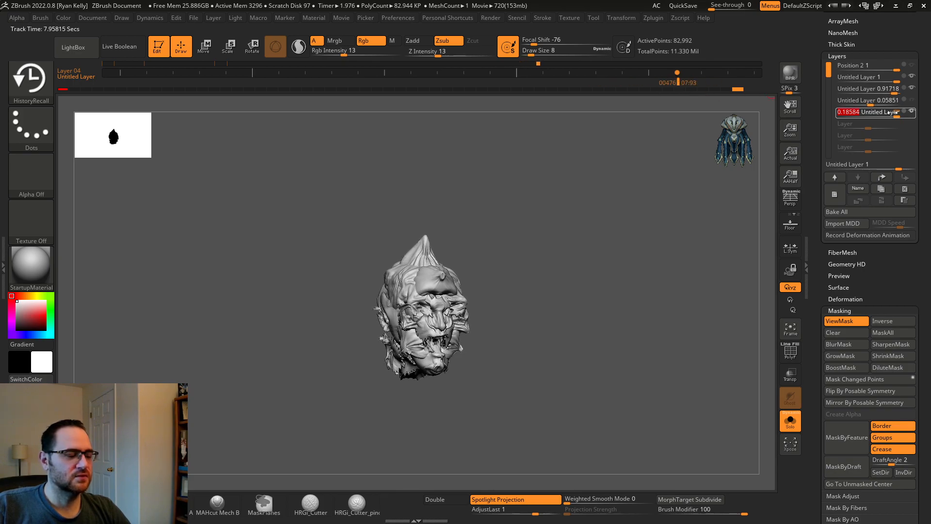
pyautogui.moveTo(896, 113); pyautogui.dragTo(869, 113)
pyautogui.press('ctrl')
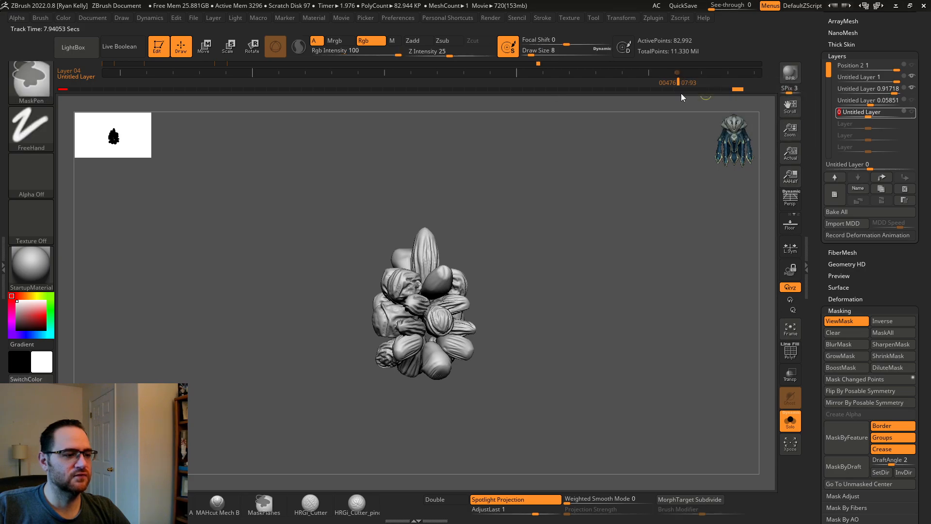
# Step: Key the projection layer at 0 at frame 431 and at full intensity 1 at the final frame, 720
pyautogui.click(515, 76)
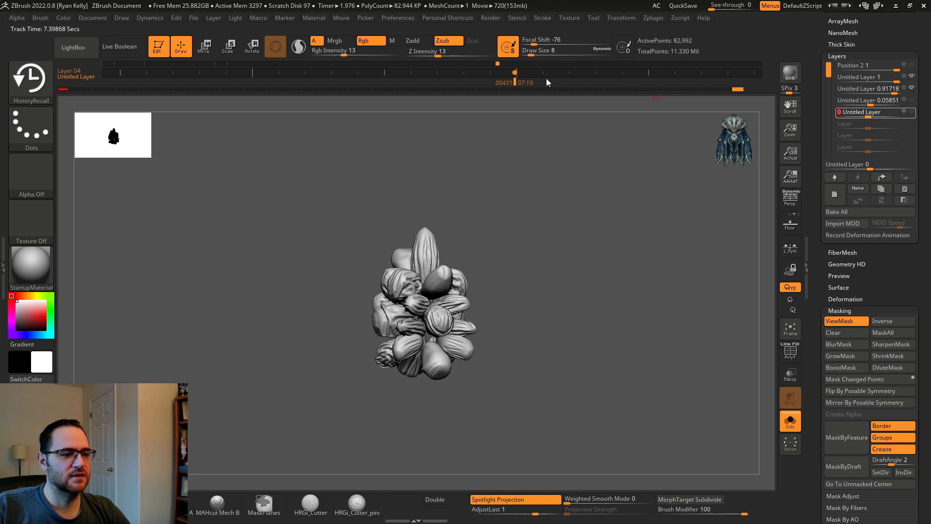
pyautogui.moveTo(515, 80); pyautogui.dragTo(766, 99)
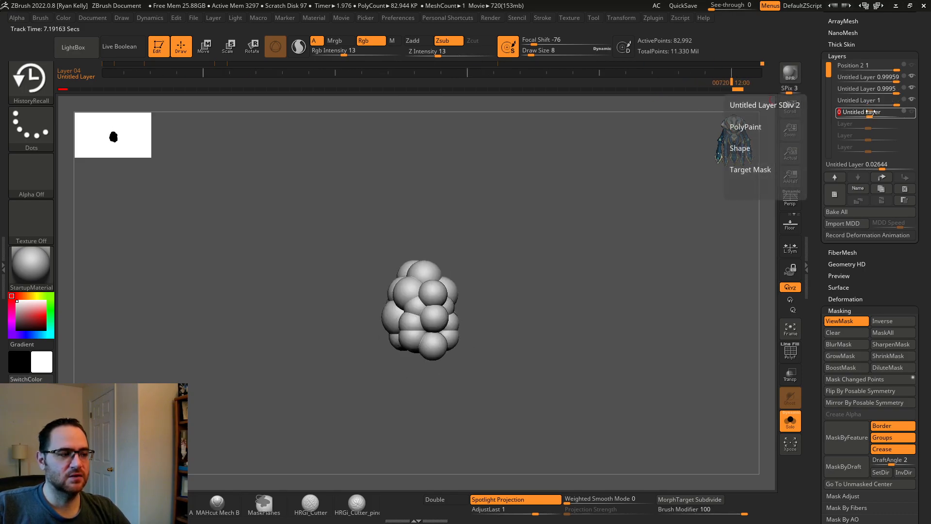
pyautogui.moveTo(868, 113); pyautogui.dragTo(920, 113)
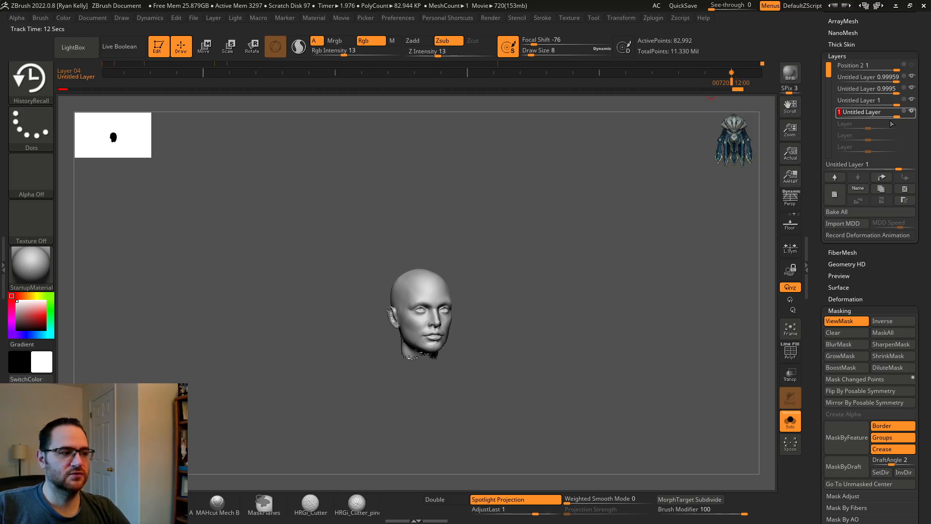
# Step: Key the projection layer's intensity at 0 at frame 704, just before the end of the animation
pyautogui.moveTo(895, 115); pyautogui.dragTo(881, 112)
pyautogui.moveTo(731, 80)
pyautogui.mouseDown()
pyautogui.moveTo(638, 81)
pyautogui.moveTo(673, 83)
pyautogui.mouseUp()
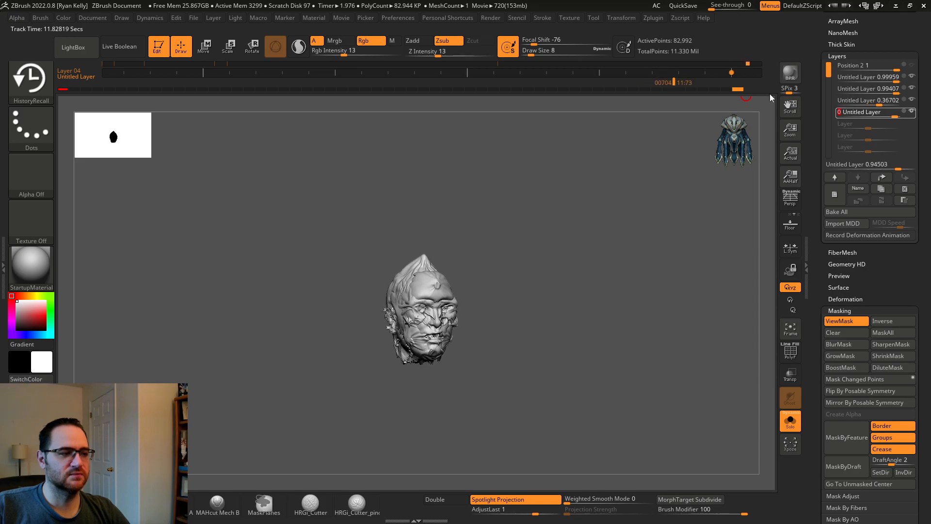
pyautogui.moveTo(895, 117); pyautogui.dragTo(868, 117)
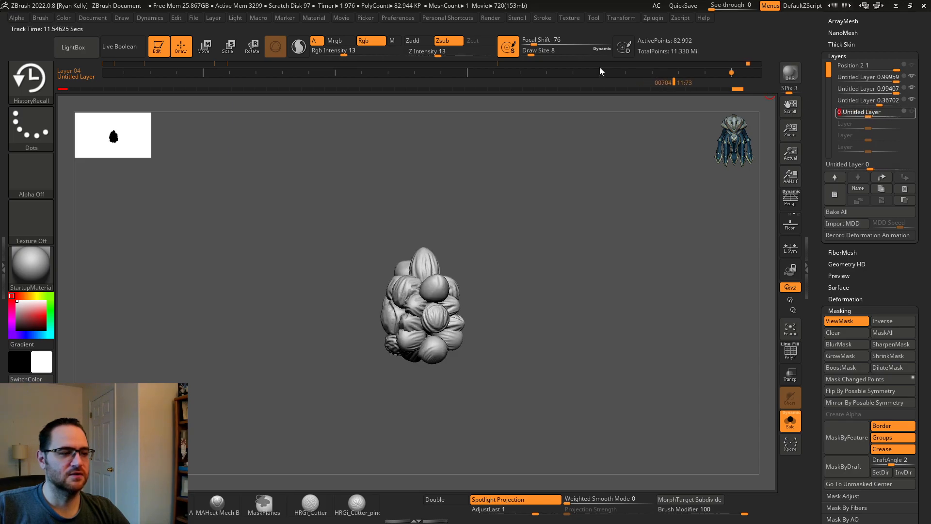
pyautogui.click(673, 73)
# Step: Scrub the closing transition, return to frame 0 and play the animation to check the layer's timing
pyautogui.moveTo(676, 82); pyautogui.dragTo(701, 83)
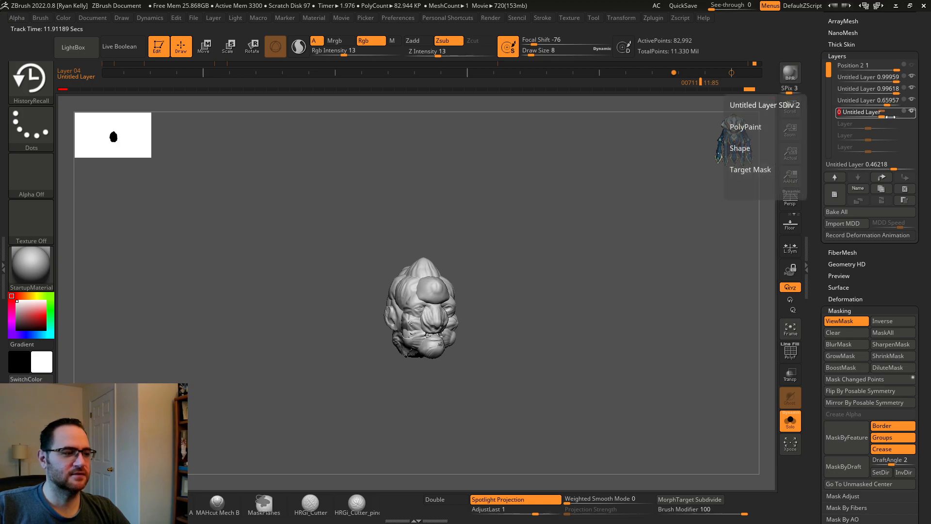
pyautogui.moveTo(701, 82); pyautogui.dragTo(498, 84)
pyautogui.moveTo(190, 72); pyautogui.dragTo(816, 86)
pyautogui.moveTo(584, 89); pyautogui.dragTo(1, 77)
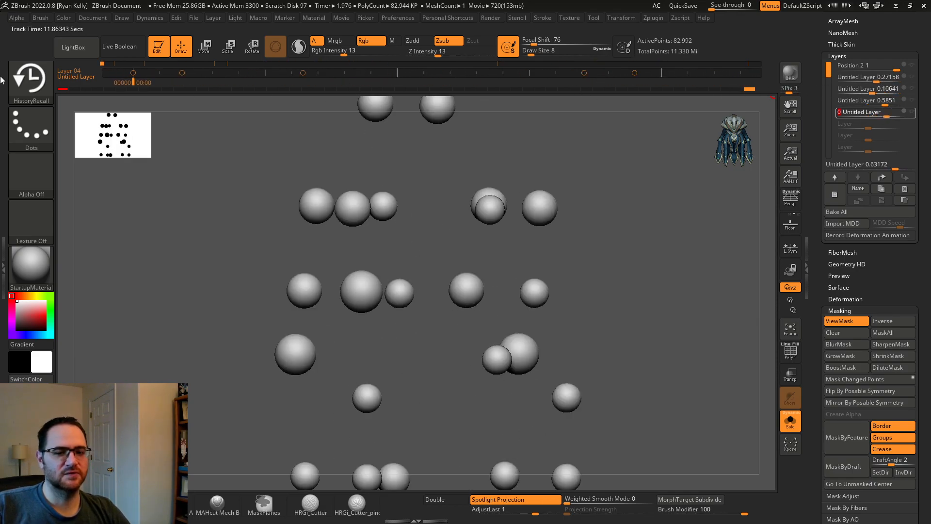
pyautogui.keyDown('shift'); pyautogui.click(135, 82); pyautogui.keyUp('shift')
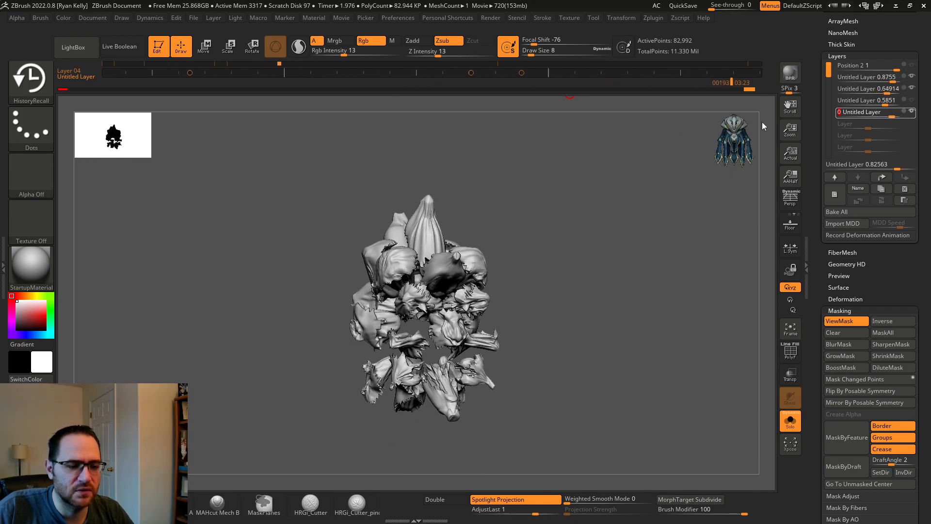
# Step: Lower the projection layer's intensity to 0 at frame 207
pyautogui.moveTo(547, 108); pyautogui.dragTo(205, 83)
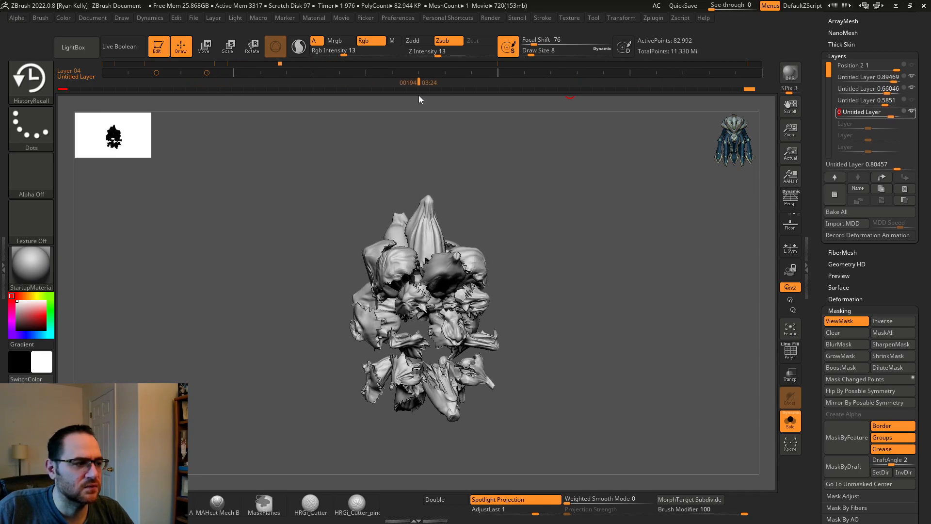
pyautogui.moveTo(673, 115)
pyautogui.mouseDown()
pyautogui.moveTo(306, 86)
pyautogui.moveTo(598, 106)
pyautogui.moveTo(478, 97)
pyautogui.mouseUp()
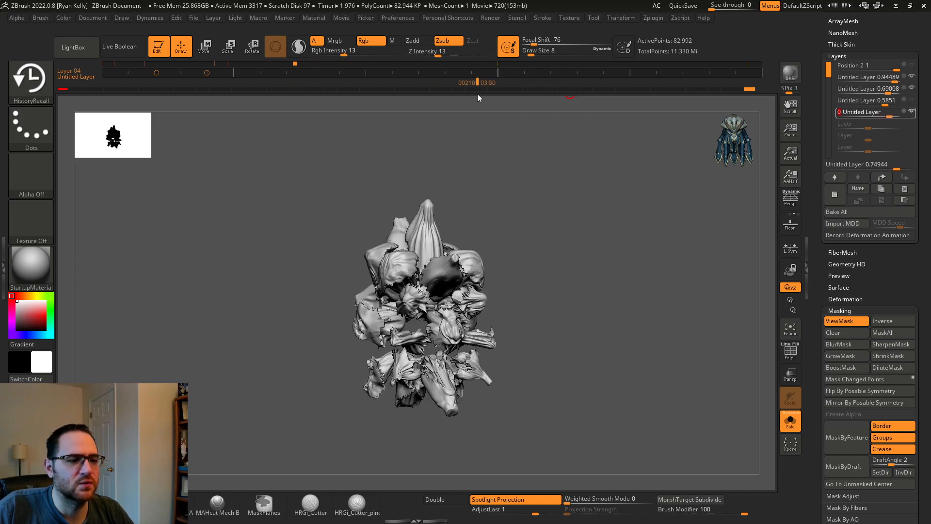
pyautogui.moveTo(890, 117); pyautogui.dragTo(867, 114)
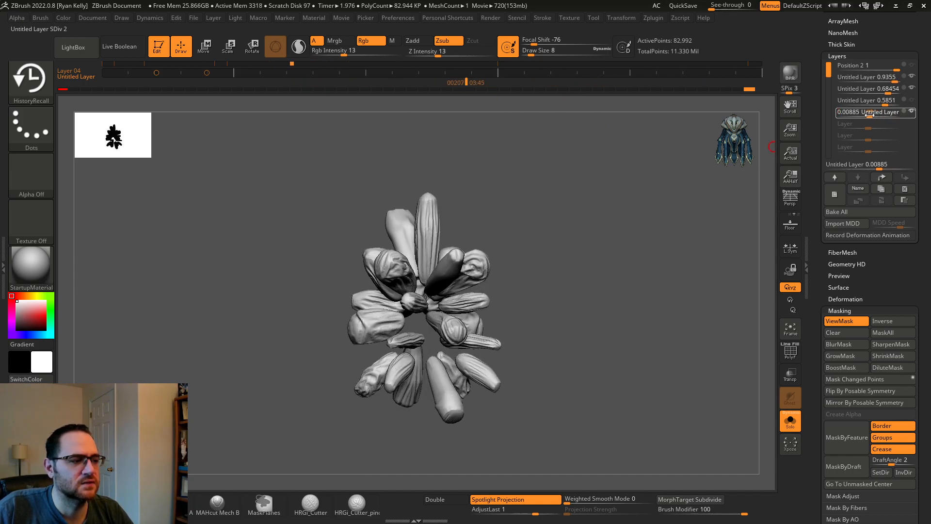
# Step: Play the animation from frame 0, advance to frame 720 and examine the finished head from the front
pyautogui.moveTo(467, 71)
pyautogui.mouseDown()
pyautogui.moveTo(70, 78)
pyautogui.moveTo(792, 99)
pyautogui.moveTo(349, 115)
pyautogui.moveTo(9, 97)
pyautogui.moveTo(1, 83)
pyautogui.mouseUp()
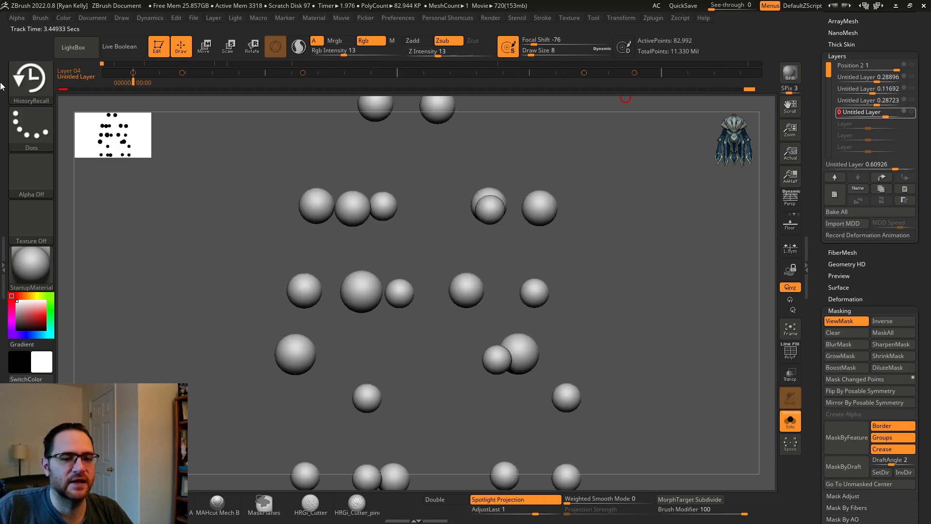
pyautogui.keyDown('shift'); pyautogui.click(134, 81); pyautogui.keyUp('shift')
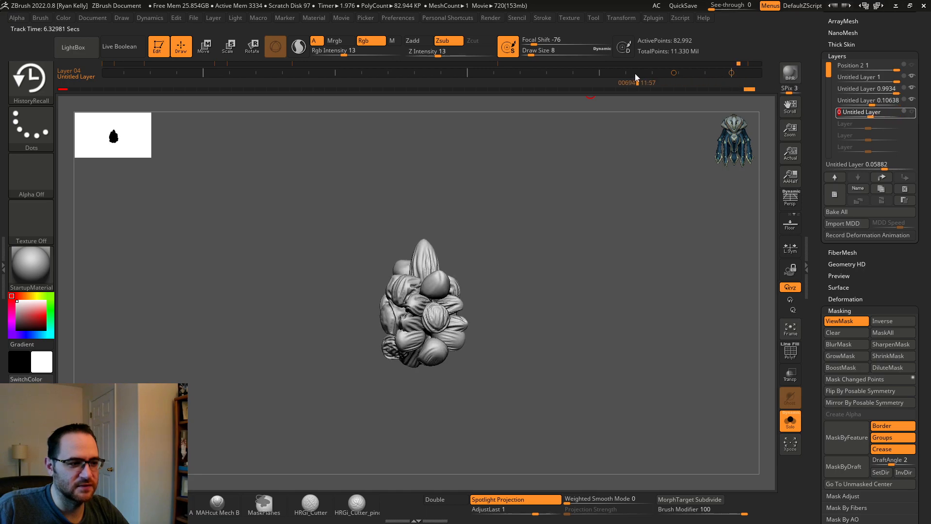
pyautogui.moveTo(657, 78); pyautogui.dragTo(763, 91)
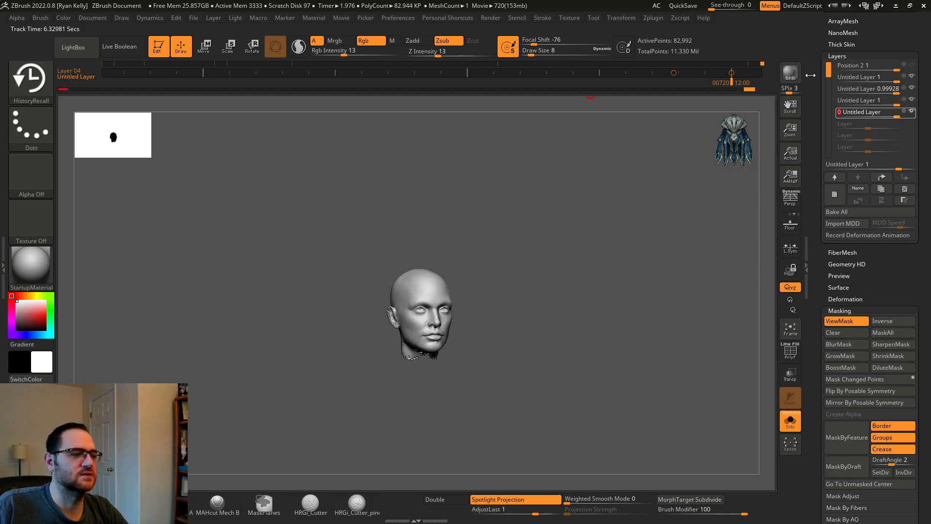
pyautogui.moveTo(566, 165); pyautogui.dragTo(545, 172)
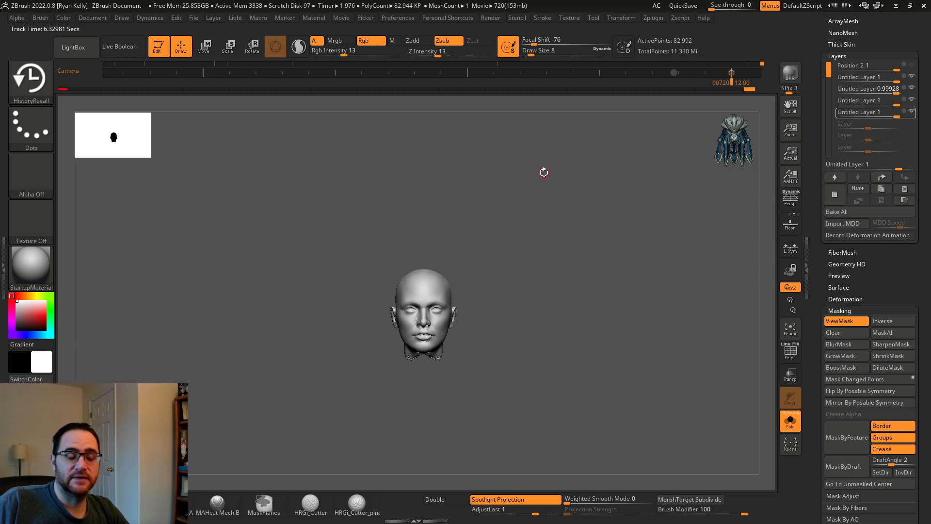